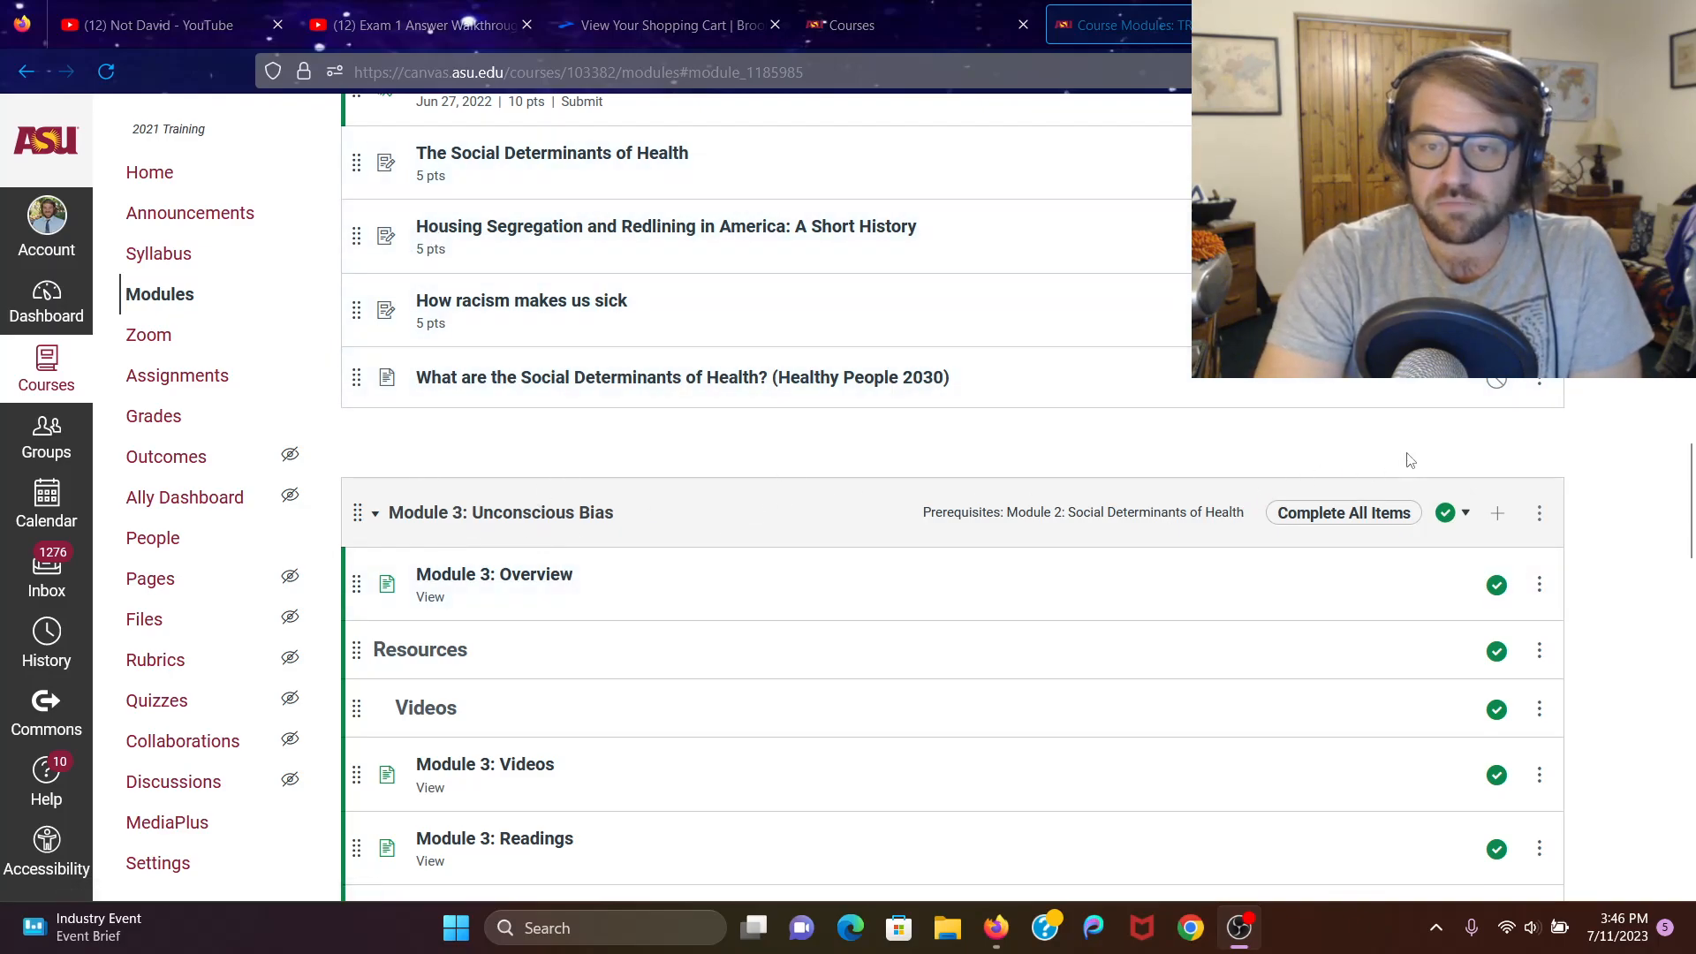
Start adding an item to Module 3: Unconscious Bias and set its type to External Tool
left_click(1497, 514)
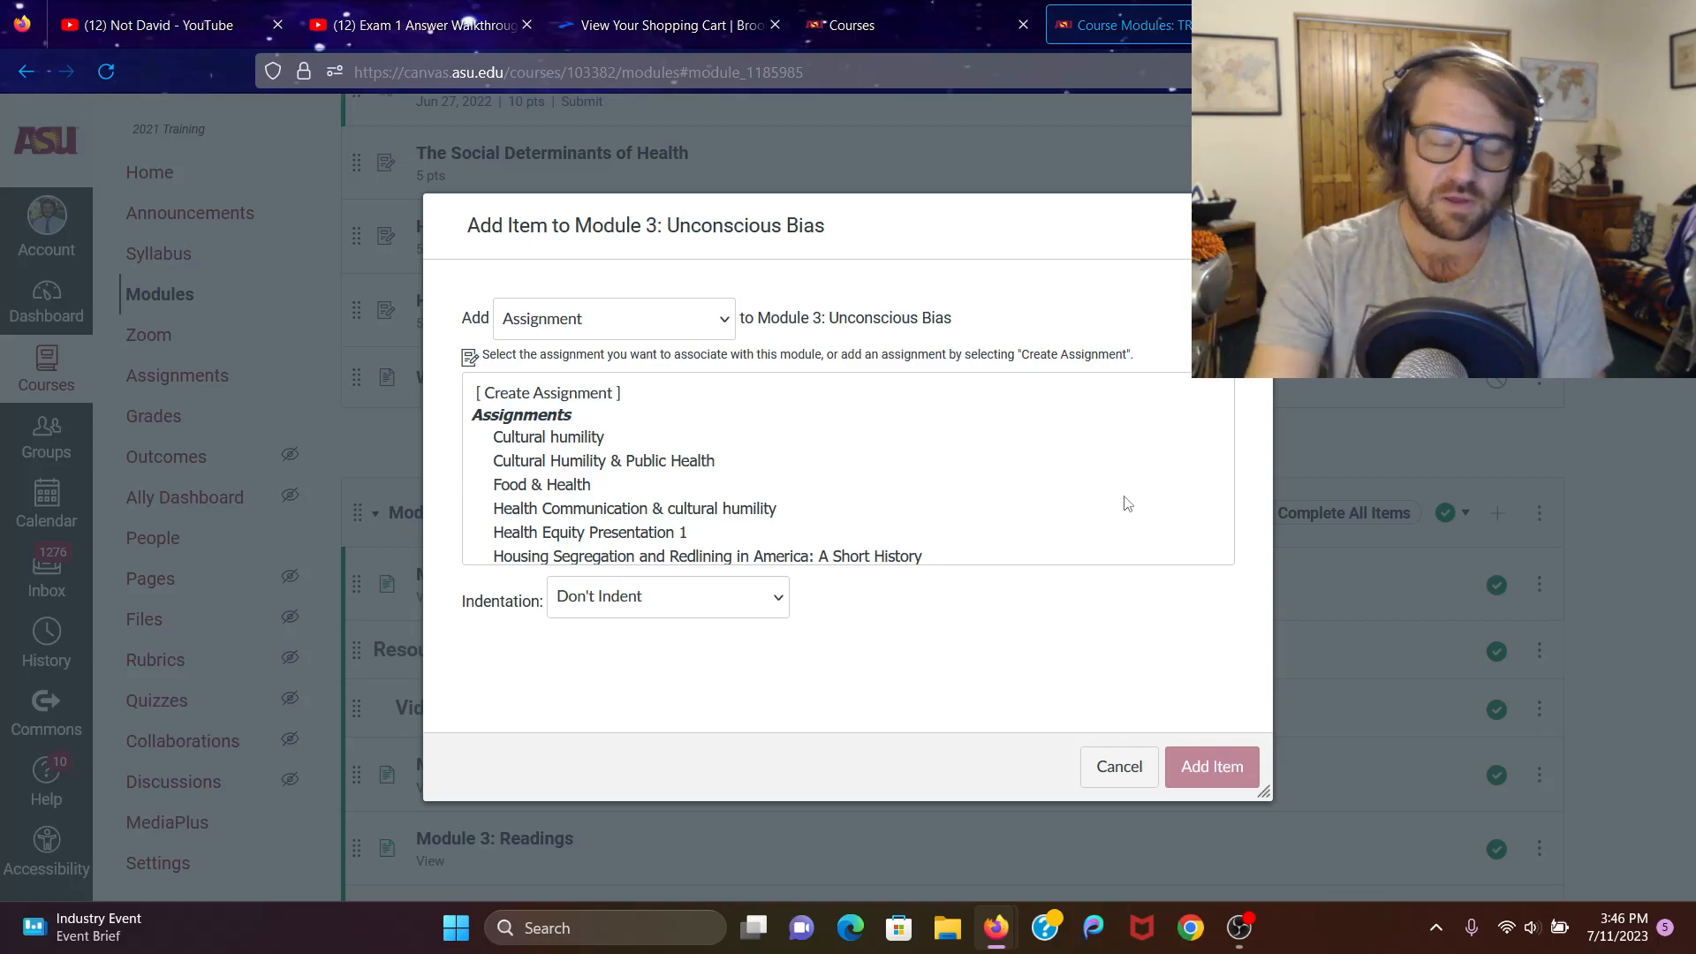
left_click(548, 395)
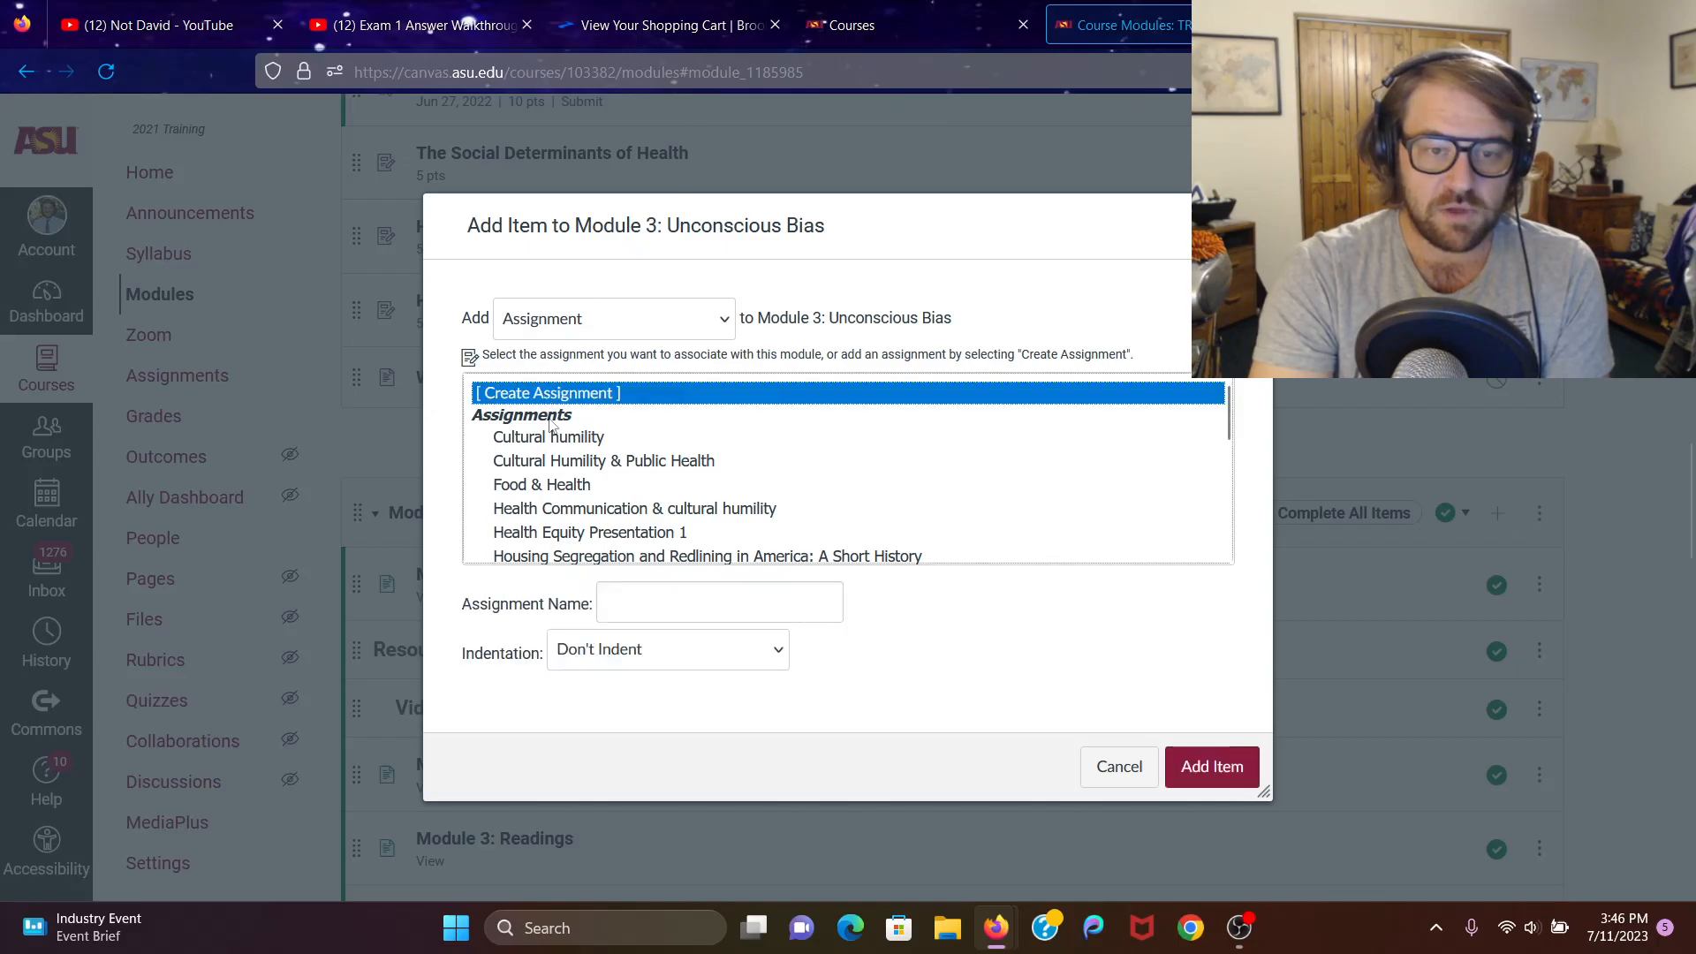
left_click(632, 322)
left_click(590, 320)
left_click(590, 321)
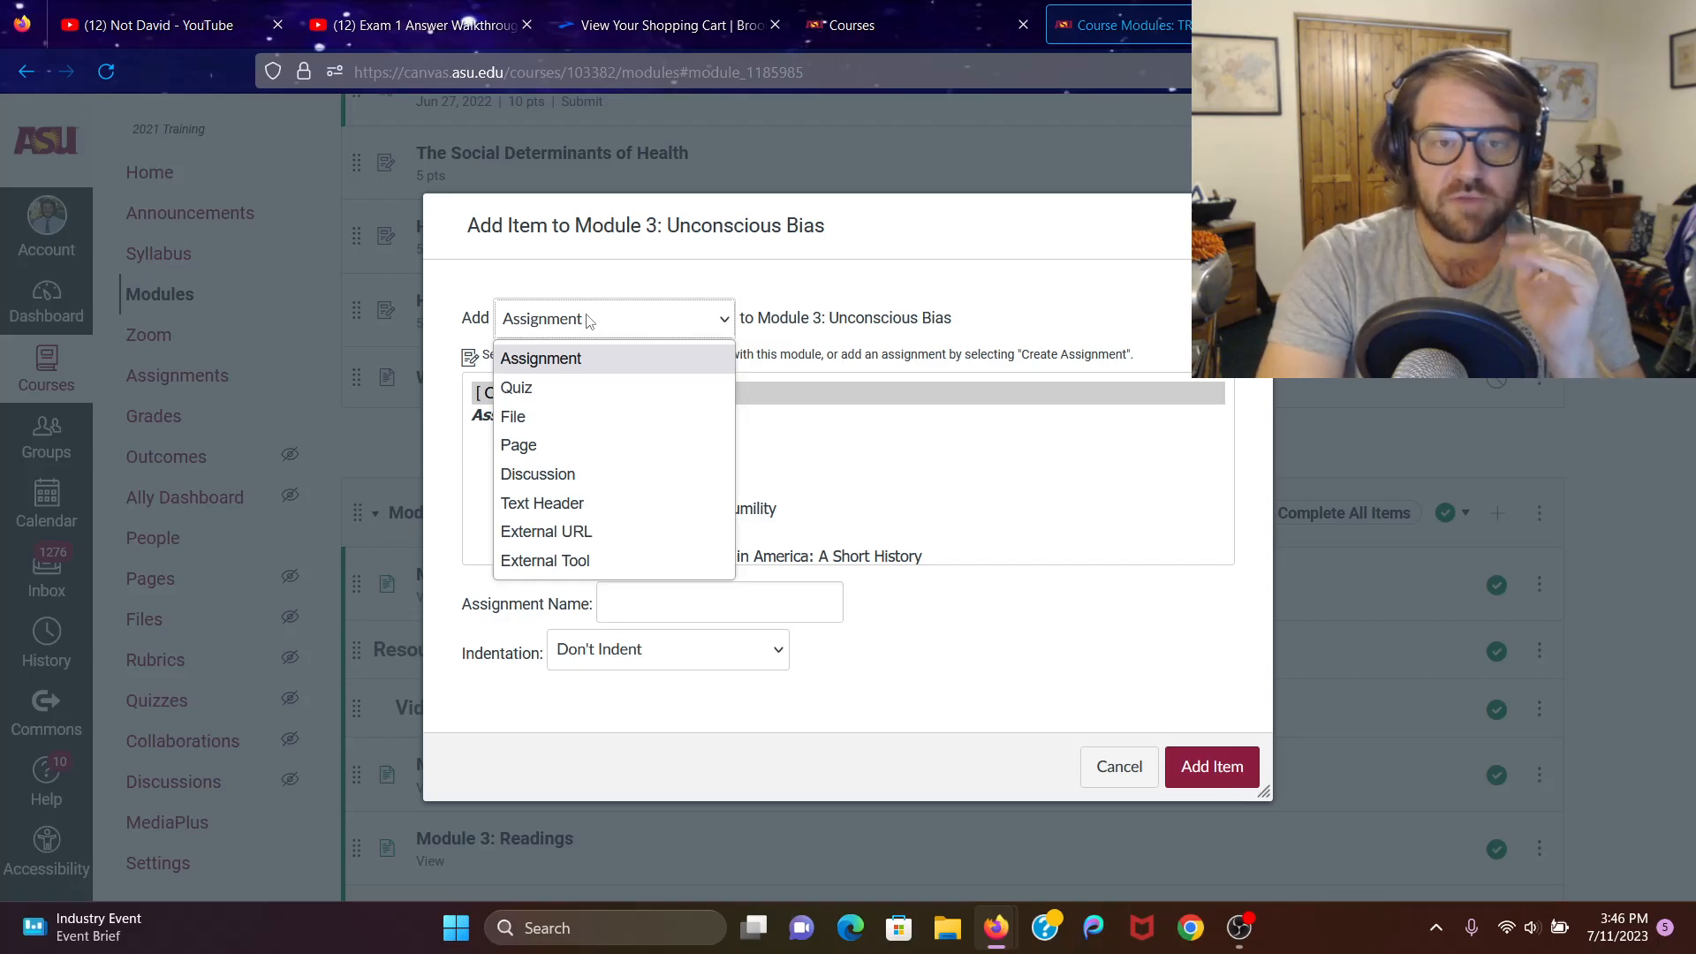
left_click(566, 560)
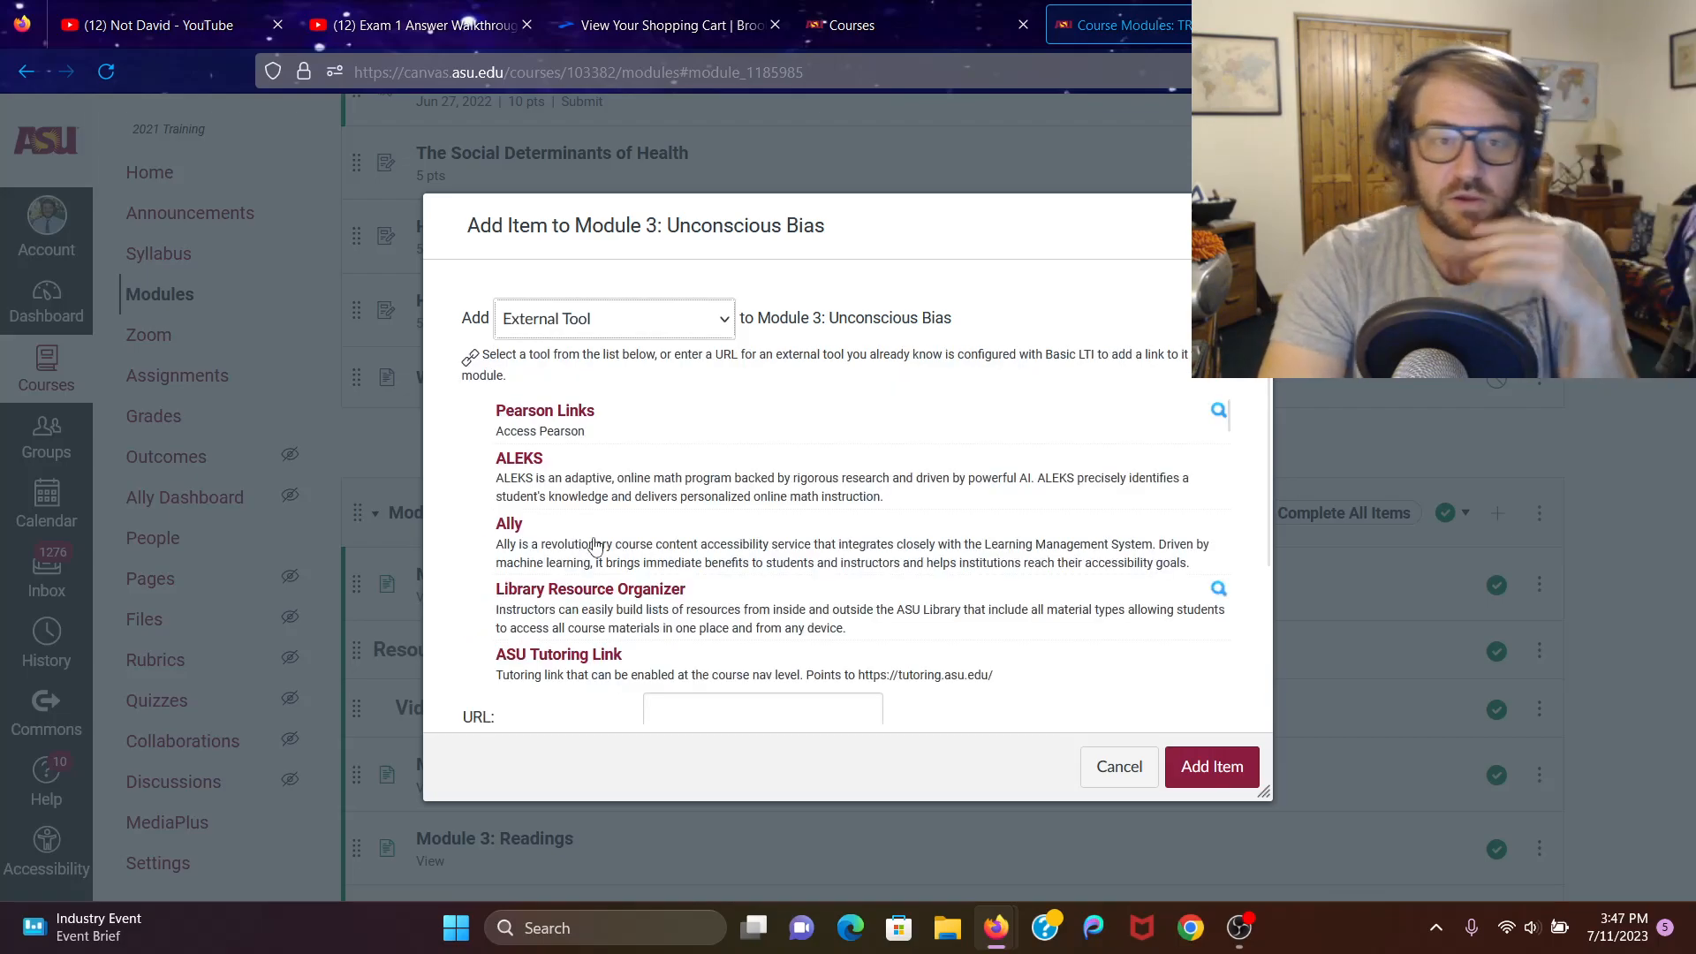
Find PlayPosit in the list of external tools and launch it to link a resource
scroll(601, 482, "down", 1)
scroll(600, 482, "down", 5)
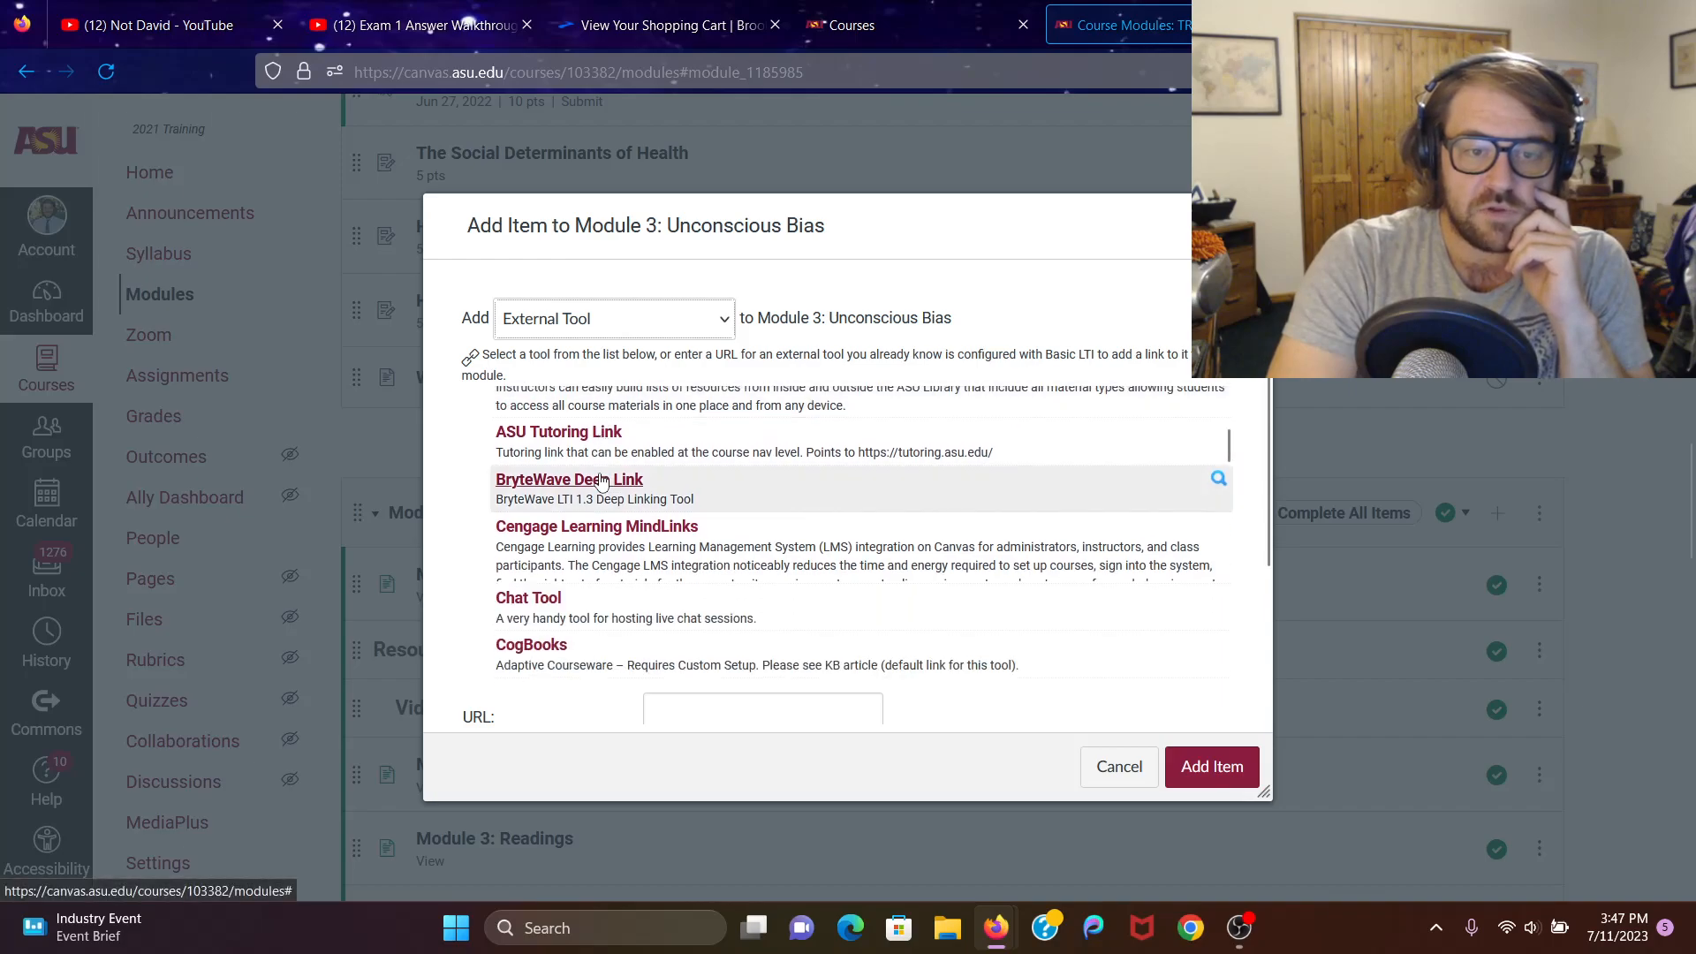
scroll(601, 481, "down", 4)
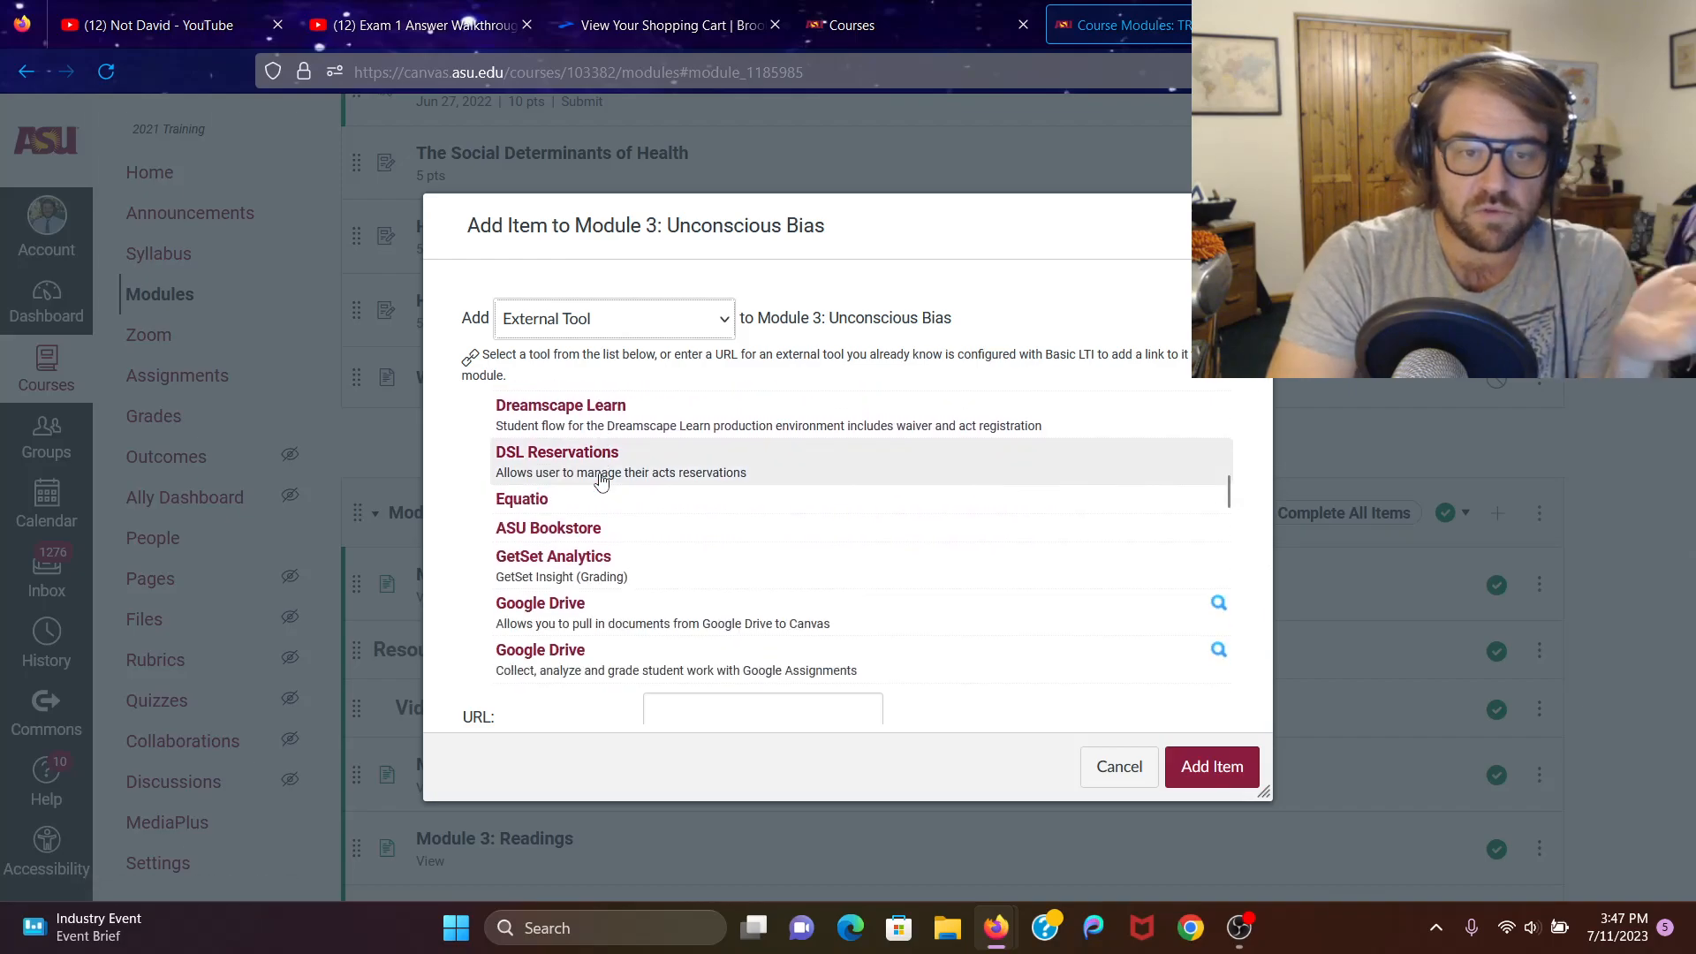
scroll(570, 477, "down", 2)
scroll(567, 474, "down", 4)
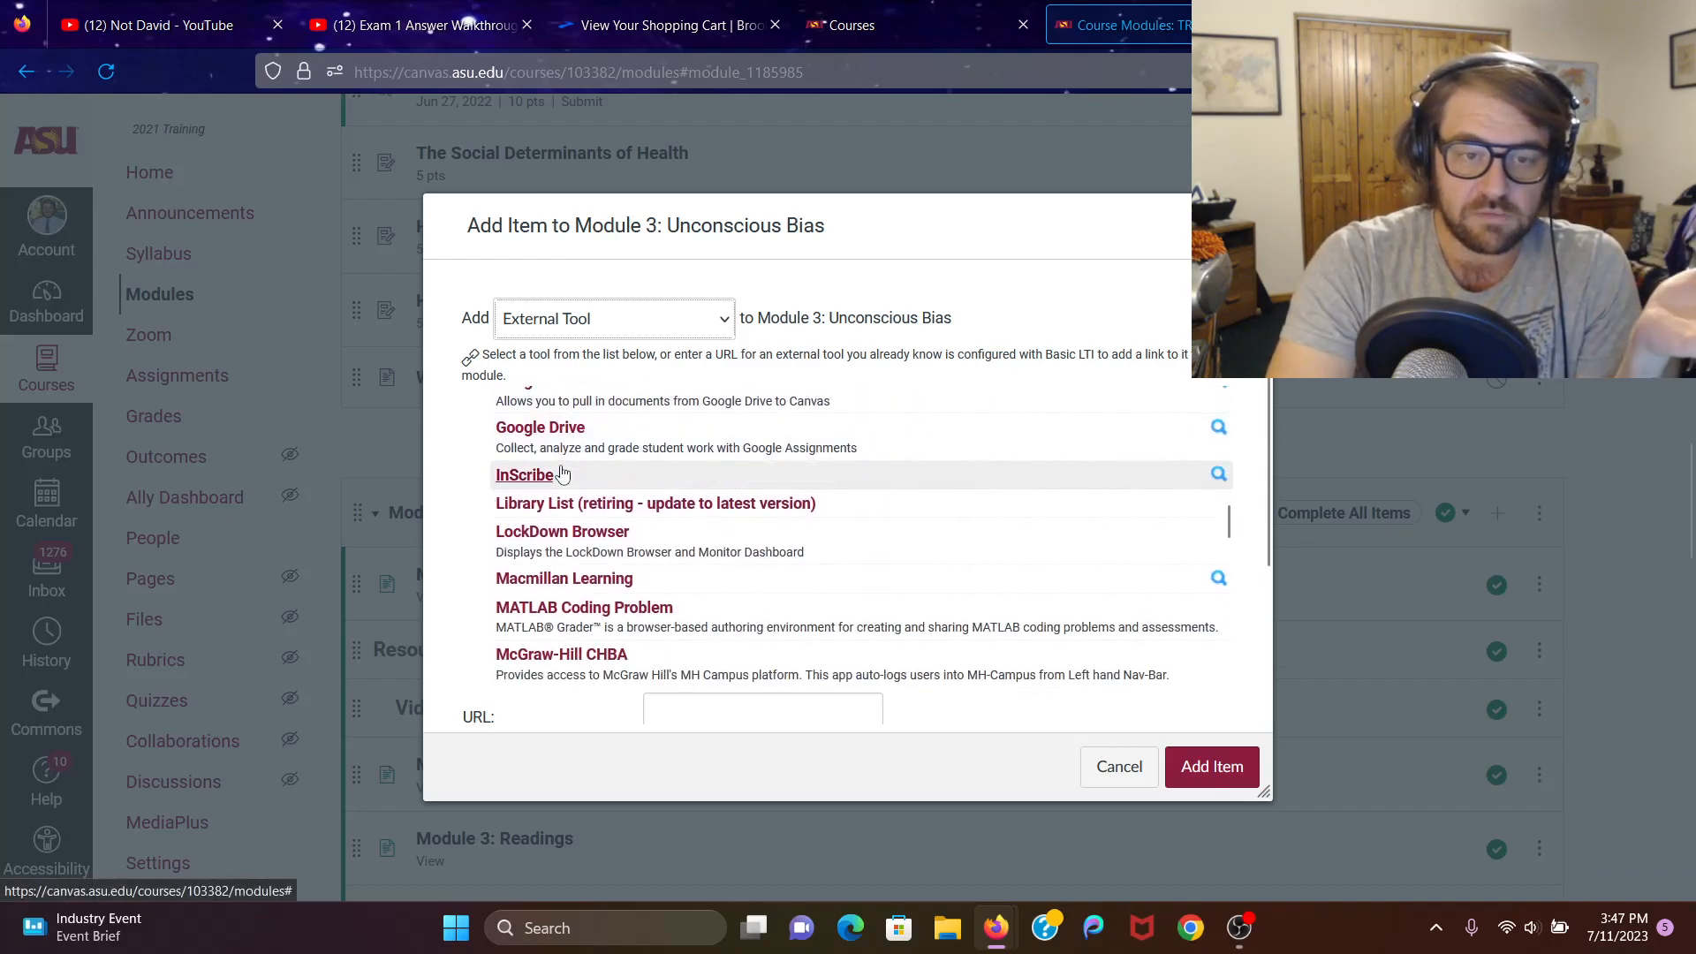
scroll(562, 473, "down", 4)
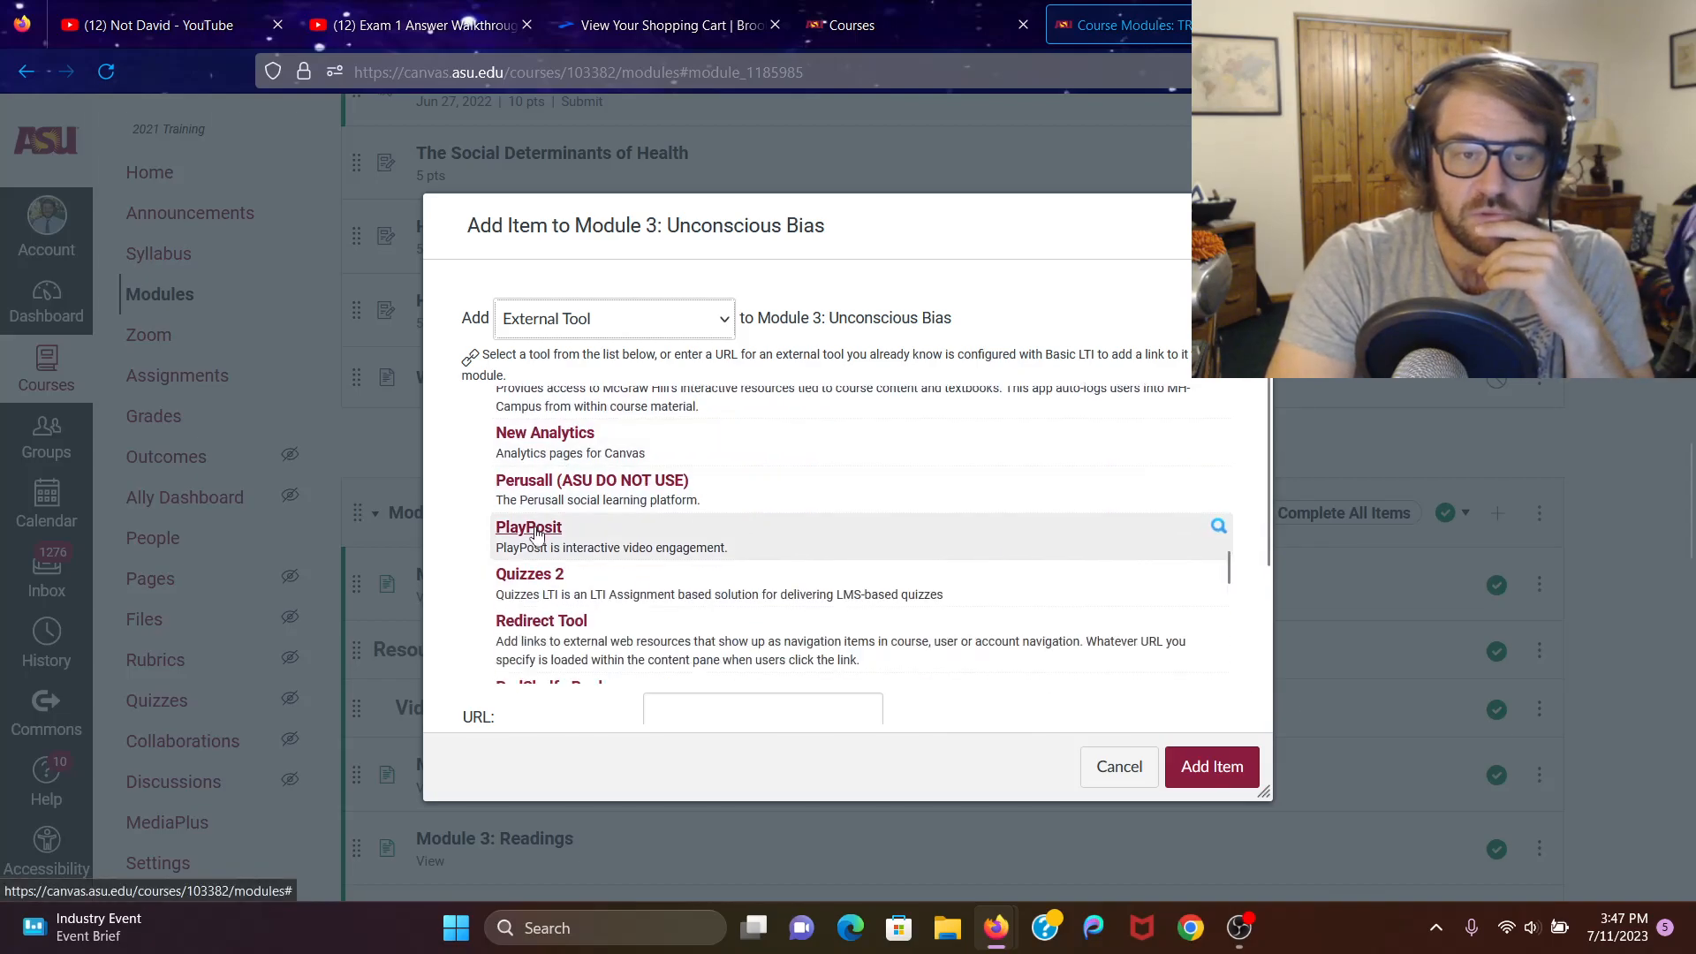
left_click(528, 527)
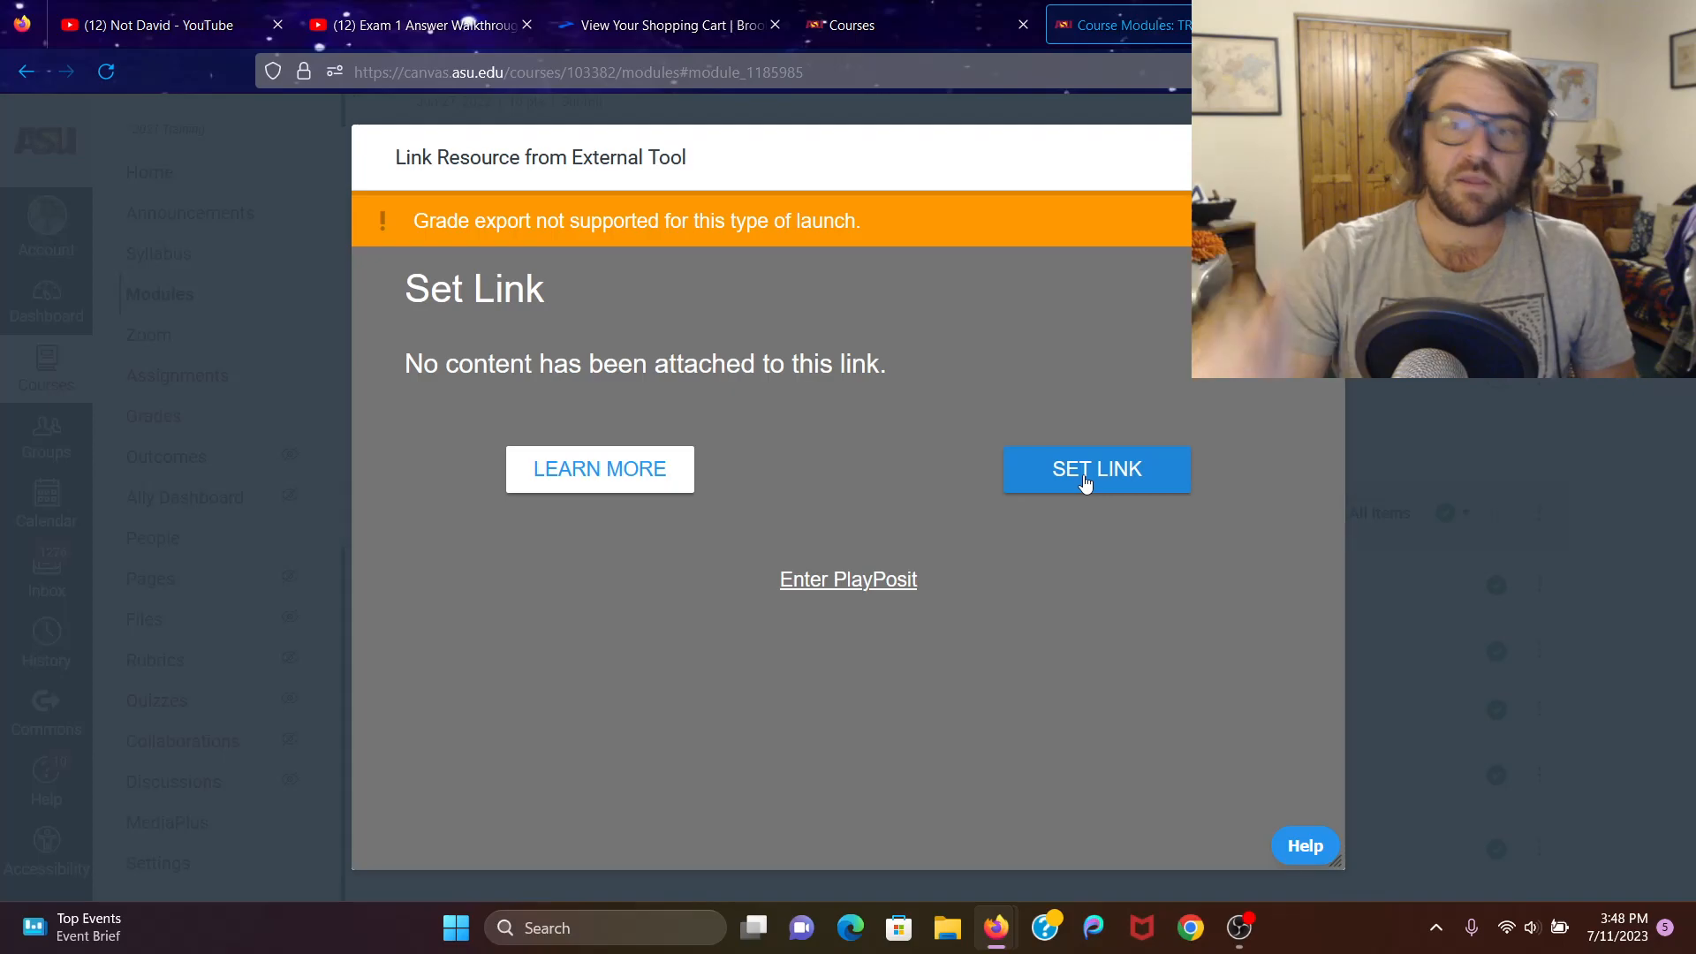
Enter PlayPosit, create a new bulb and choose Input URL as its video source
left_click(839, 581)
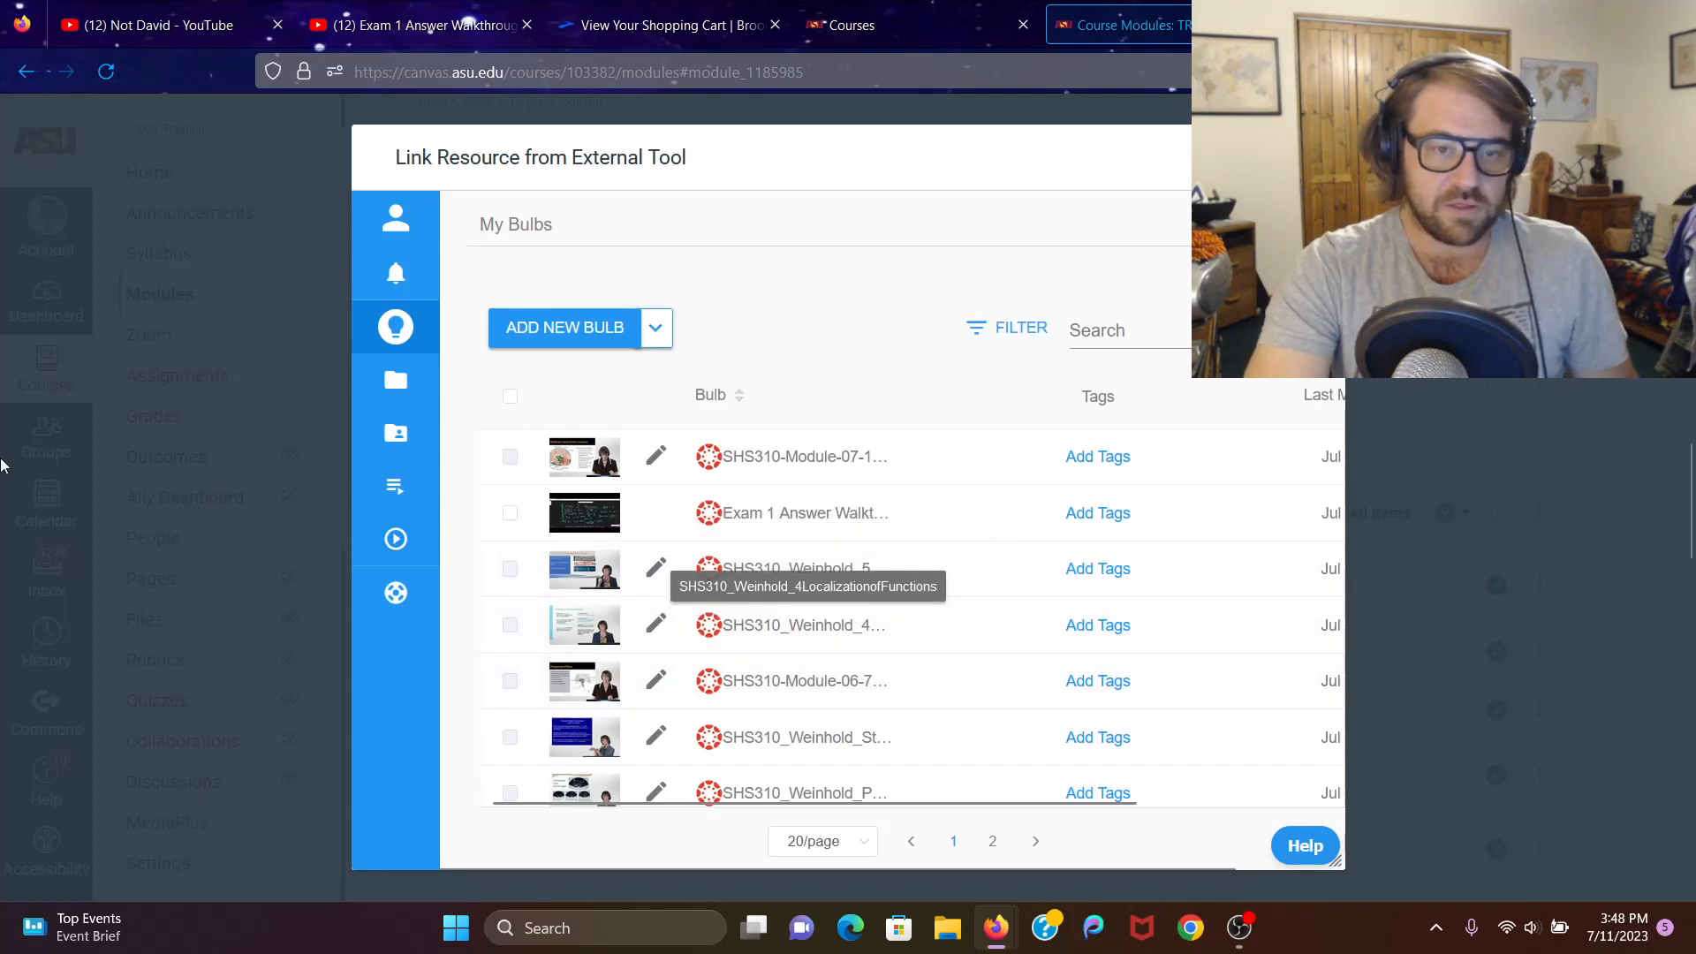
left_click(565, 330)
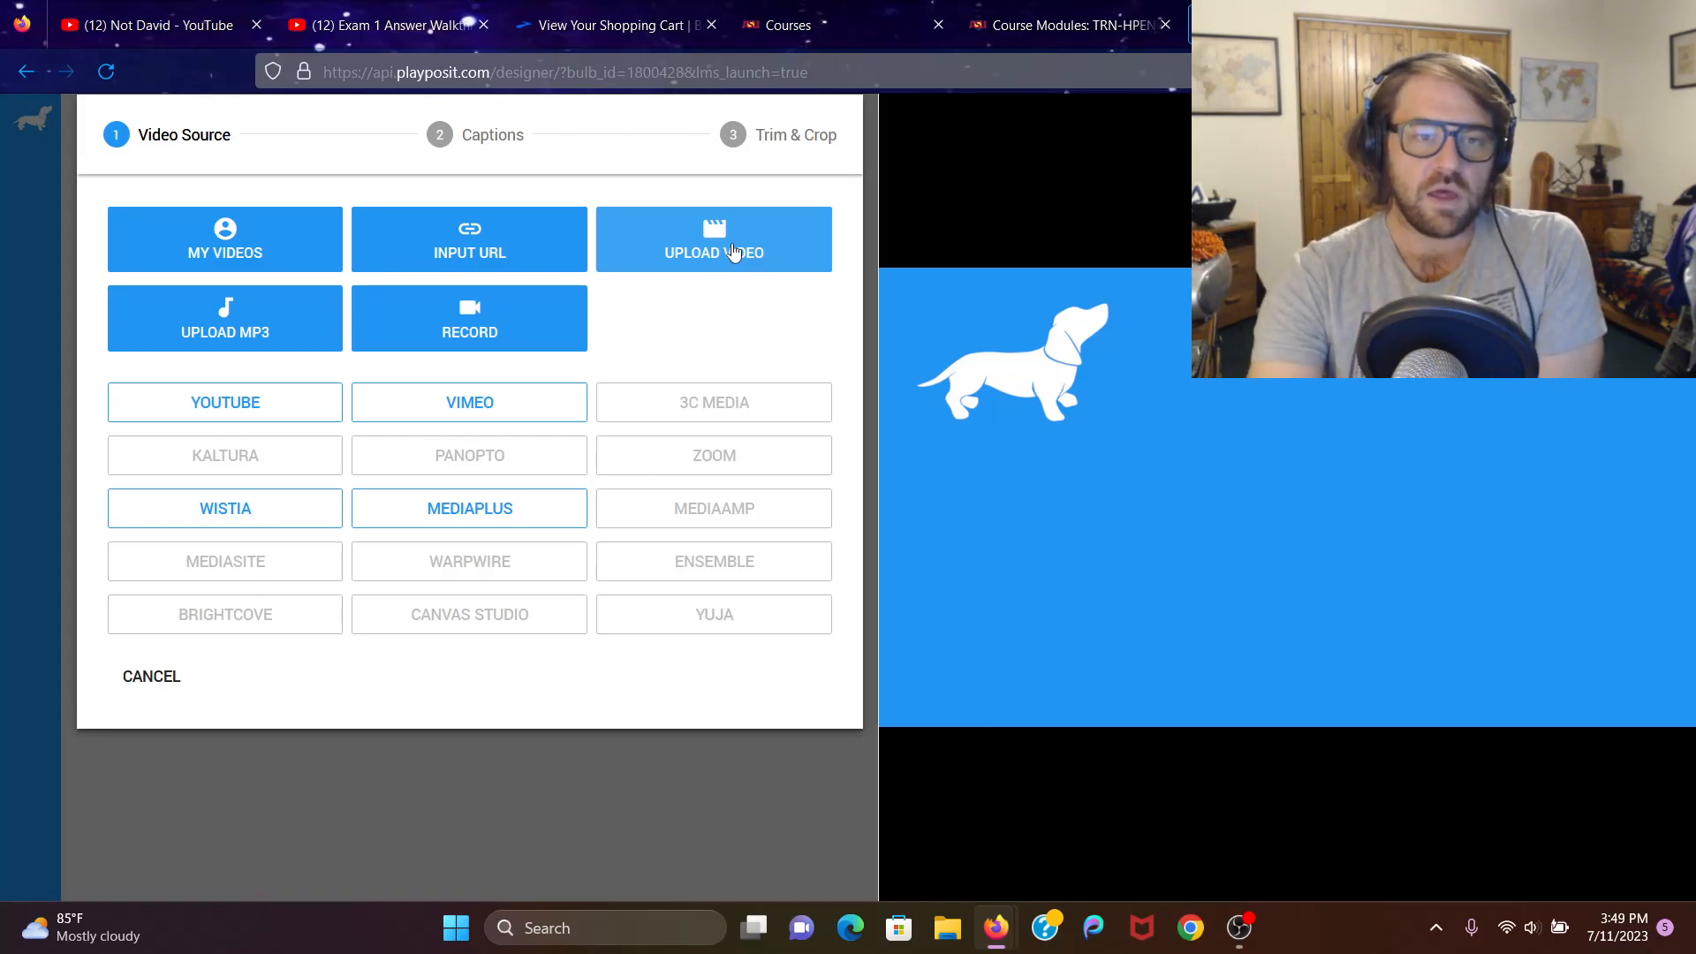
left_click(455, 256)
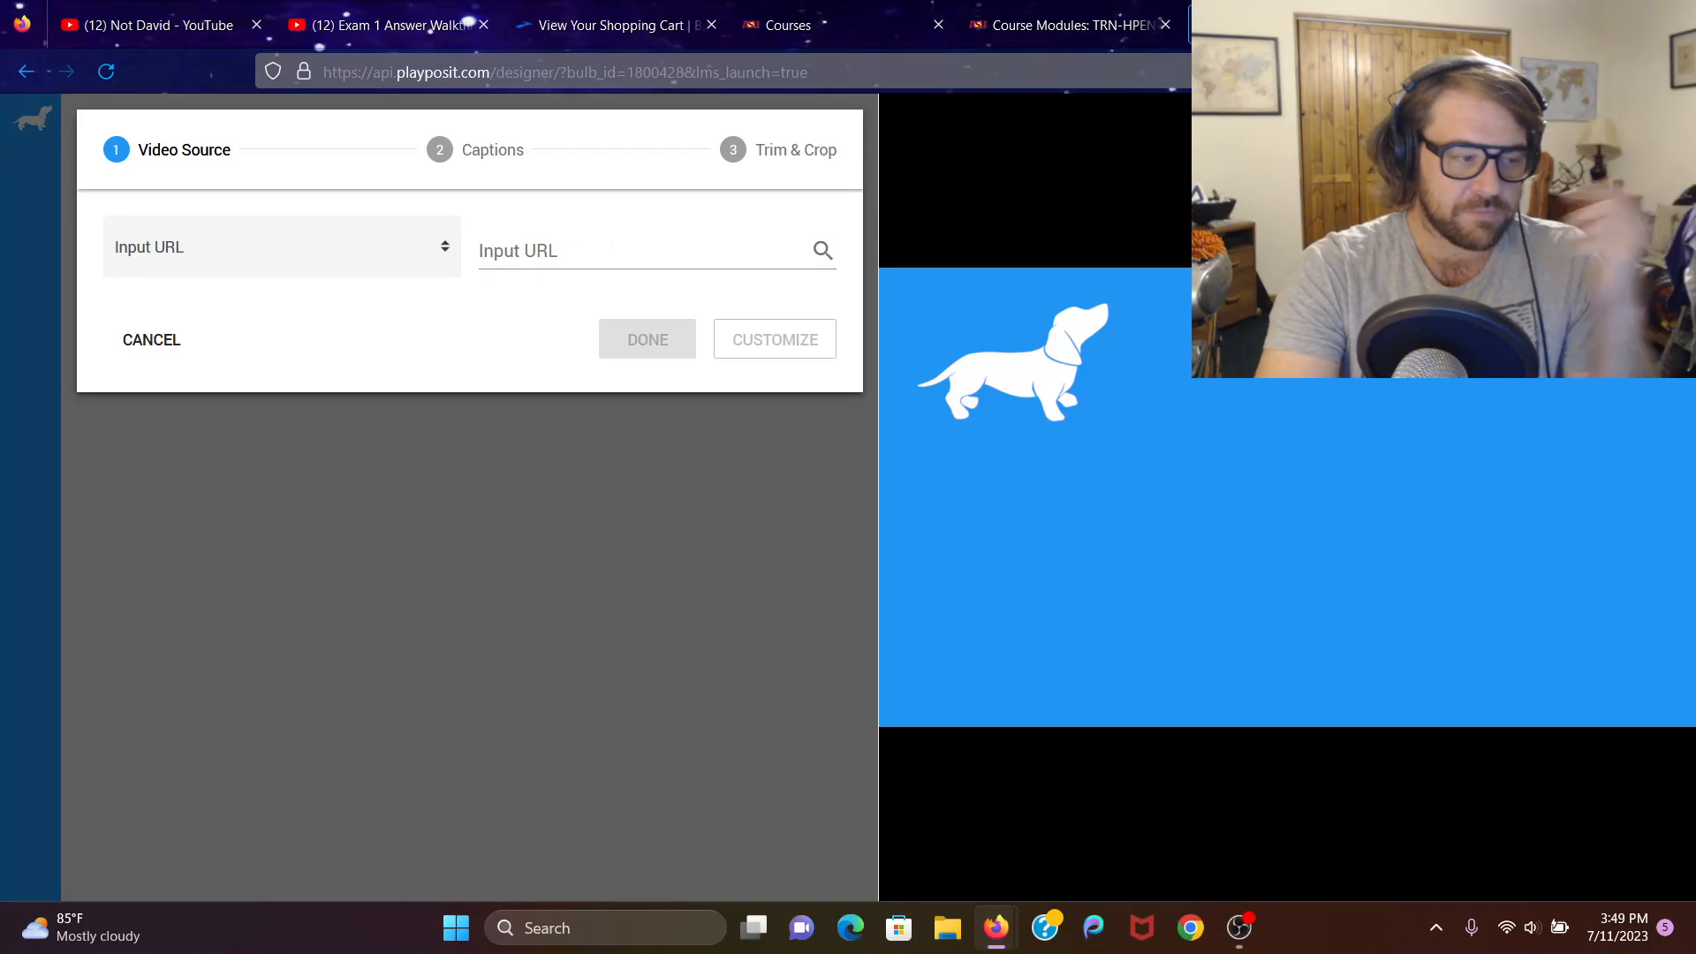
Switch to the YouTube channel window and browse the channel's full list of videos
left_click(1569, 19)
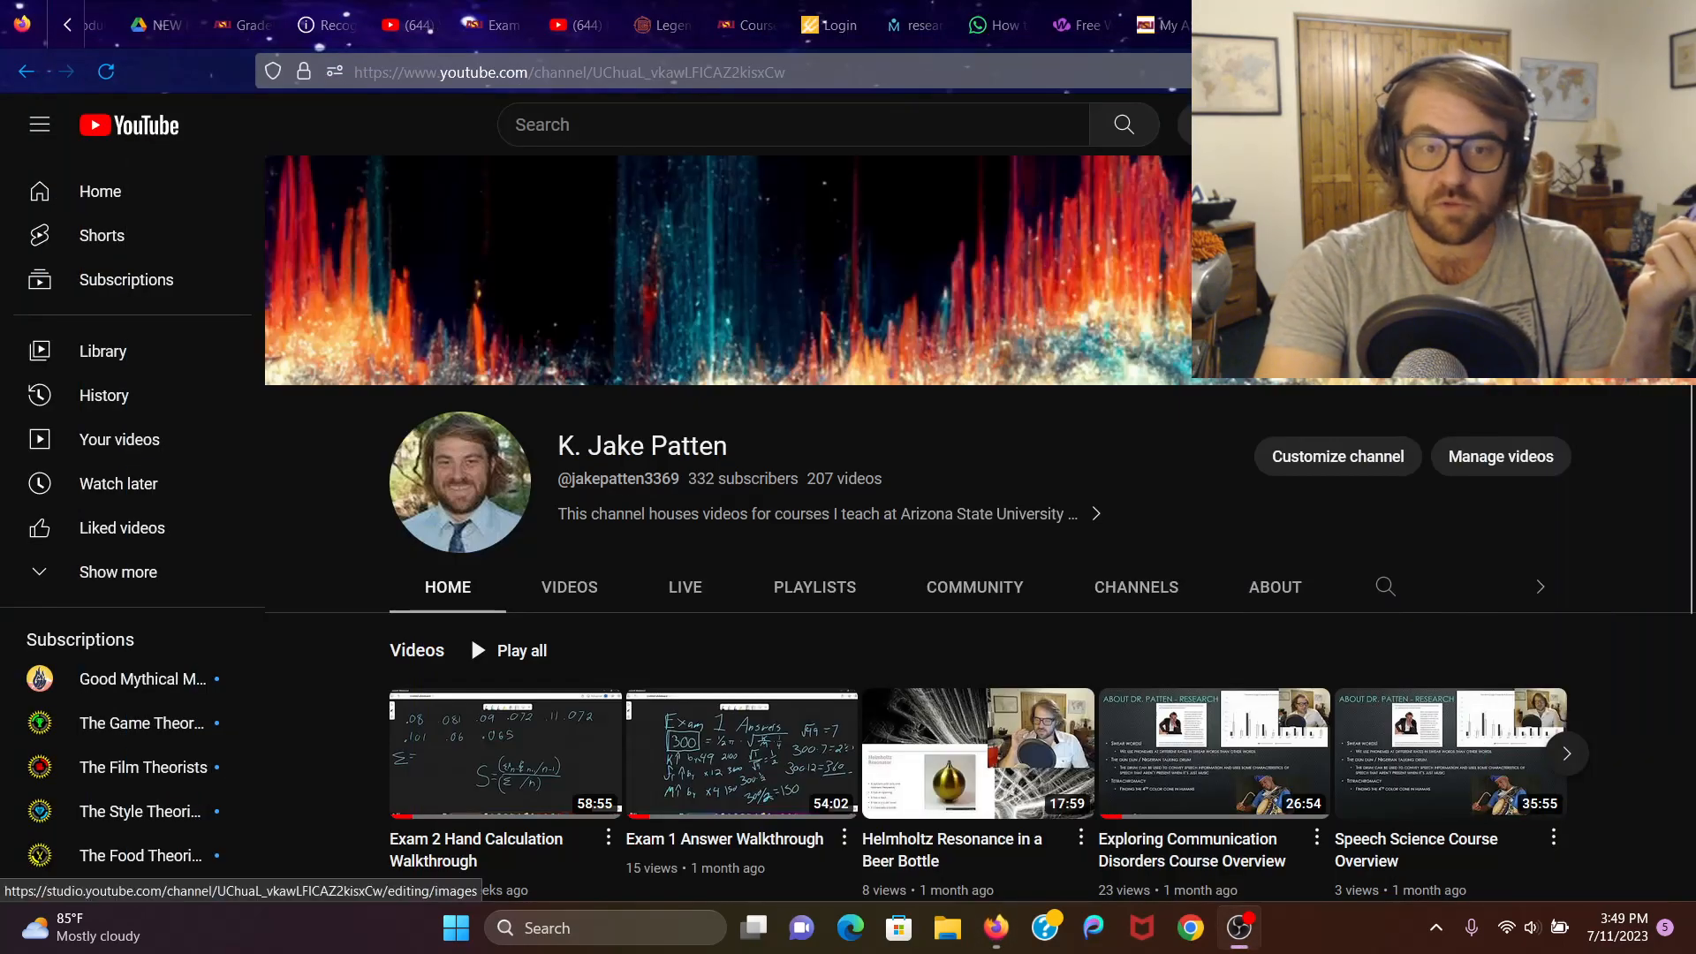
scroll(706, 221, "down", 1)
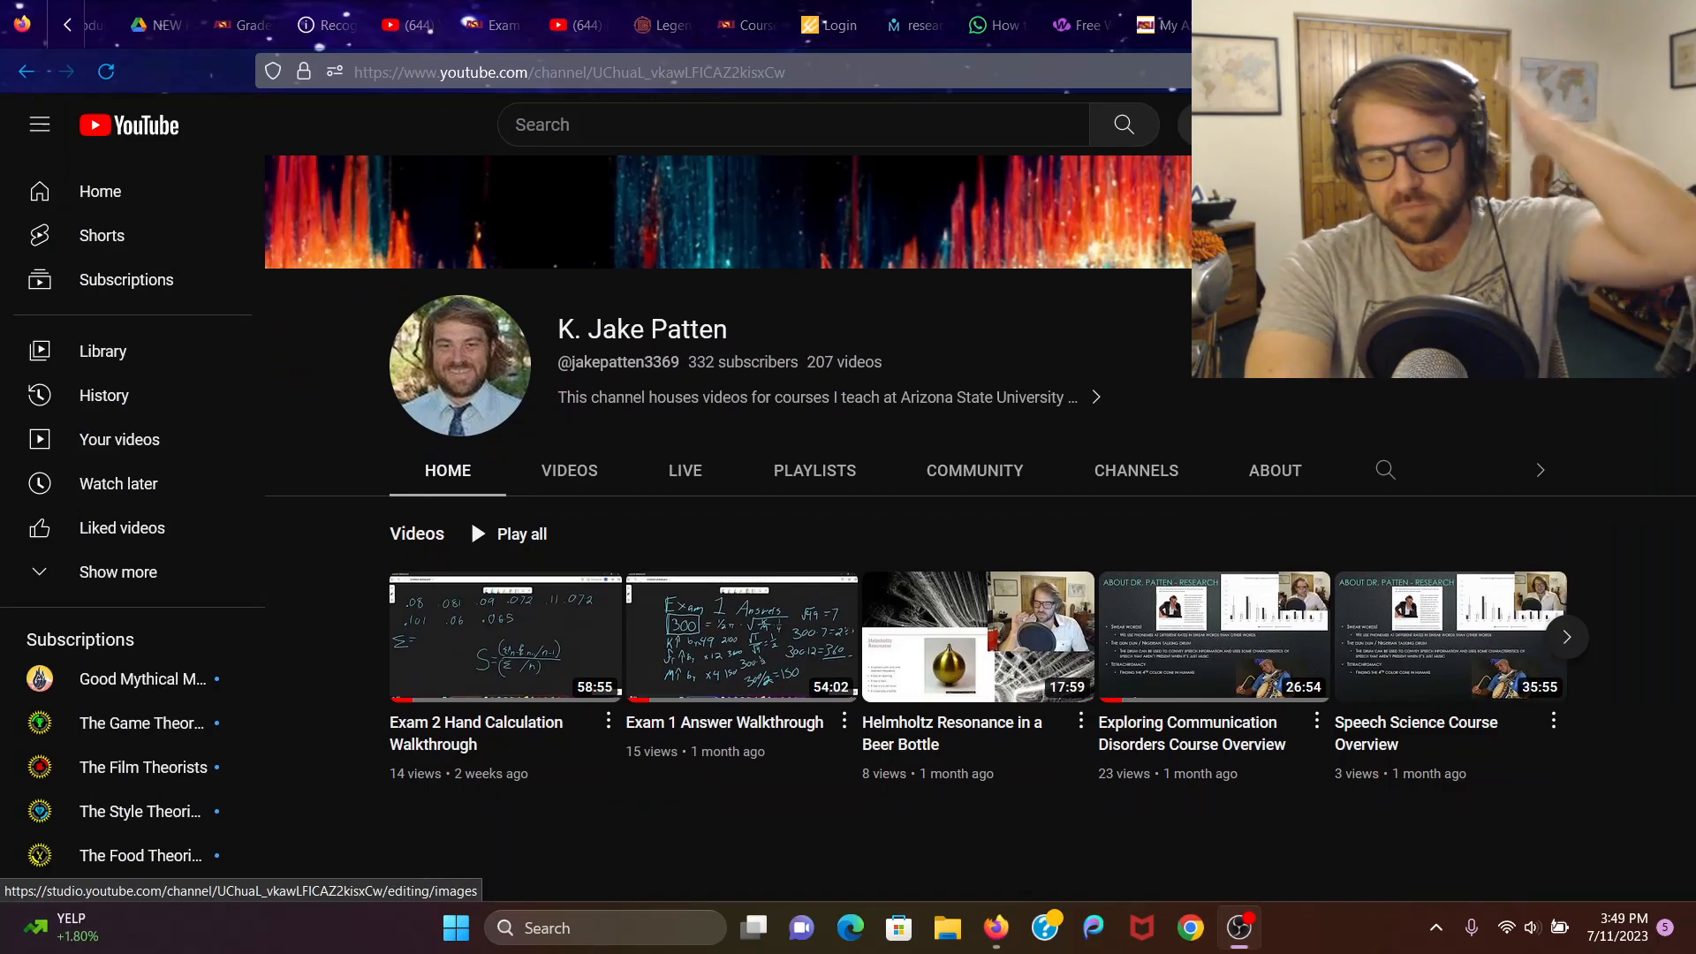
scroll(971, 441, "down", 1)
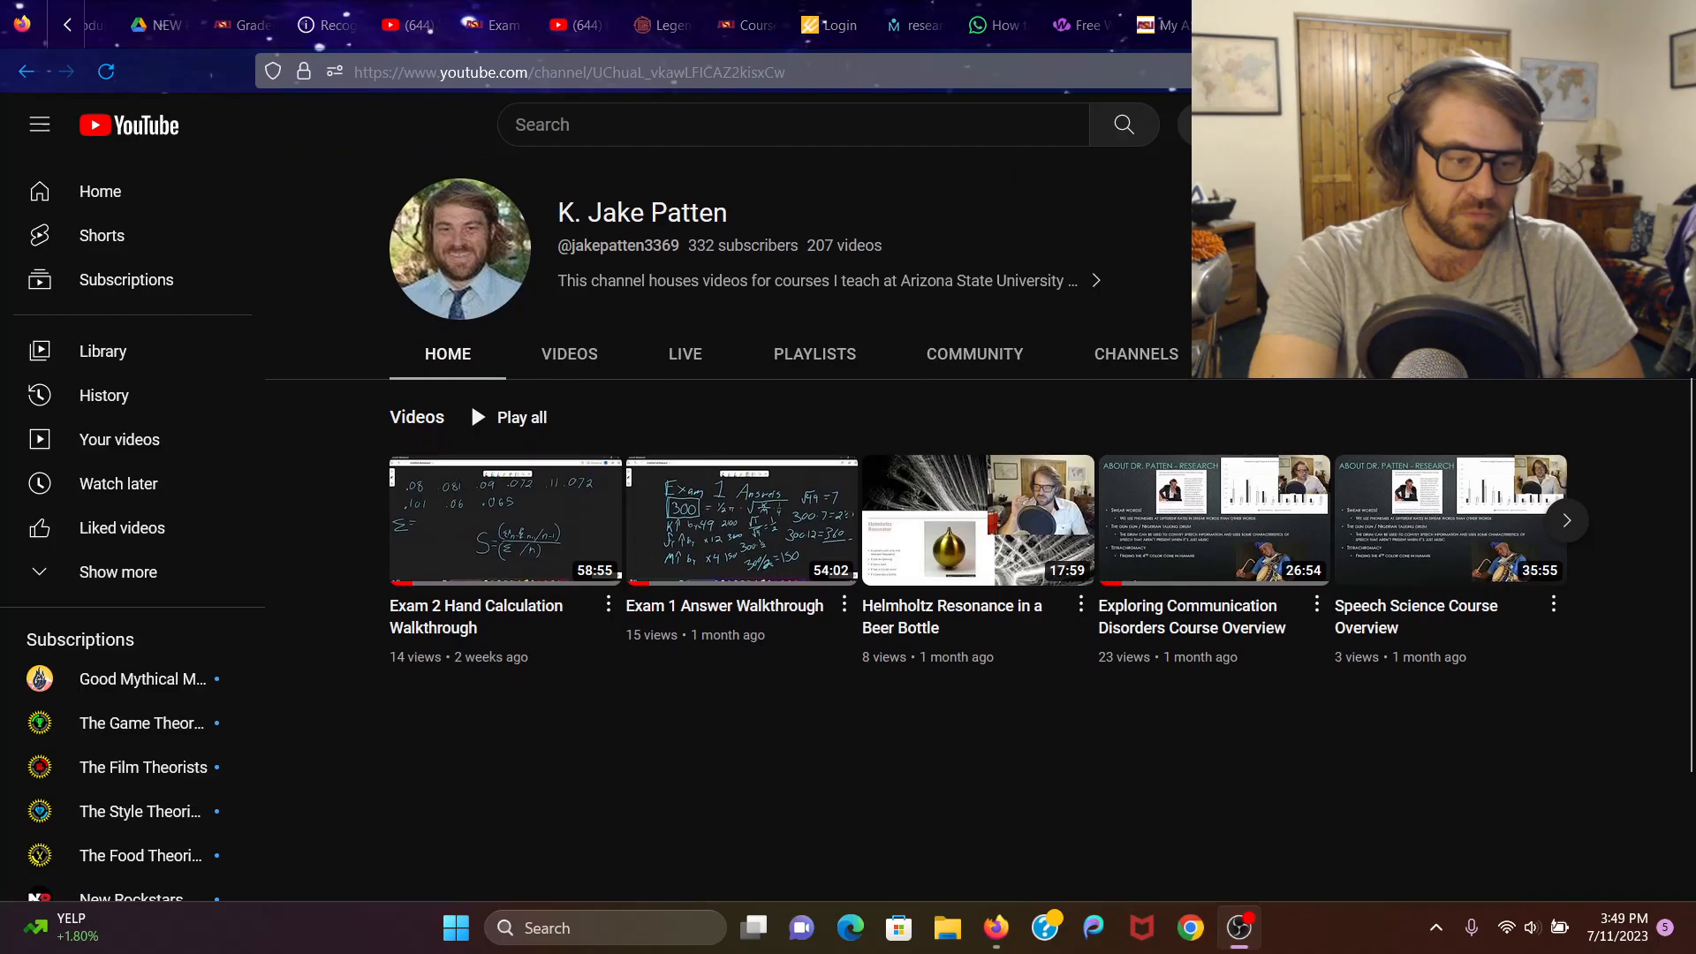
scroll(972, 441, "down", 2)
scroll(697, 318, "up", 1)
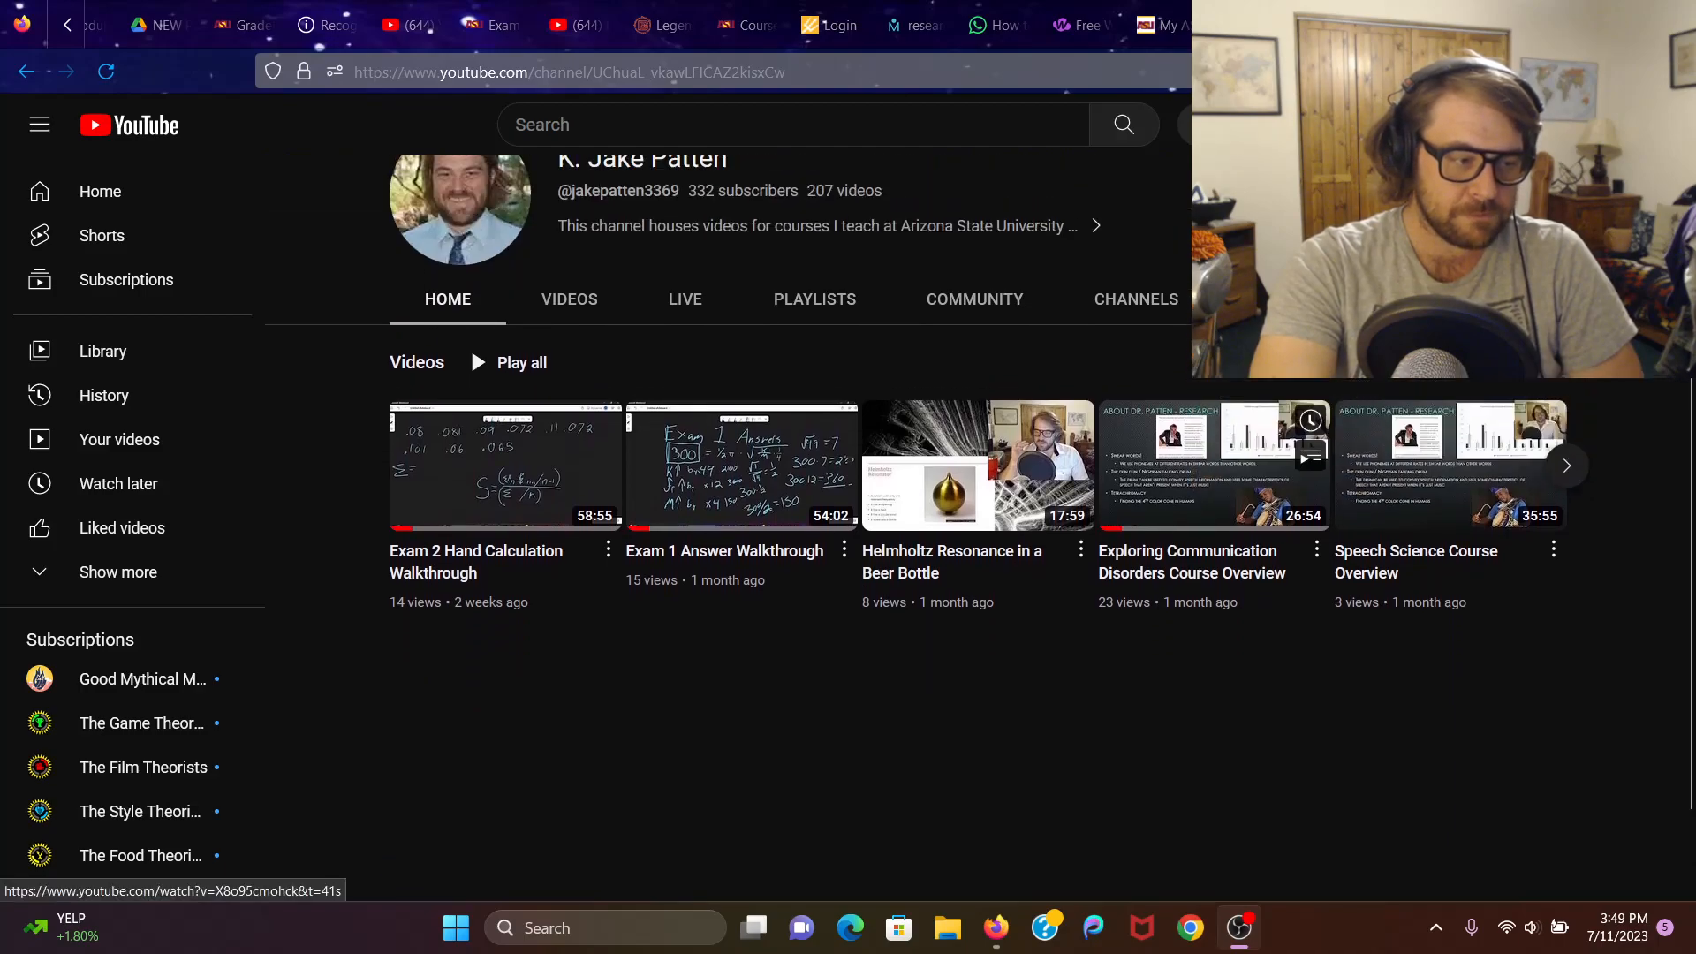
left_click(570, 300)
scroll(1193, 388, "down", 3)
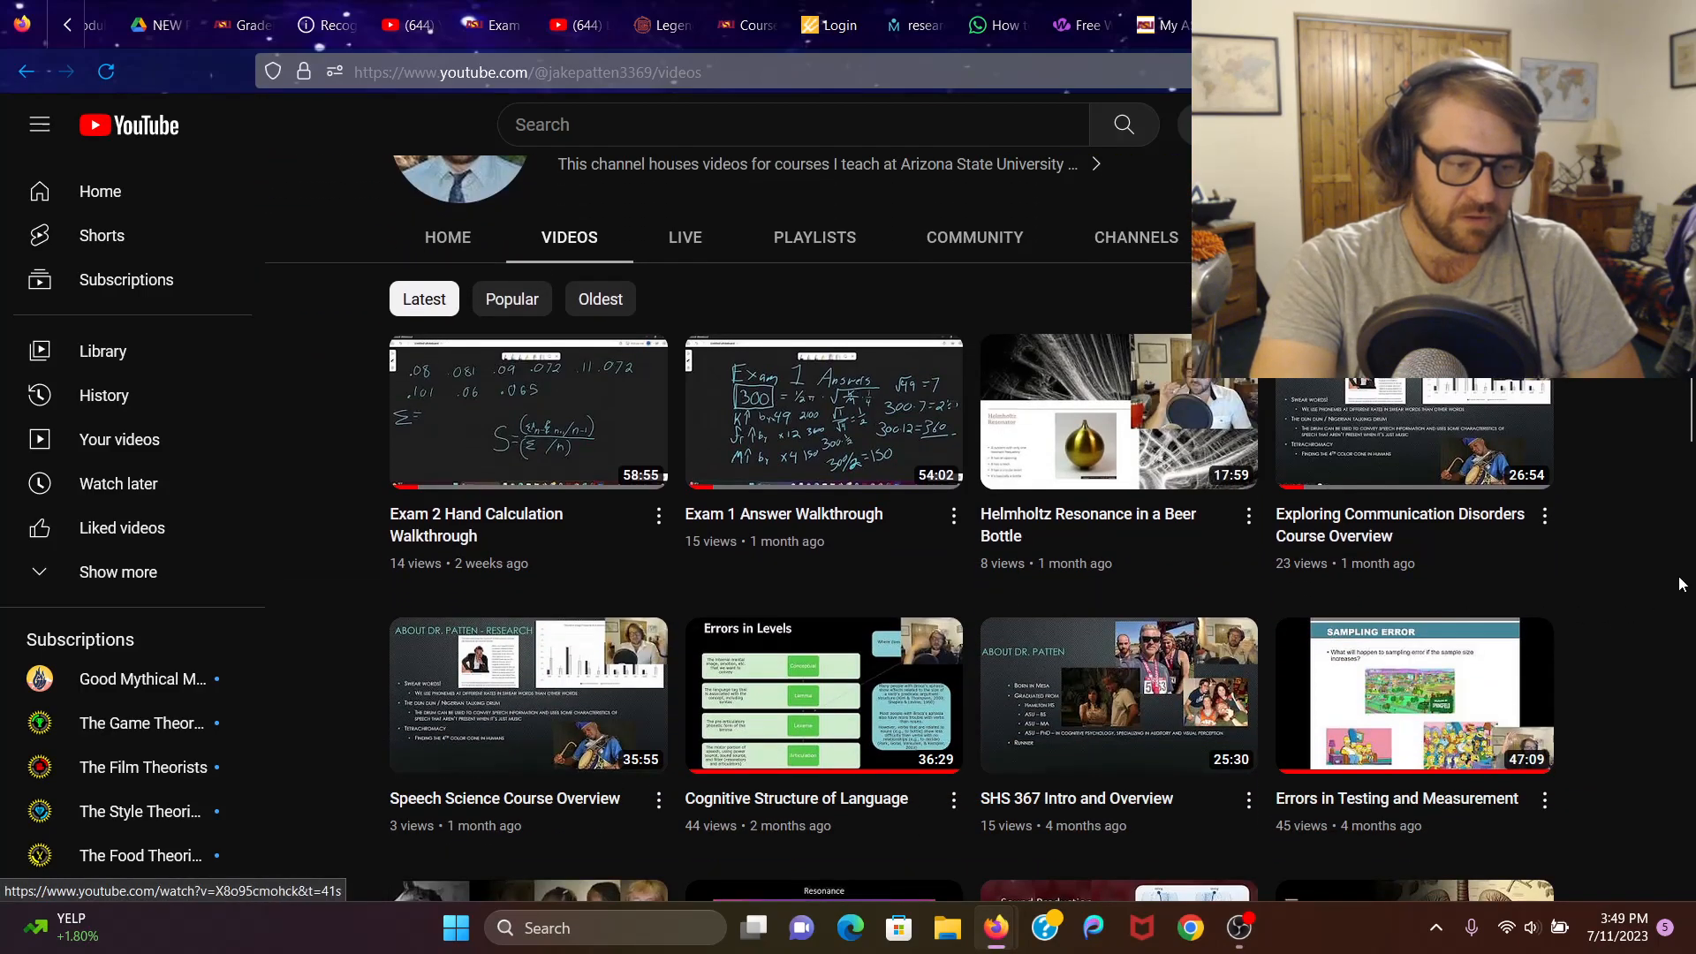
Open the video "Helmholtz Resonance in a Beer Bottle", pause it and copy its share link
left_click(1160, 449)
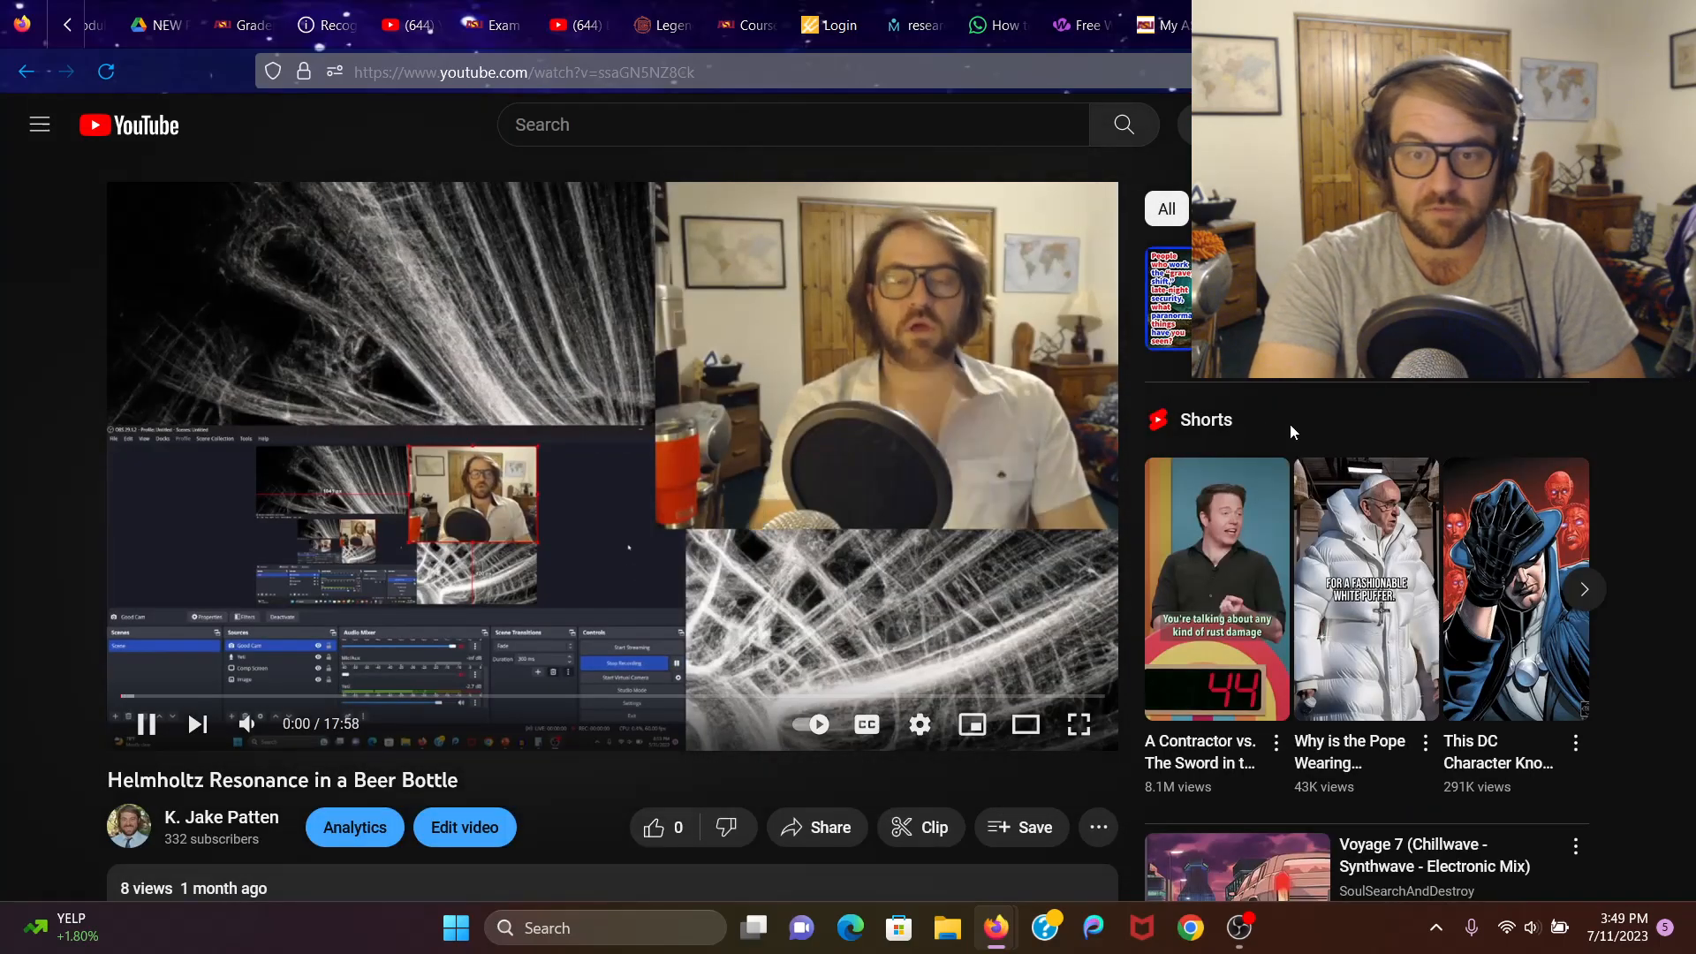
left_click(139, 739)
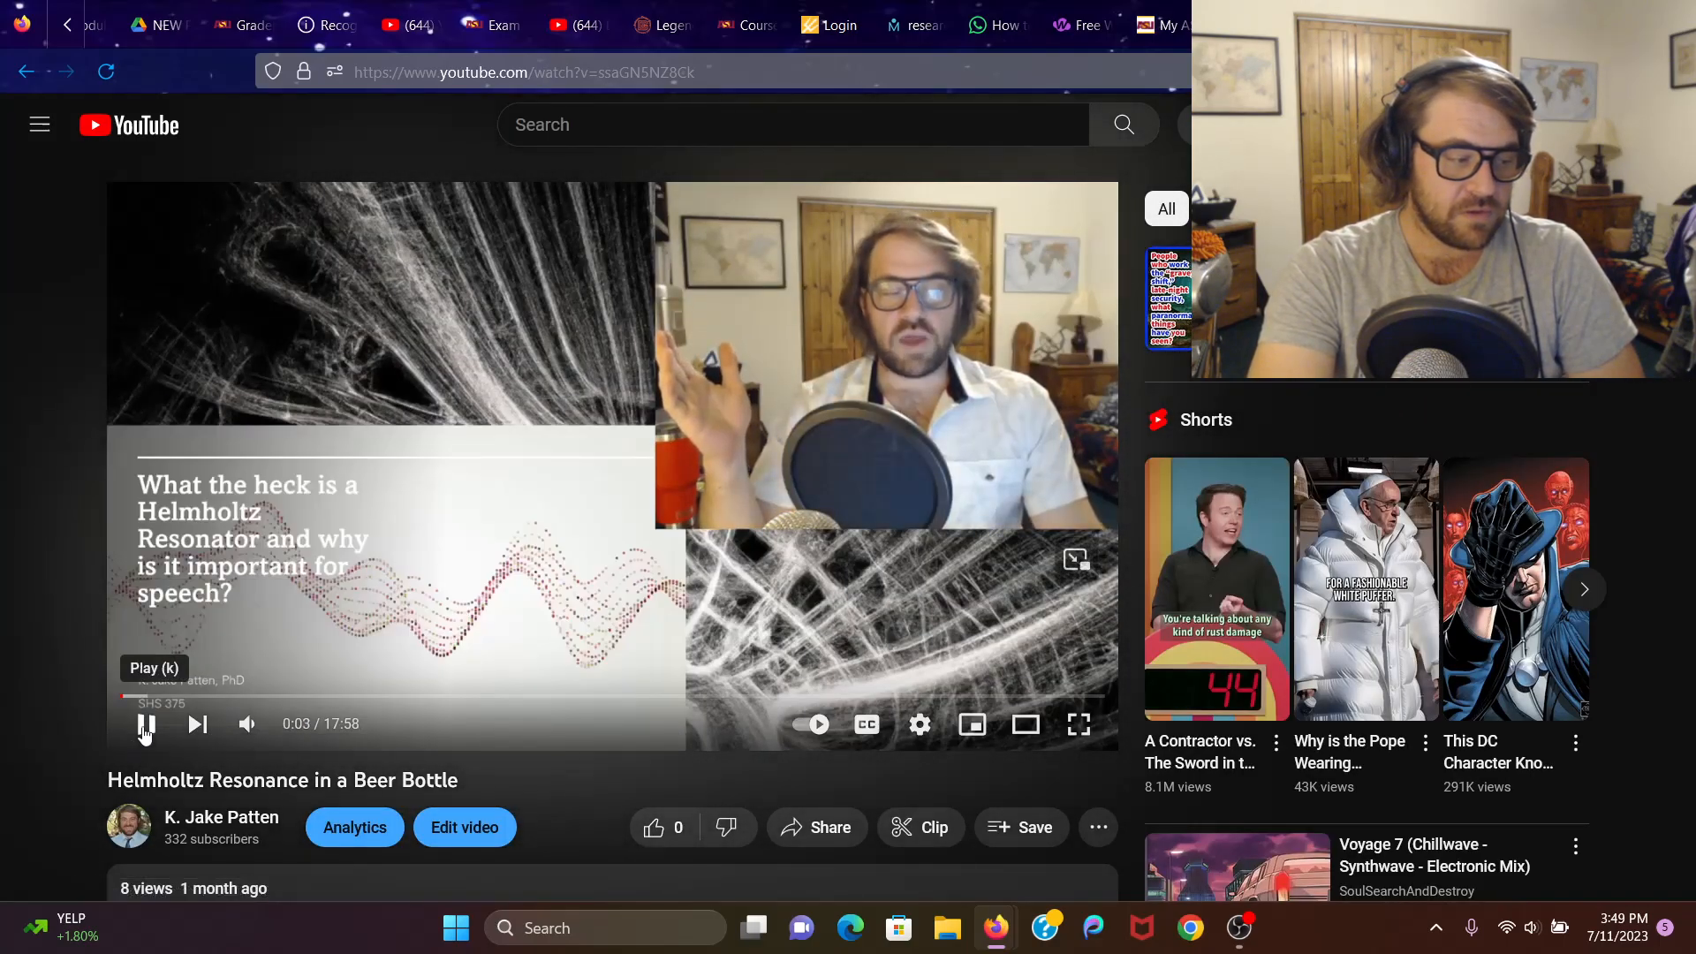
left_click(817, 831)
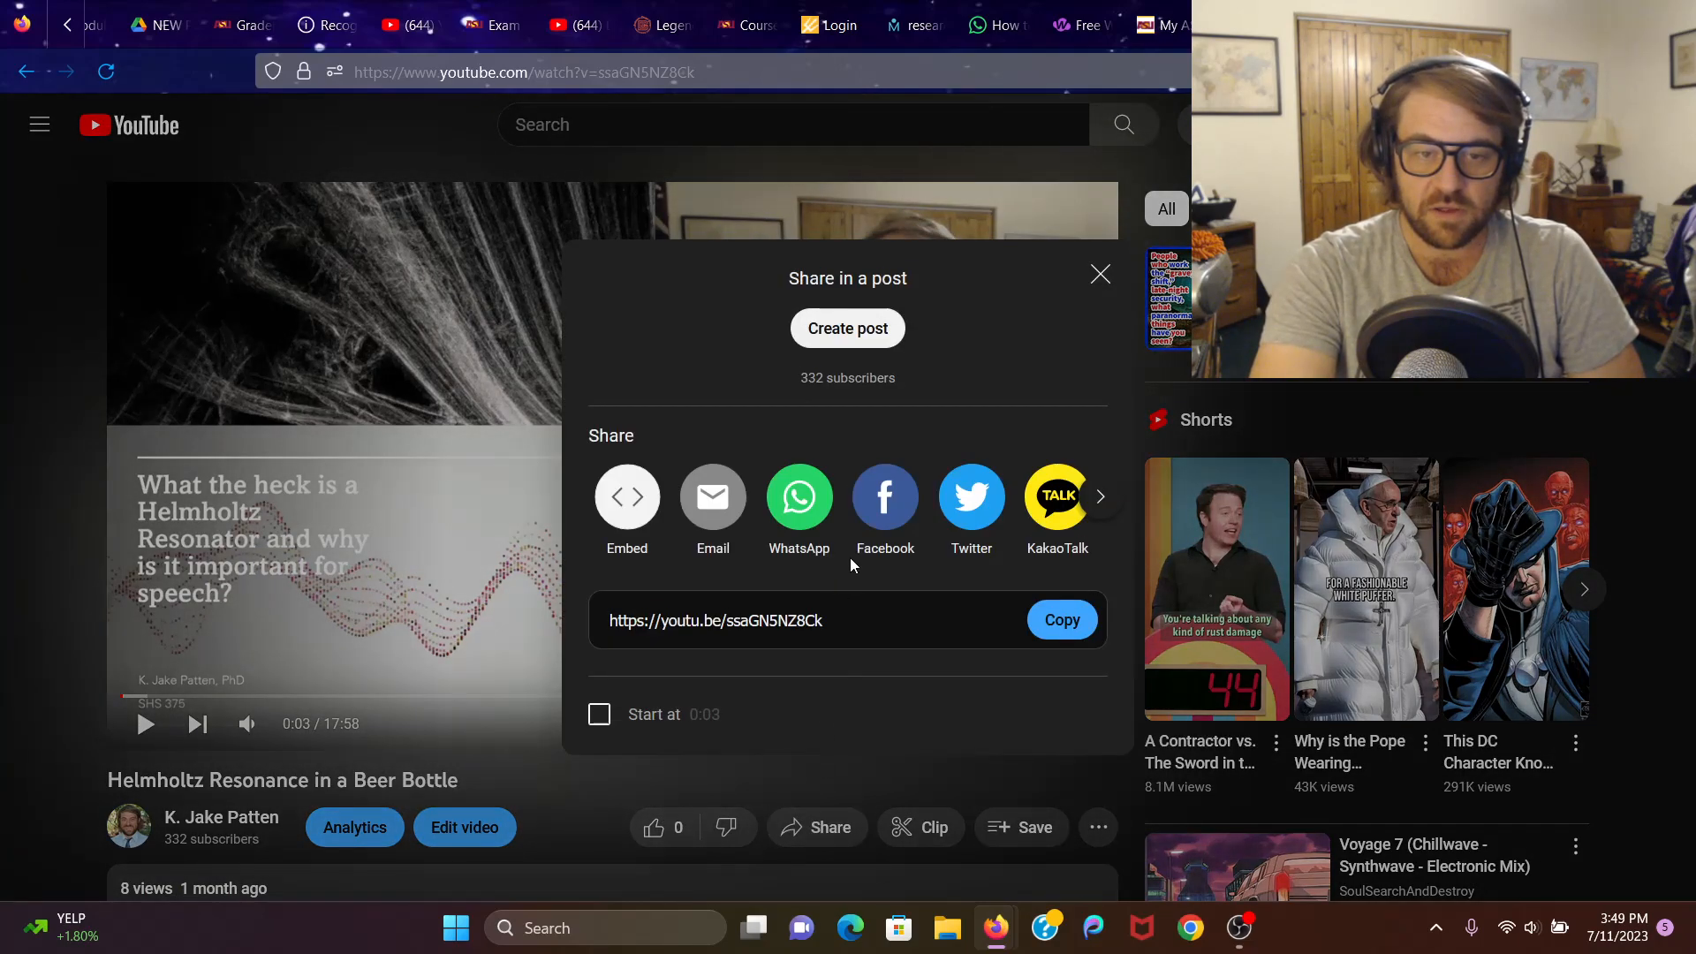
left_click(1059, 623)
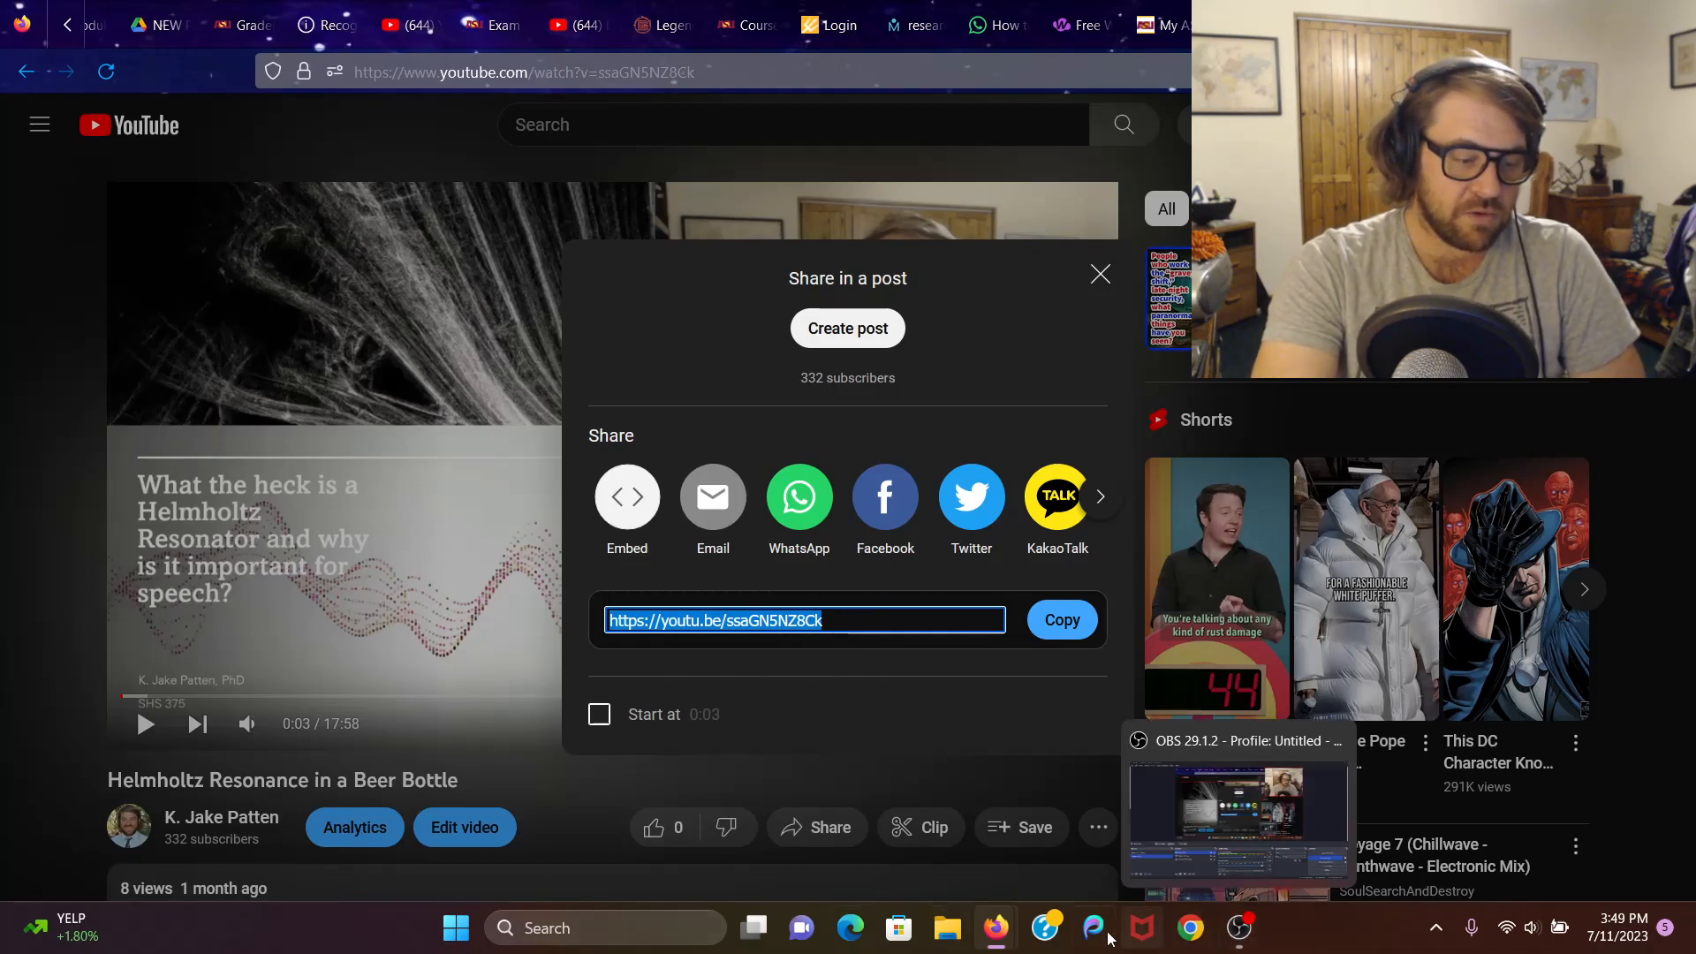
mouse_move(997, 927)
left_click(1295, 832)
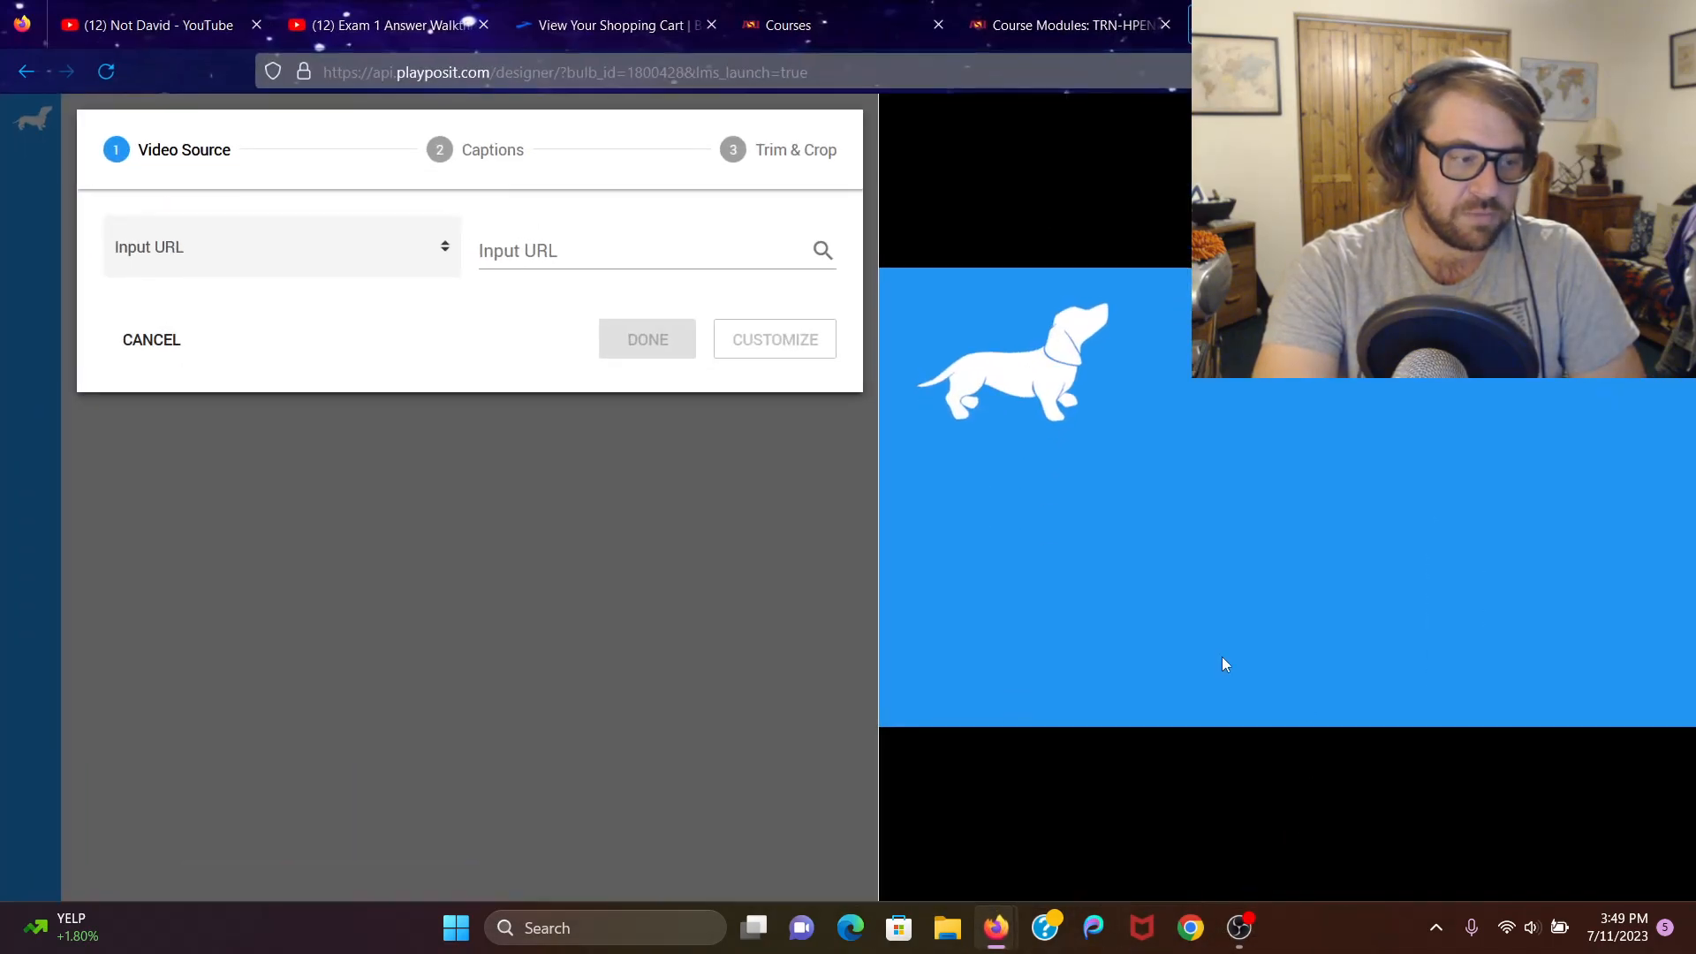
left_click(587, 242)
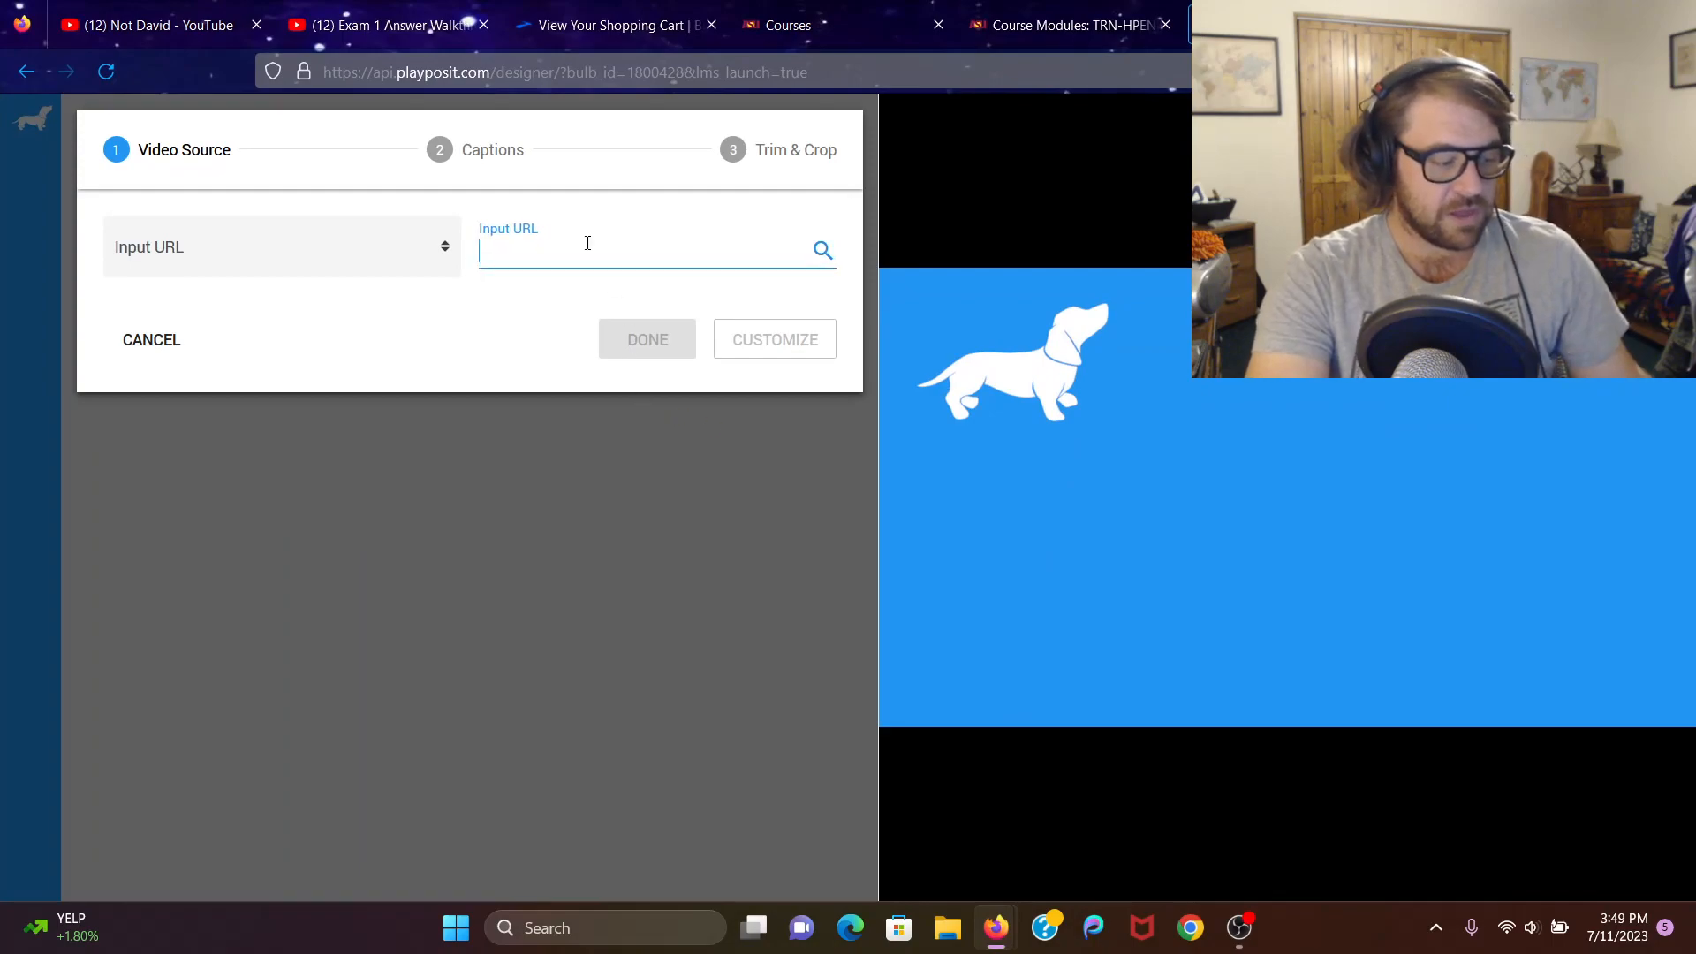
key("ctrl+v")
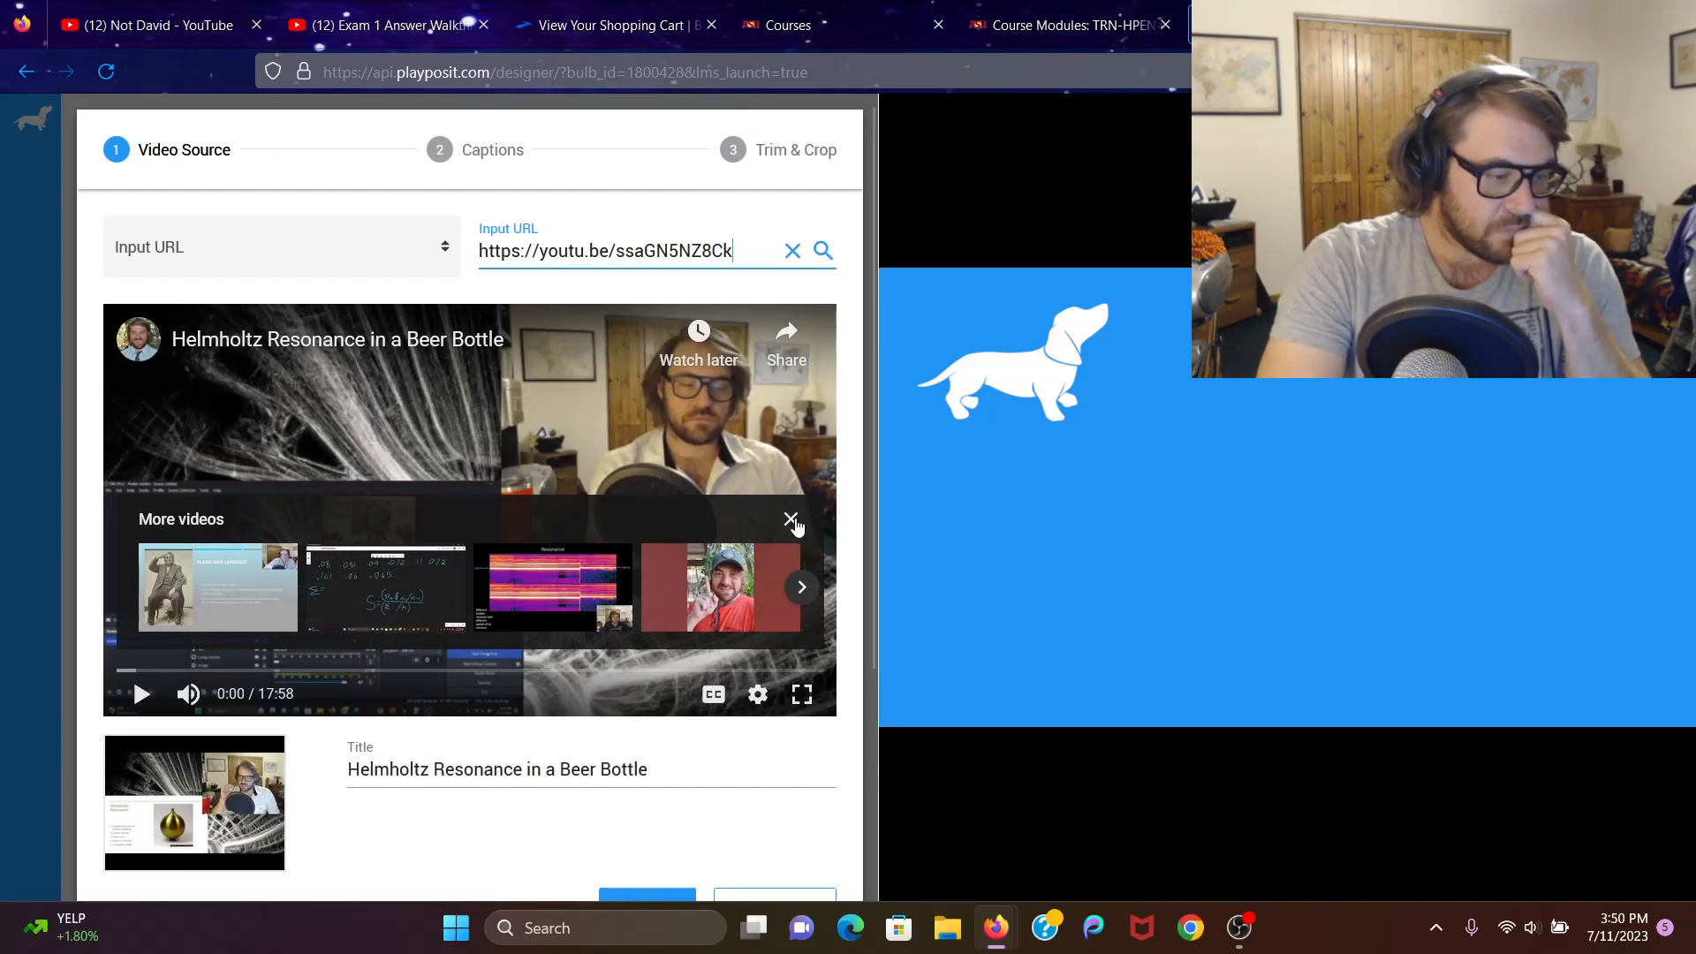
left_click(791, 520)
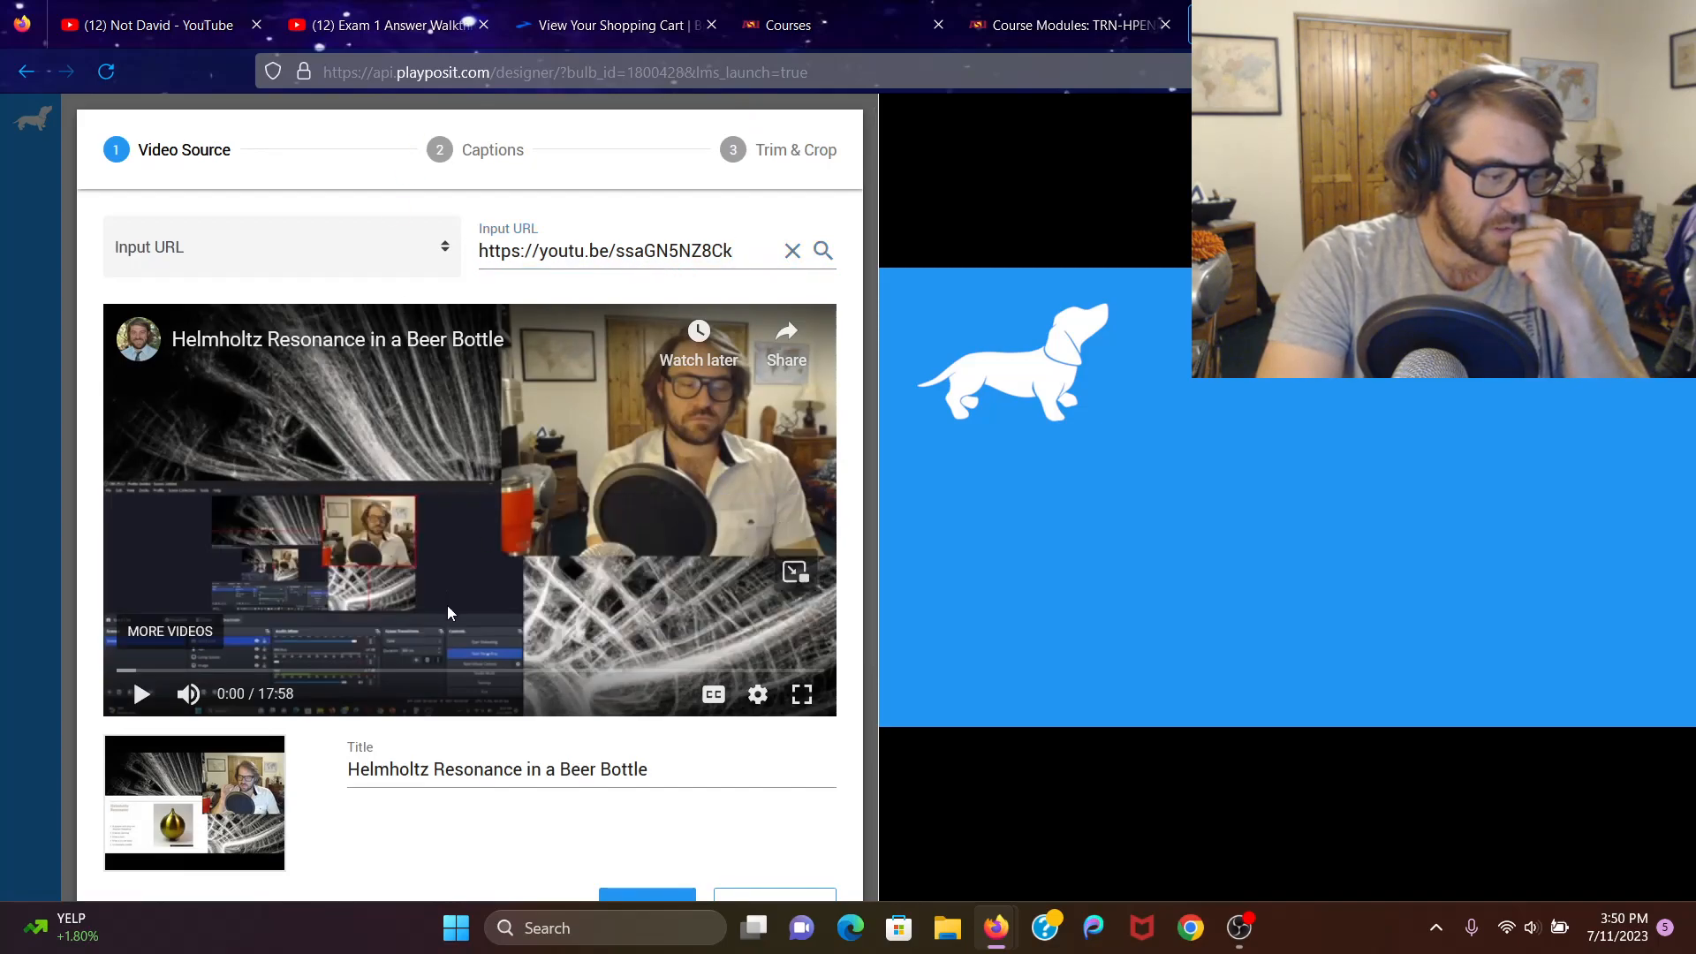
Continue customizing the video through to the captions stage and finish the setup without adding captions
scroll(845, 791, "down", 3)
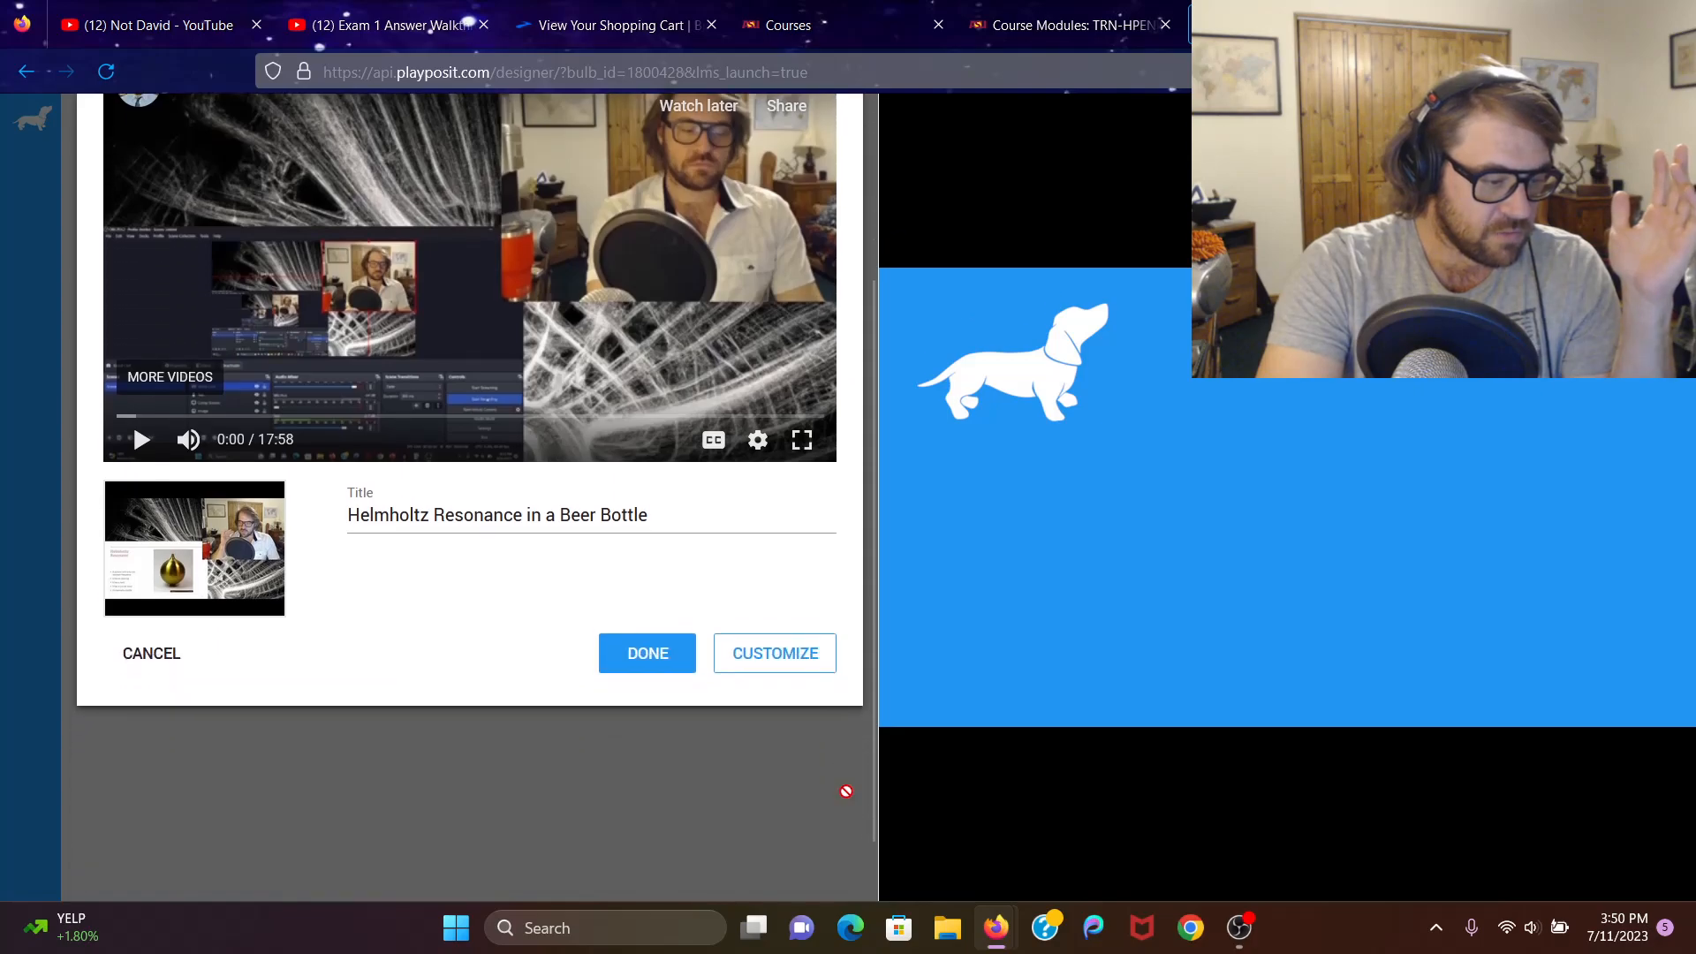
scroll(846, 790, "up", 1)
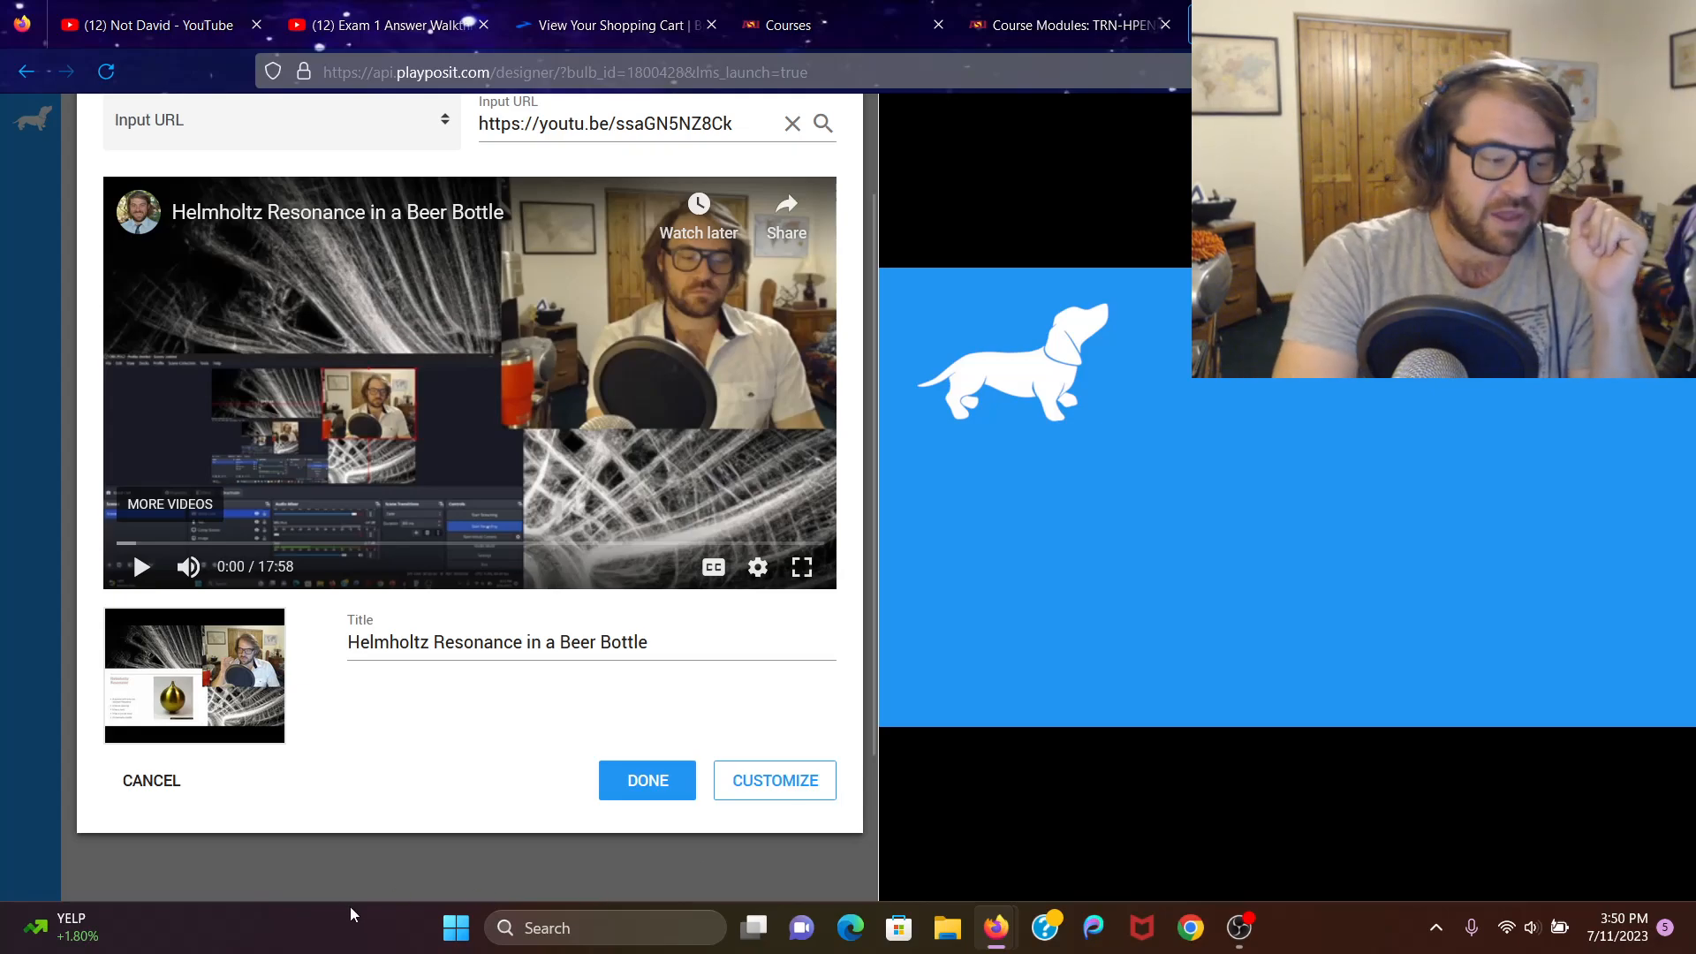
scroll(645, 732, "up", 1)
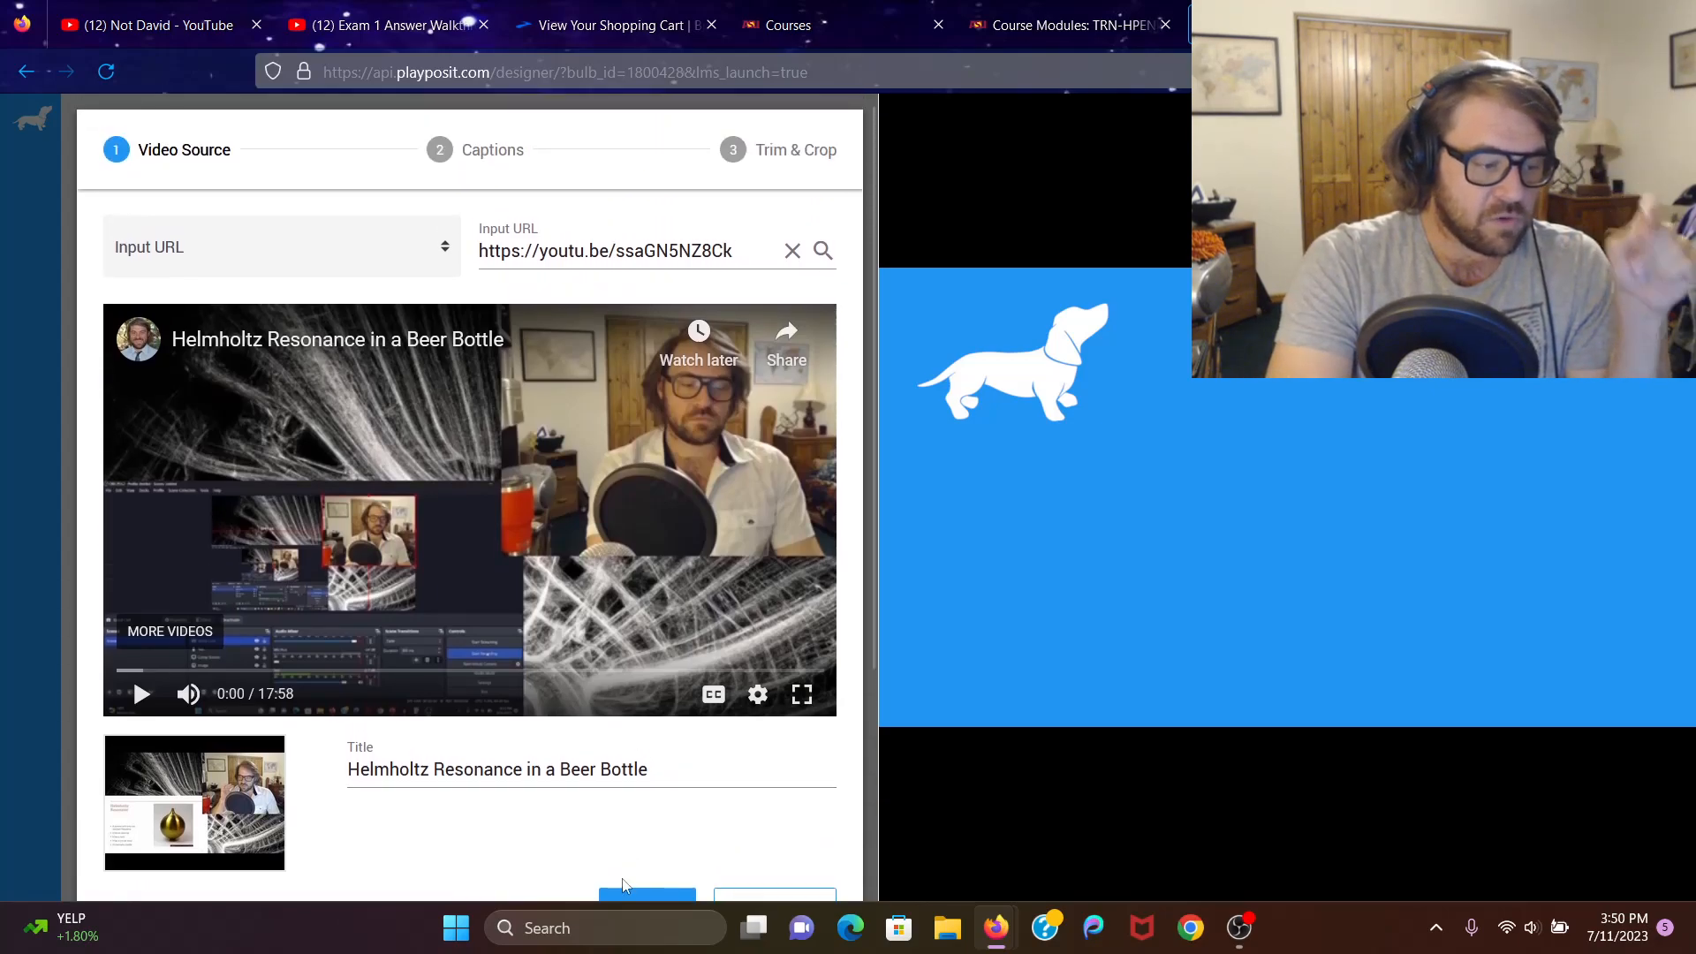
scroll(655, 803, "down", 1)
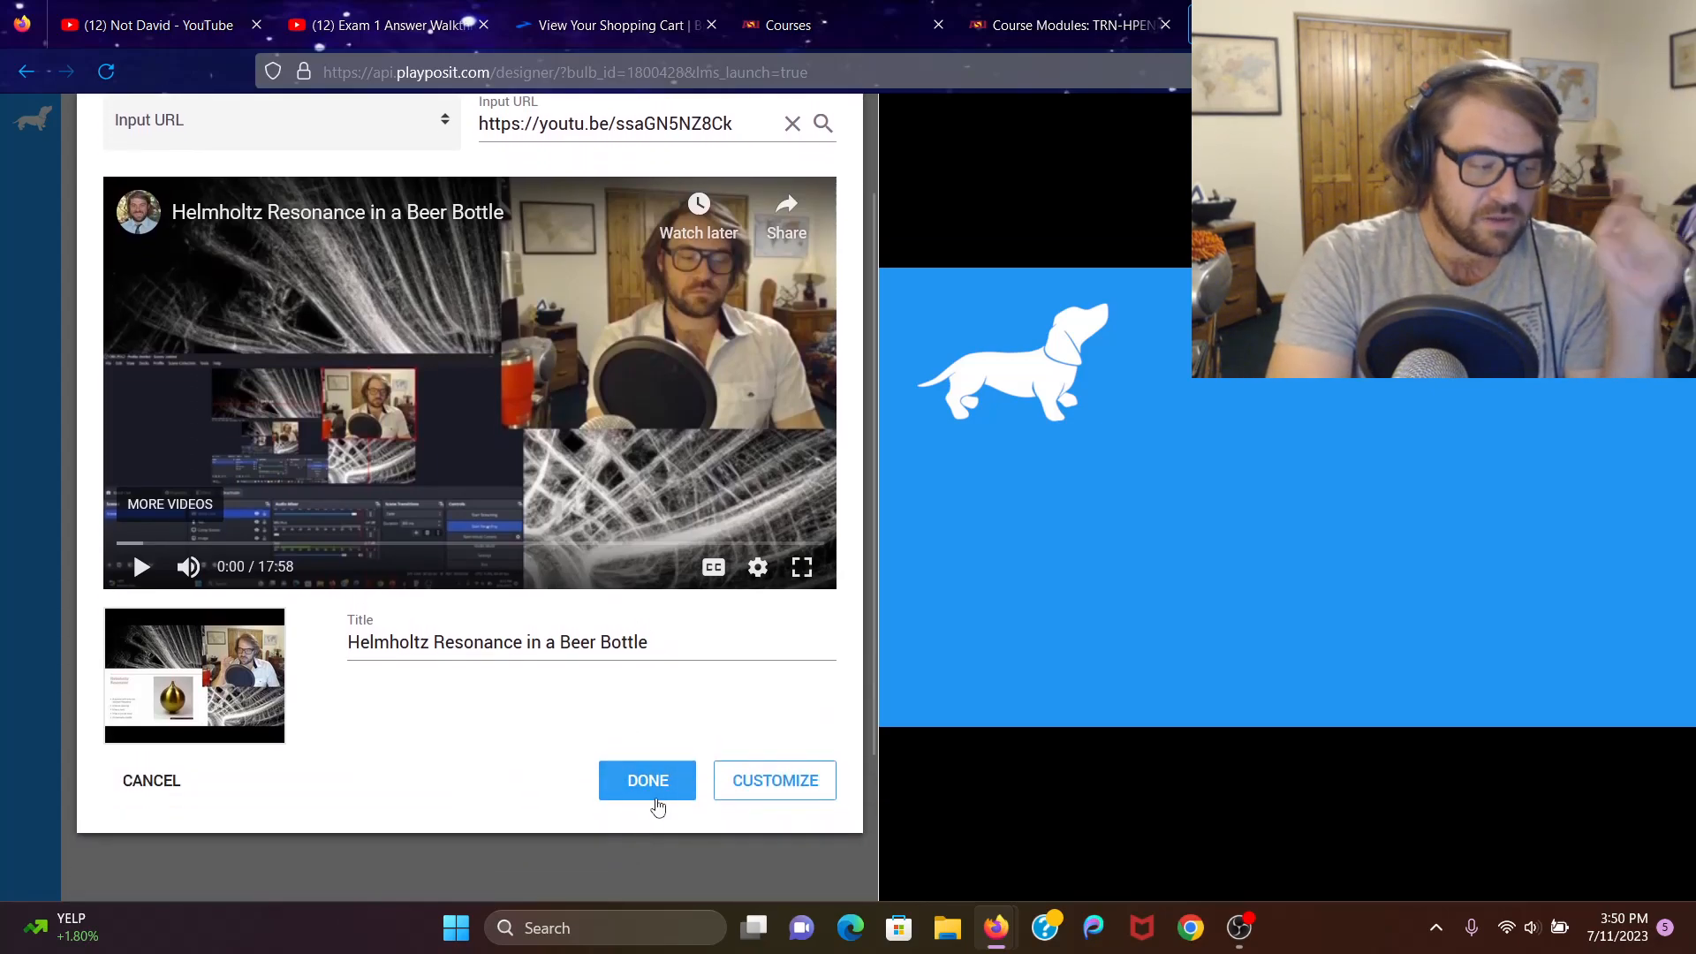
left_click(769, 785)
scroll(712, 315, "up", 1)
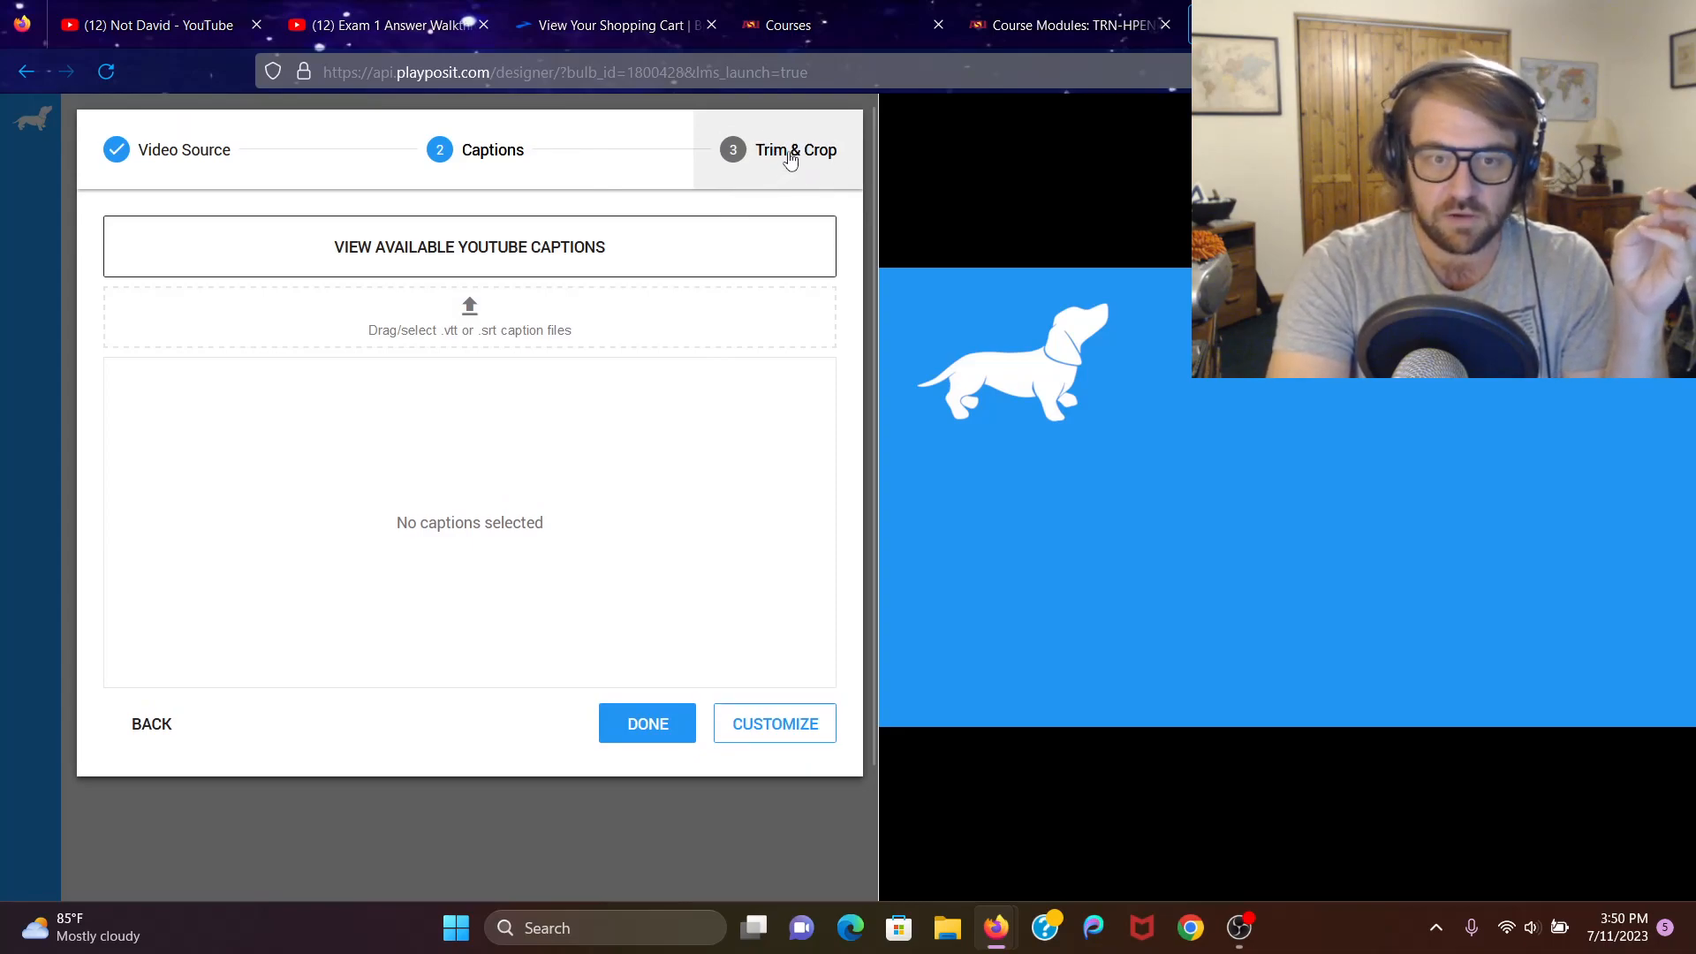
left_click(650, 726)
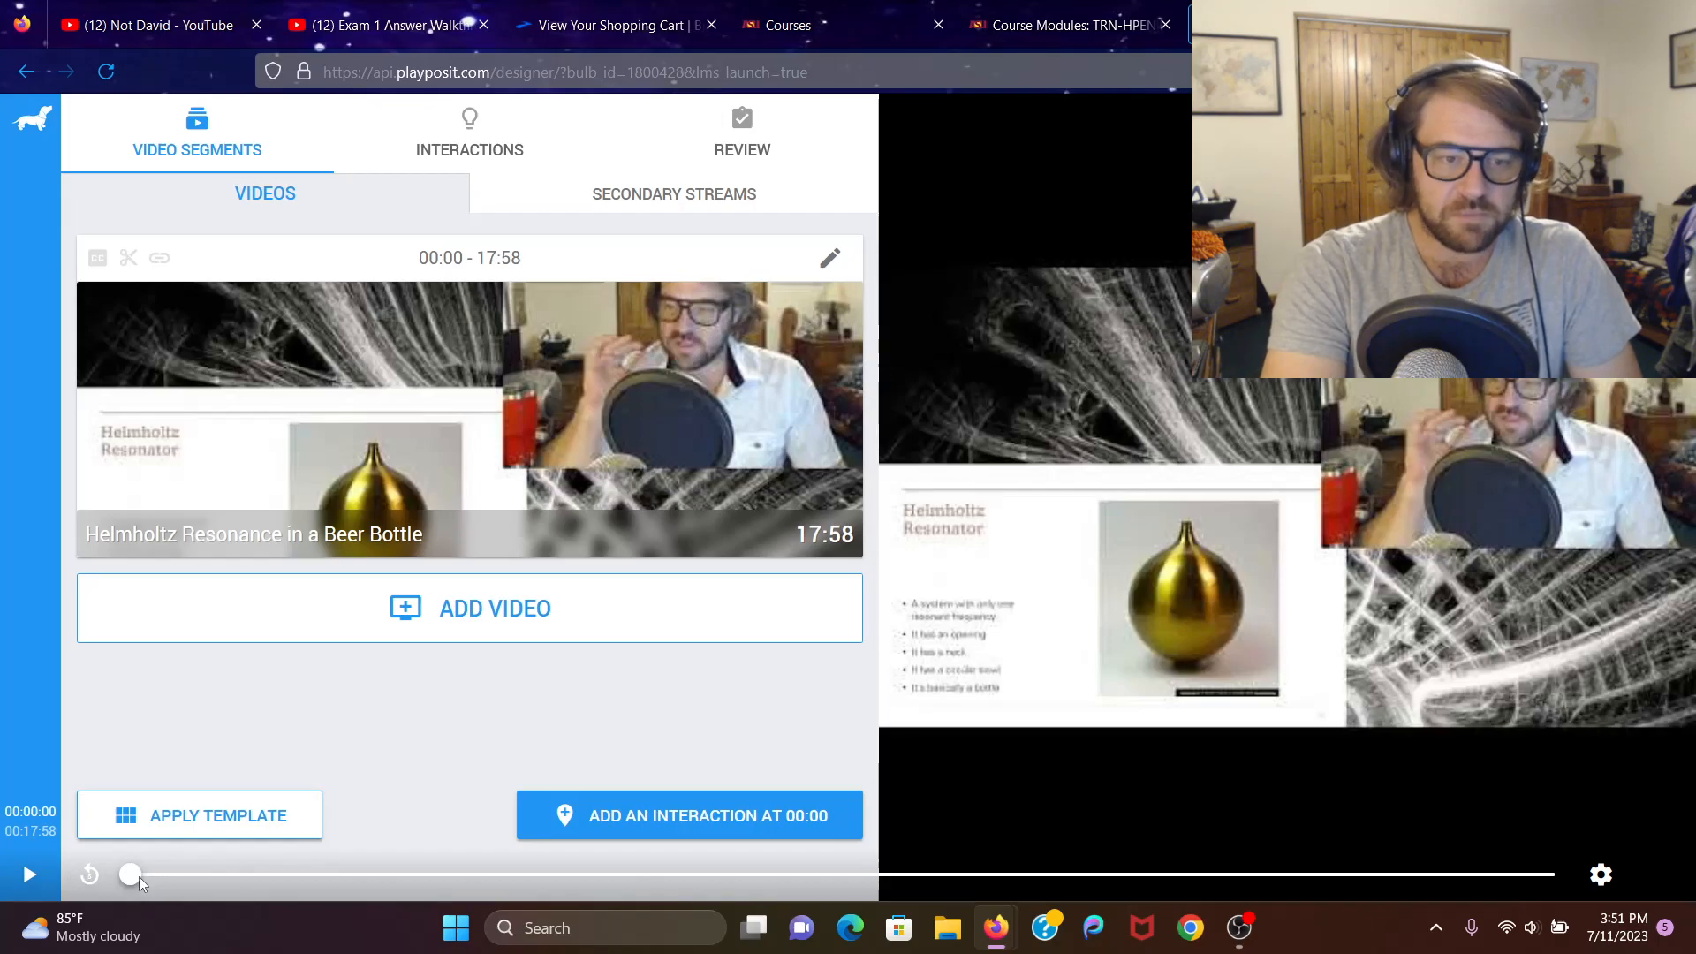
Play the bulb's video, move the playhead forward and pause at 07:50
mouse_move(129, 877)
left_mouse_down()
mouse_move(317, 876)
mouse_move(124, 885)
left_mouse_up()
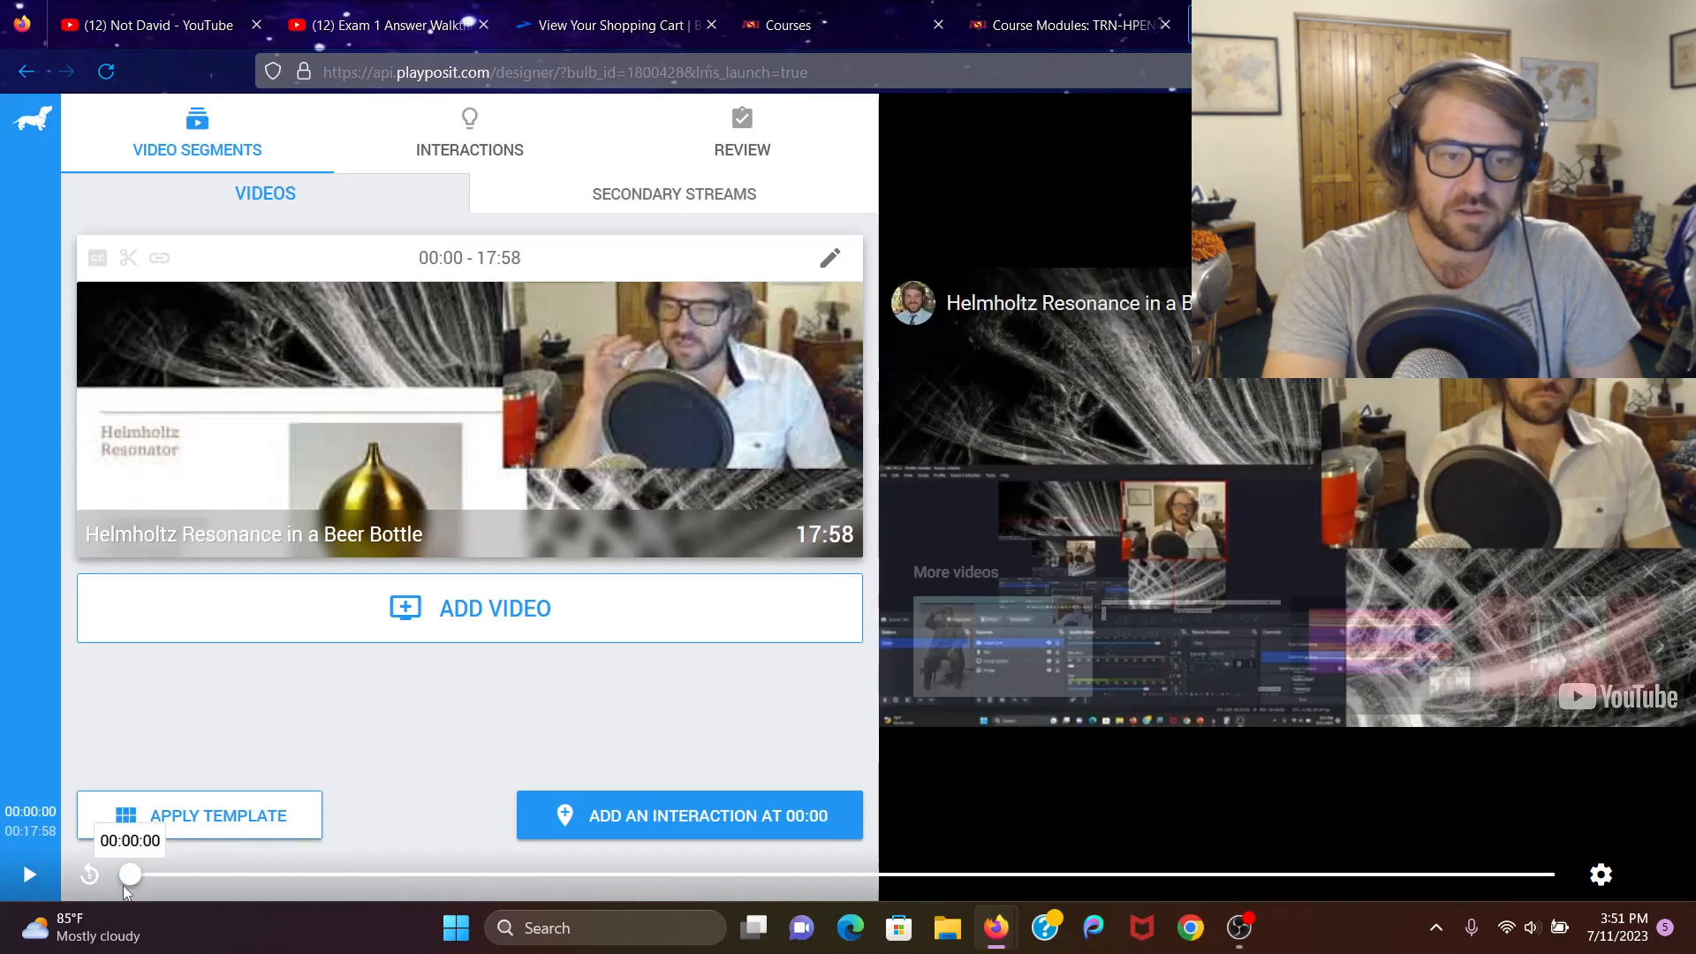
left_click(30, 876)
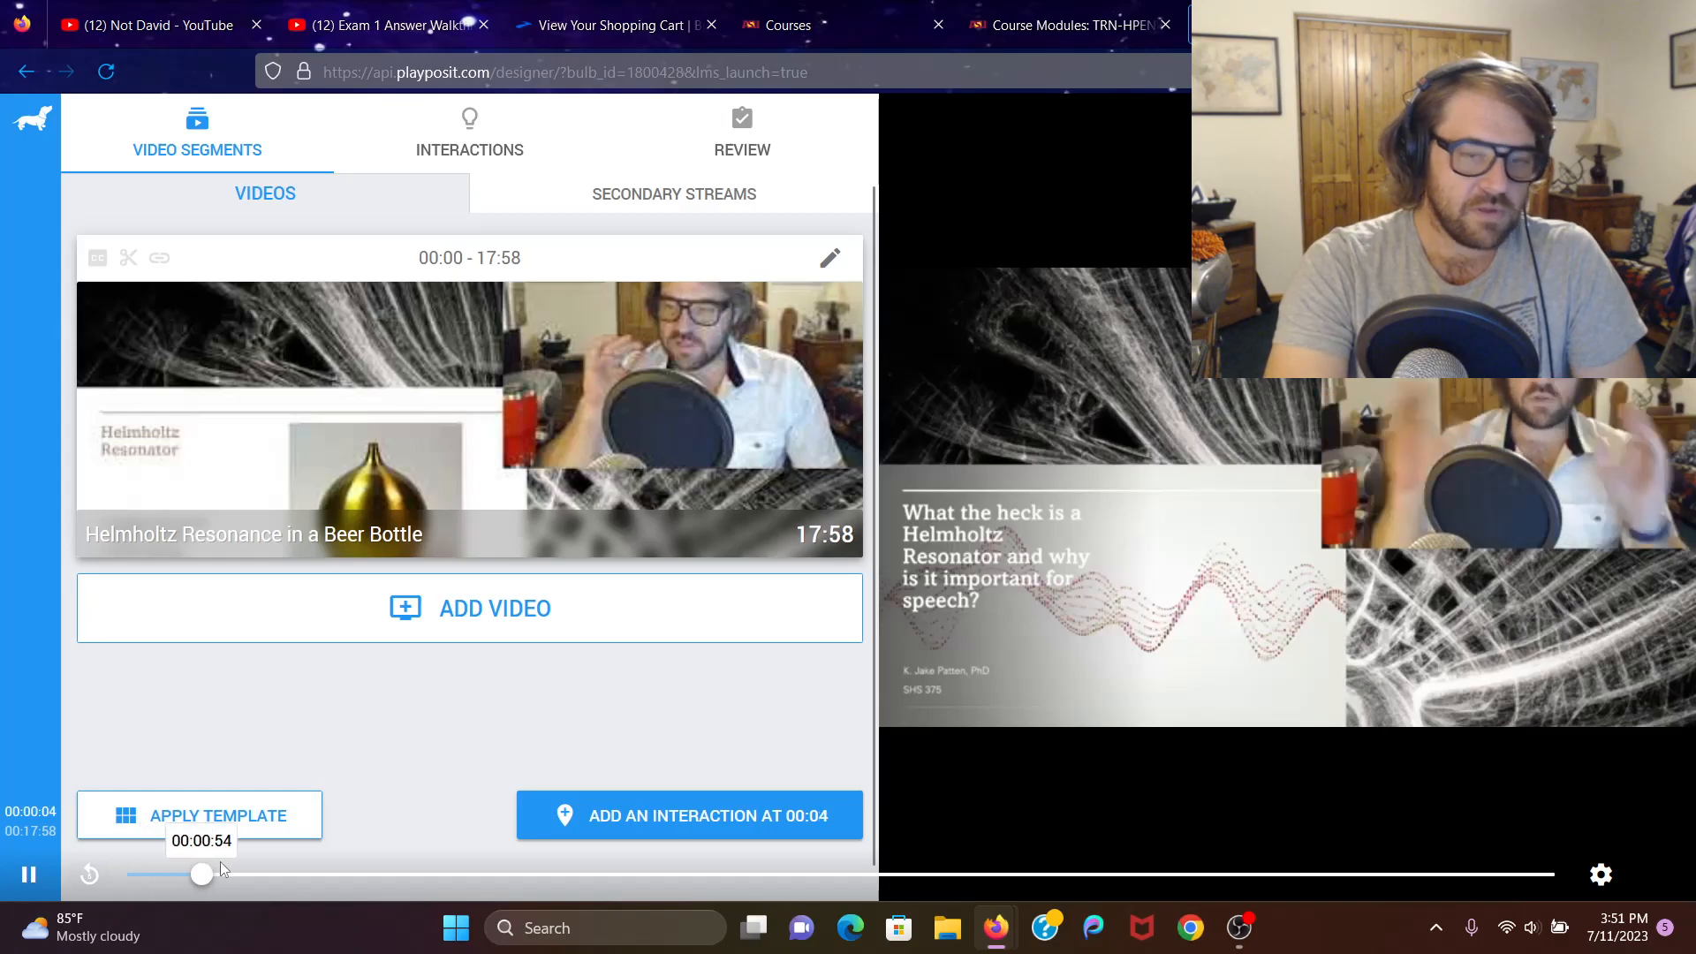
left_click(313, 873)
left_click_drag(318, 860, 756, 855)
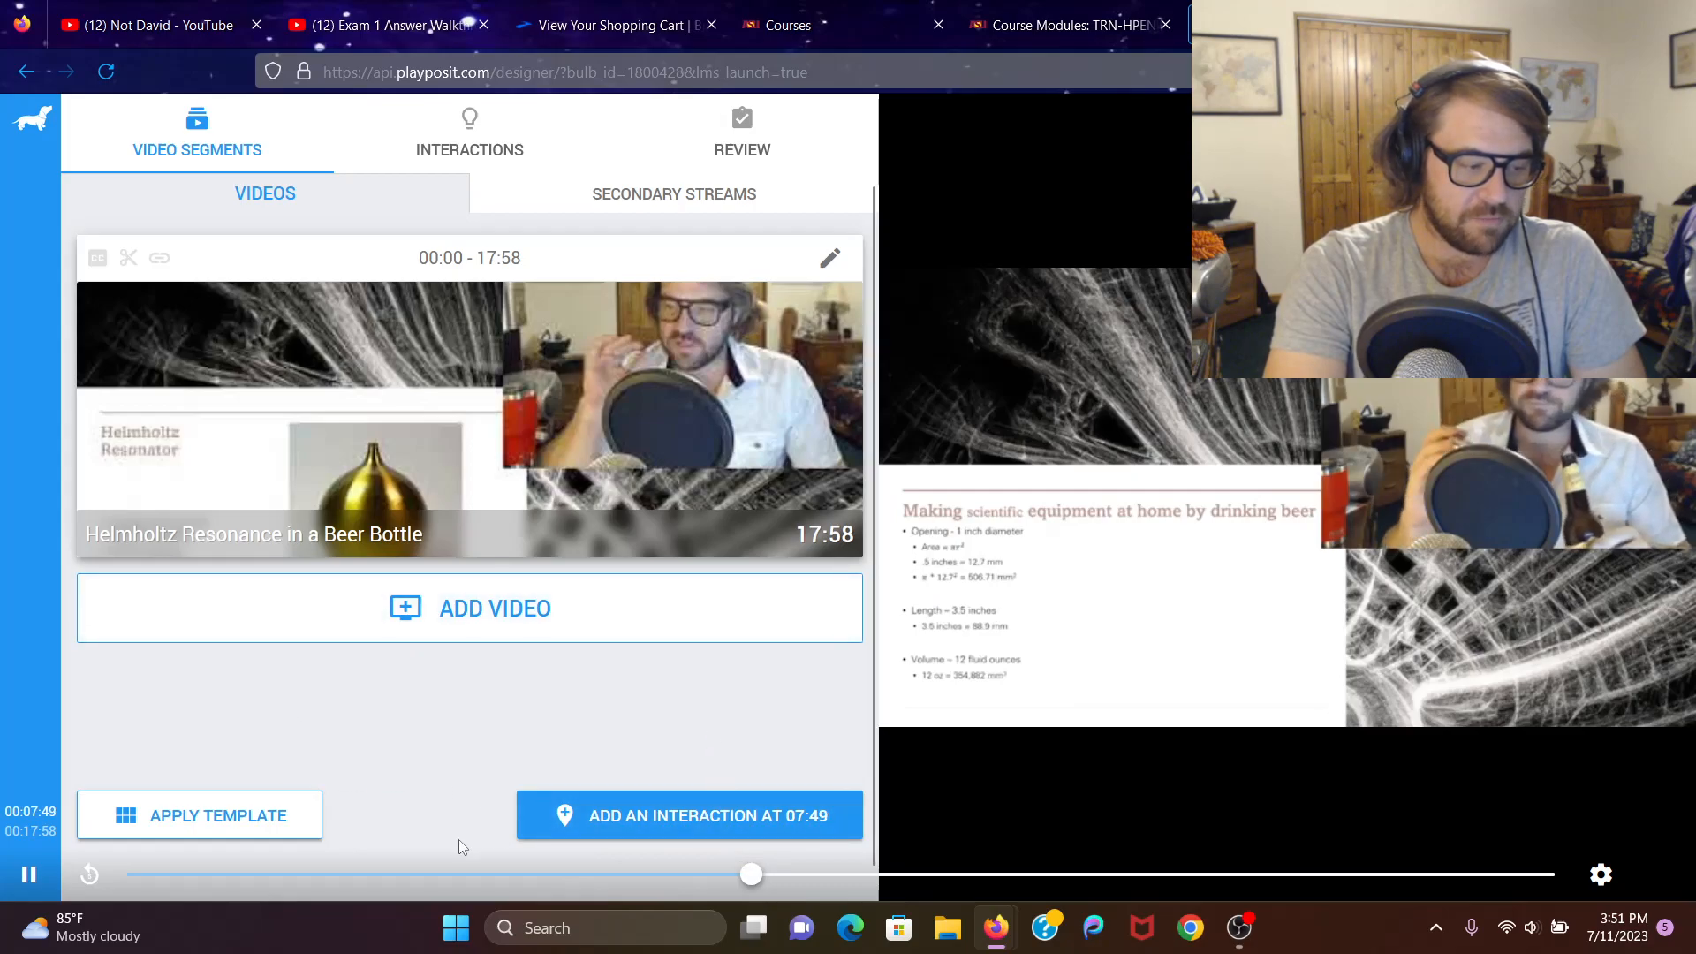
left_click(22, 873)
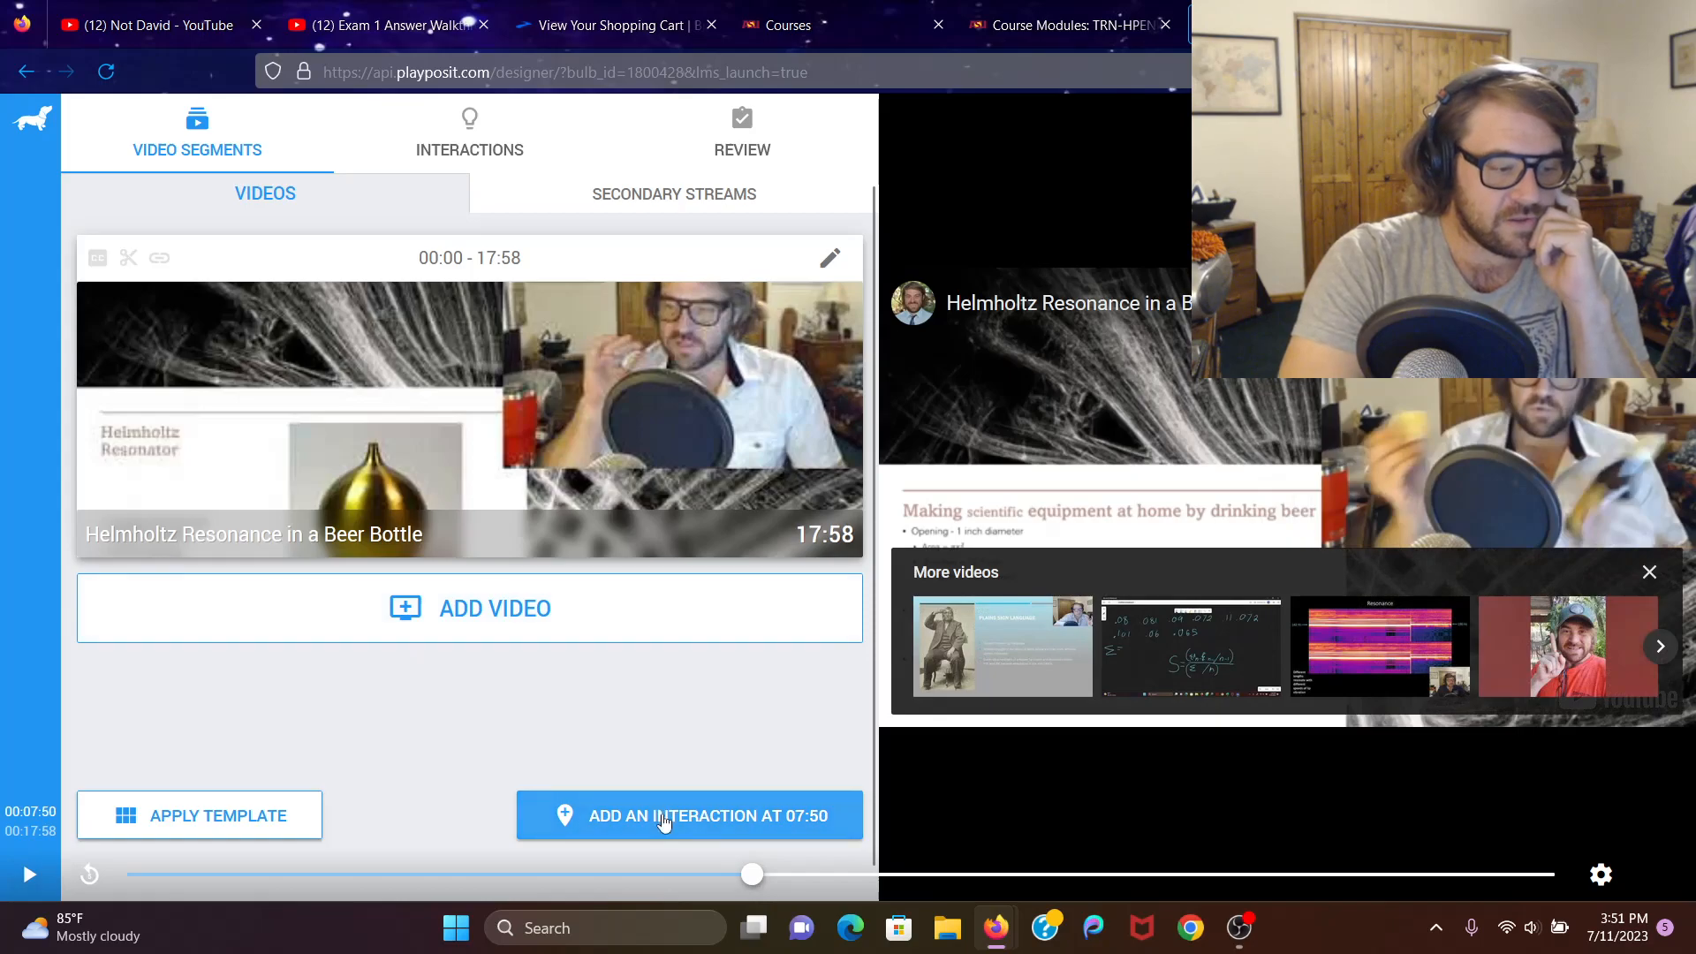
Add a Discussion interaction at 07:50 with the prompt "What is your favorite kind of beer?"
left_click(662, 814)
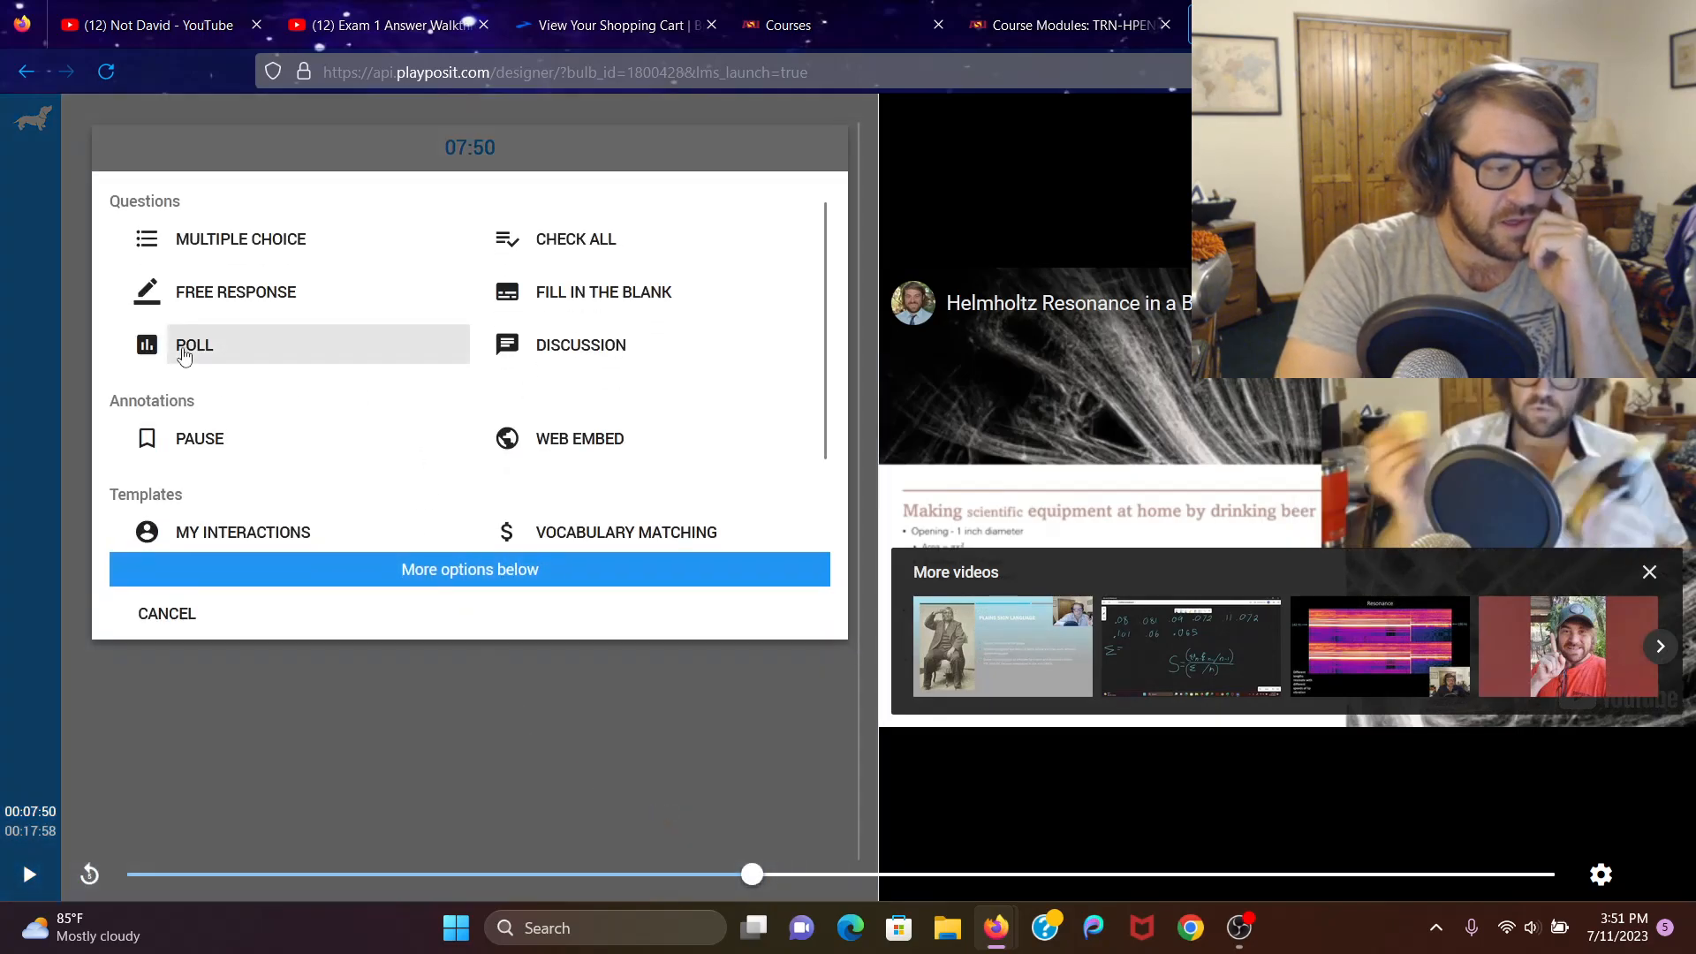
left_click(534, 349)
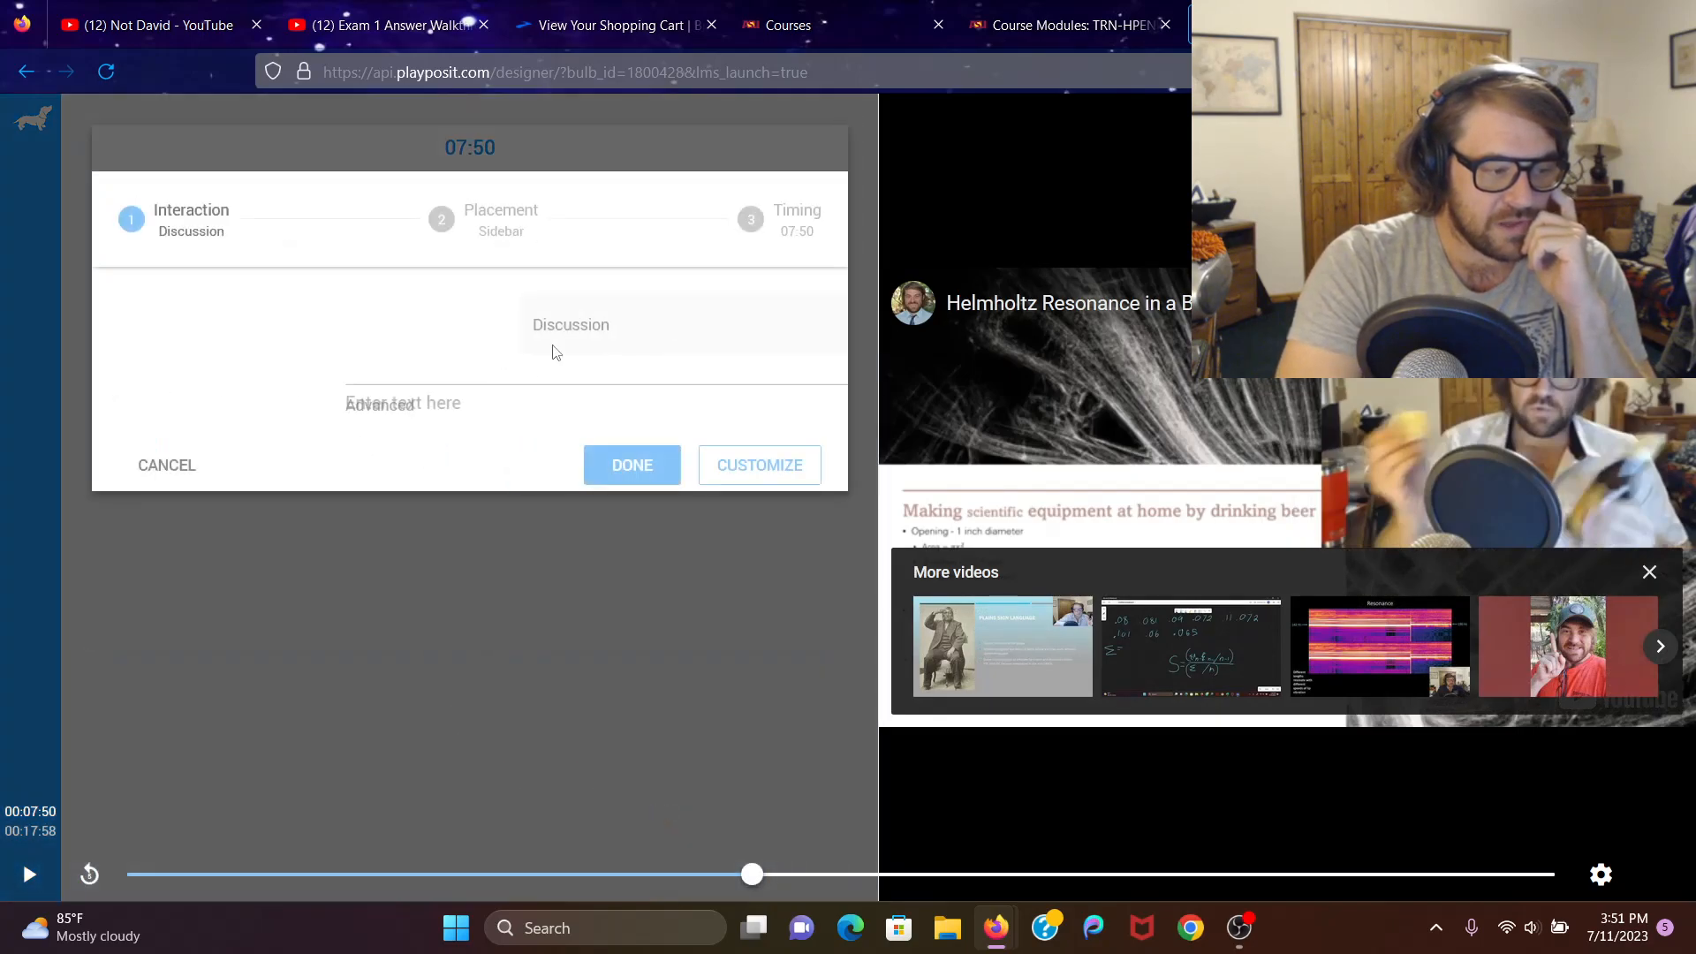
left_click(270, 400)
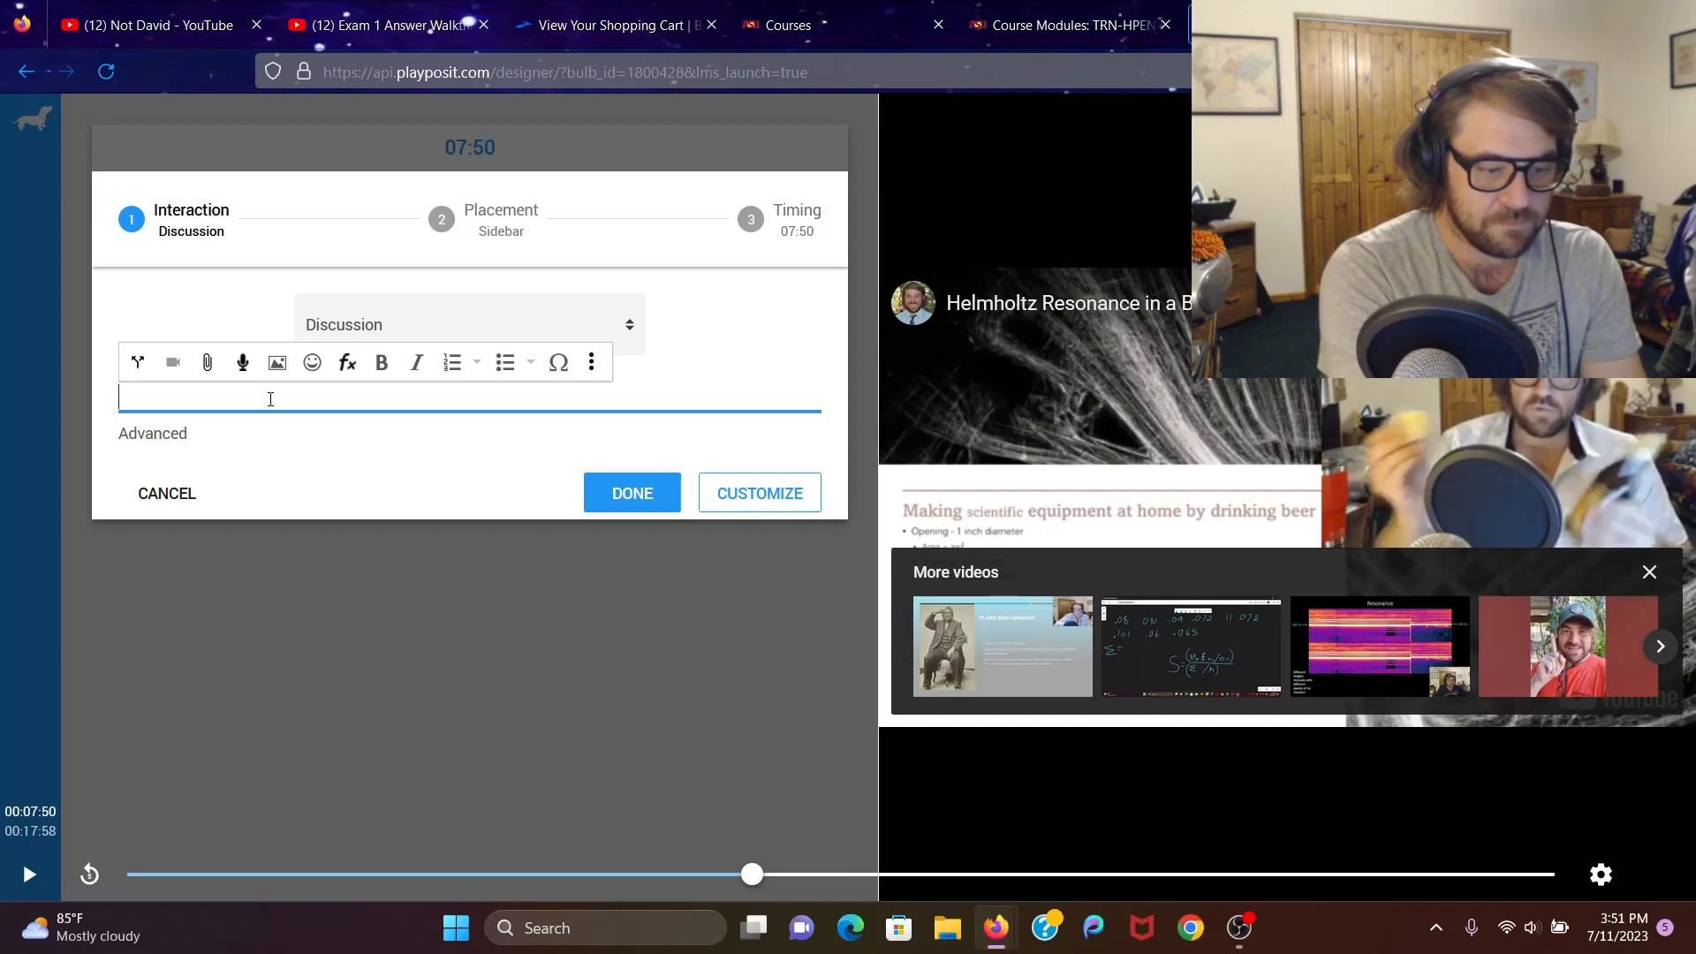
type("Wha")
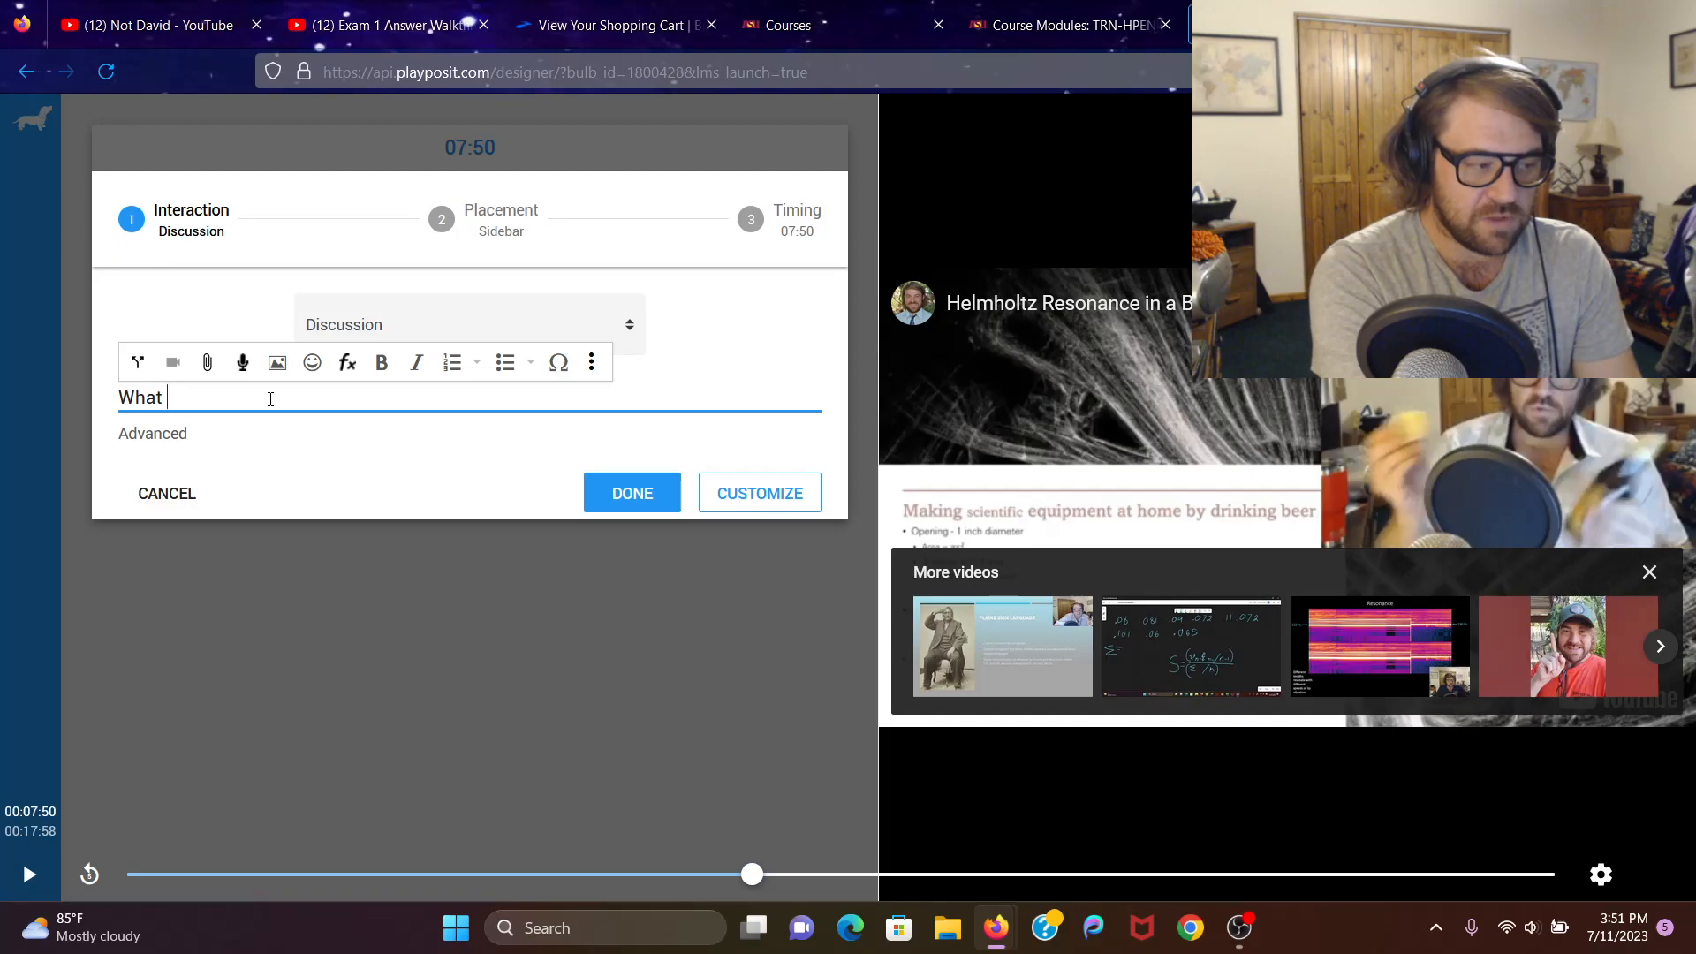
type("t")
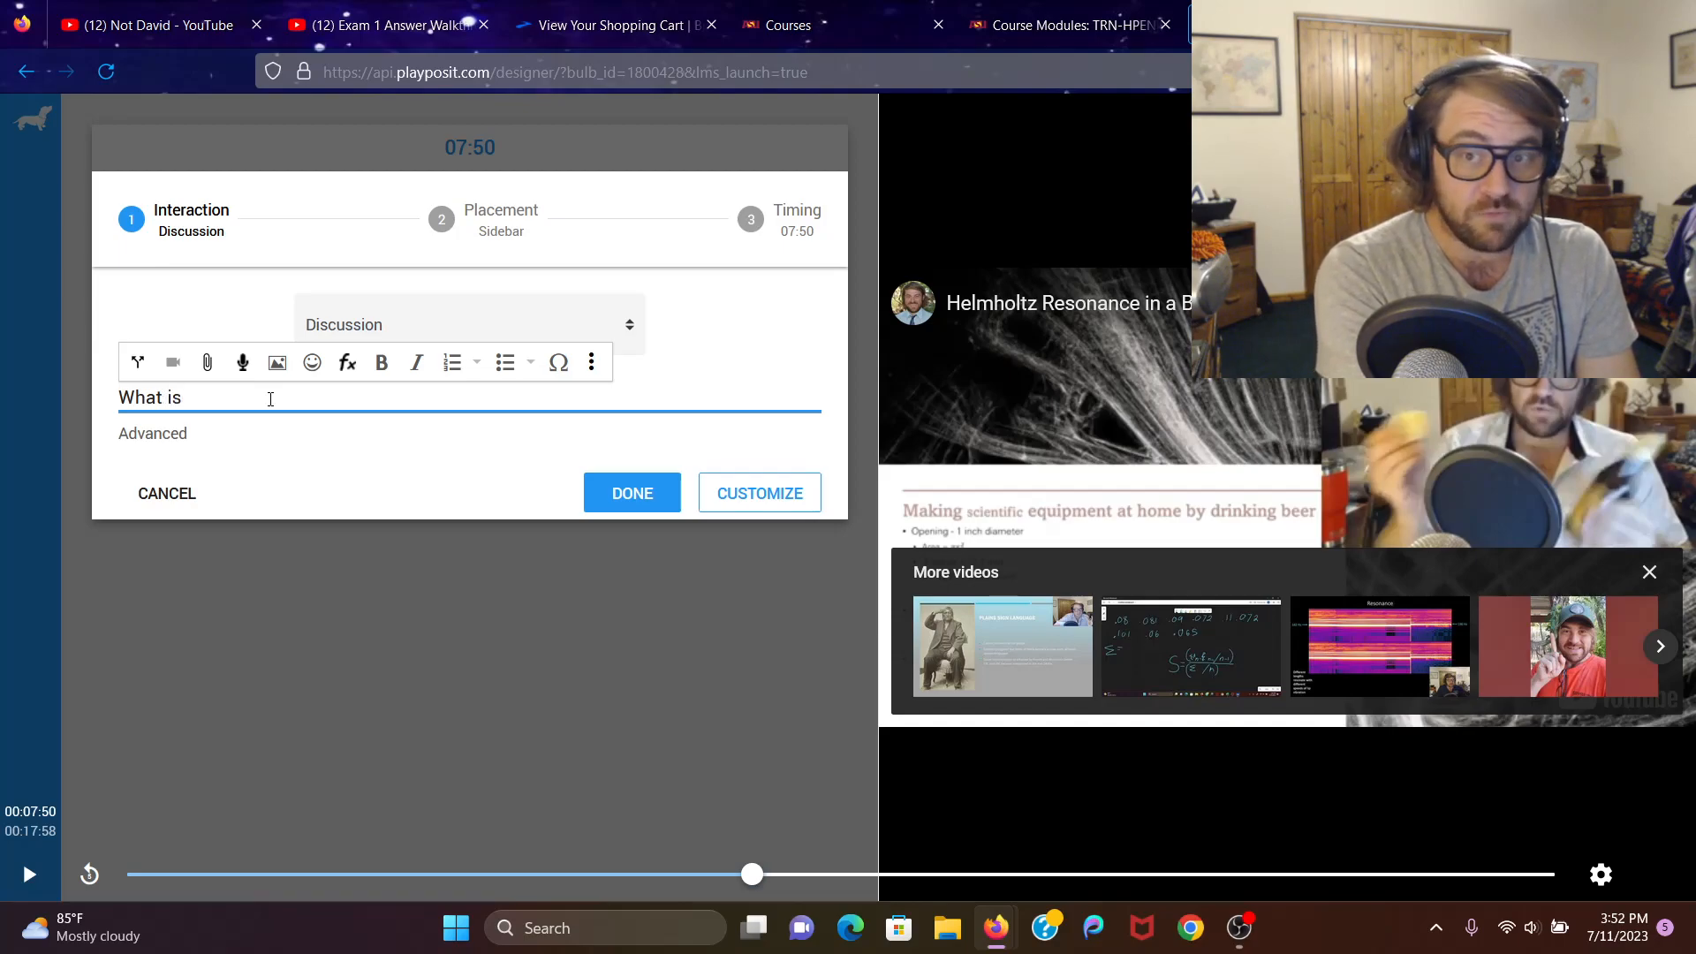
type("your fav")
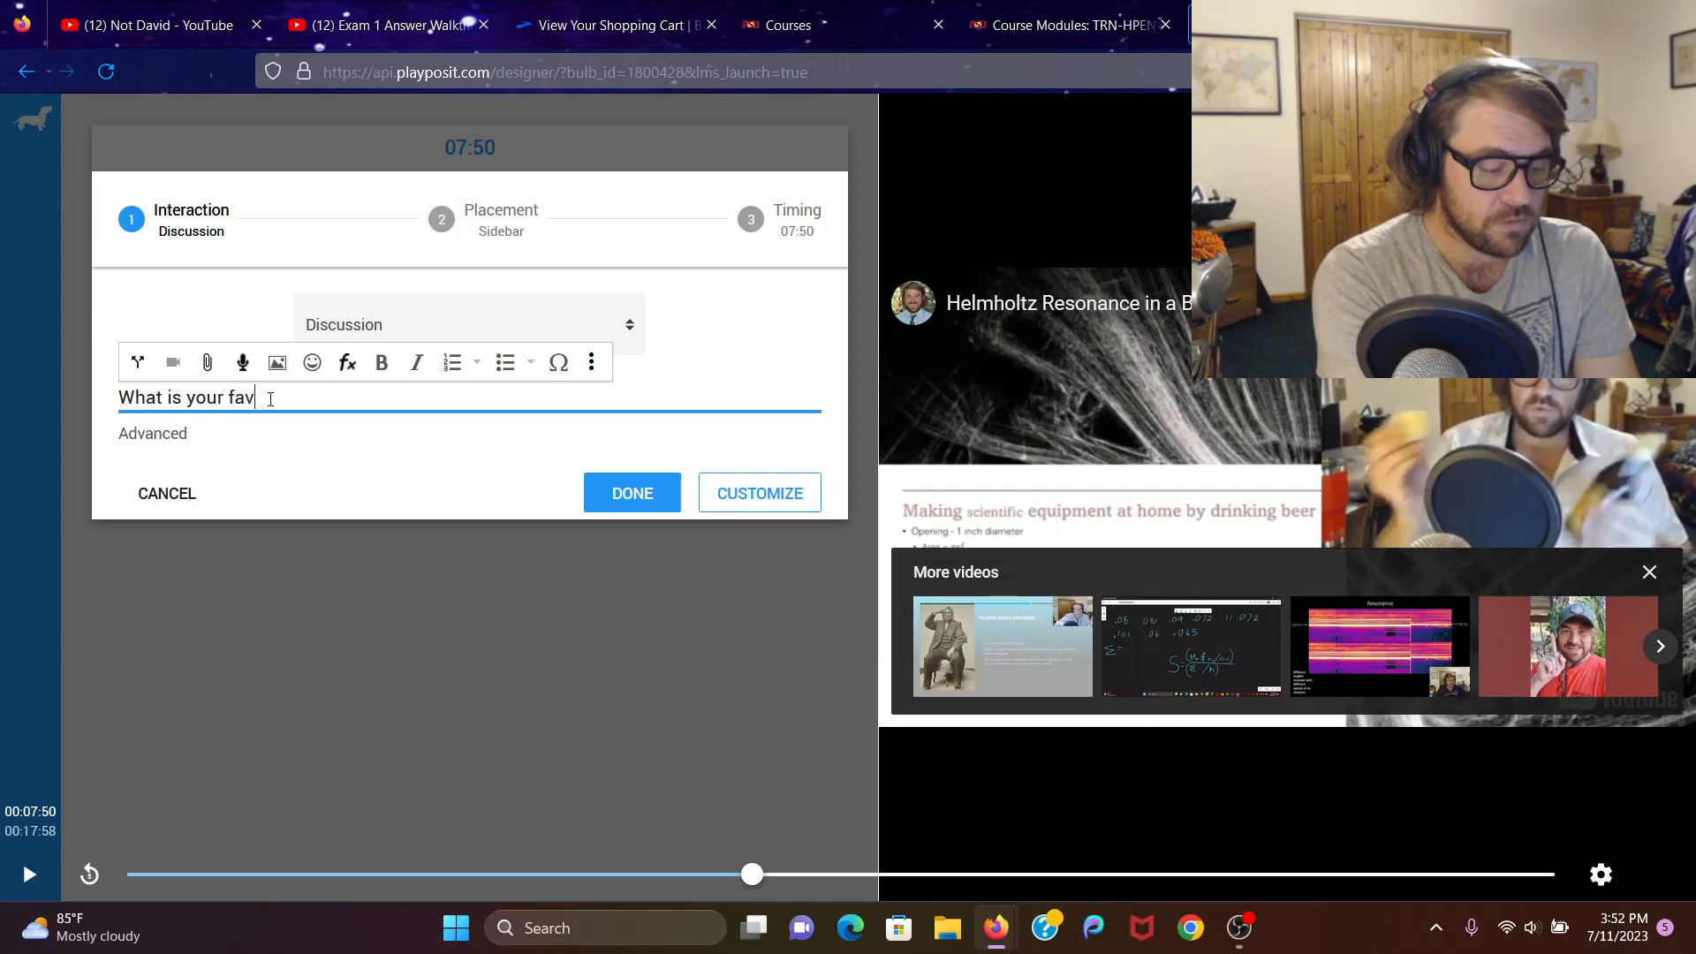
type("orite kind of beer?")
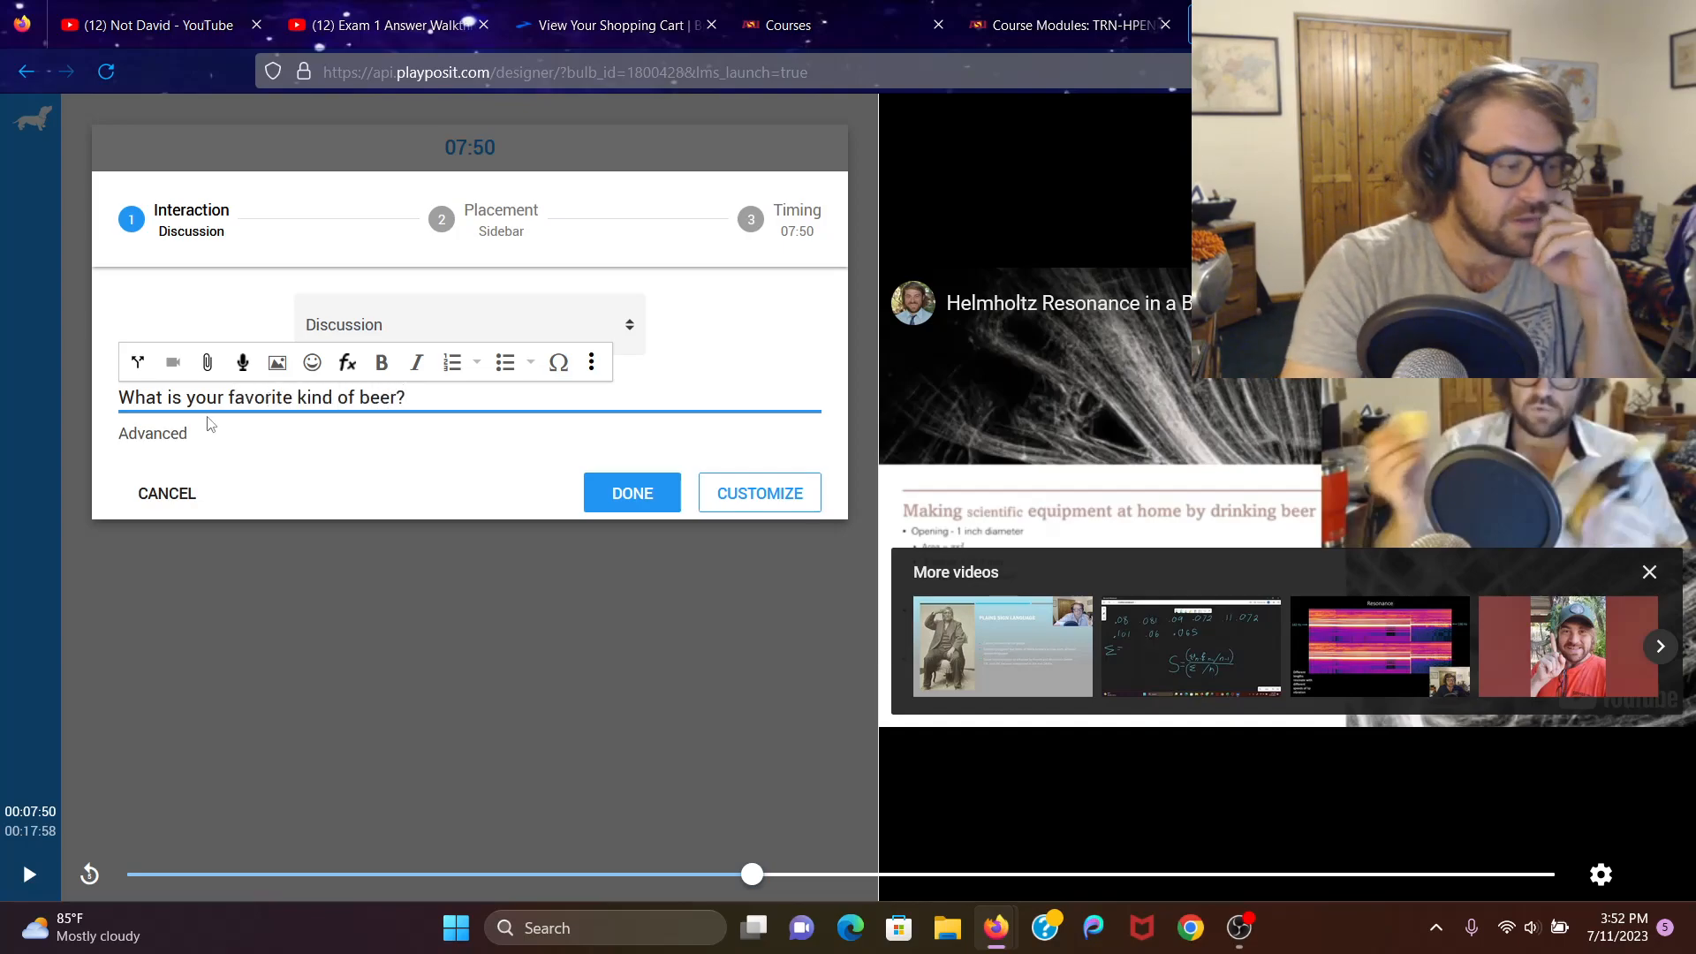
In the discussion's advanced settings, enable hiding discussion posts until the learner contributes, and save the interaction
left_click(160, 441)
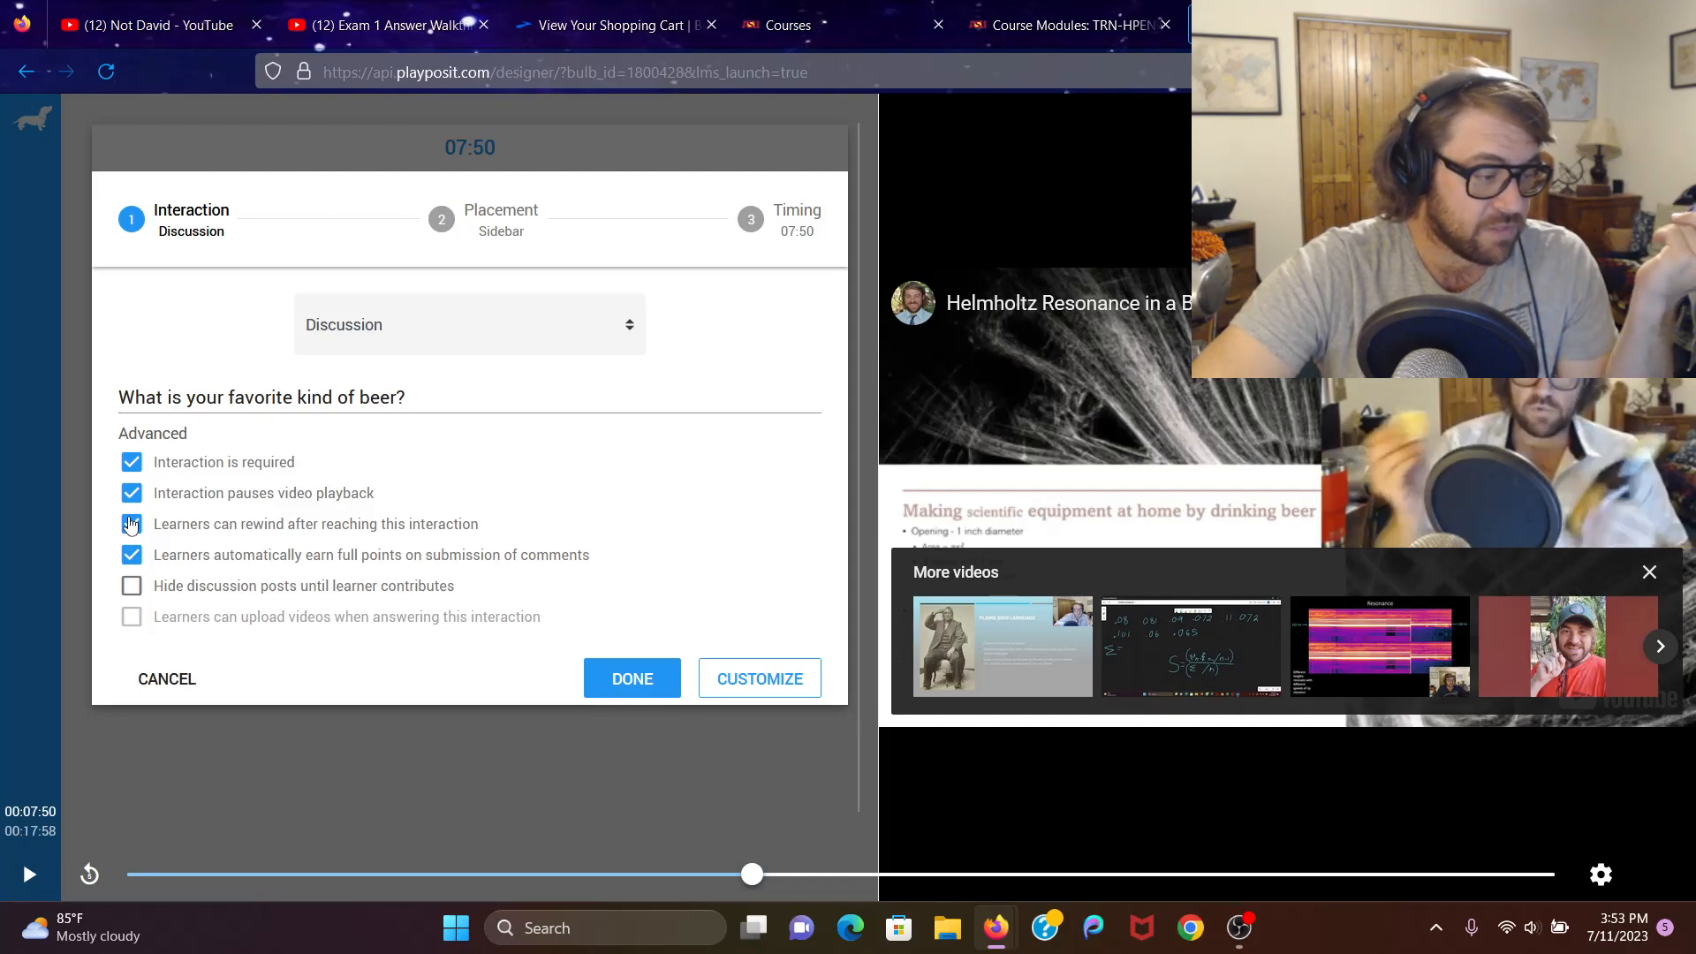
scroll(151, 547, "down", 3)
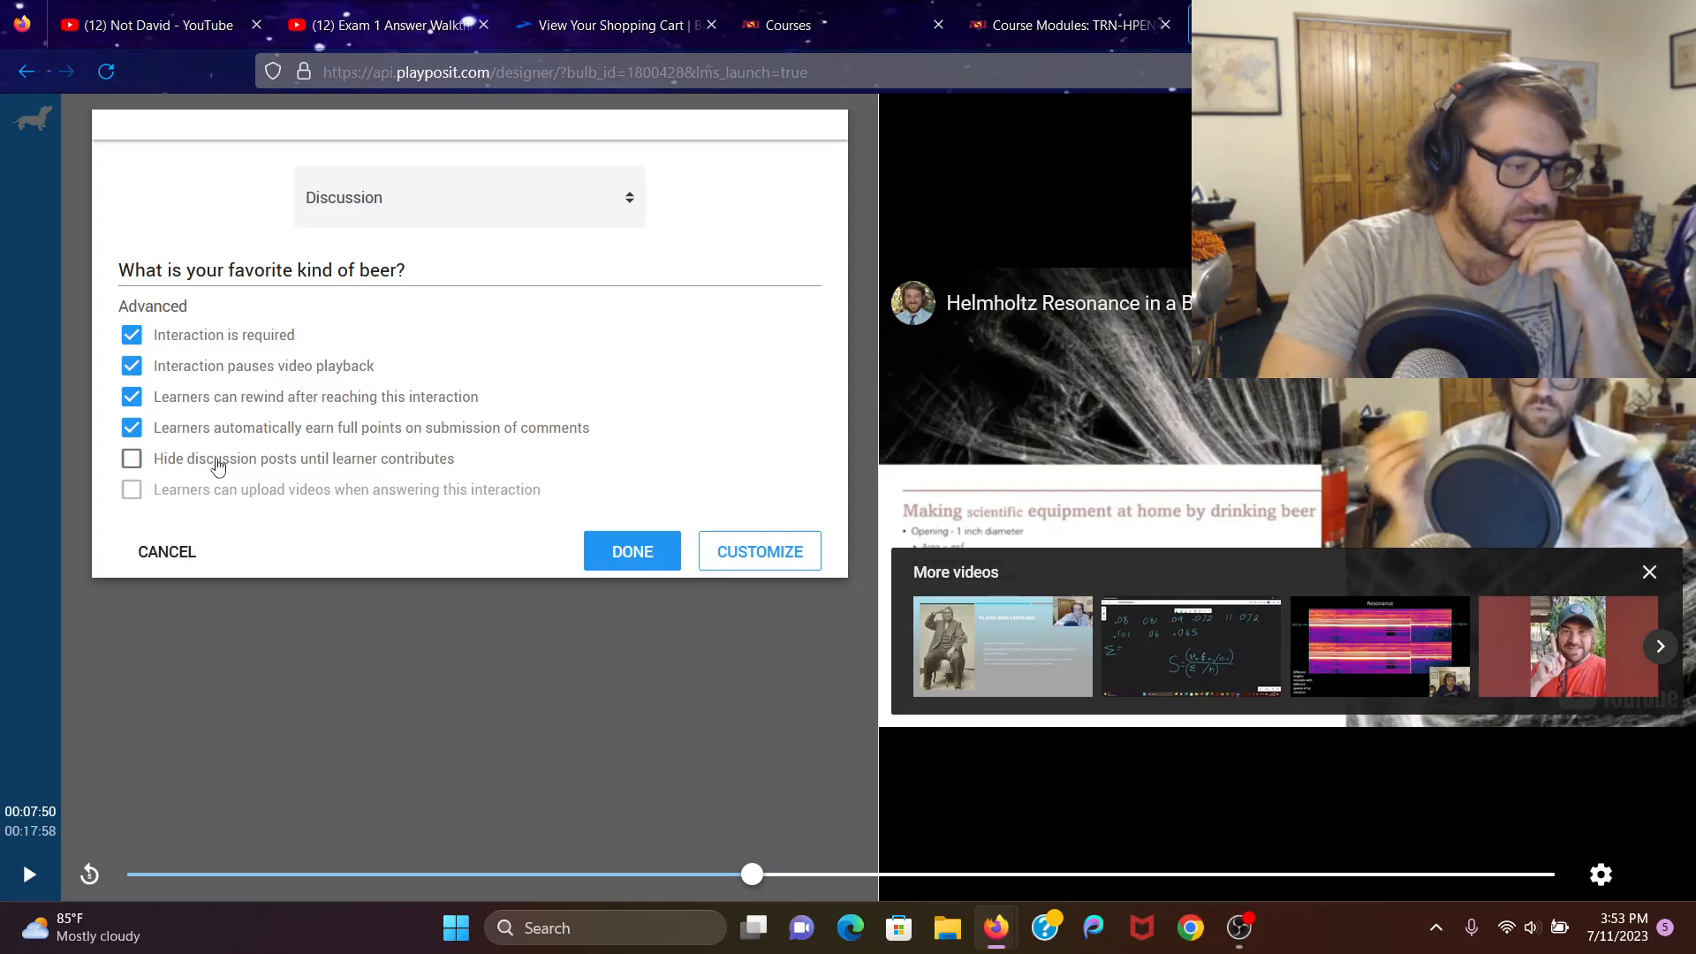
left_click(167, 468)
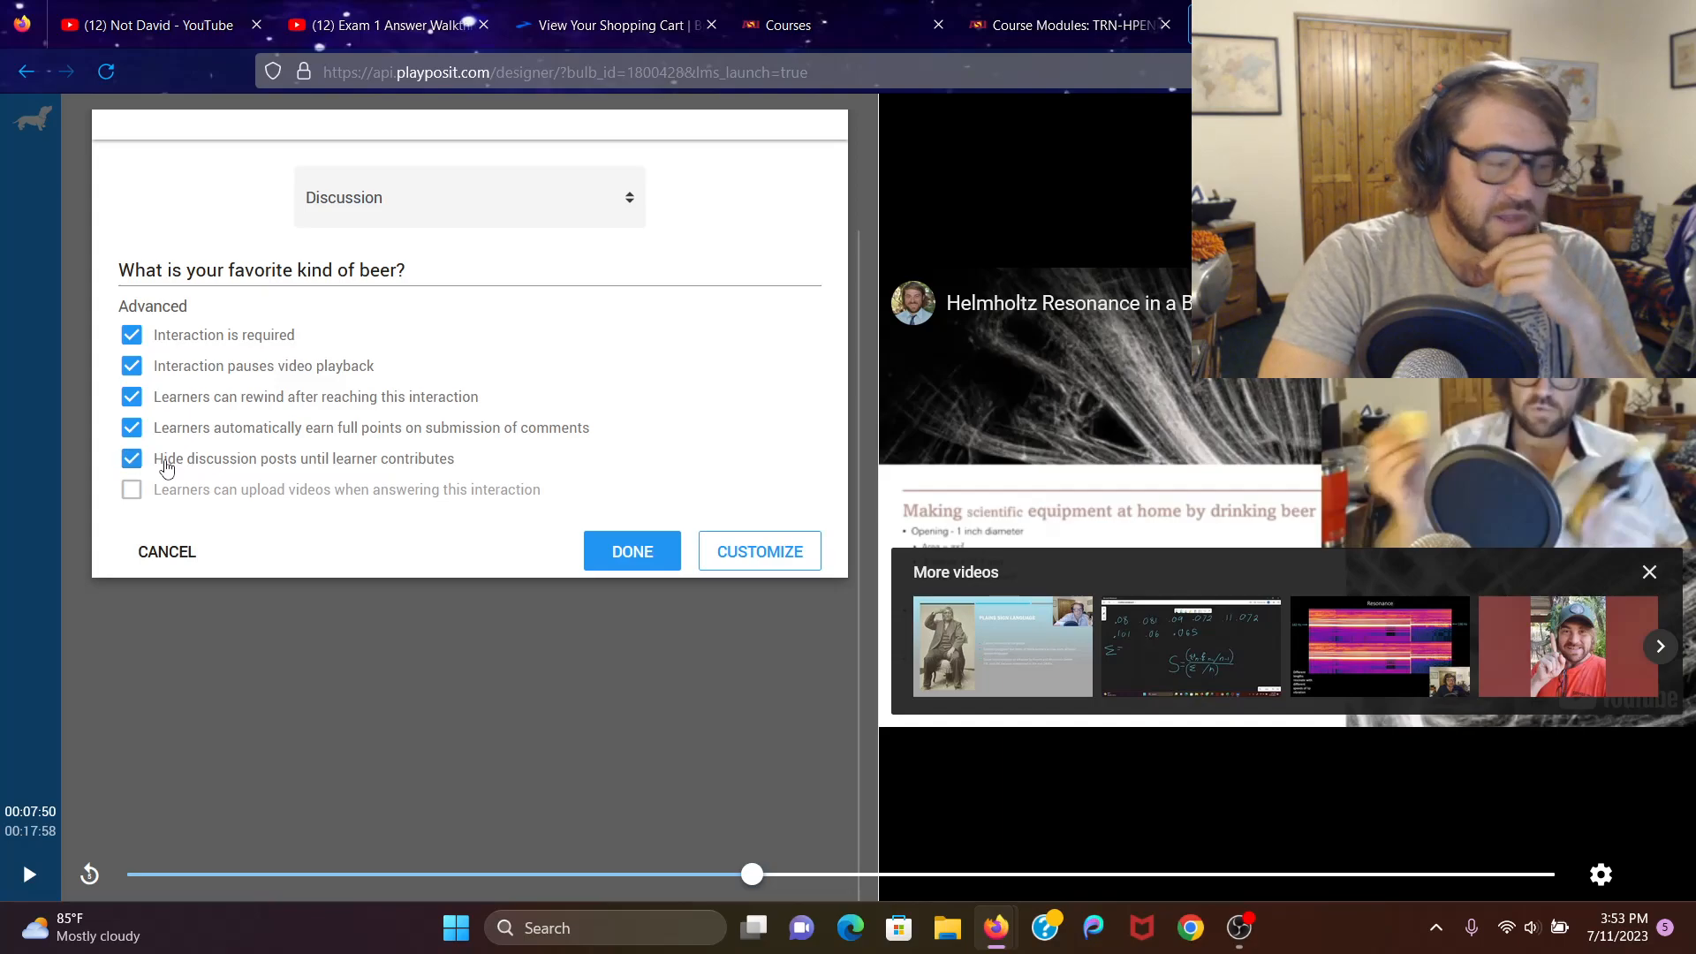
scroll(167, 469, "down", 1)
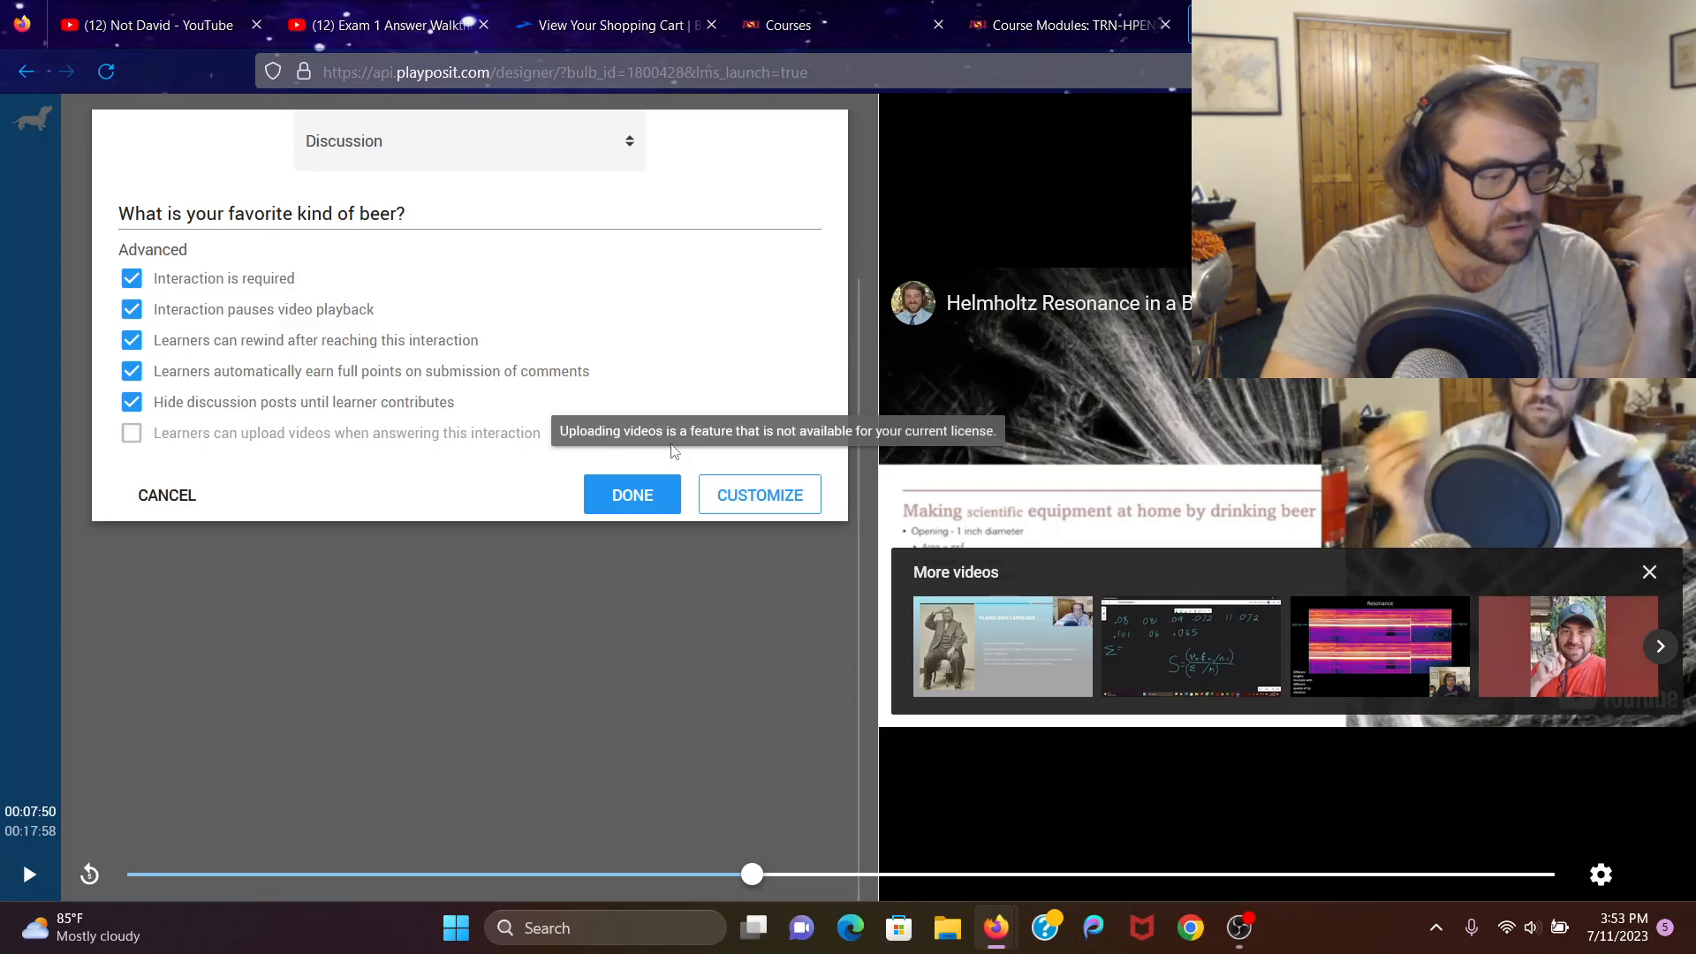
left_click(631, 498)
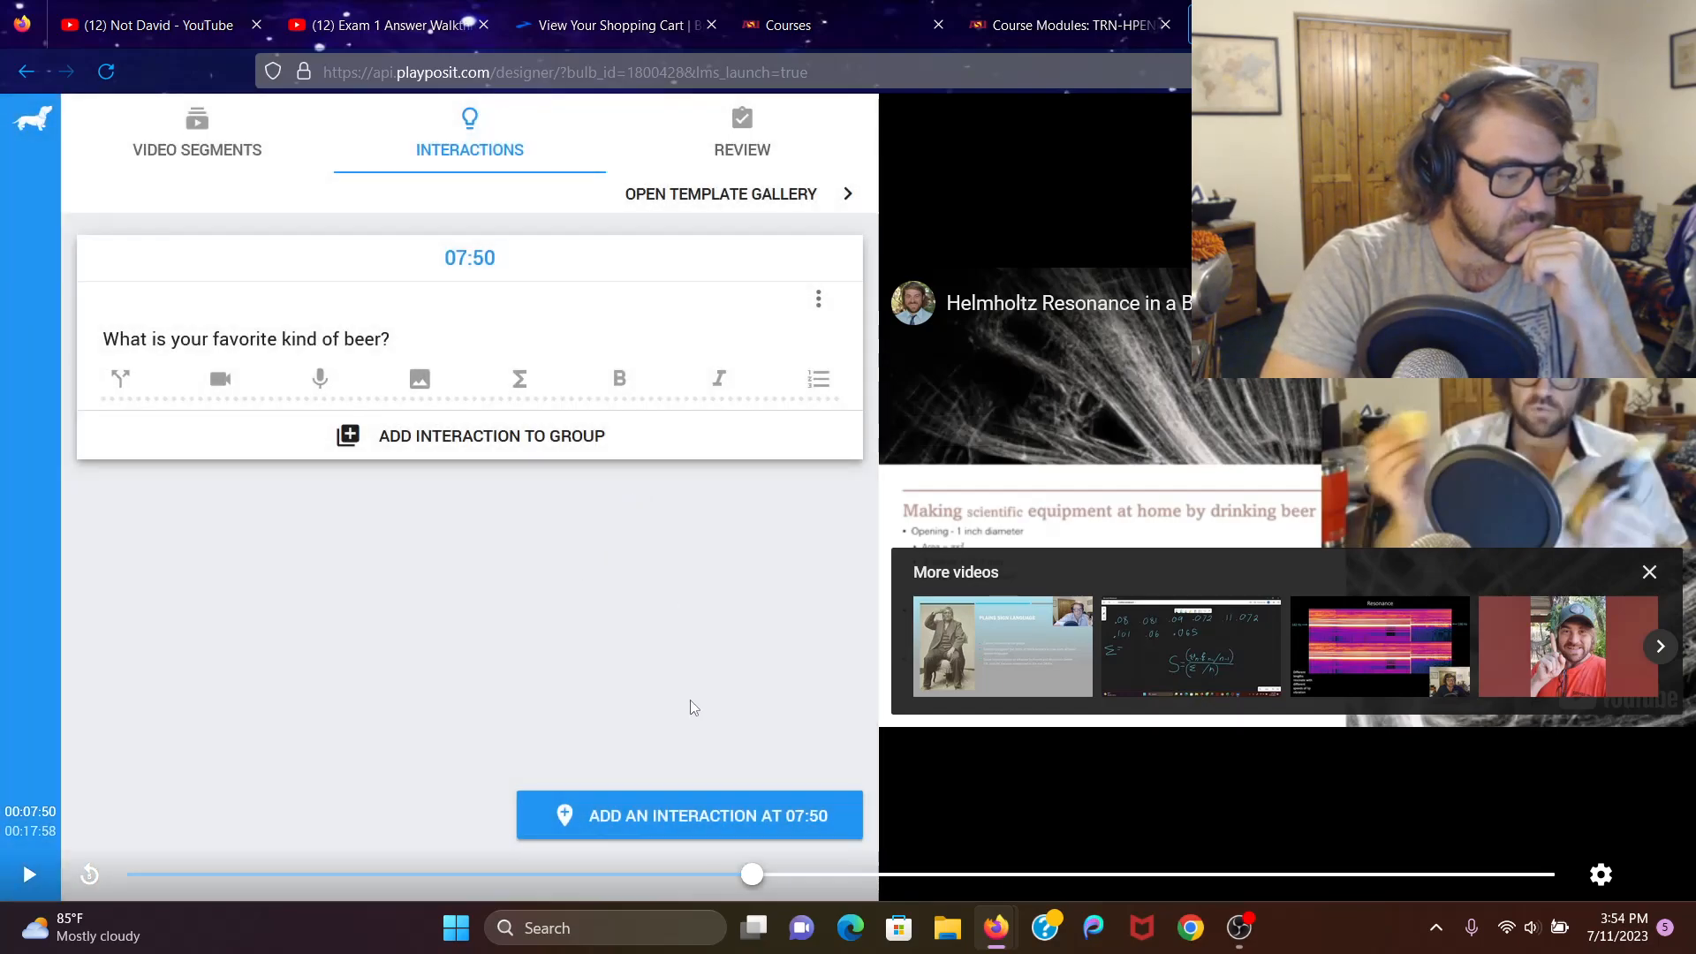
Move the playhead to 13:58 and add a multiple choice interaction there
left_click_drag(753, 875, 1237, 874)
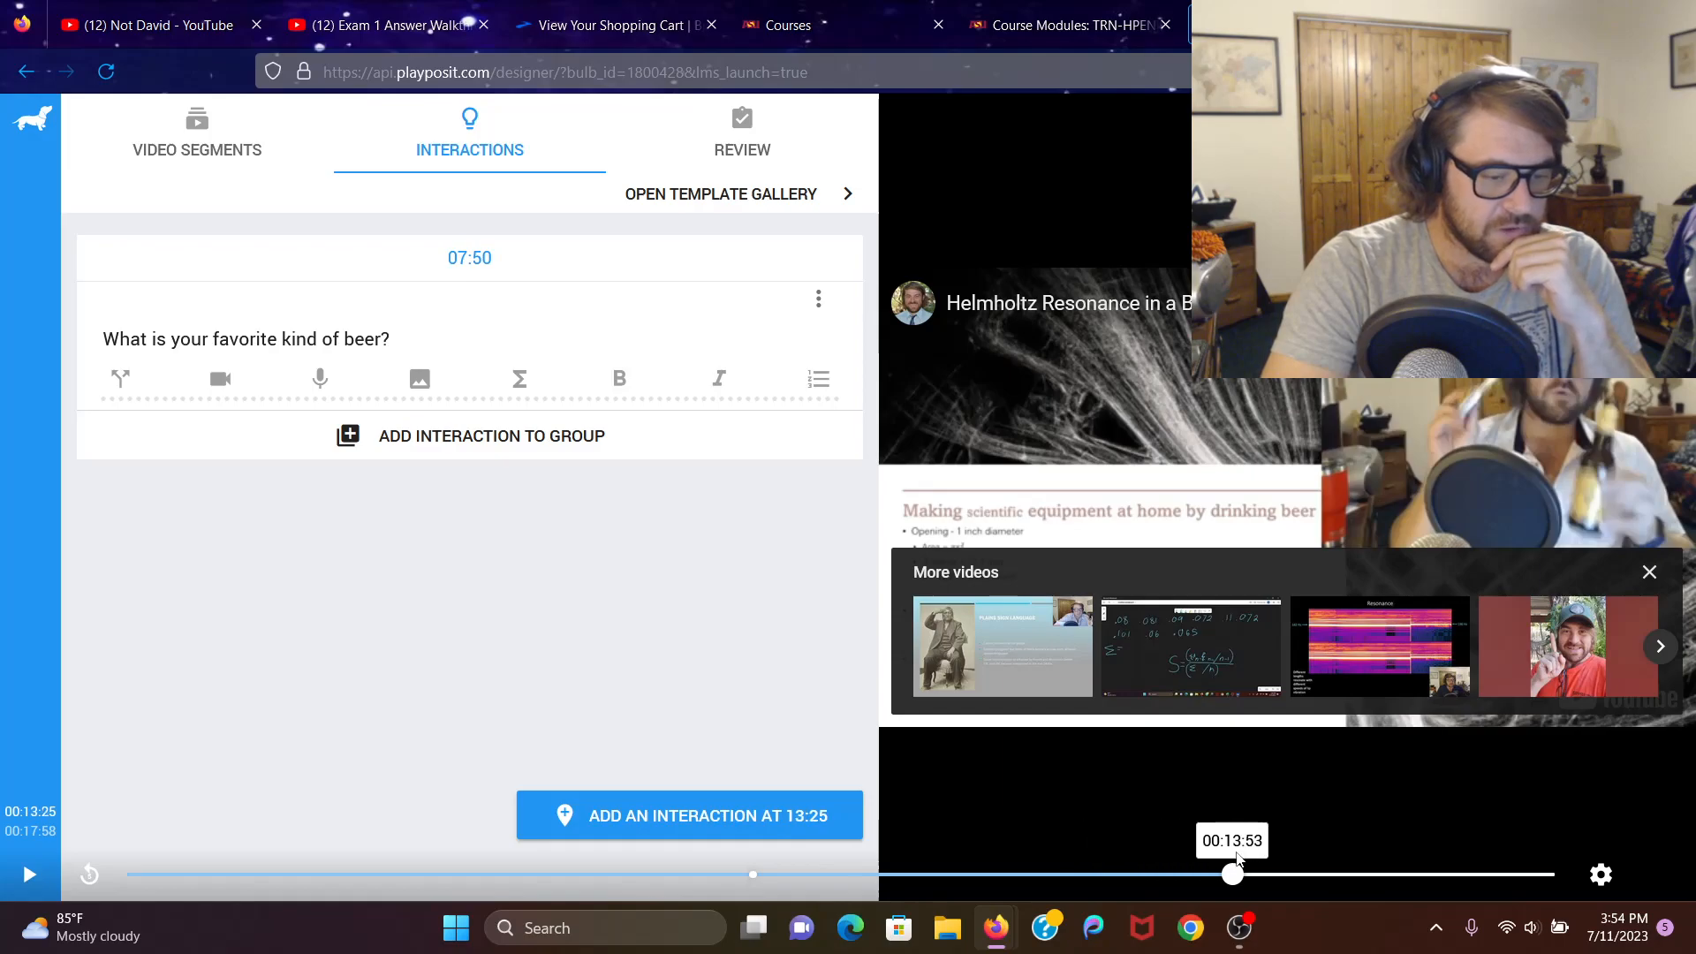
left_click(596, 802)
scroll(239, 380, "down", 1)
left_click(238, 334)
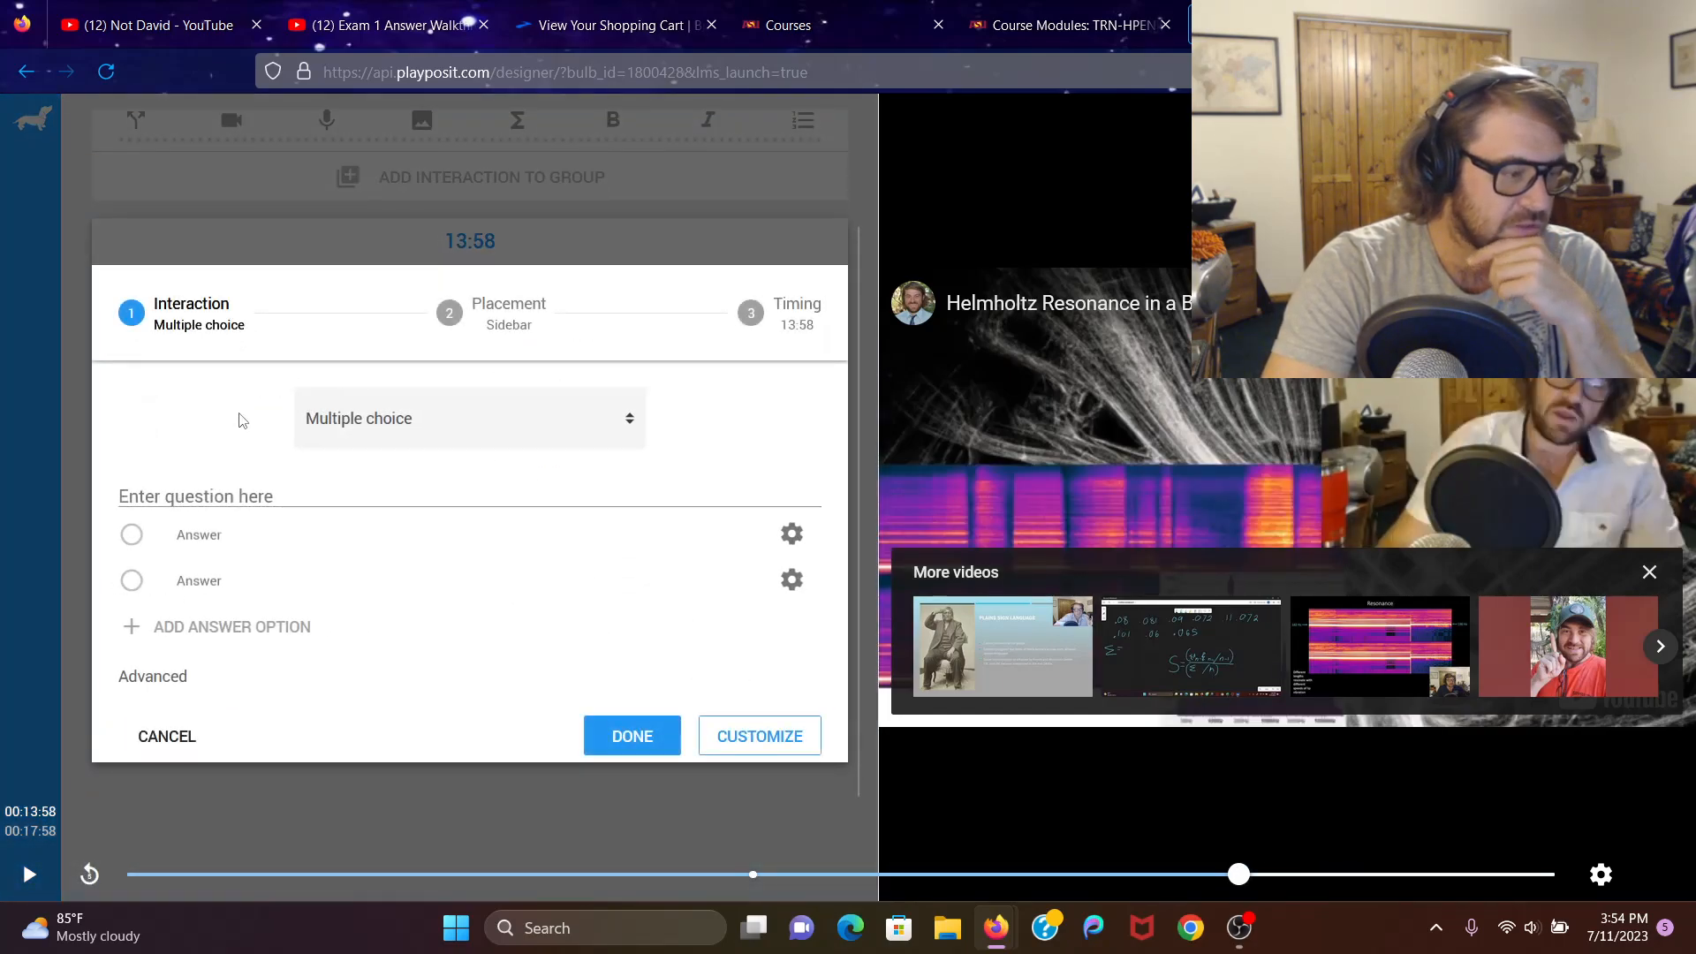
Enter "The answer to this question is B." as the multiple choice question
left_click(222, 498)
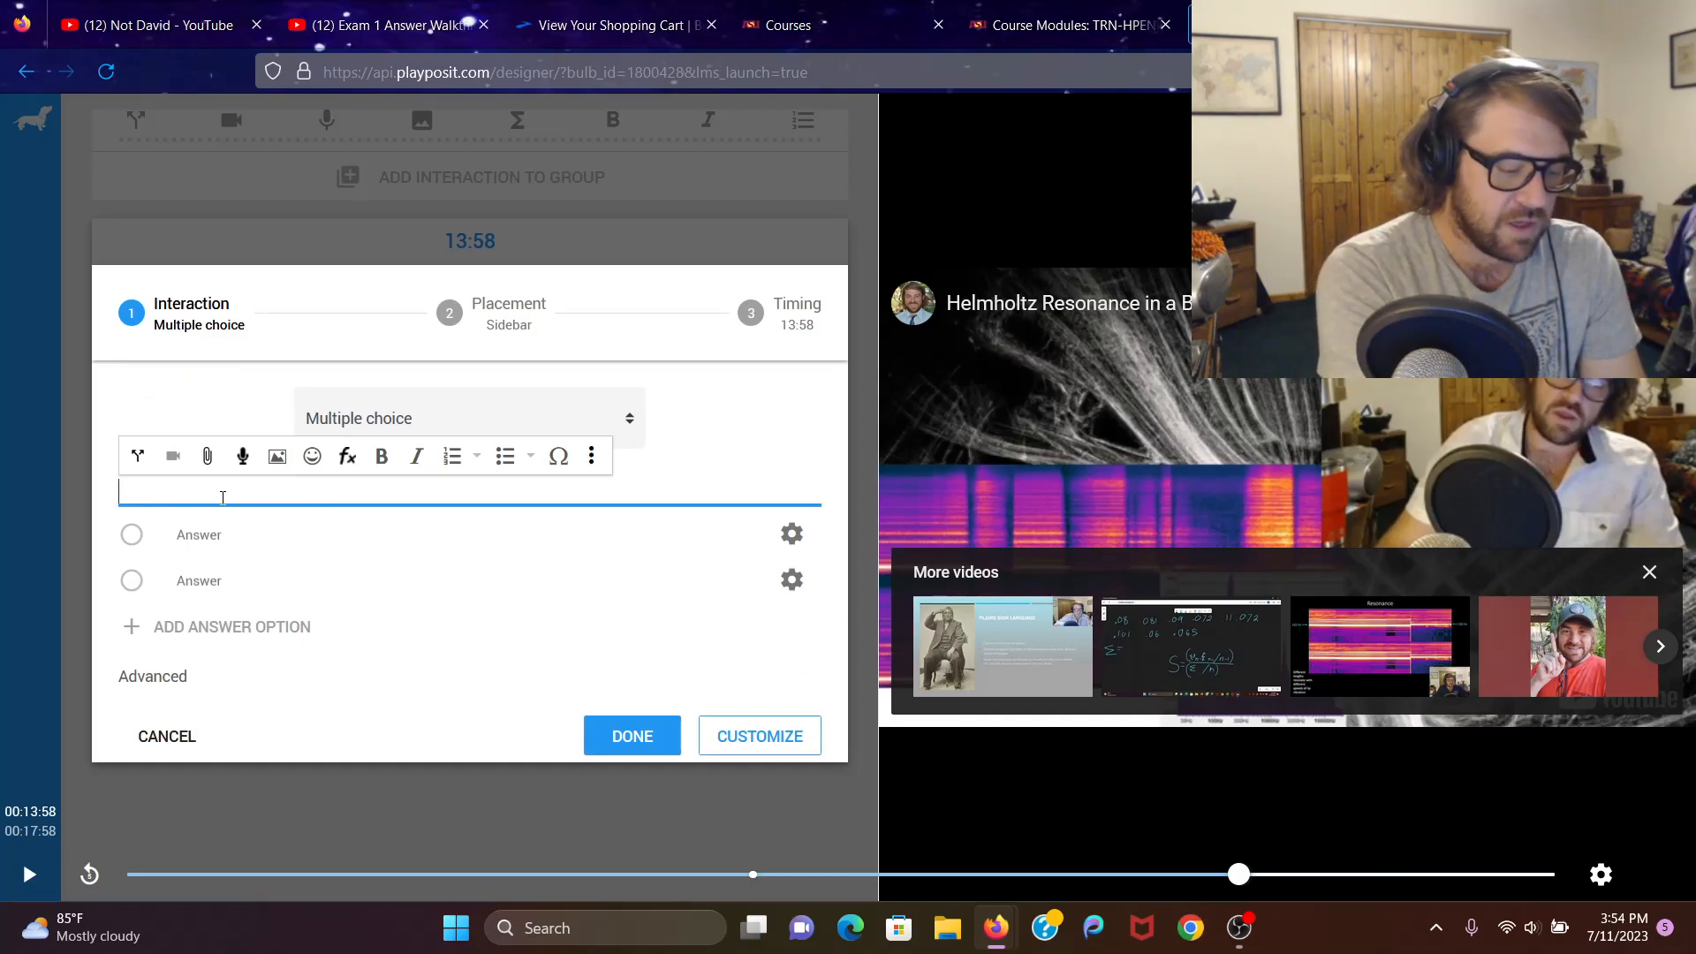
type("The")
key("BackSpace")
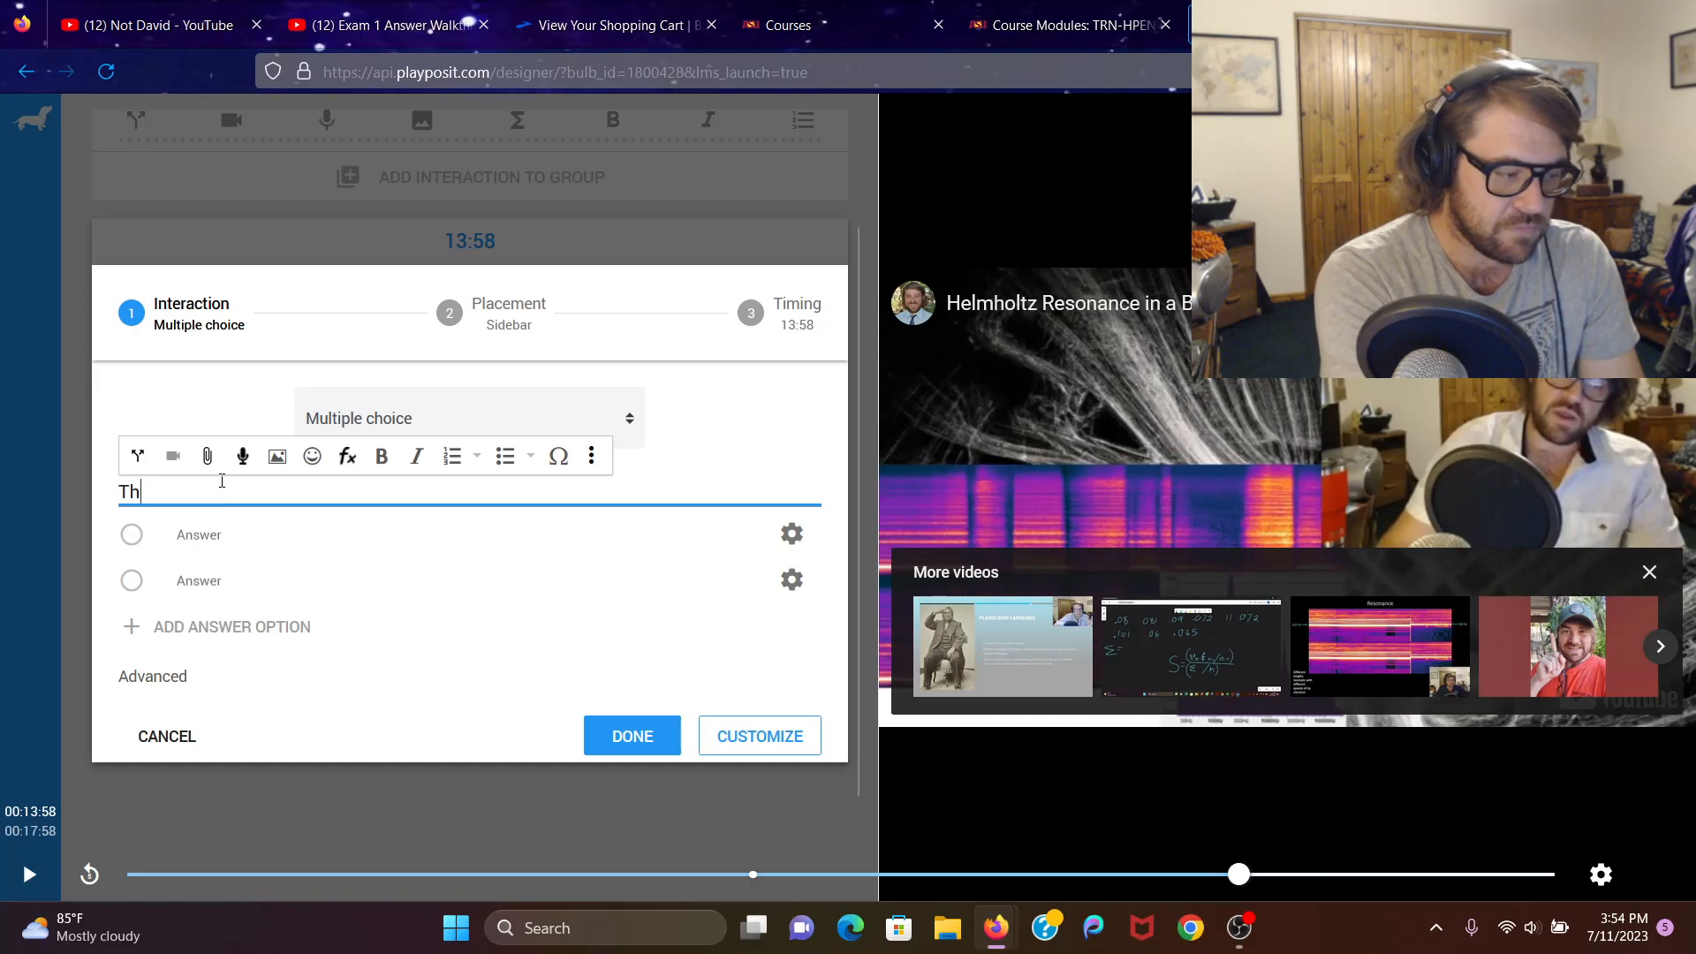
type("e answer")
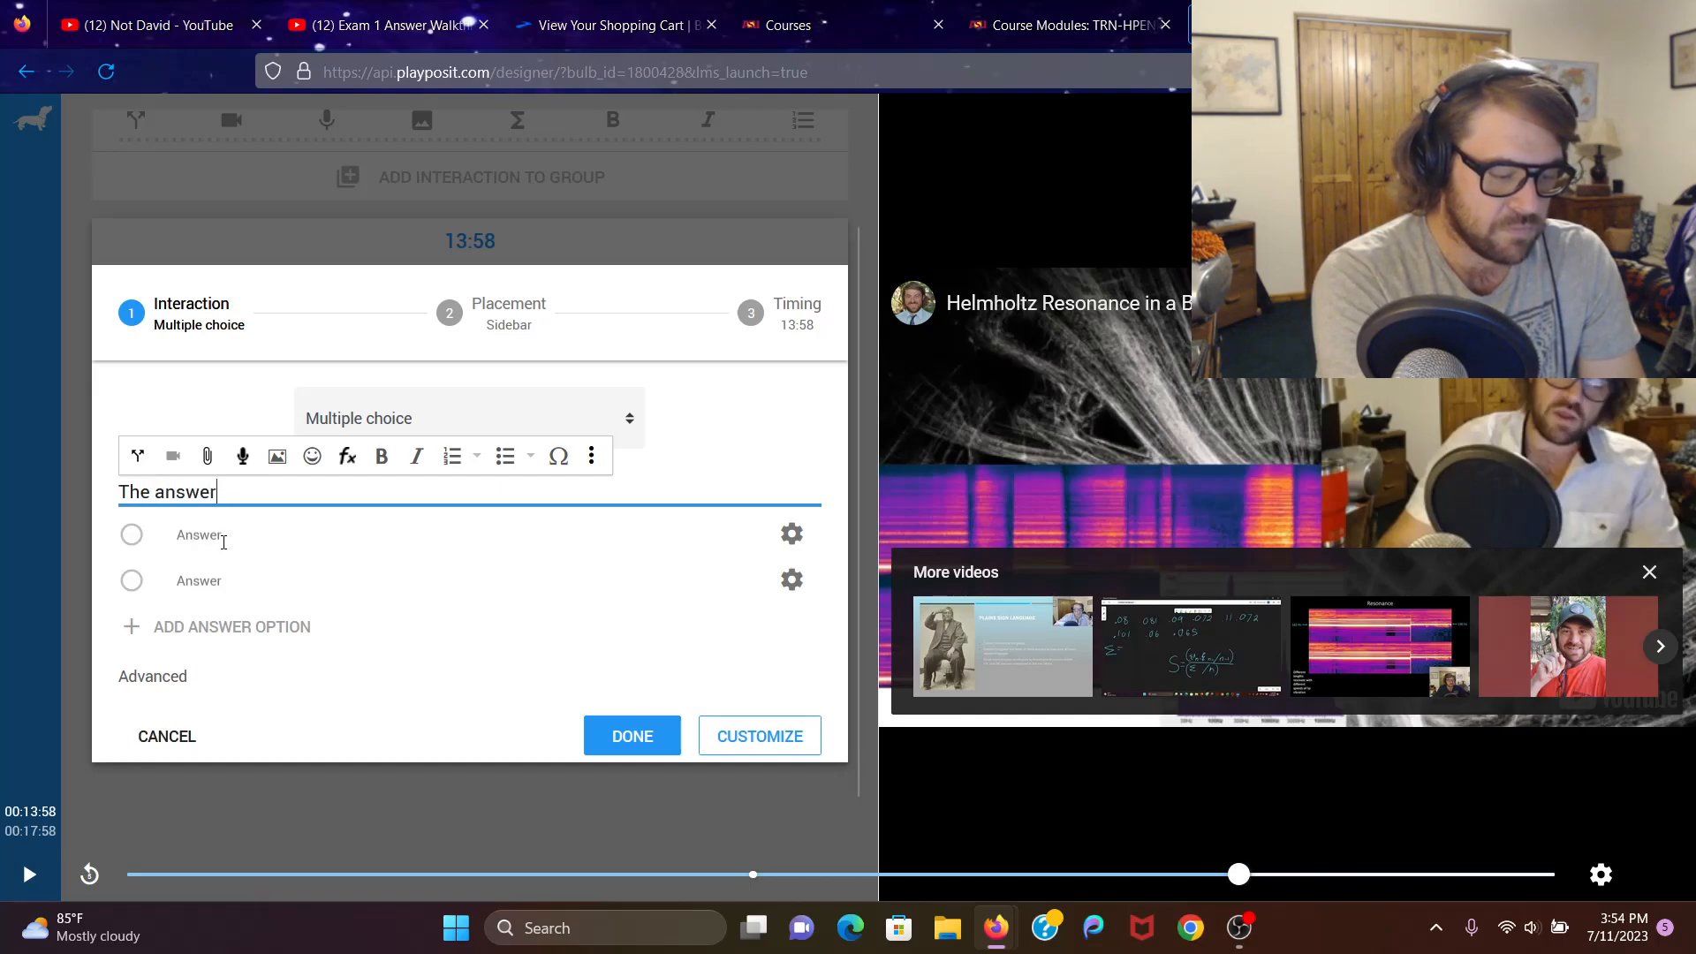
type(" to this question is B.")
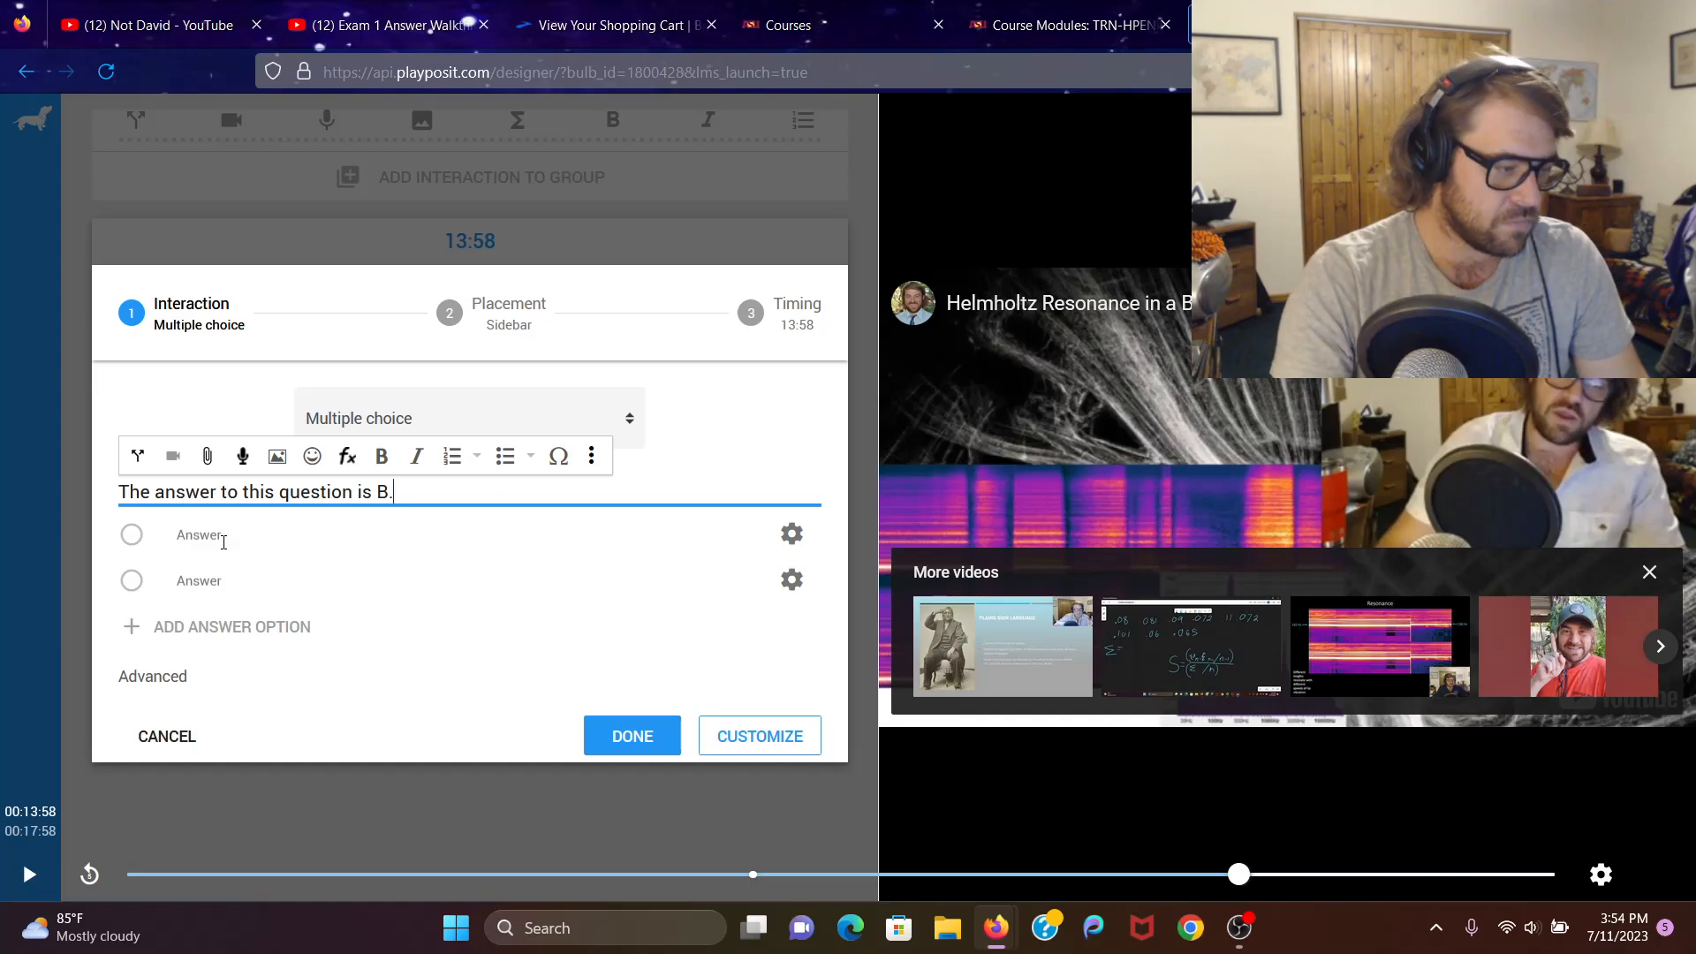
Fill in the answer options A and B, and add a third option, Bee
left_click(223, 542)
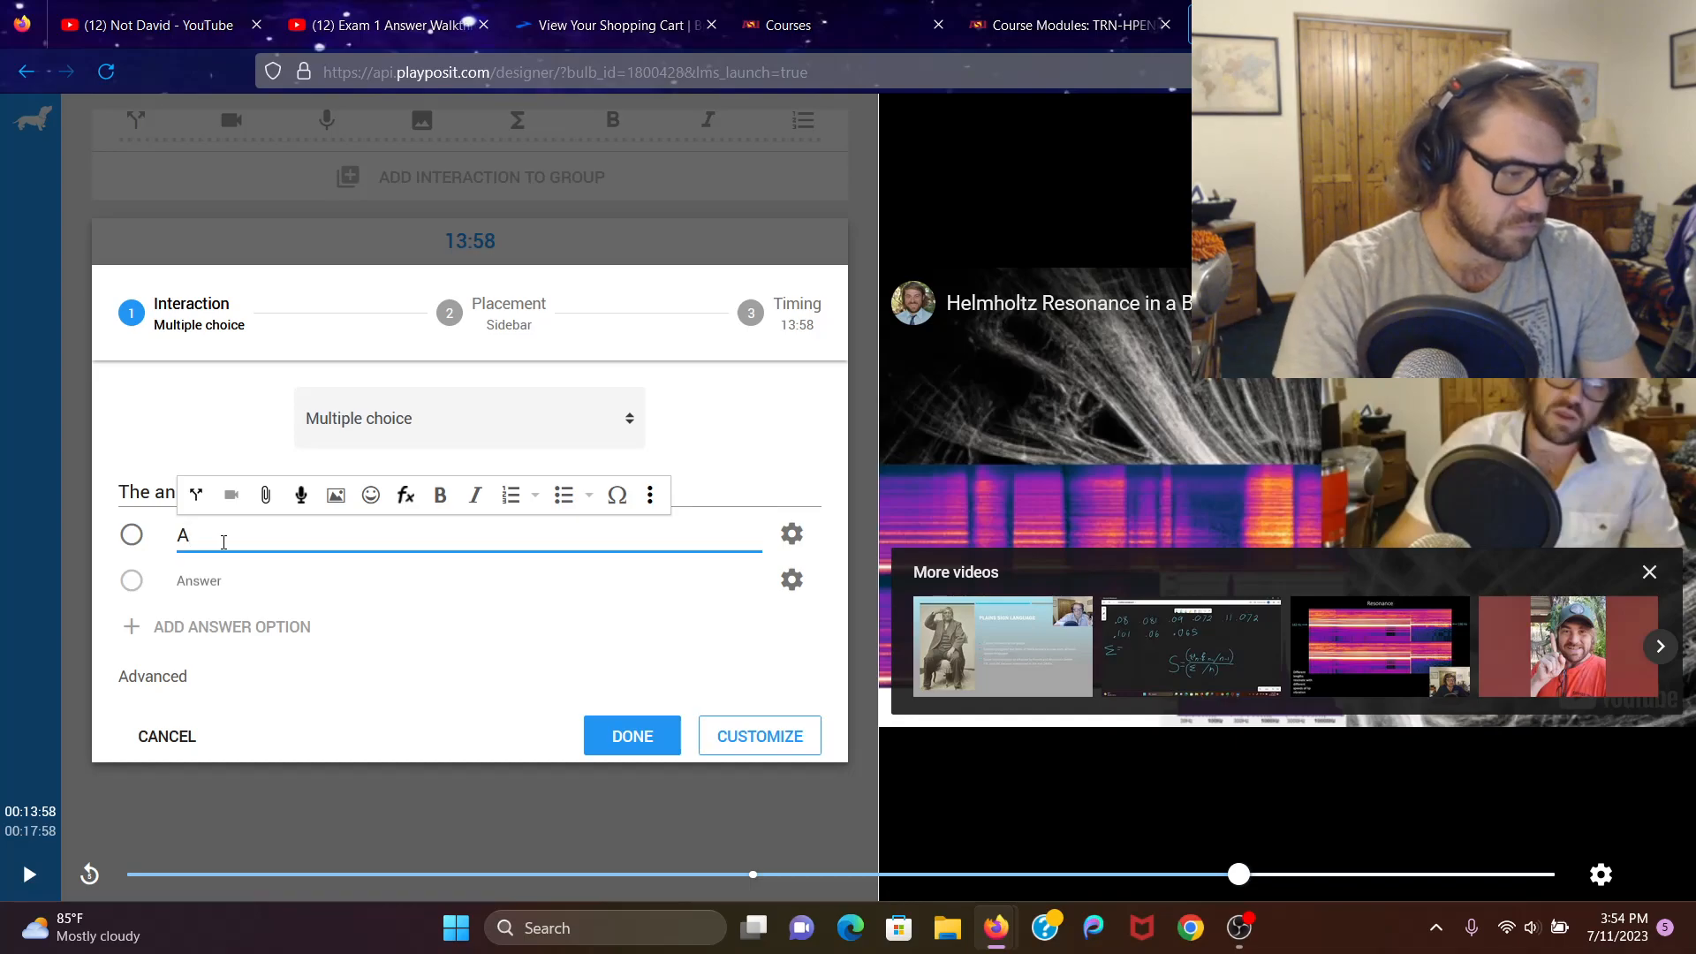
left_click(228, 577)
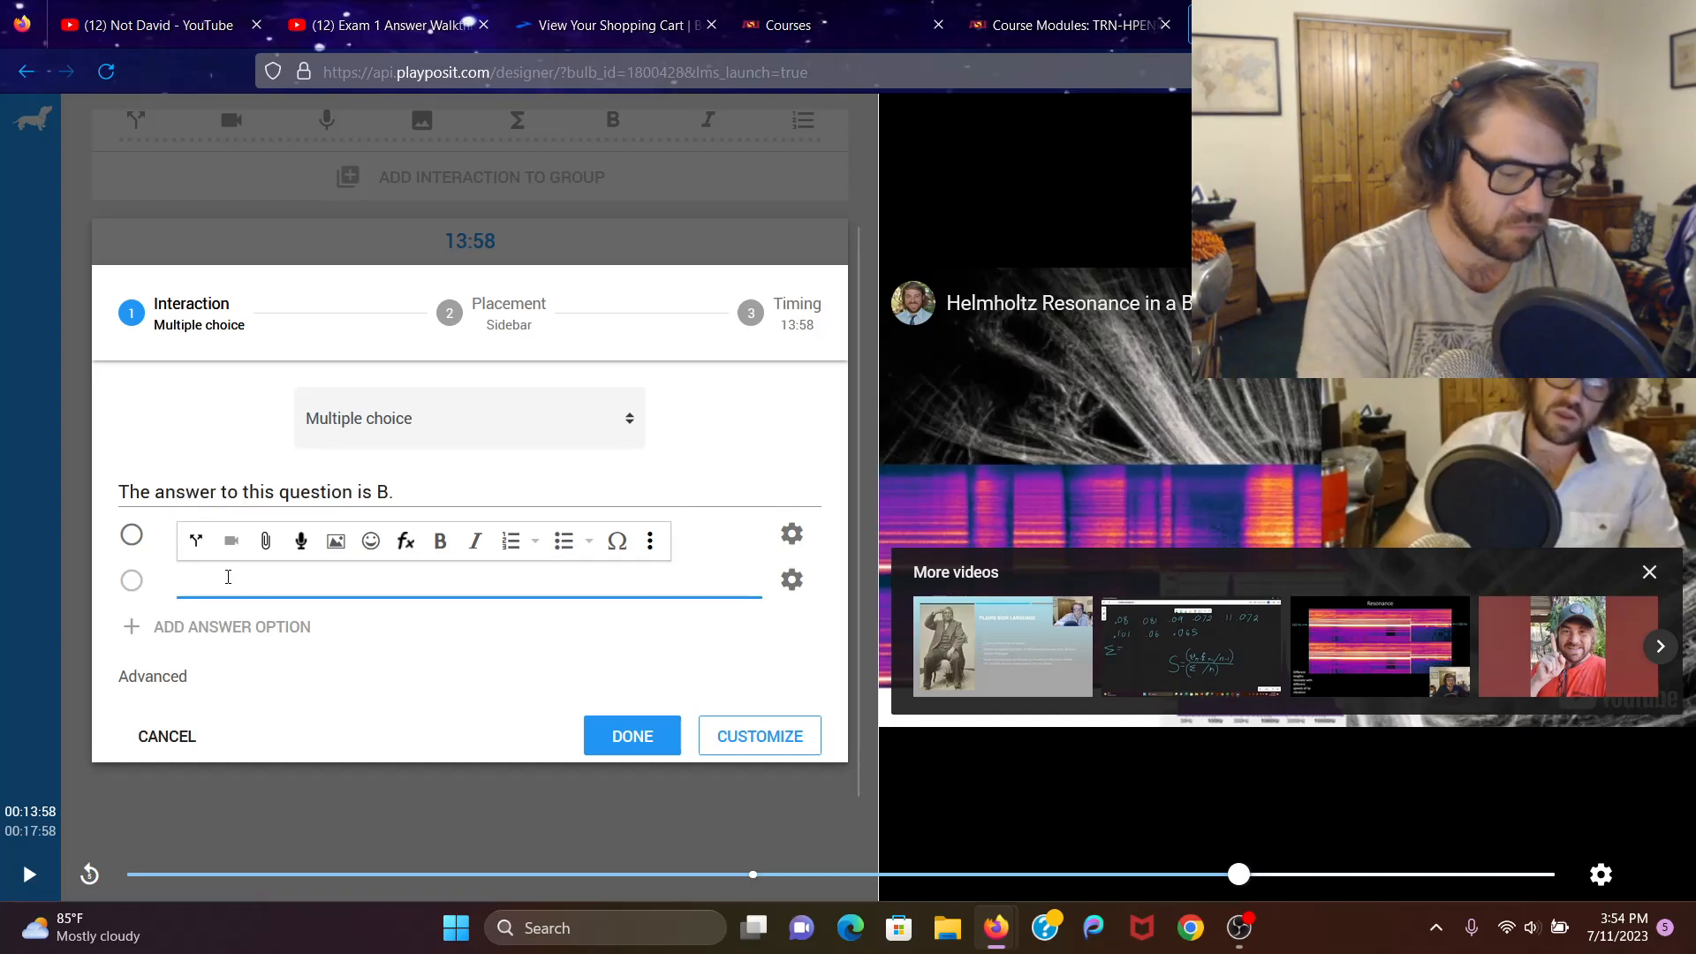
type("B")
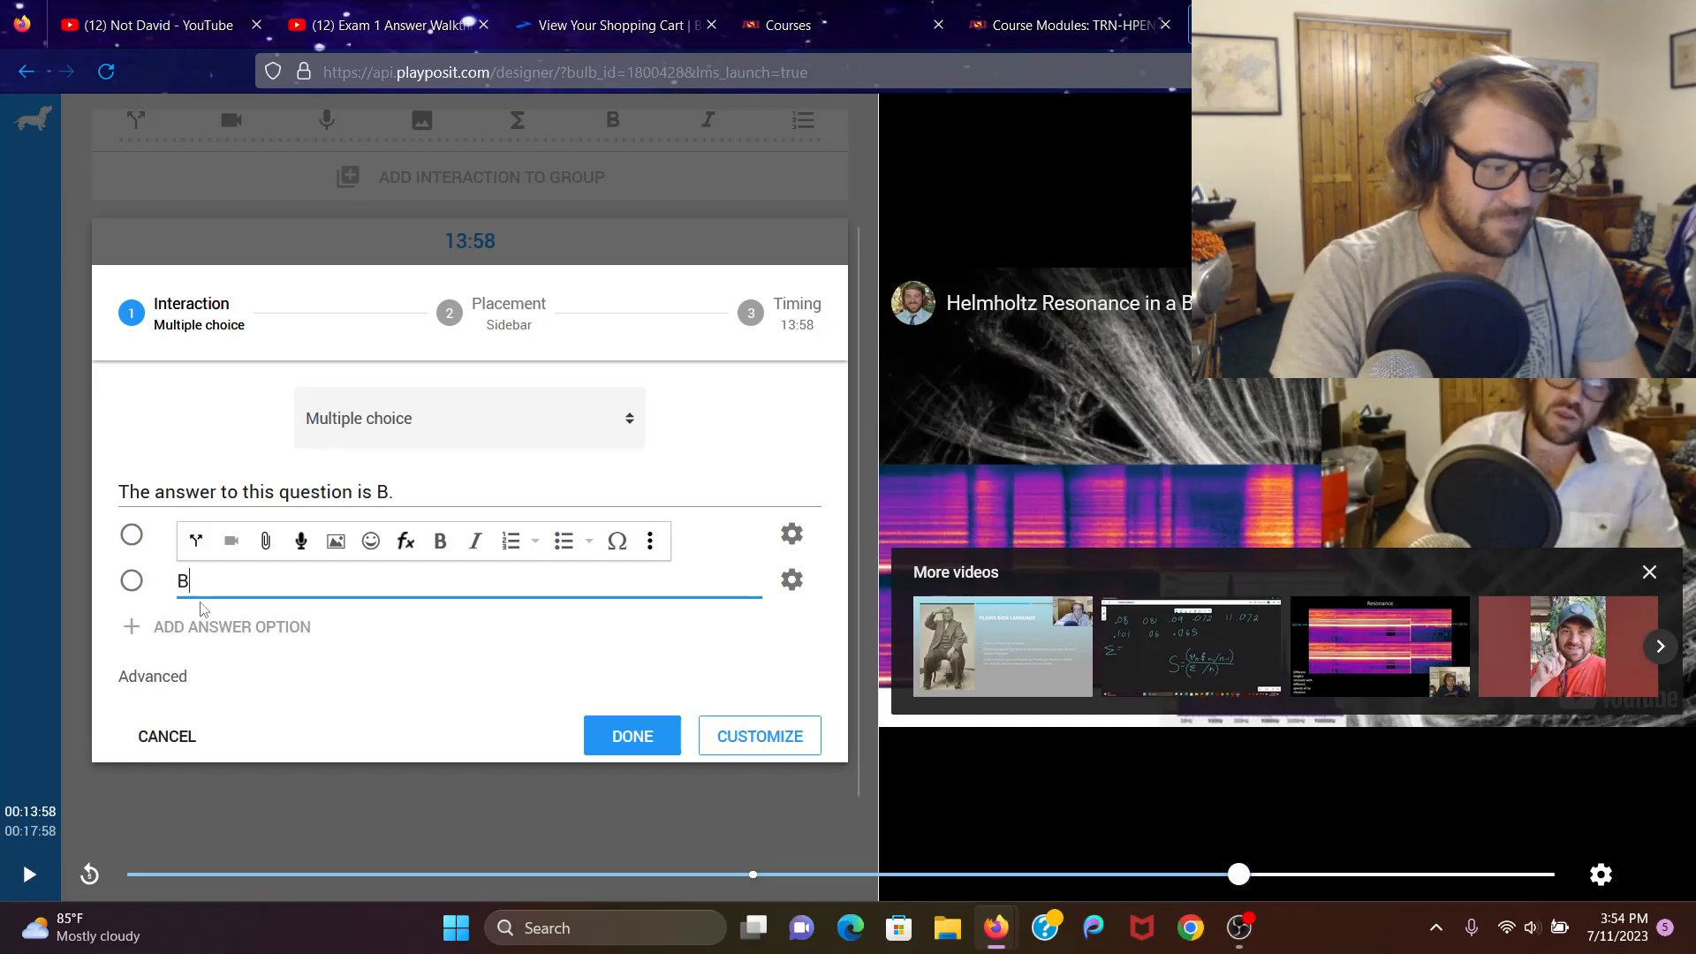
left_click(233, 628)
left_click(235, 633)
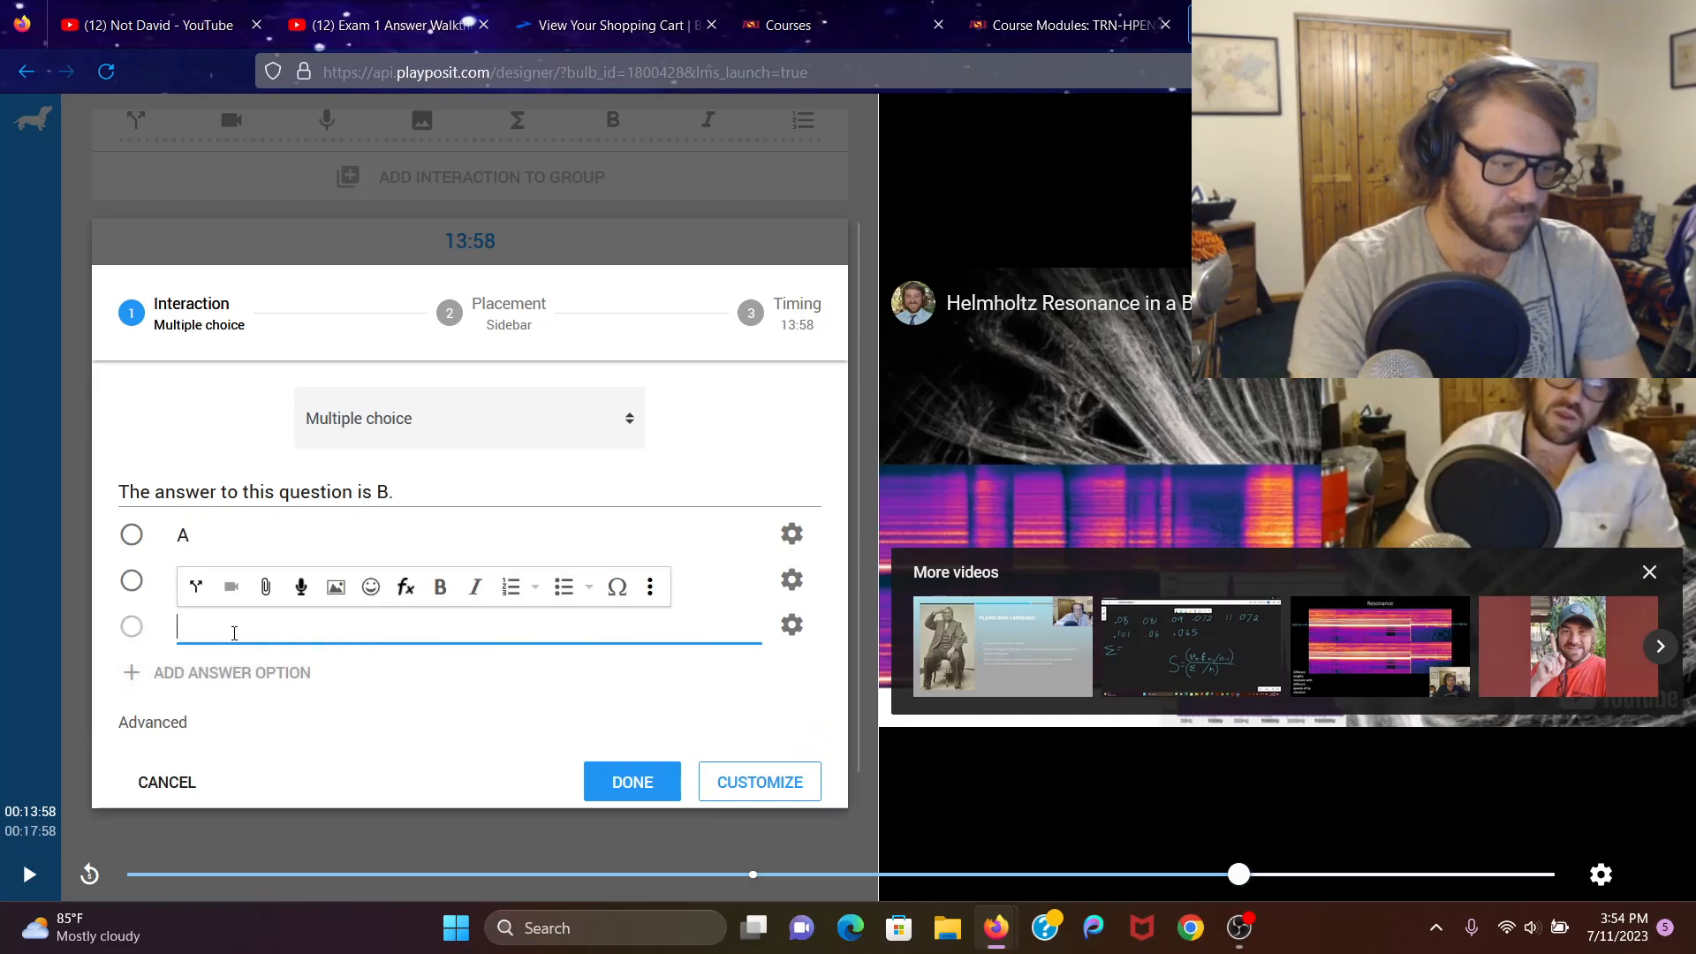
type("Bee")
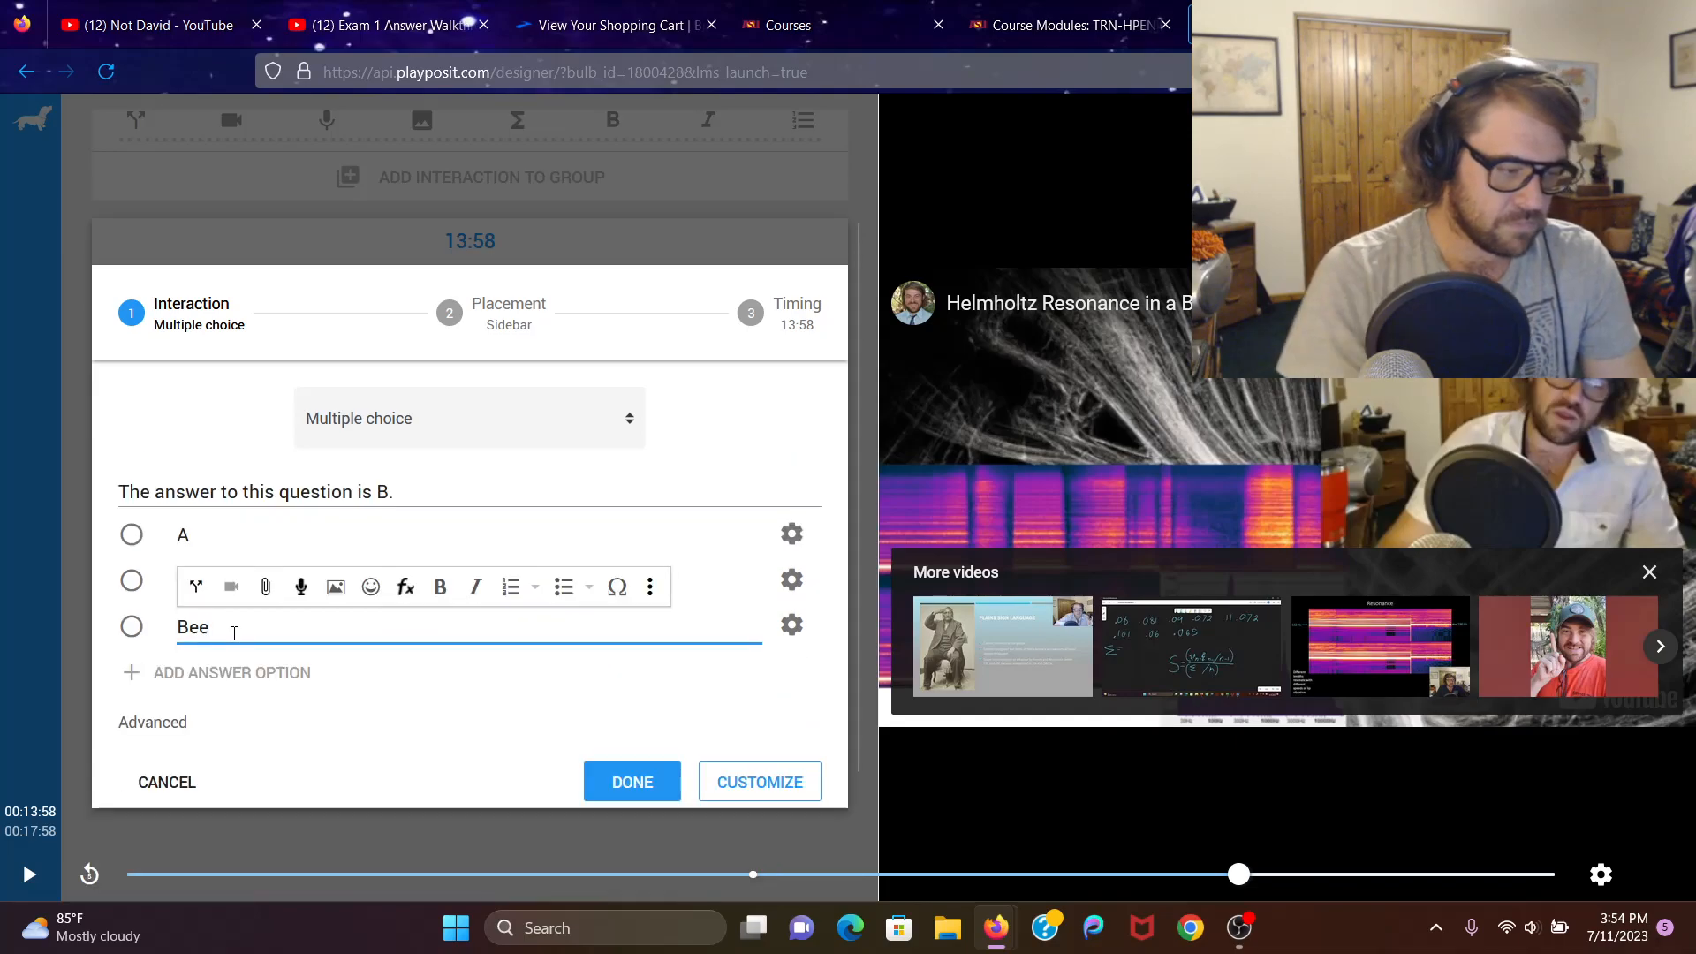
Mark B as the correct answer and save the multiple choice interaction
left_click(652, 781)
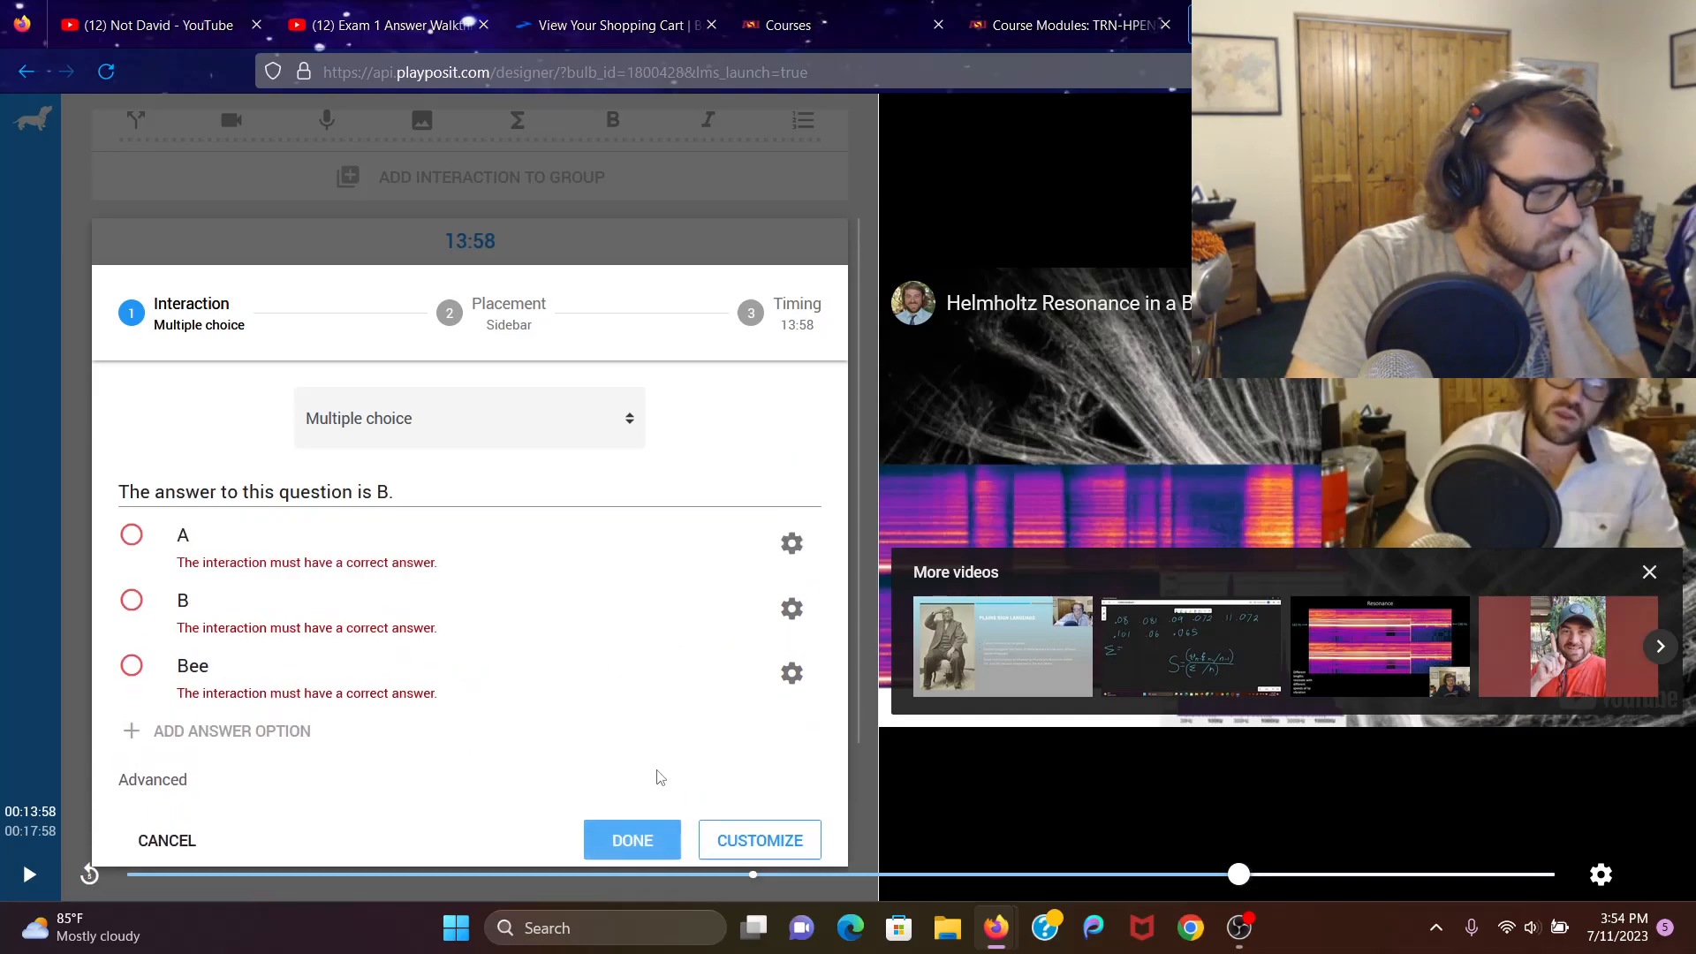
left_click(130, 602)
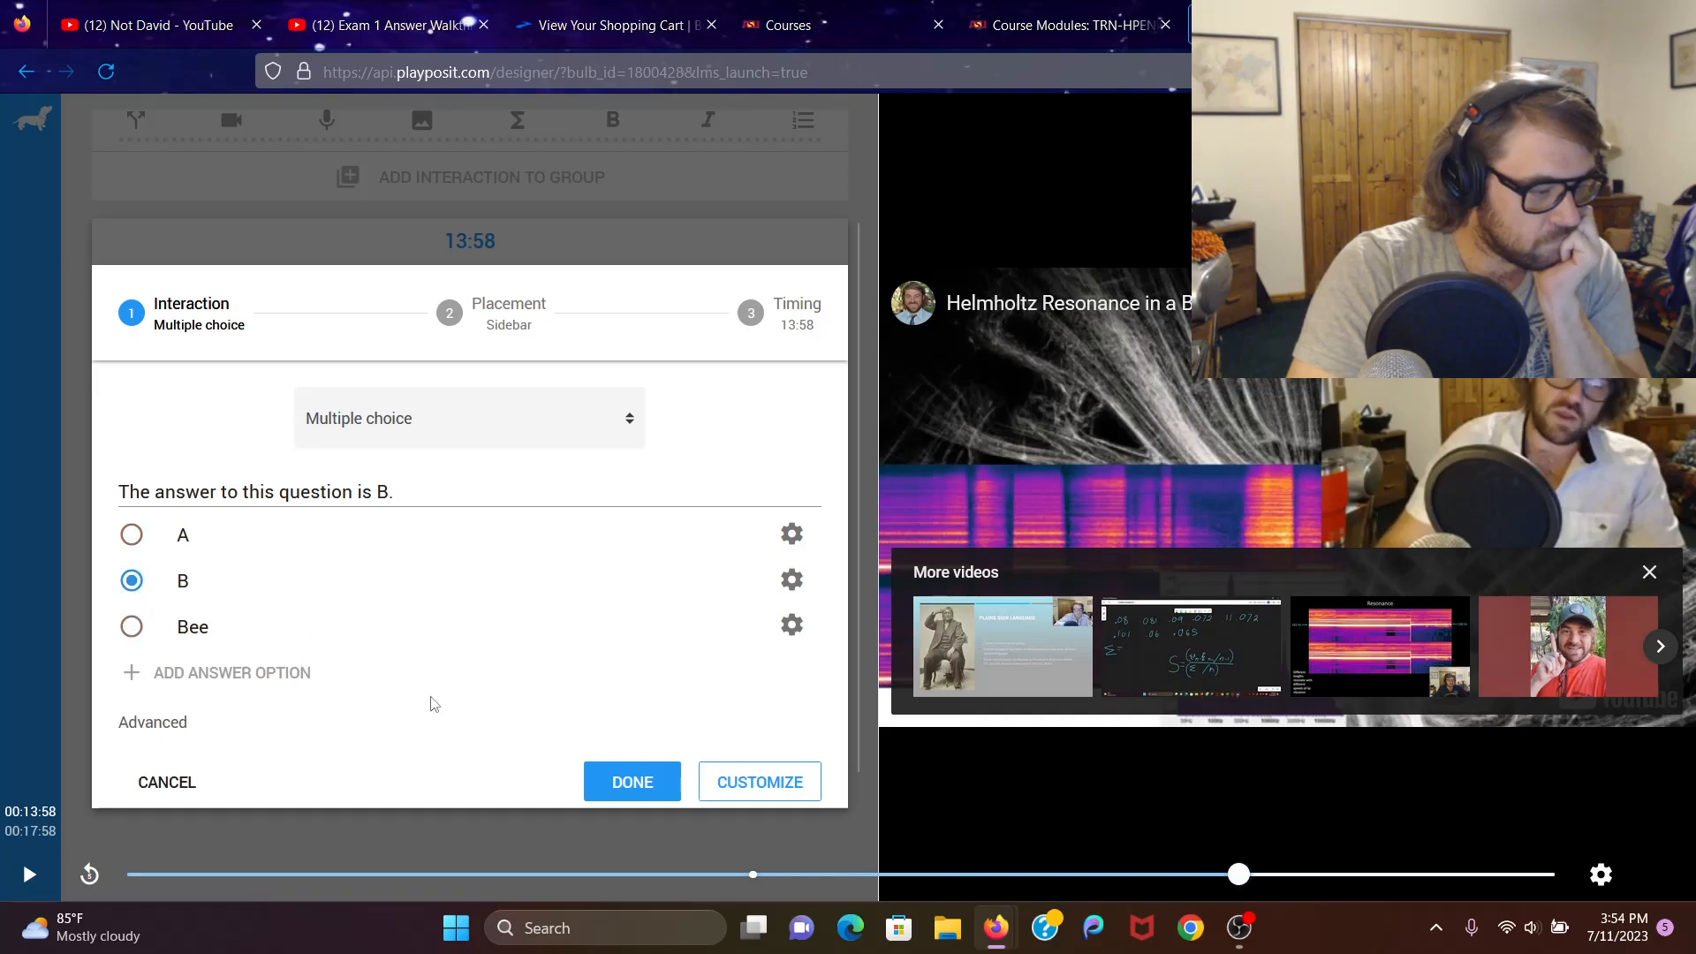
left_click(617, 782)
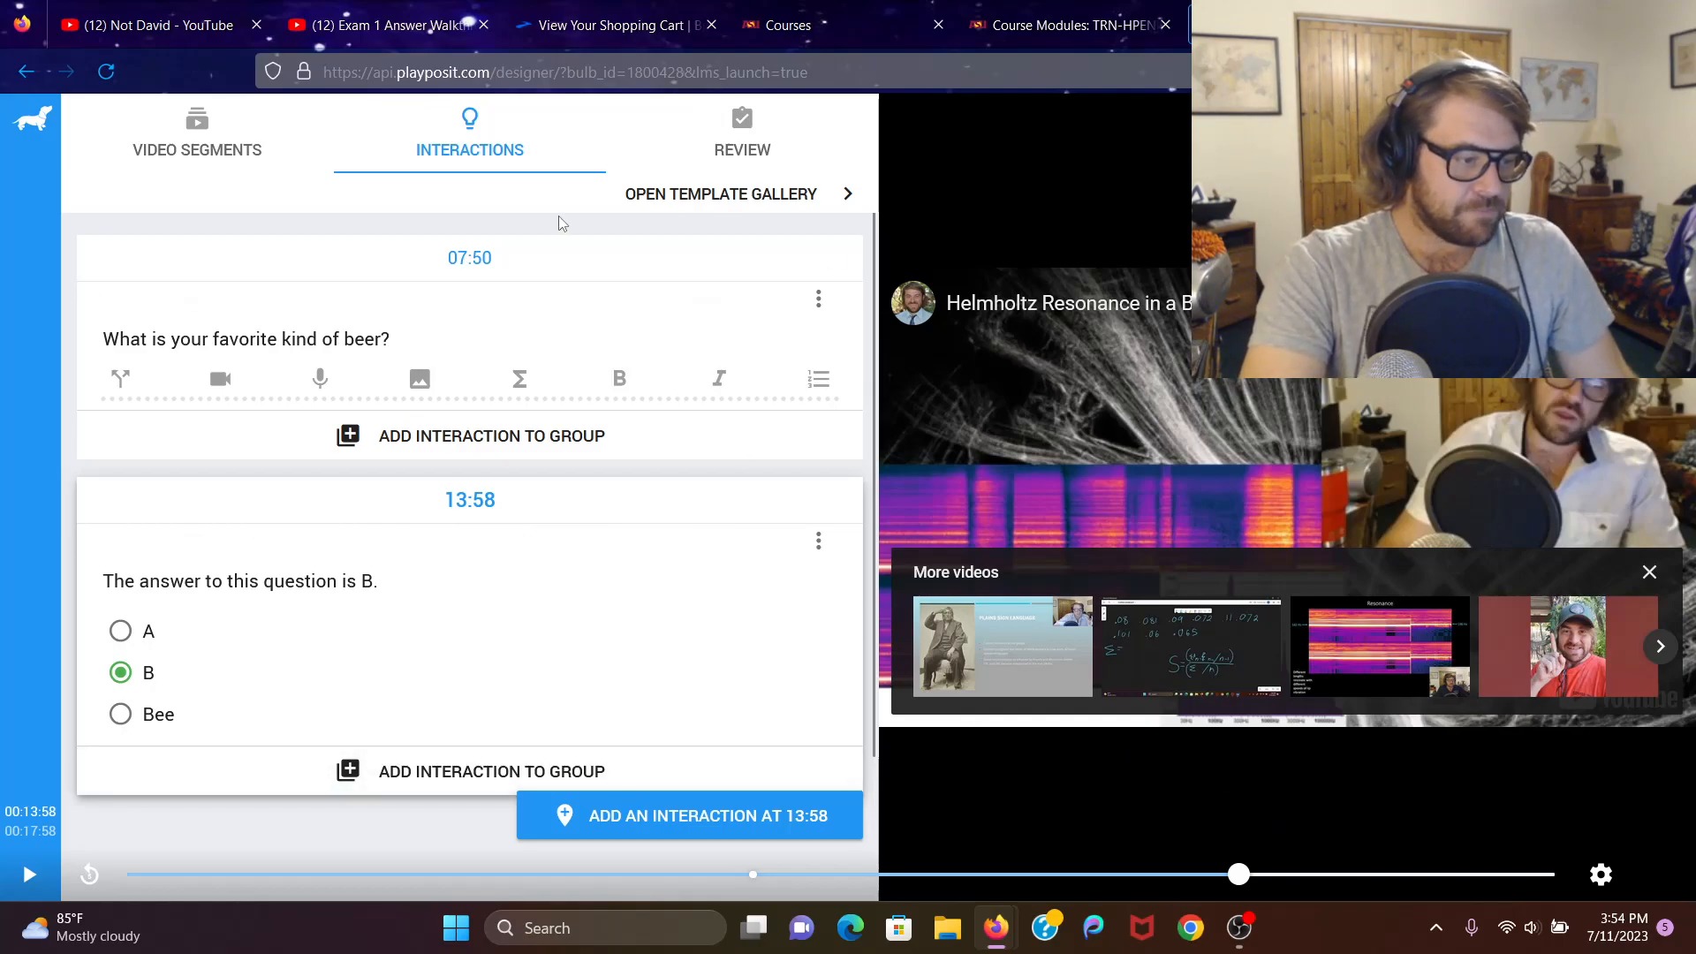
Look through the designer's sections, the template gallery and the available options for both interactions
left_click(751, 149)
left_click(578, 146)
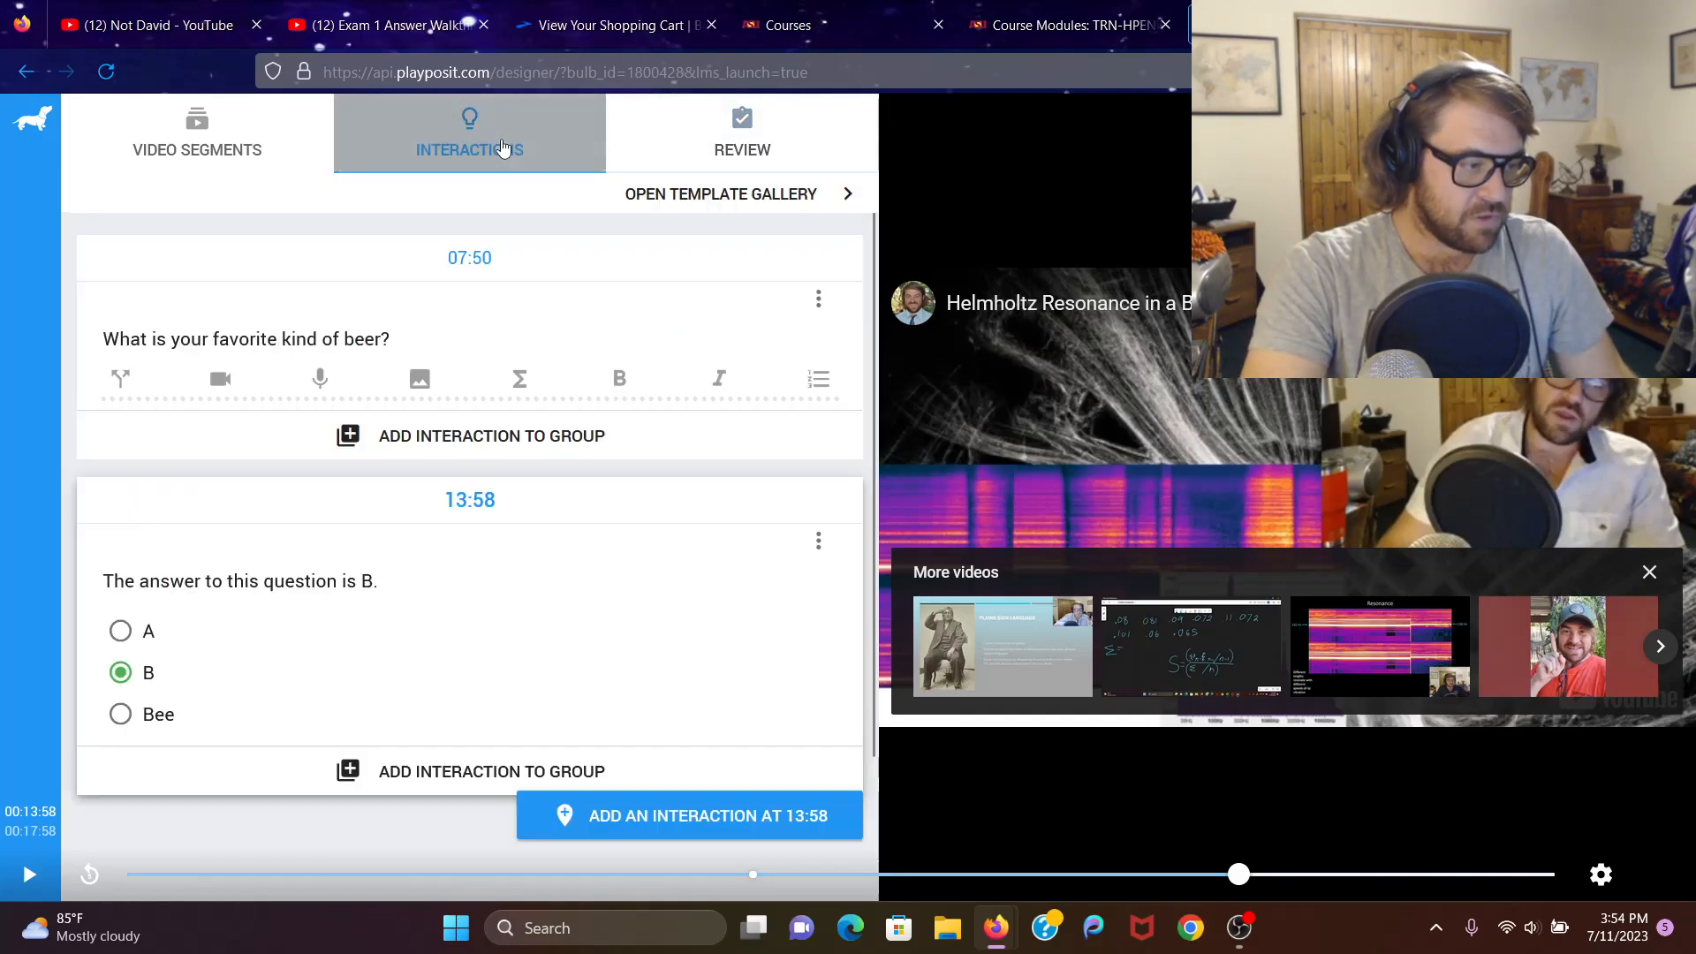
left_click(819, 543)
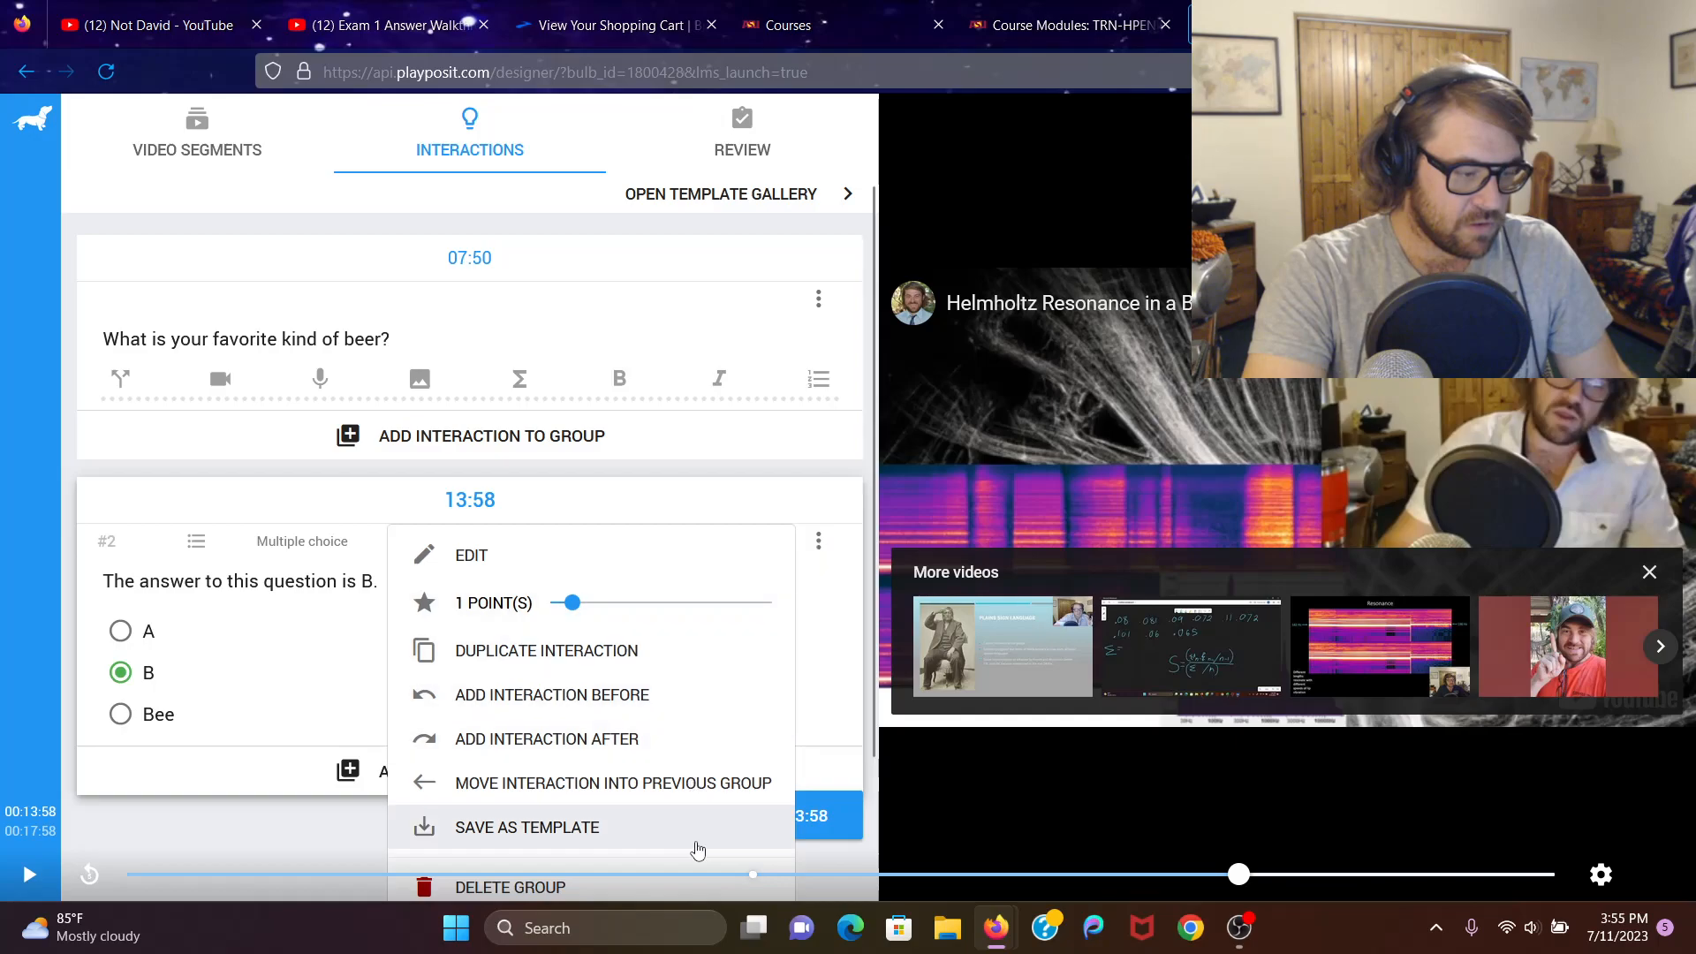
left_click(109, 220)
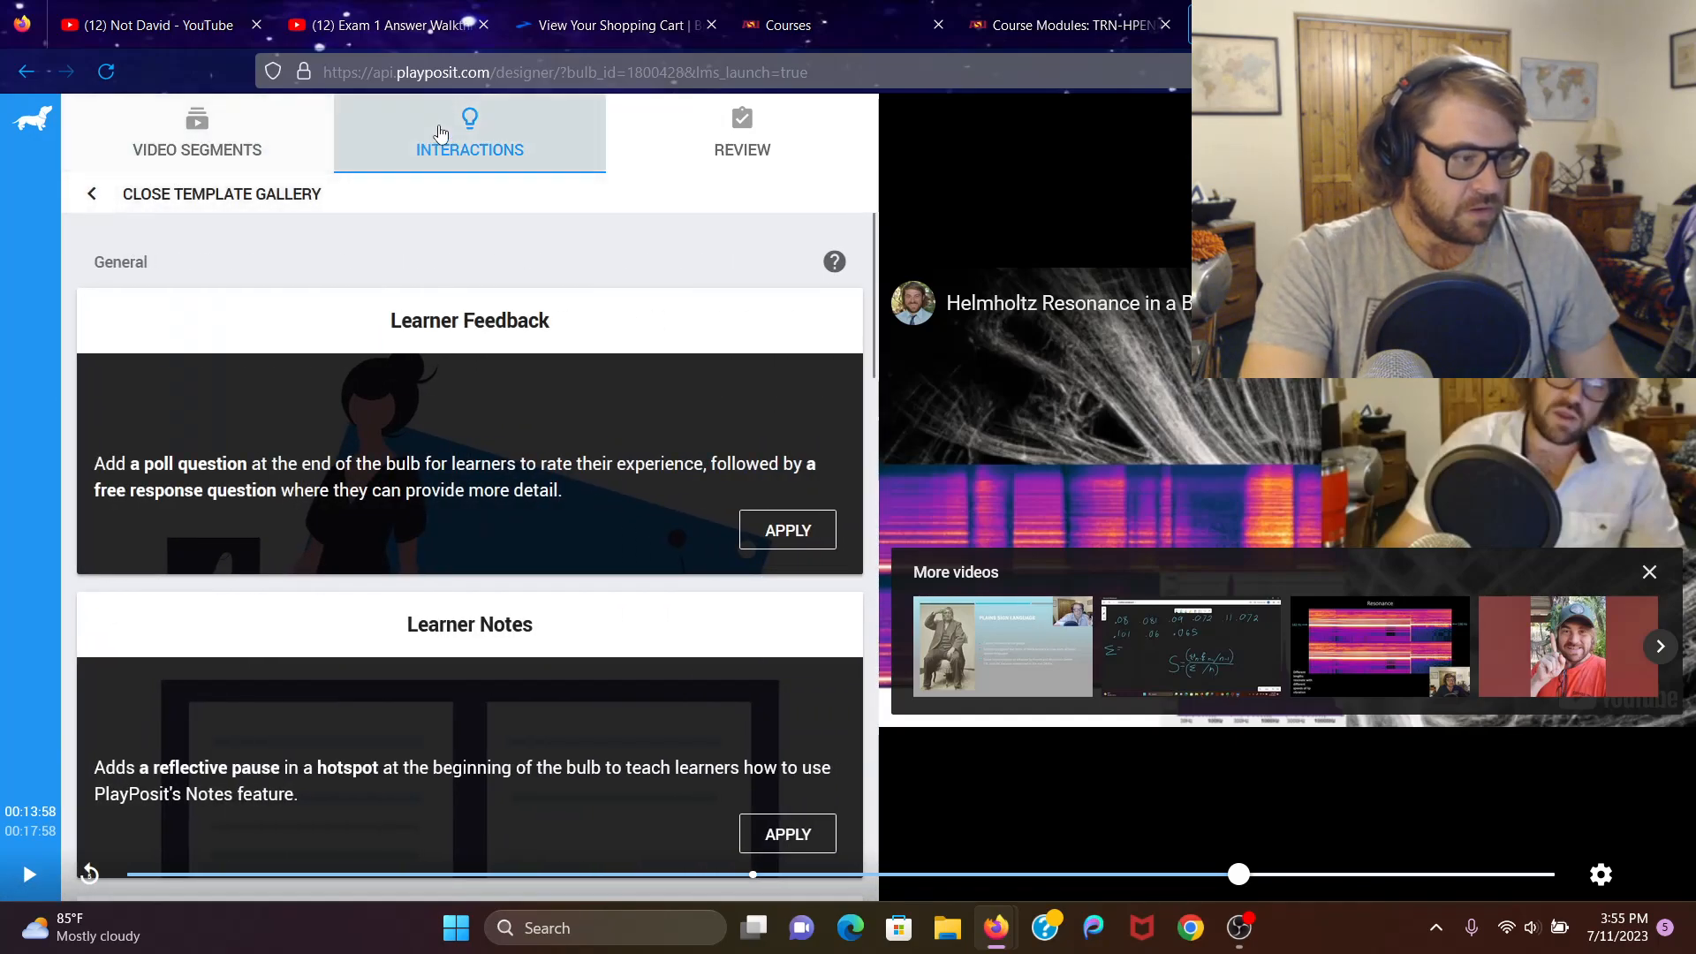
left_click(185, 132)
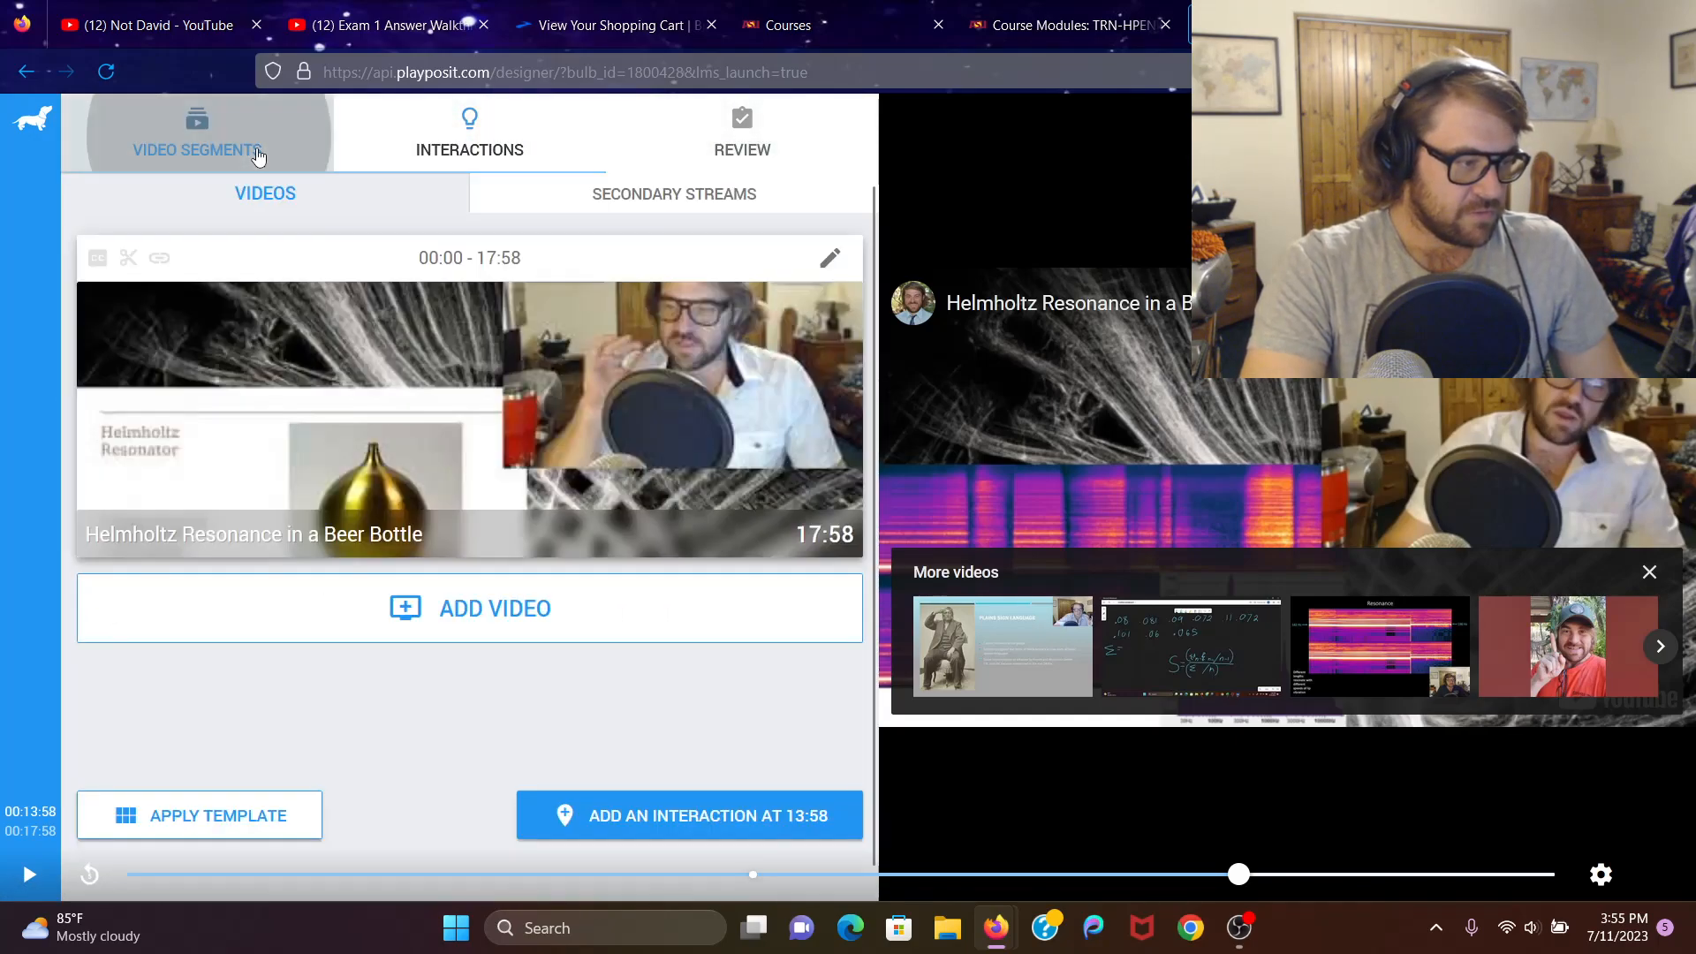
left_click(475, 131)
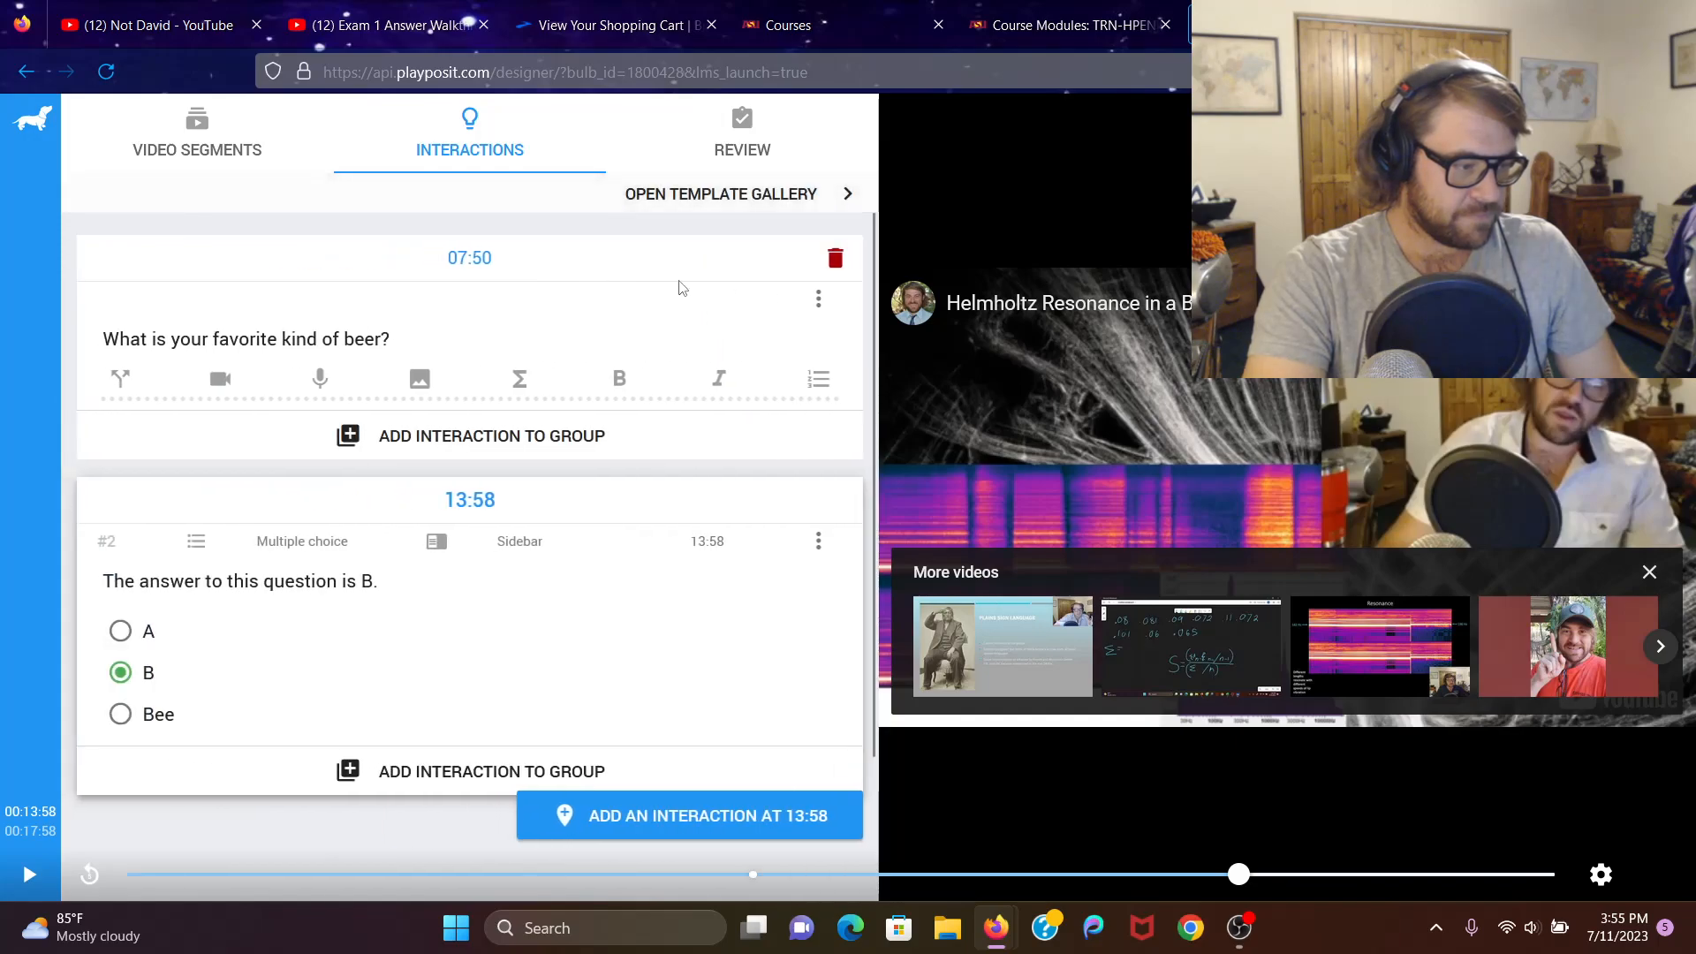
left_click(819, 301)
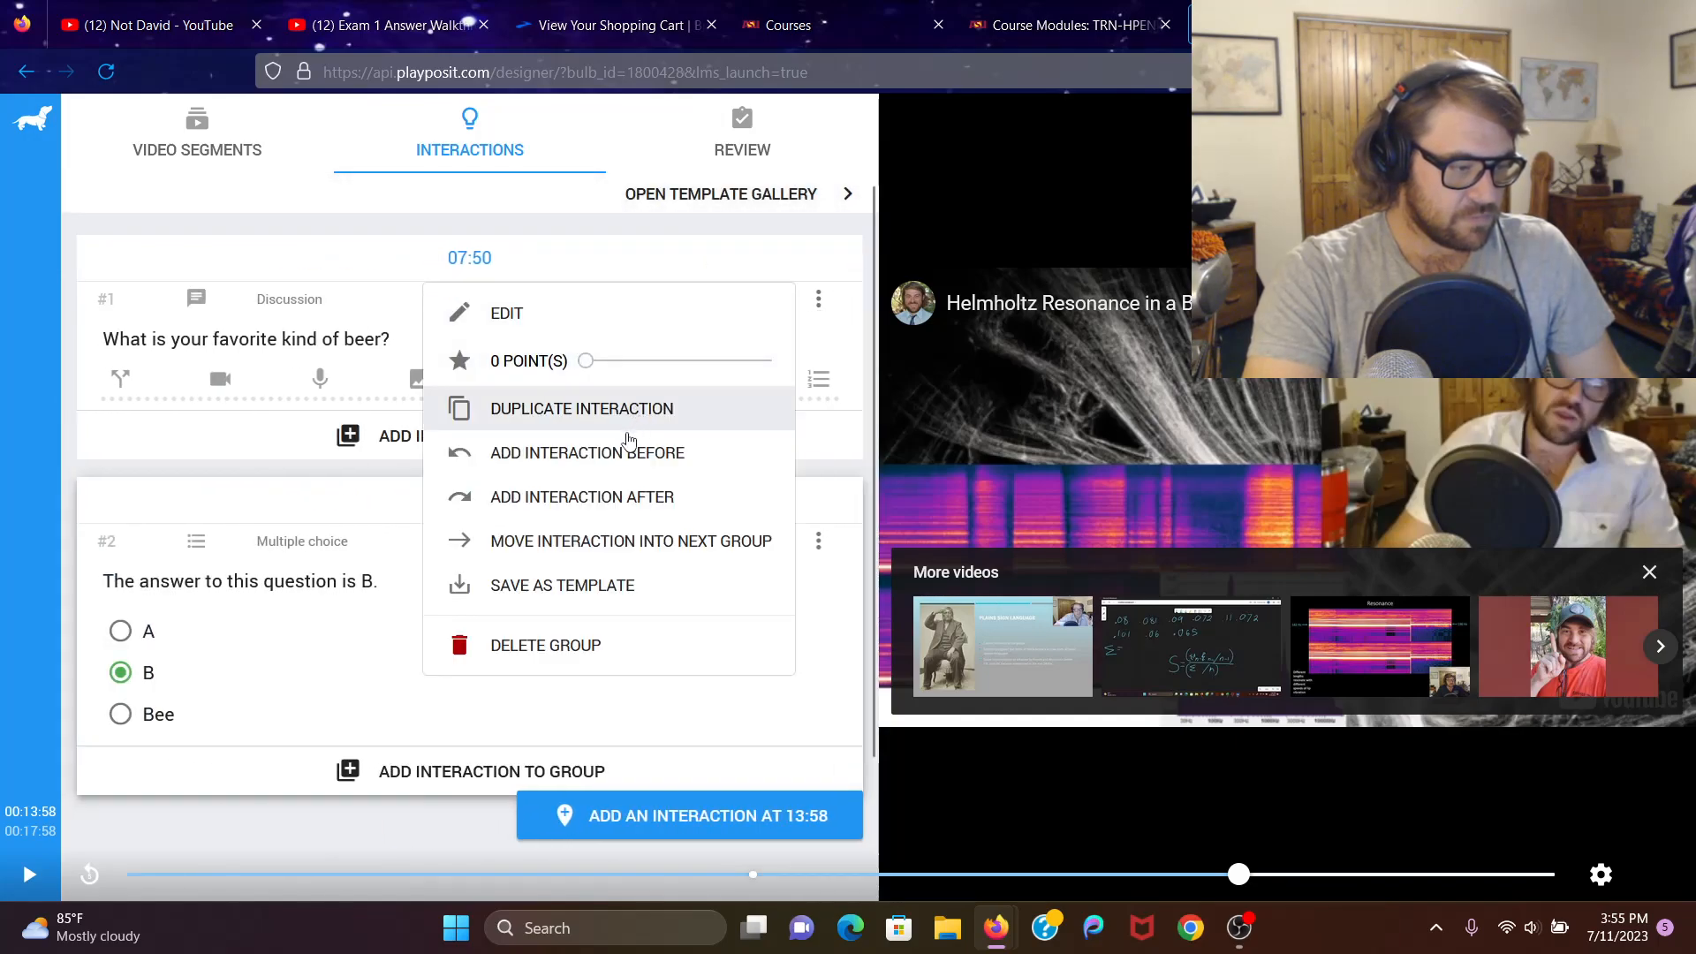
left_click(295, 227)
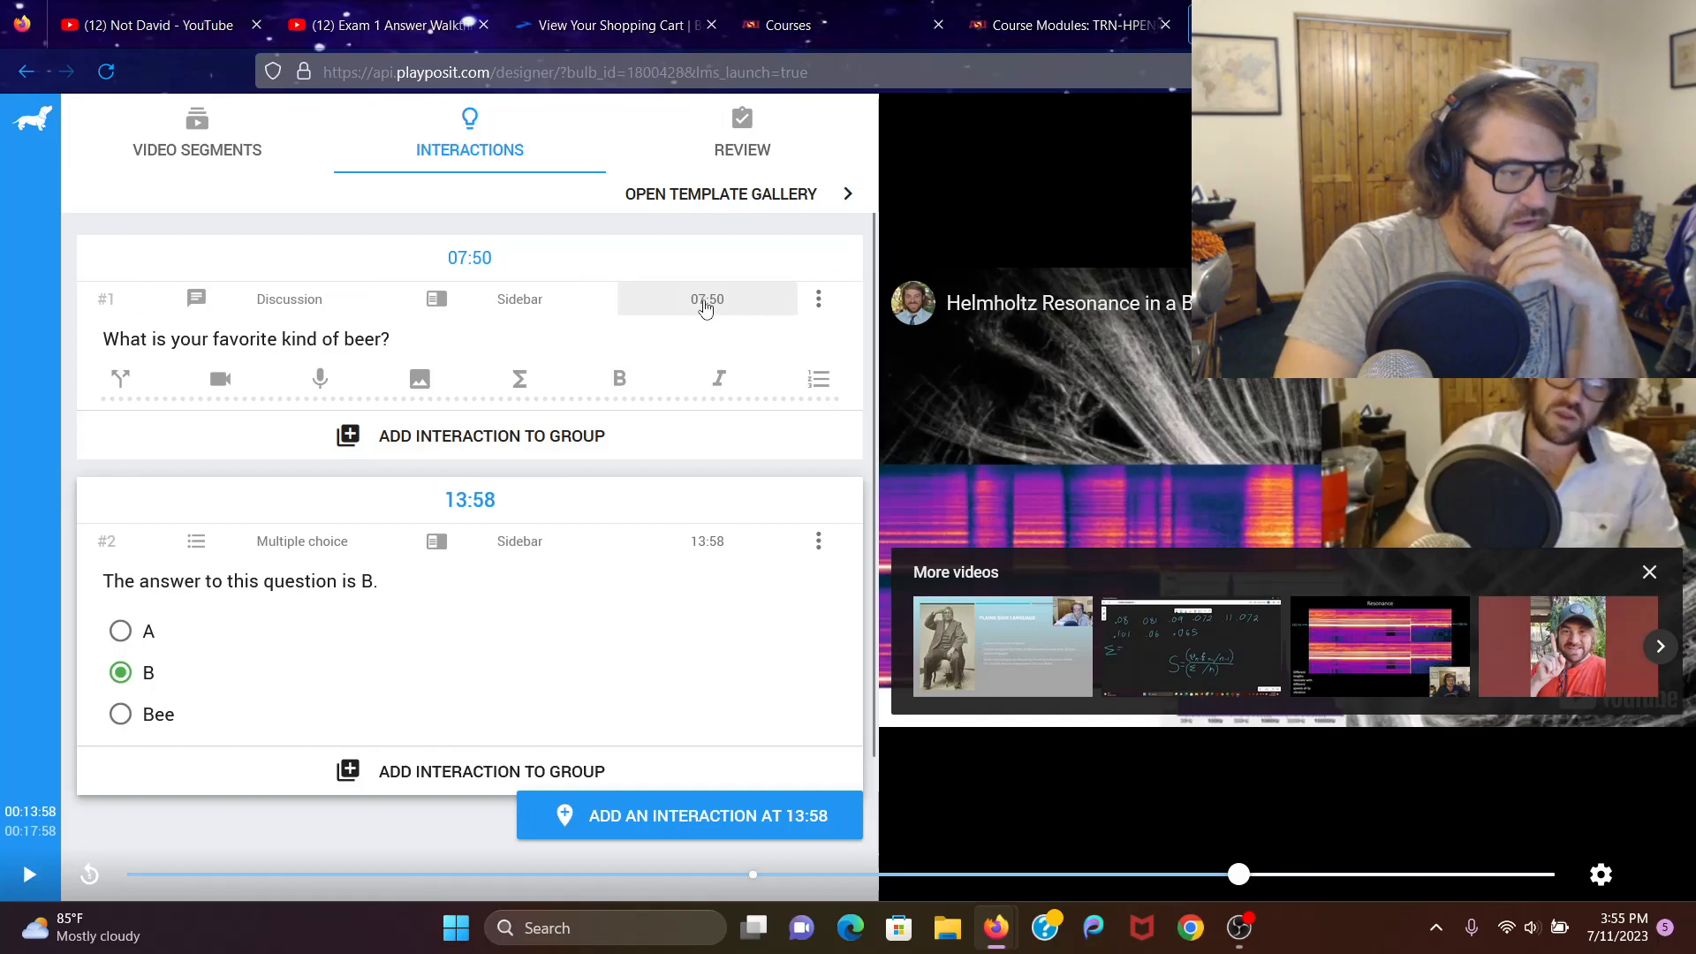
Move the discussion interaction out of the sidebar and place it over the right half of the video
left_click(538, 310)
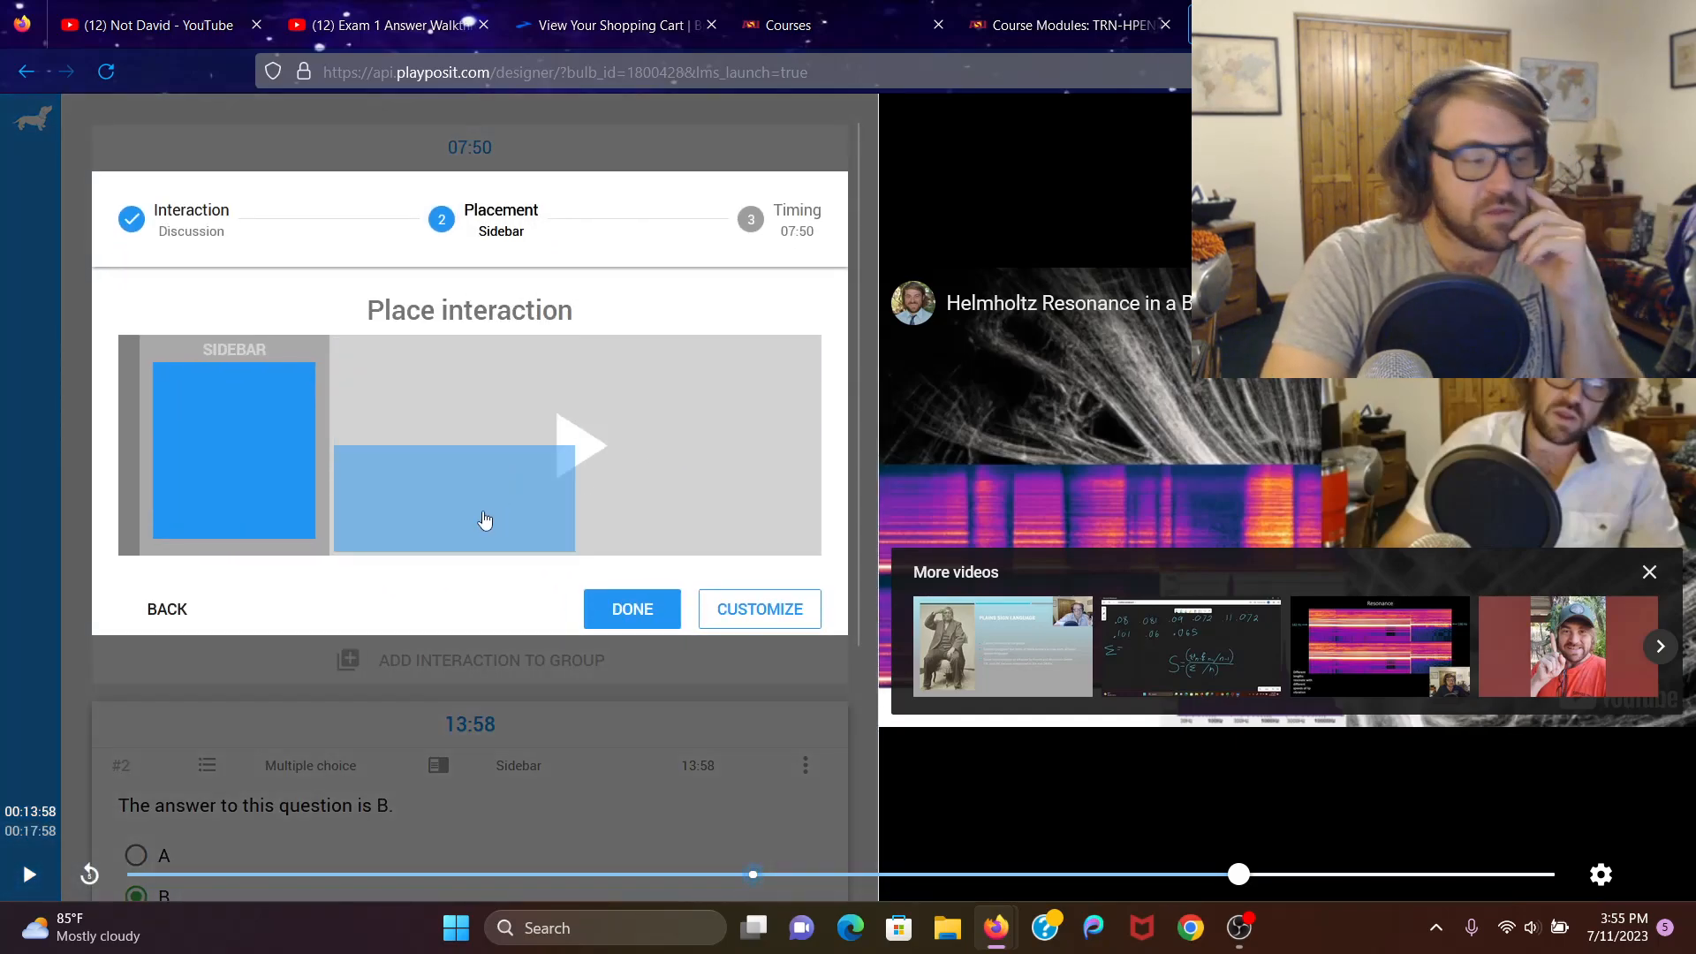
left_click(449, 543)
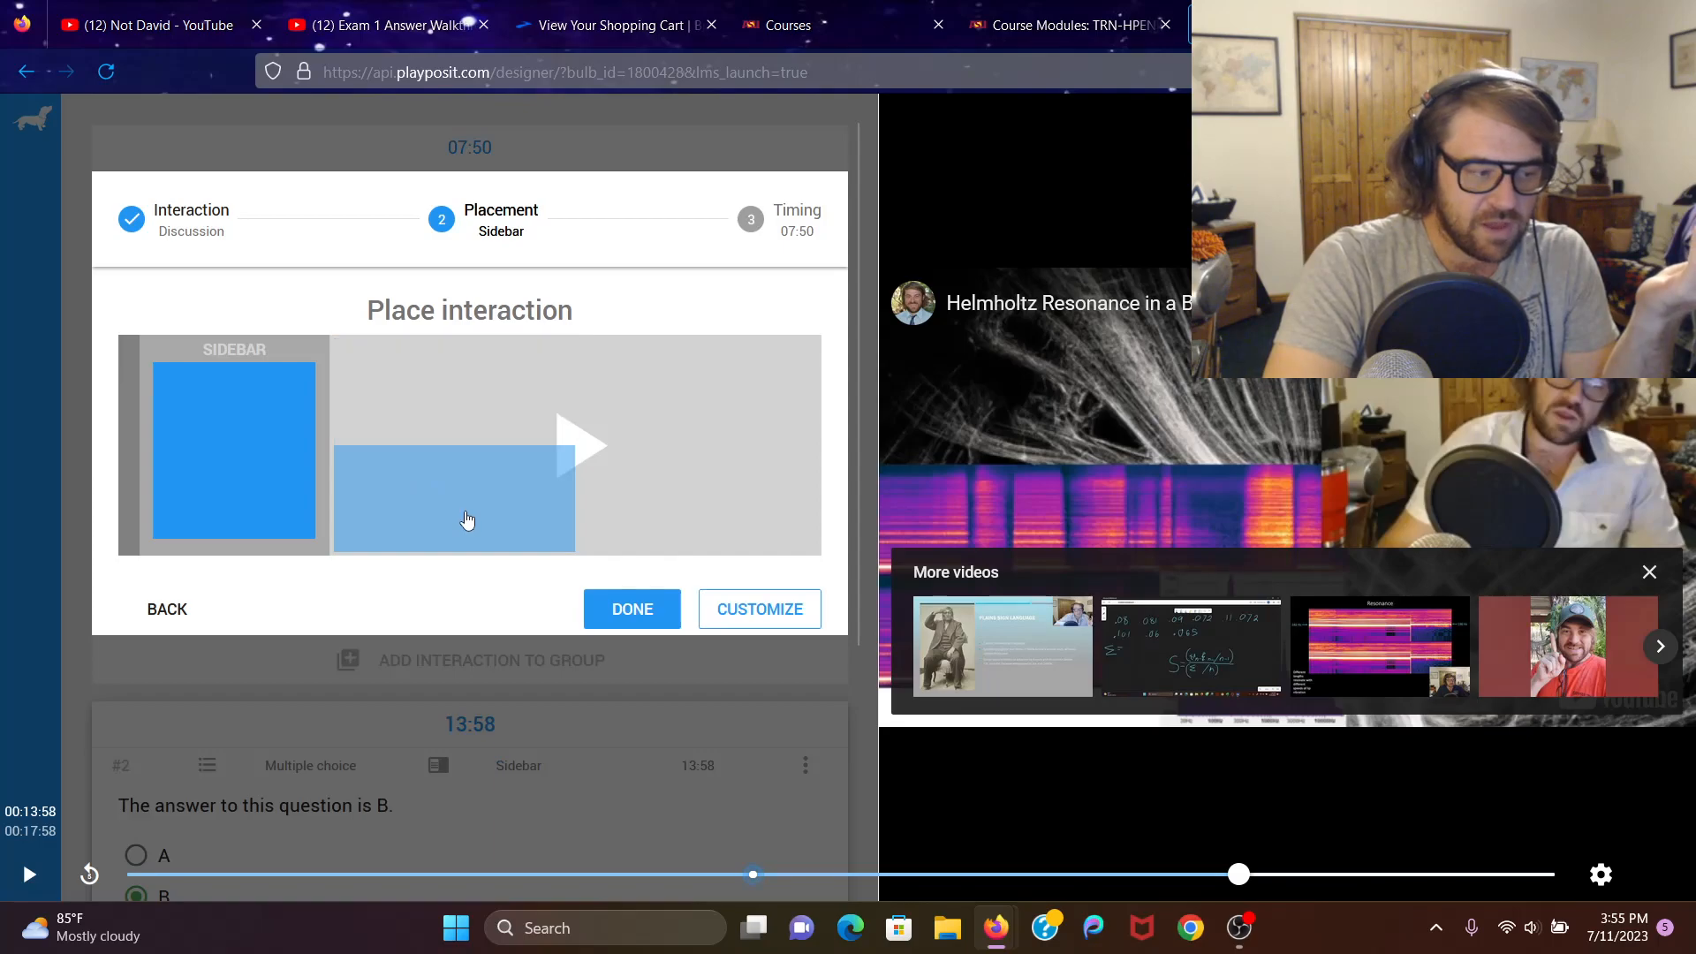
left_click(692, 401)
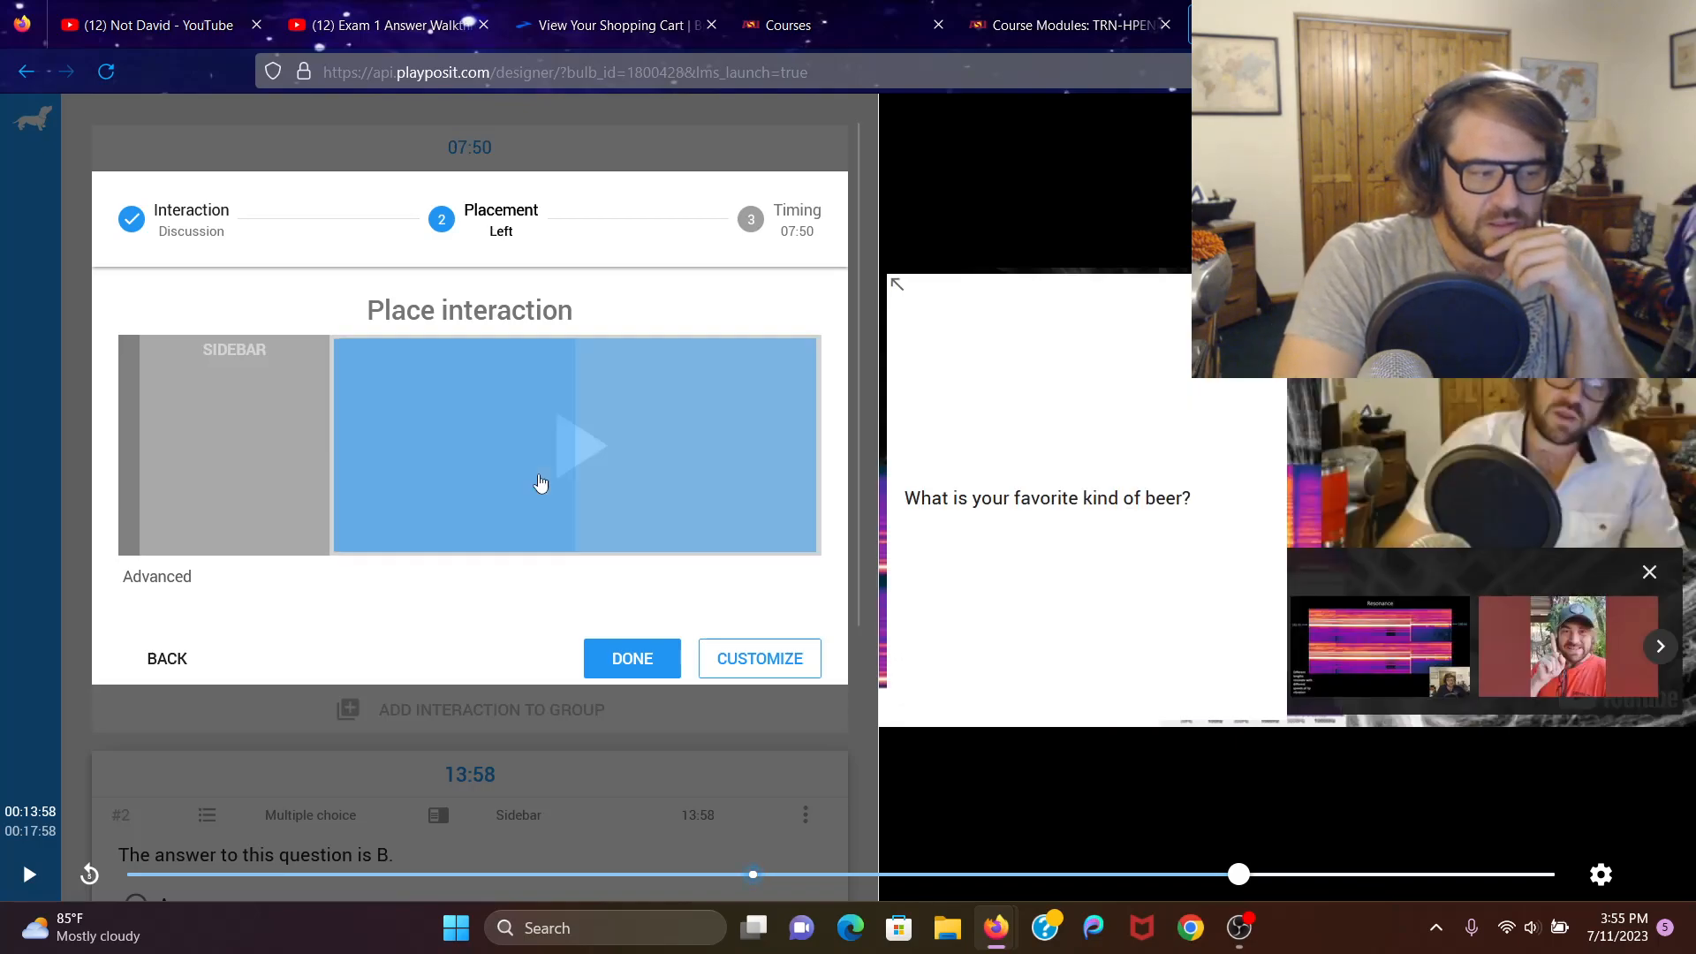
left_click(489, 515)
left_click(701, 436)
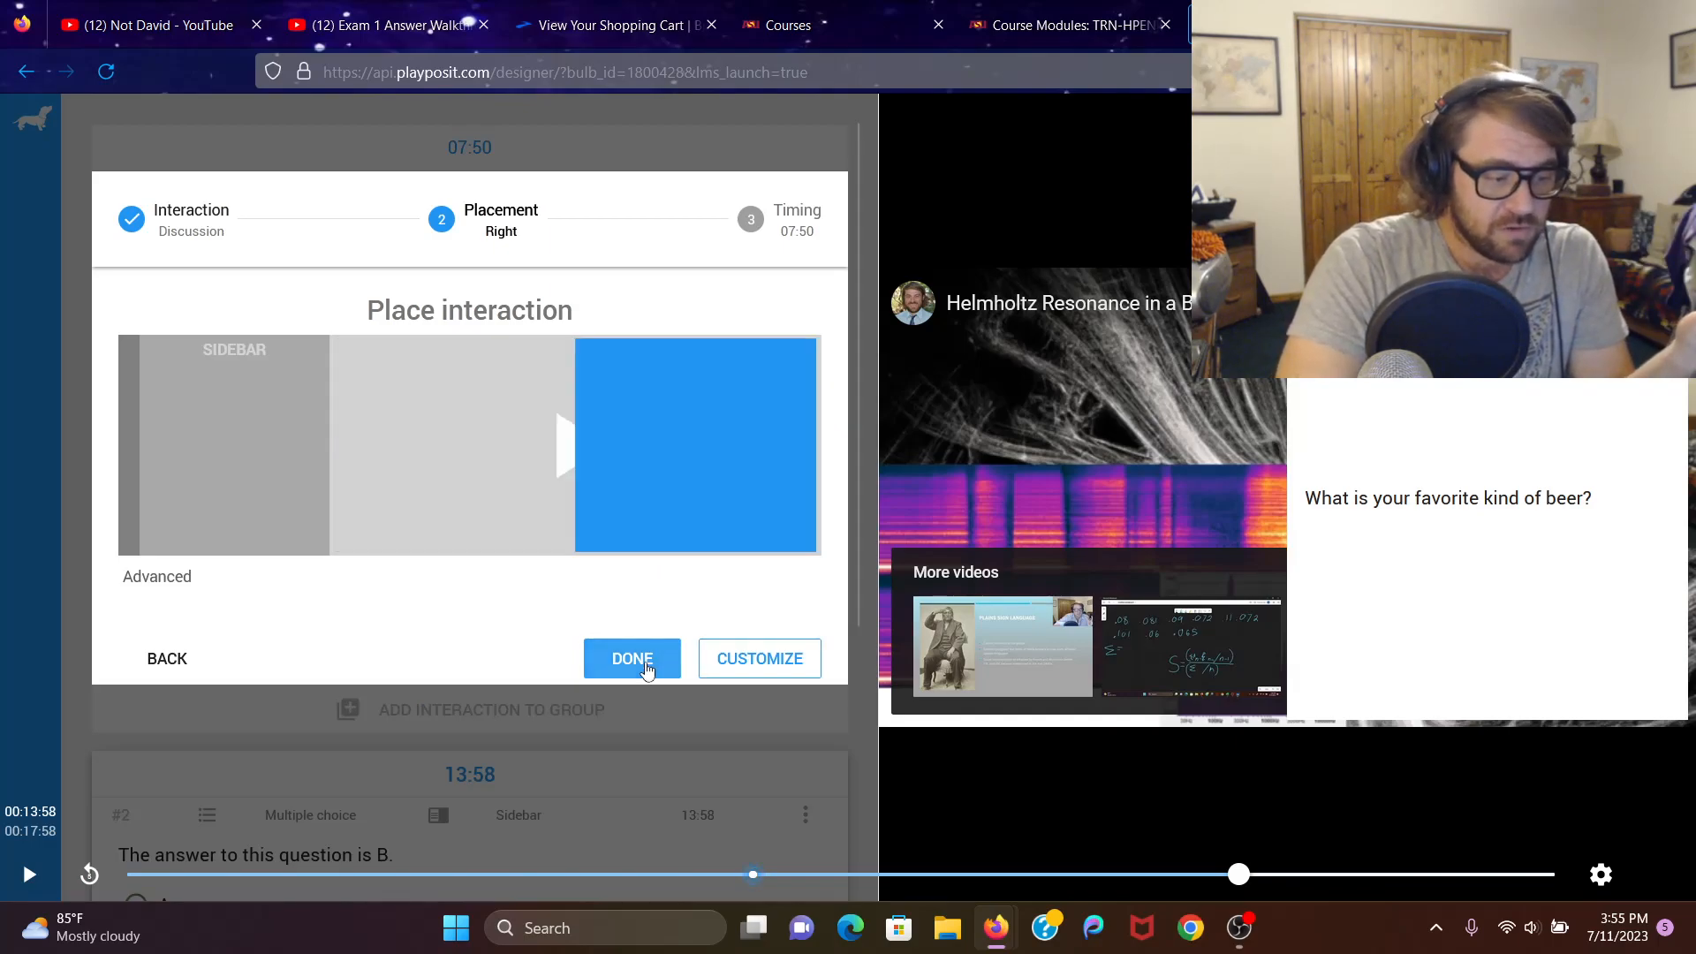
left_click(526, 530)
left_click(634, 658)
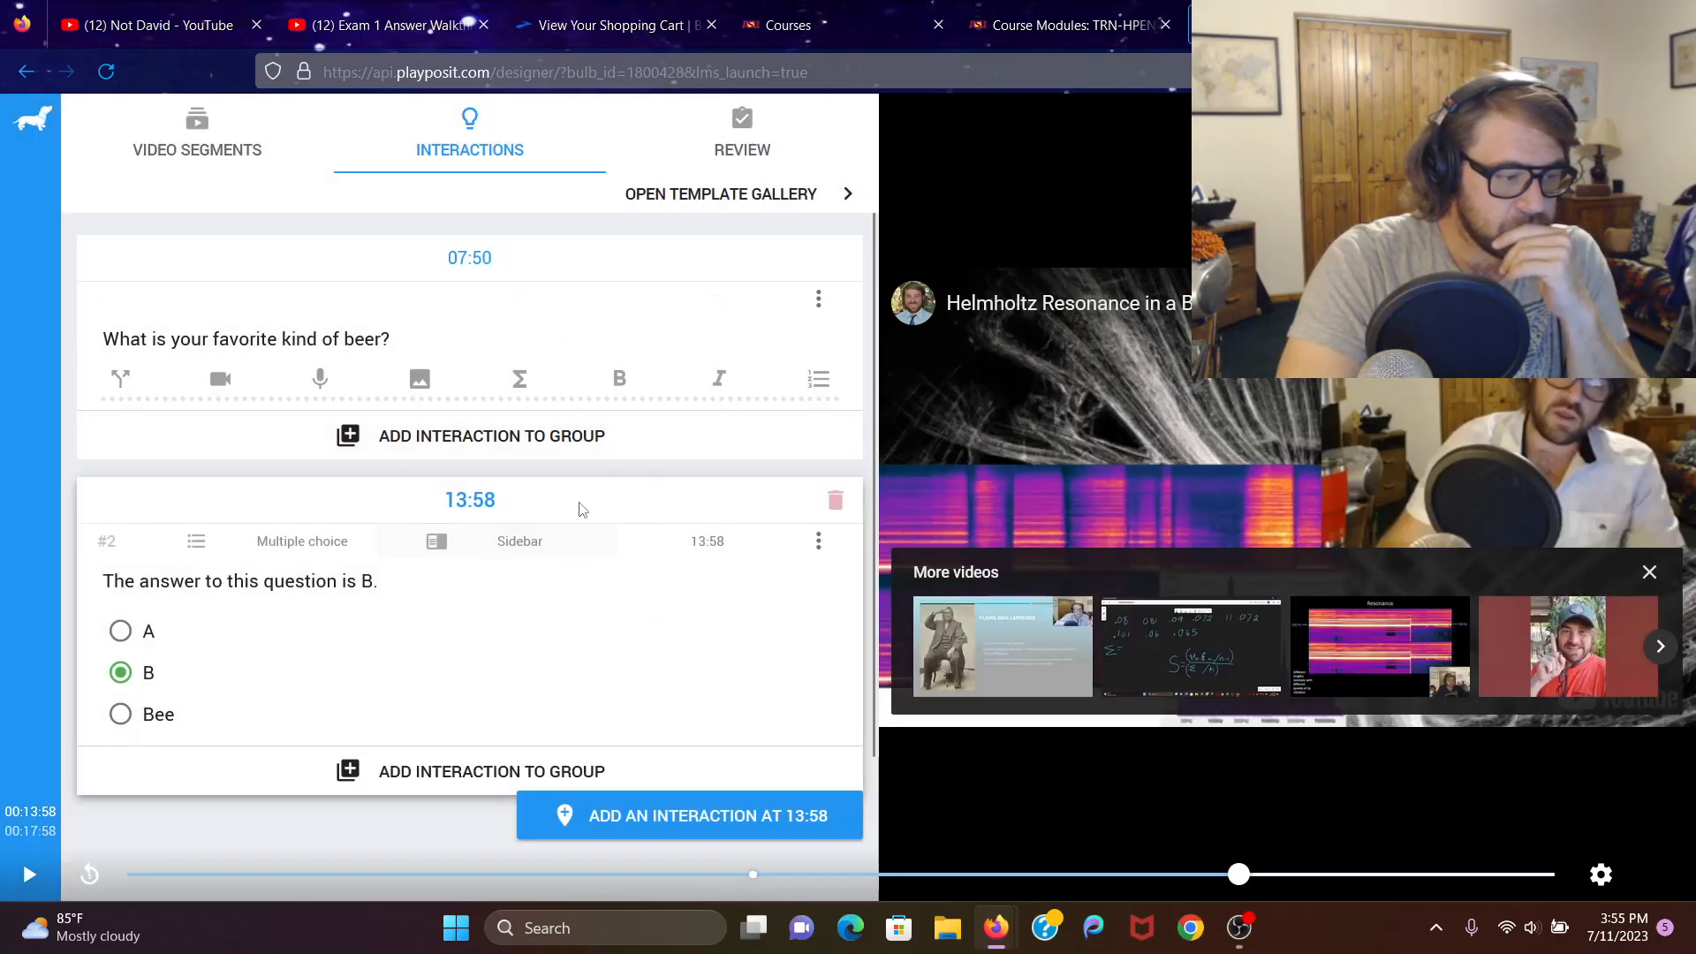
Review the placement choices for the multiple choice interaction at 13:58
left_click(517, 548)
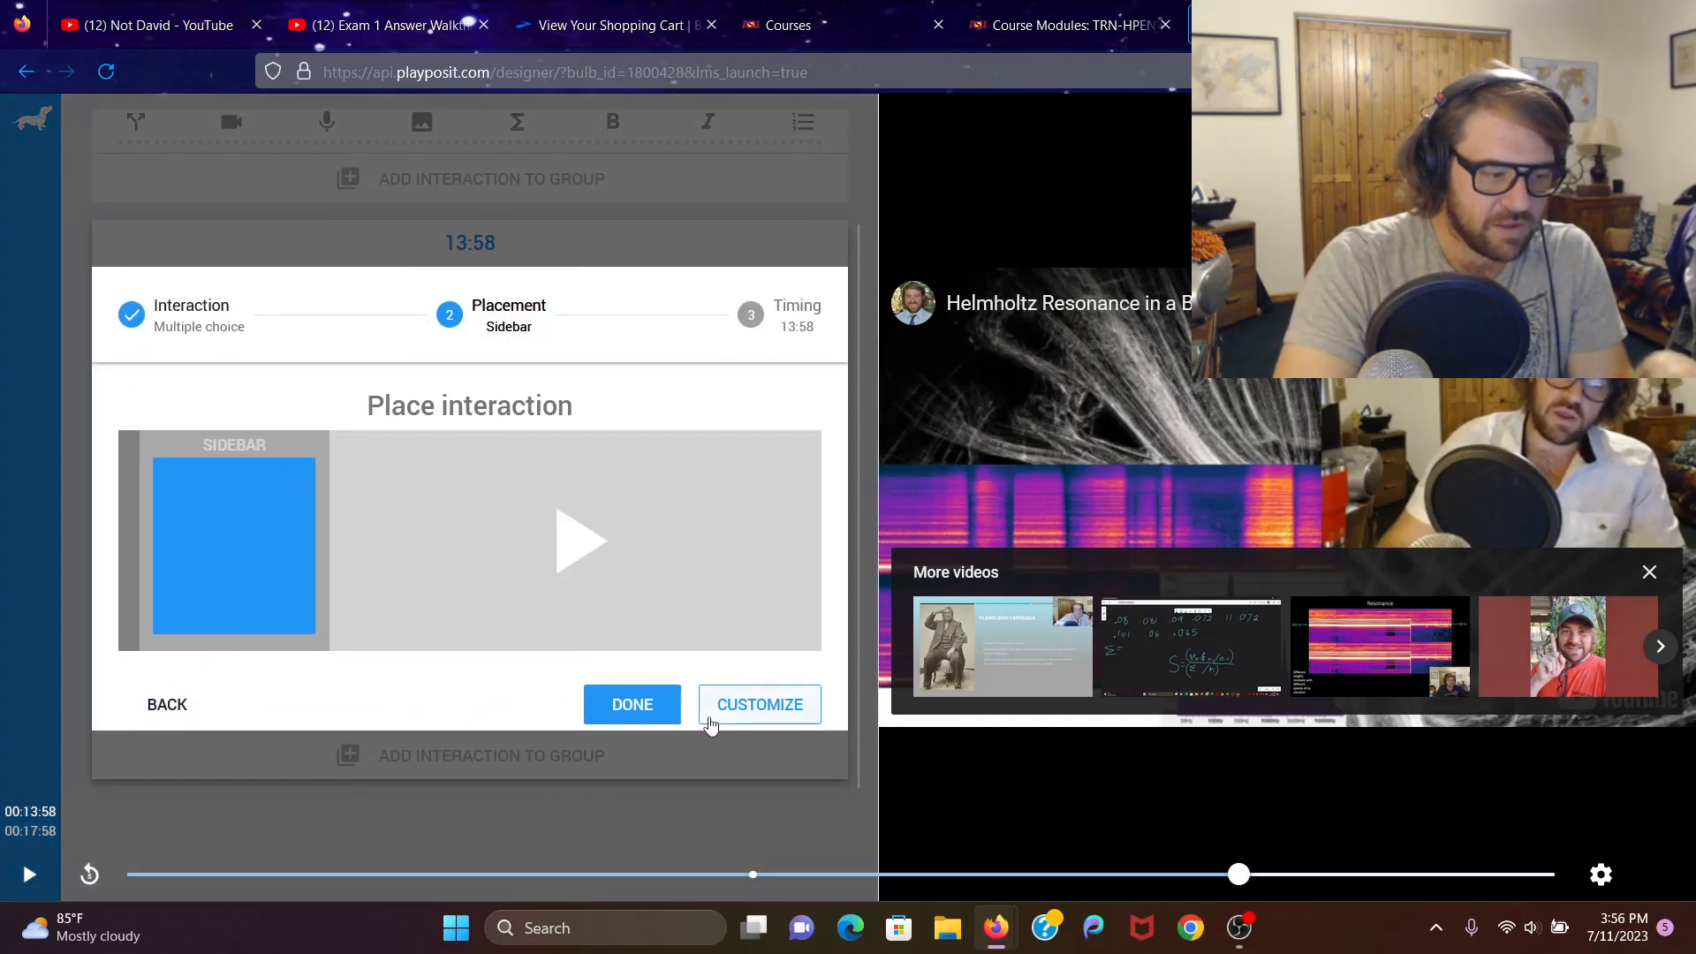
left_click(647, 704)
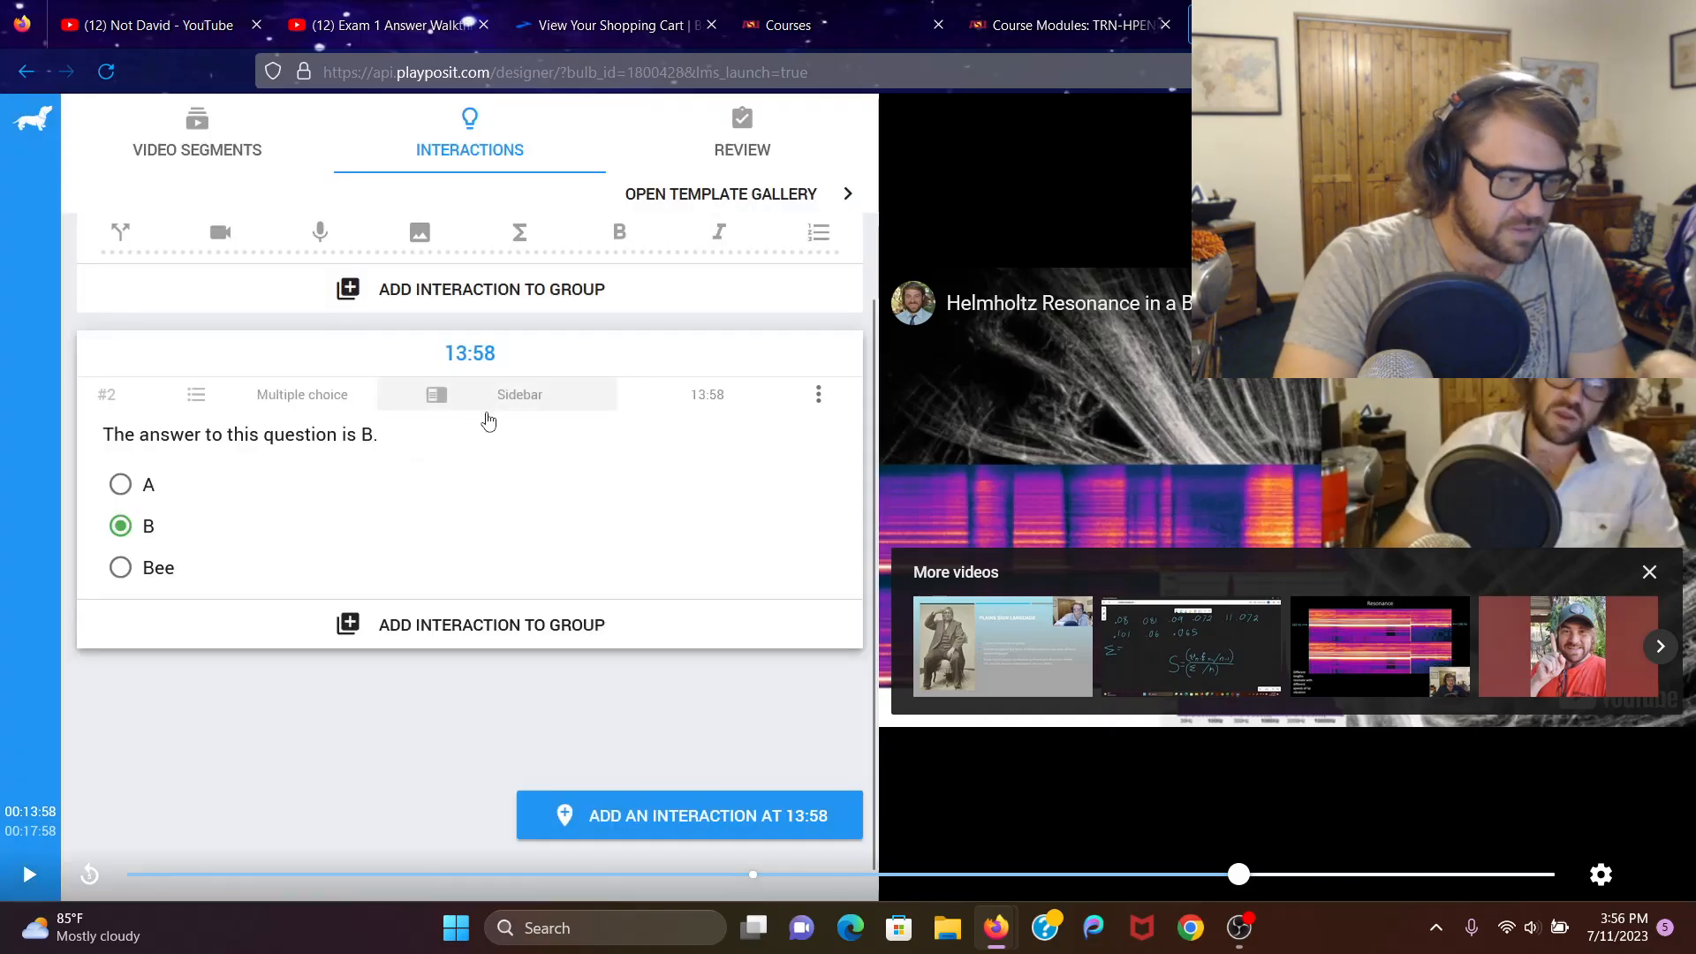
left_click(530, 402)
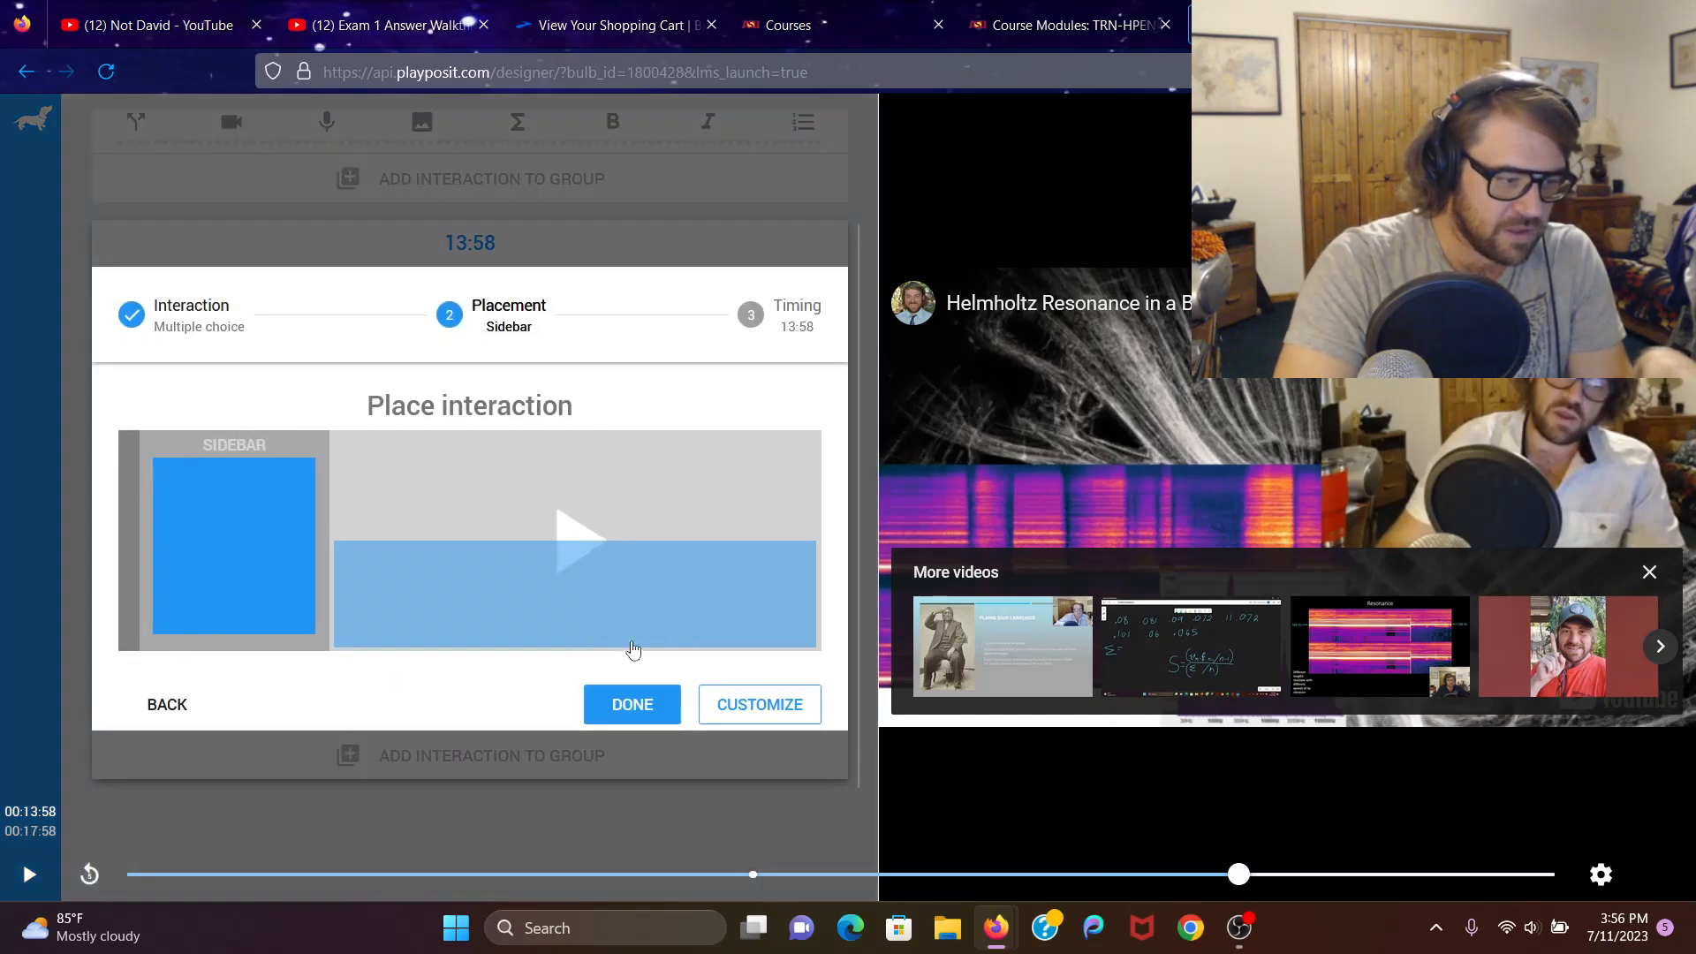
left_click(647, 704)
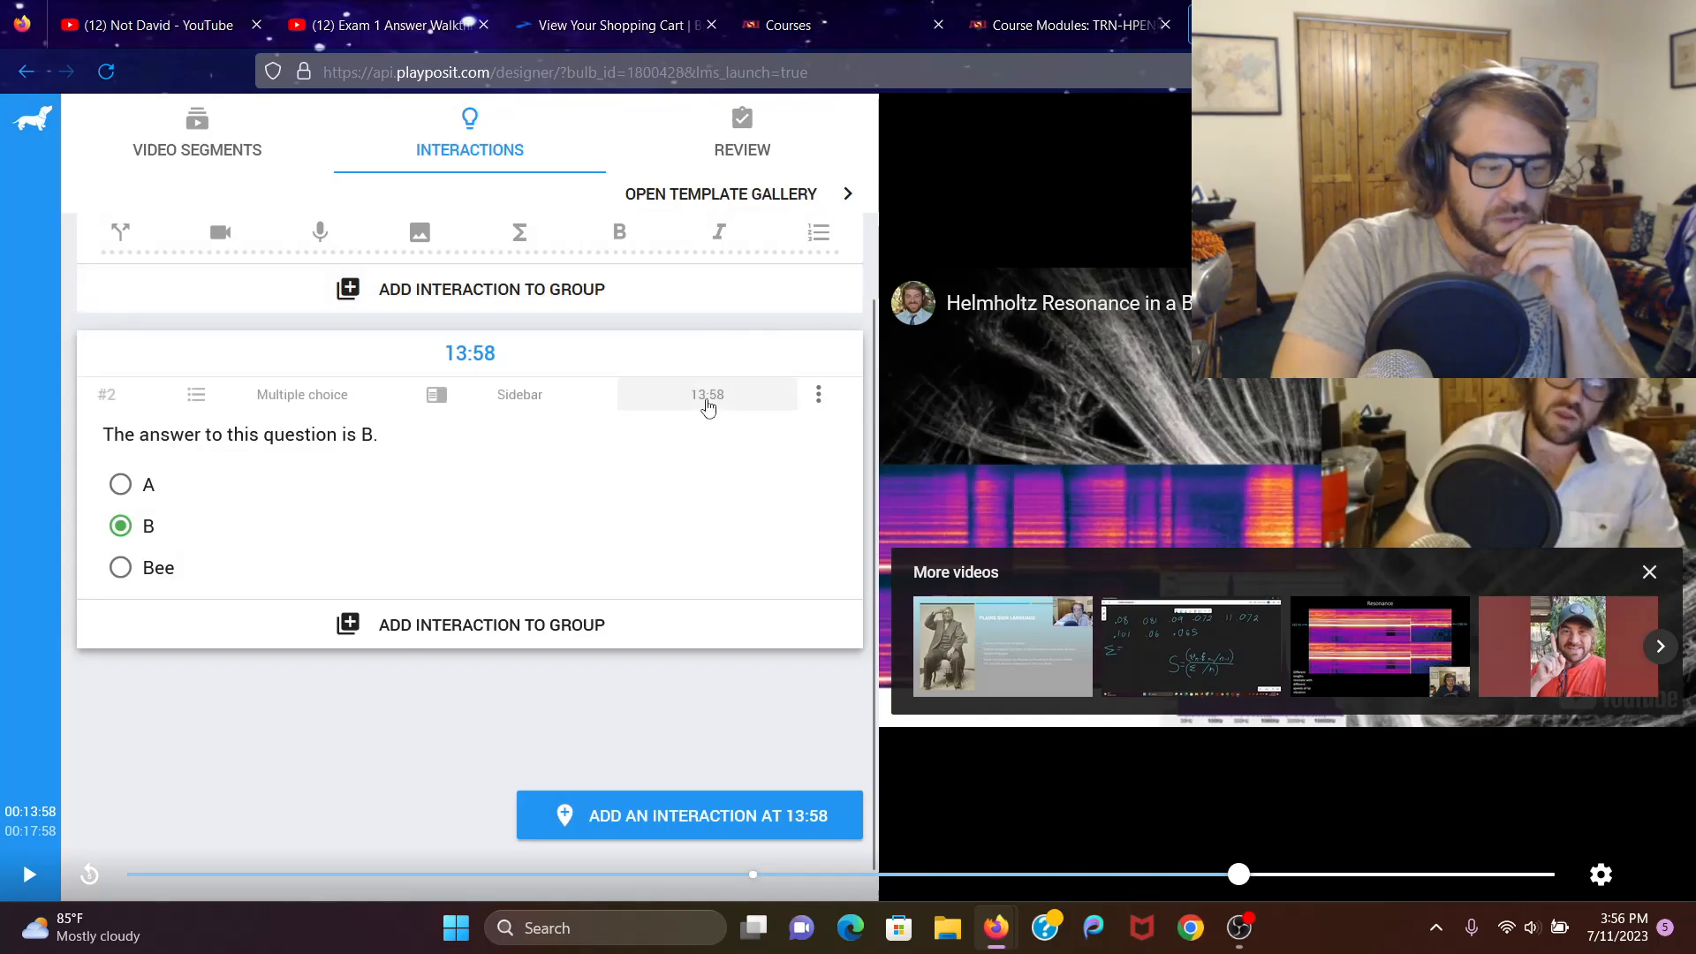
scroll(610, 600, "up", 3)
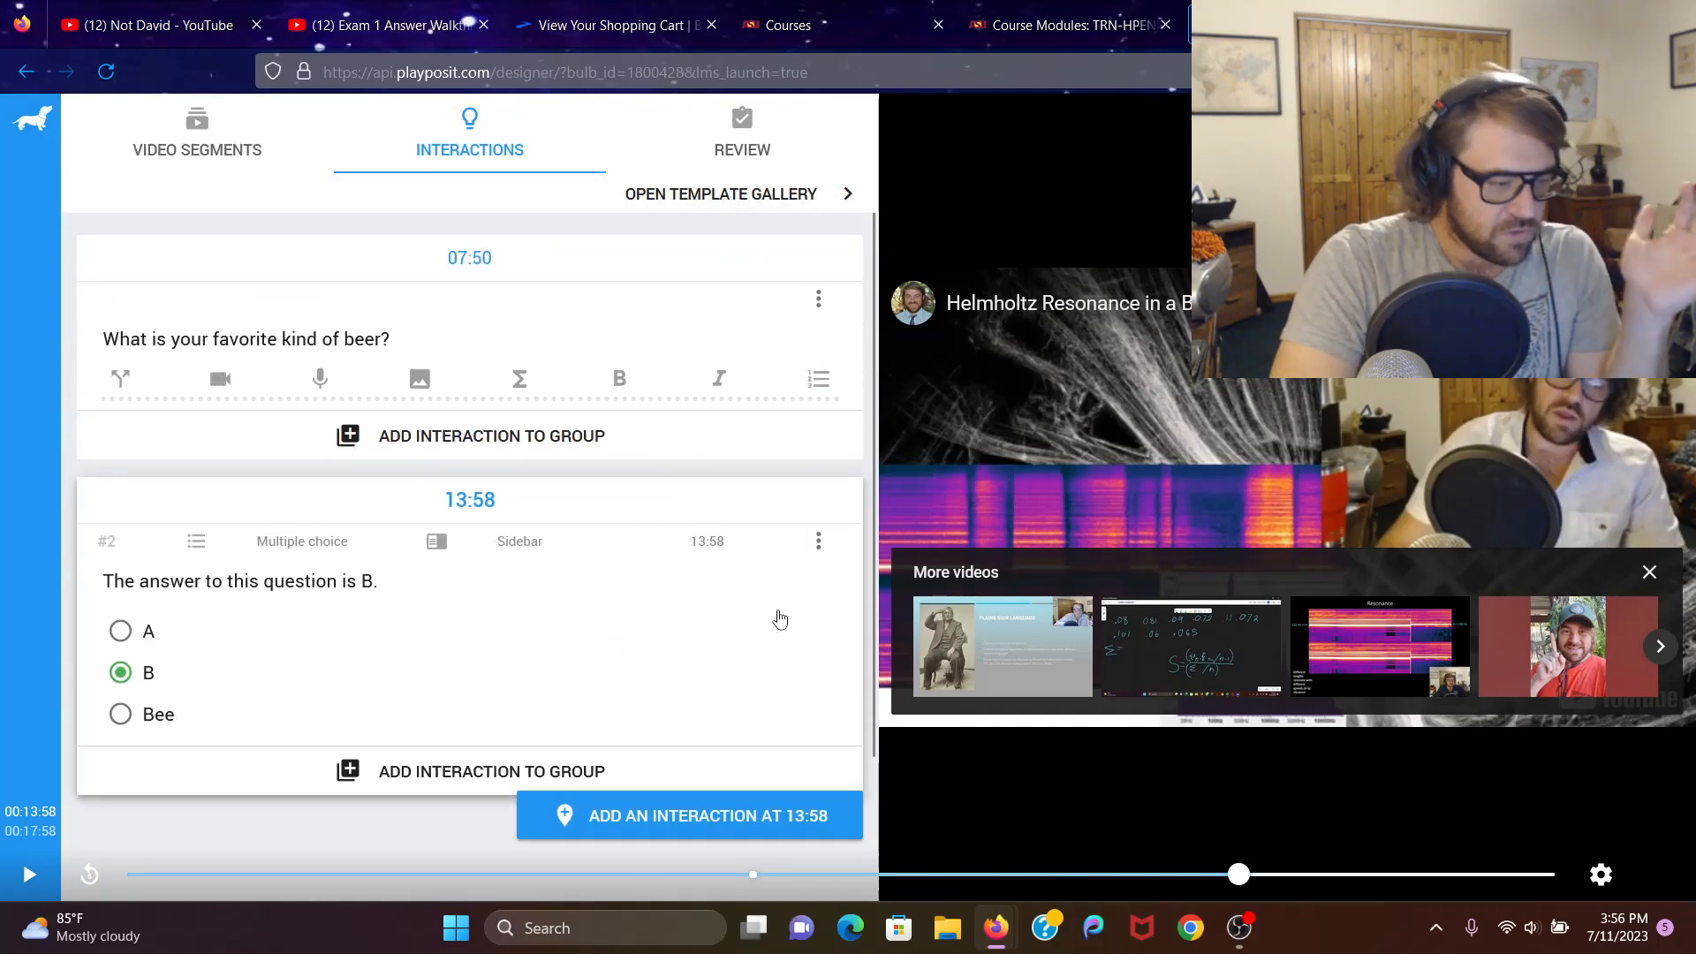
Save the bulb from its review settings and close the designer to return to Canvas
left_click(743, 148)
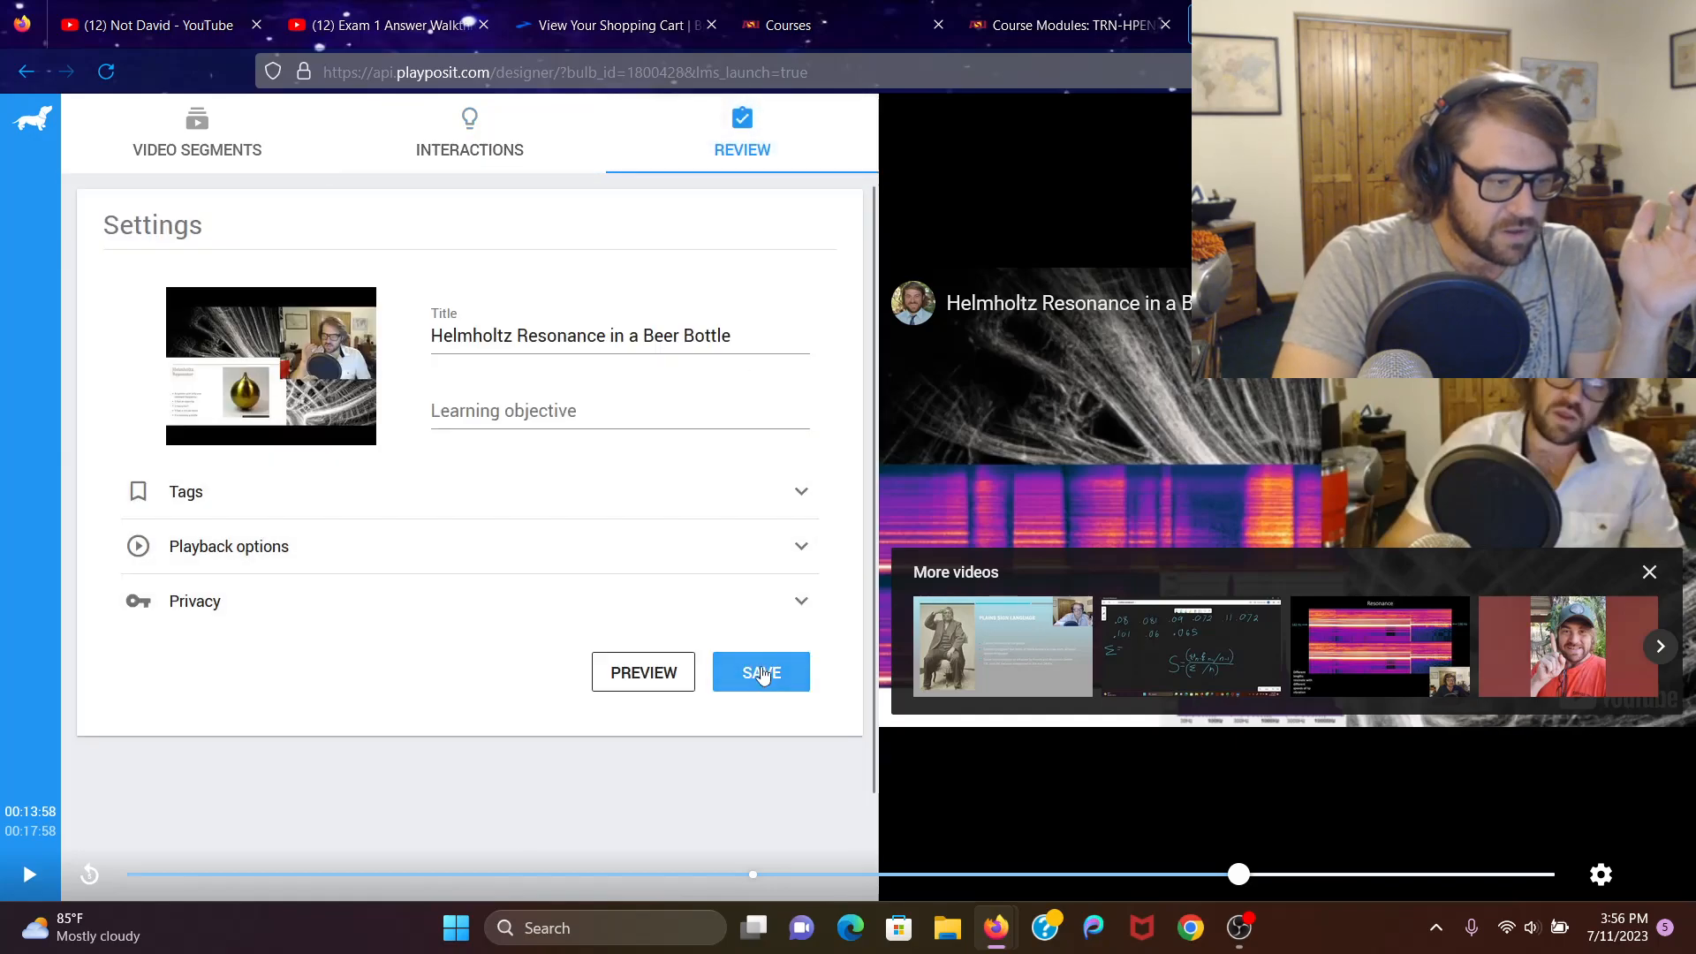
left_click(587, 408)
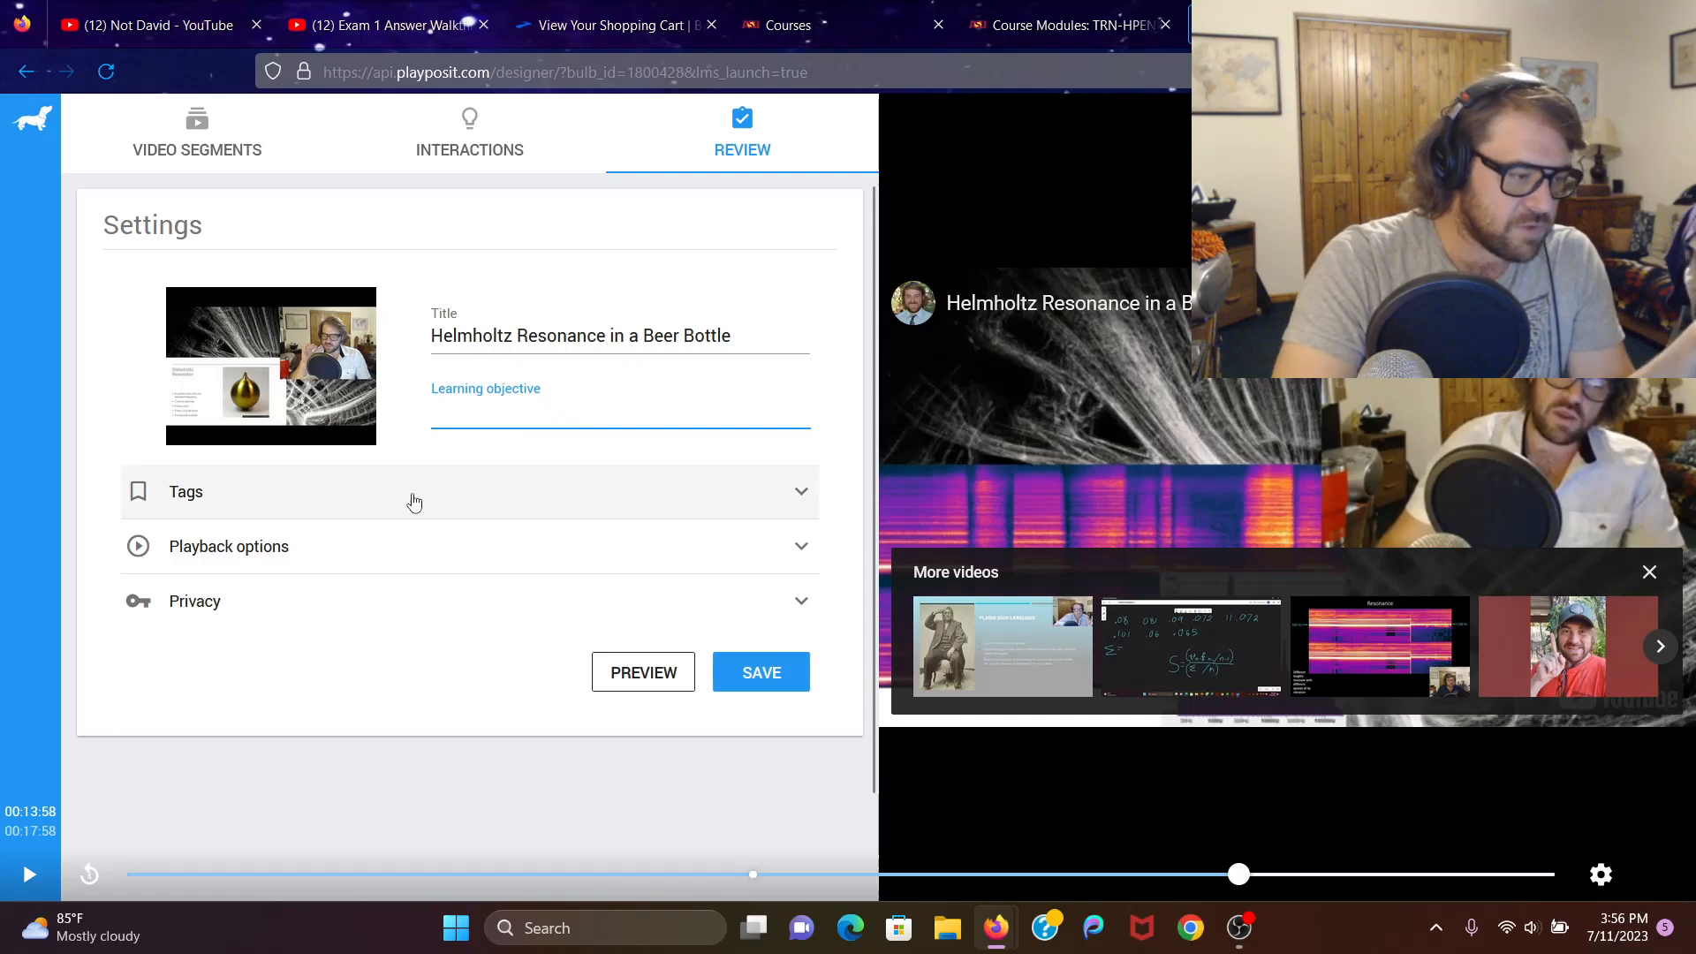
left_click(760, 673)
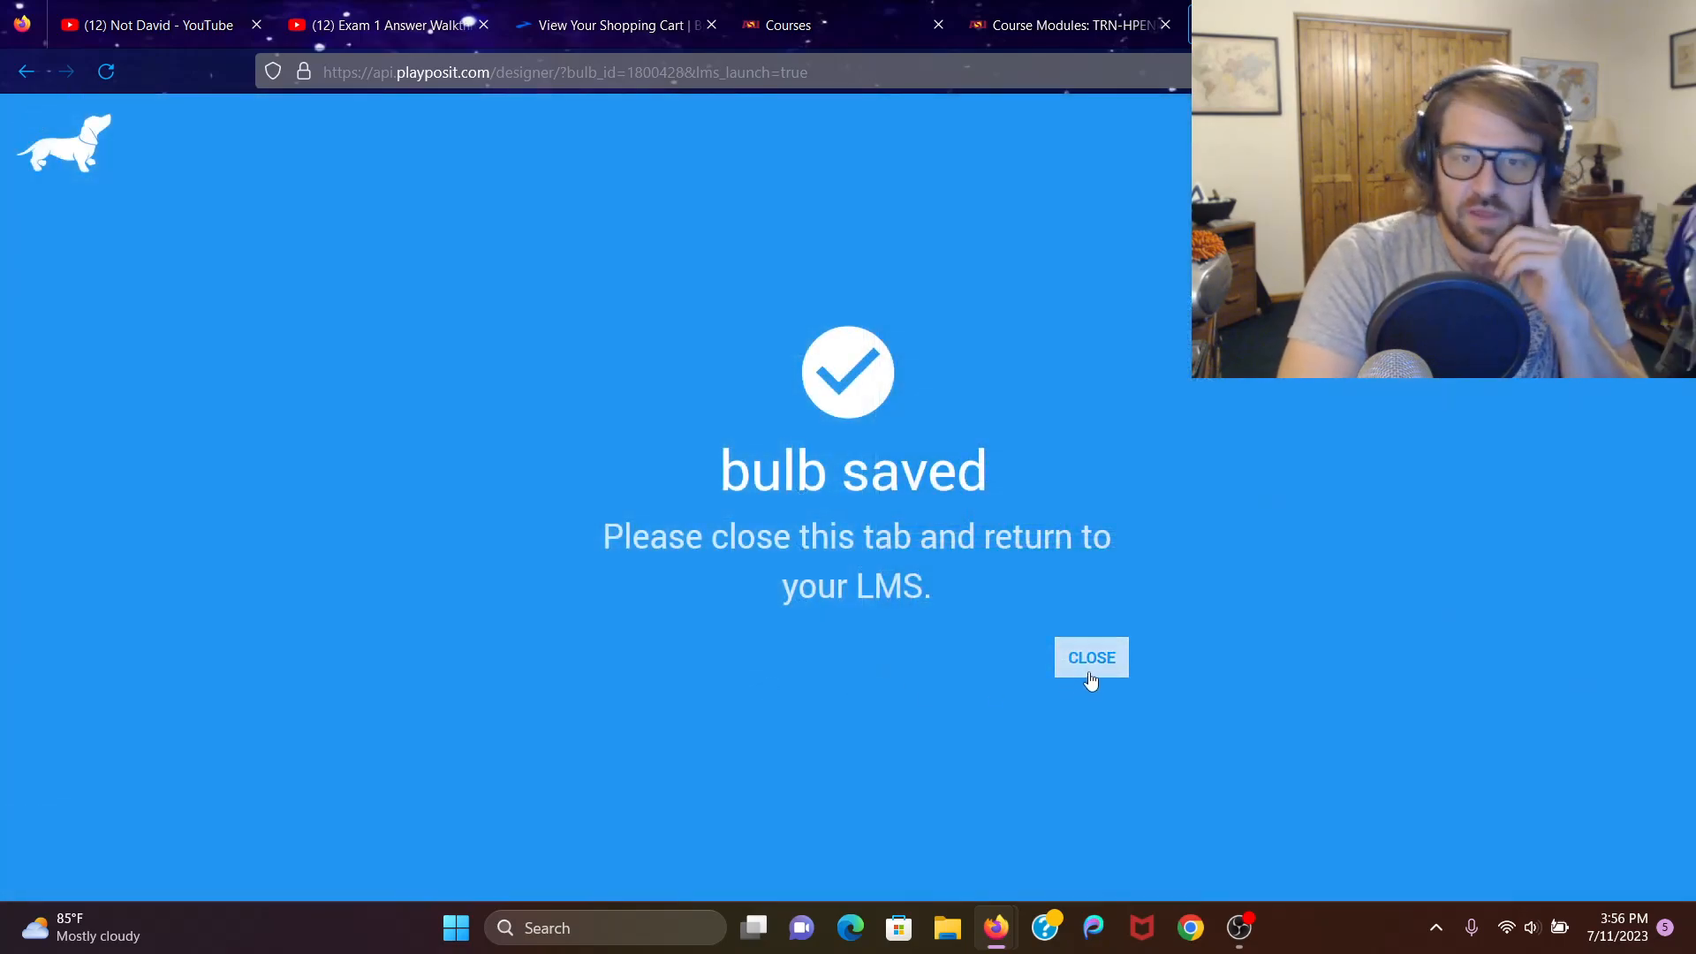
left_click(1090, 676)
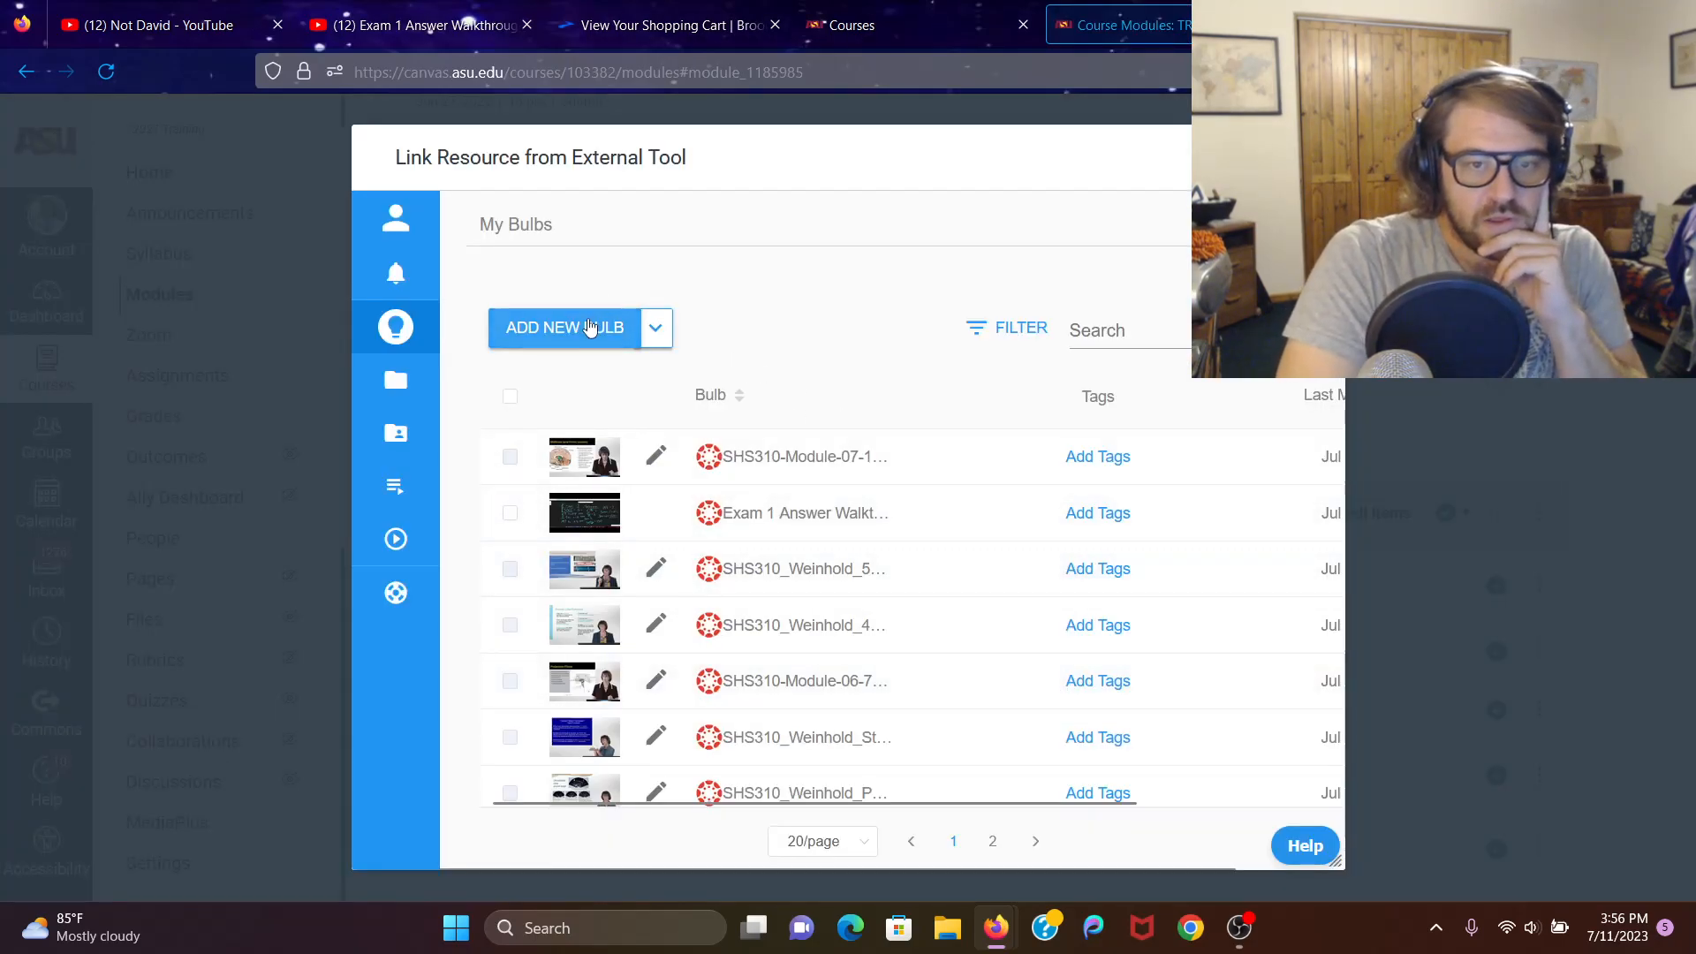
Look through both pages of My Bulbs for the Helmholtz Resonance in a Beer Bottle bulb
scroll(753, 521, "down", 10)
scroll(755, 522, "up", 12)
scroll(756, 522, "down", 4)
scroll(1096, 469, "down", 6)
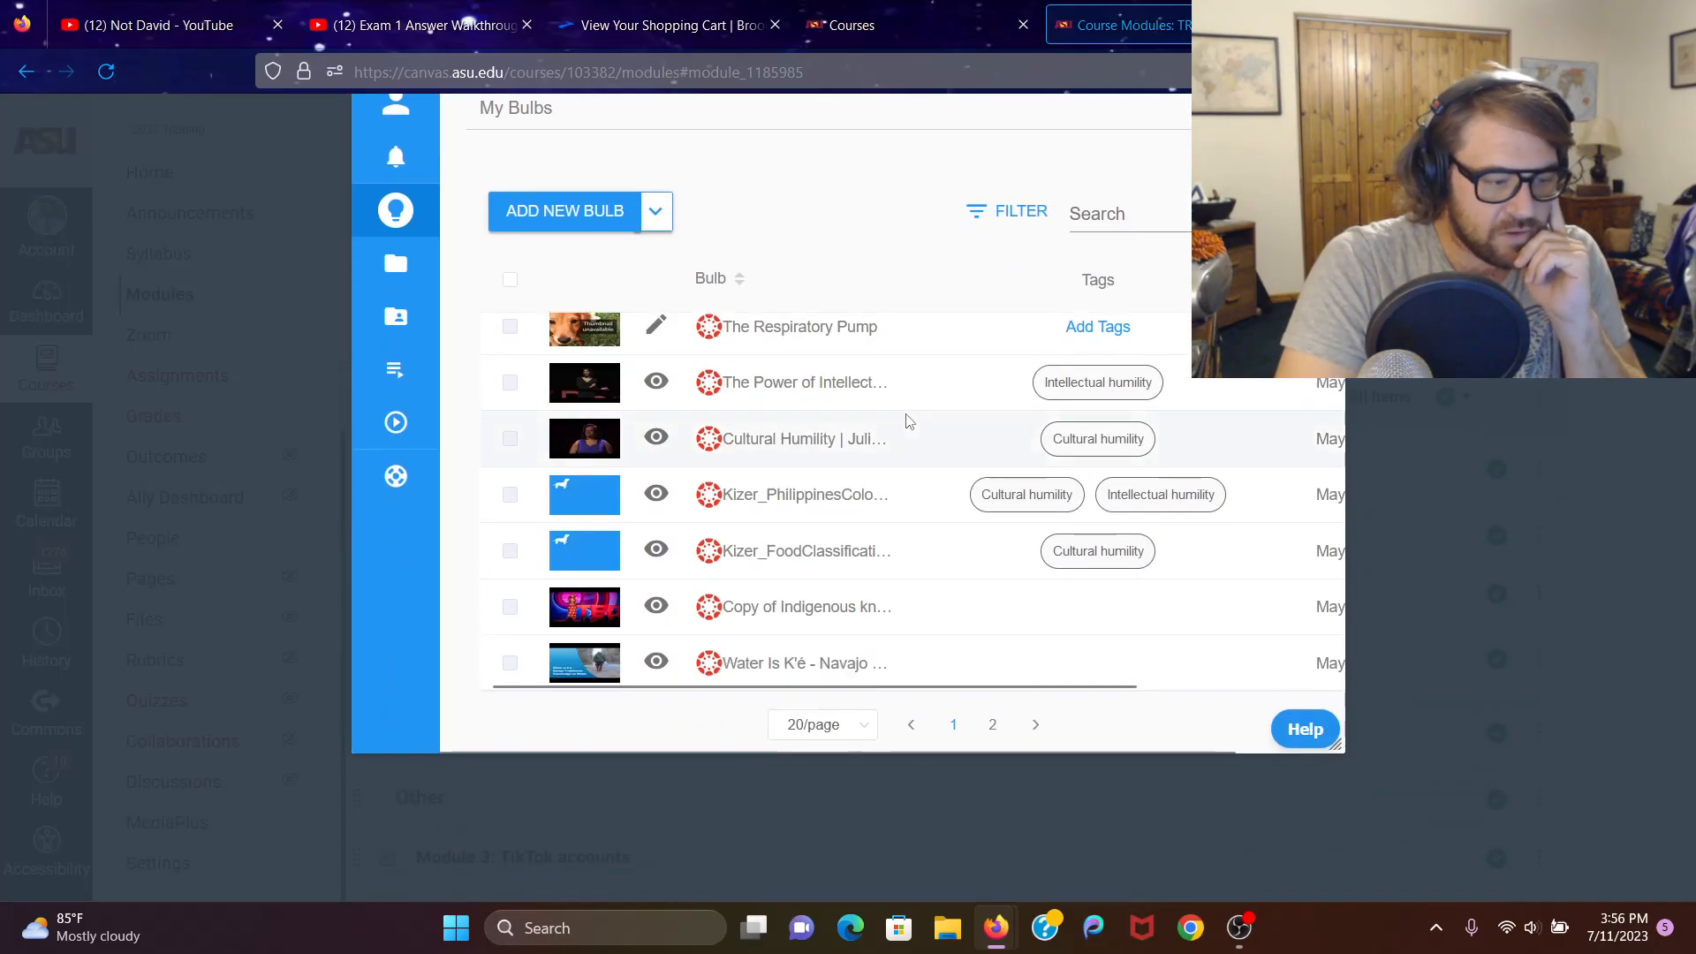
scroll(901, 442, "up", 4)
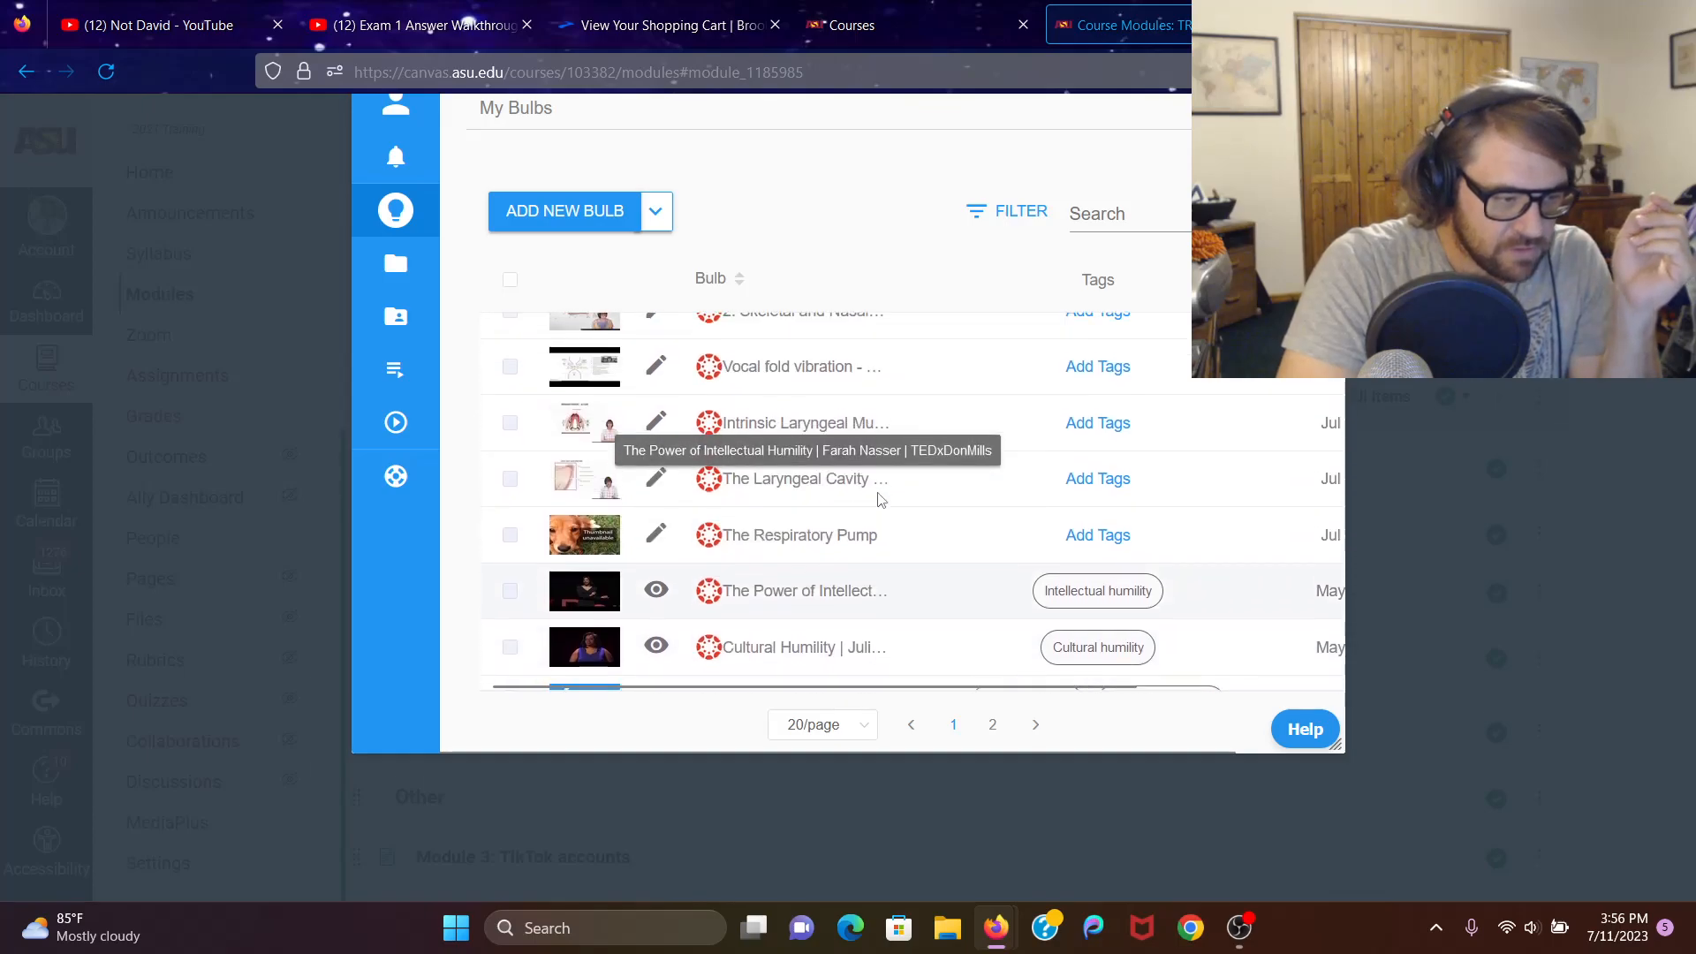
scroll(890, 524, "up", 9)
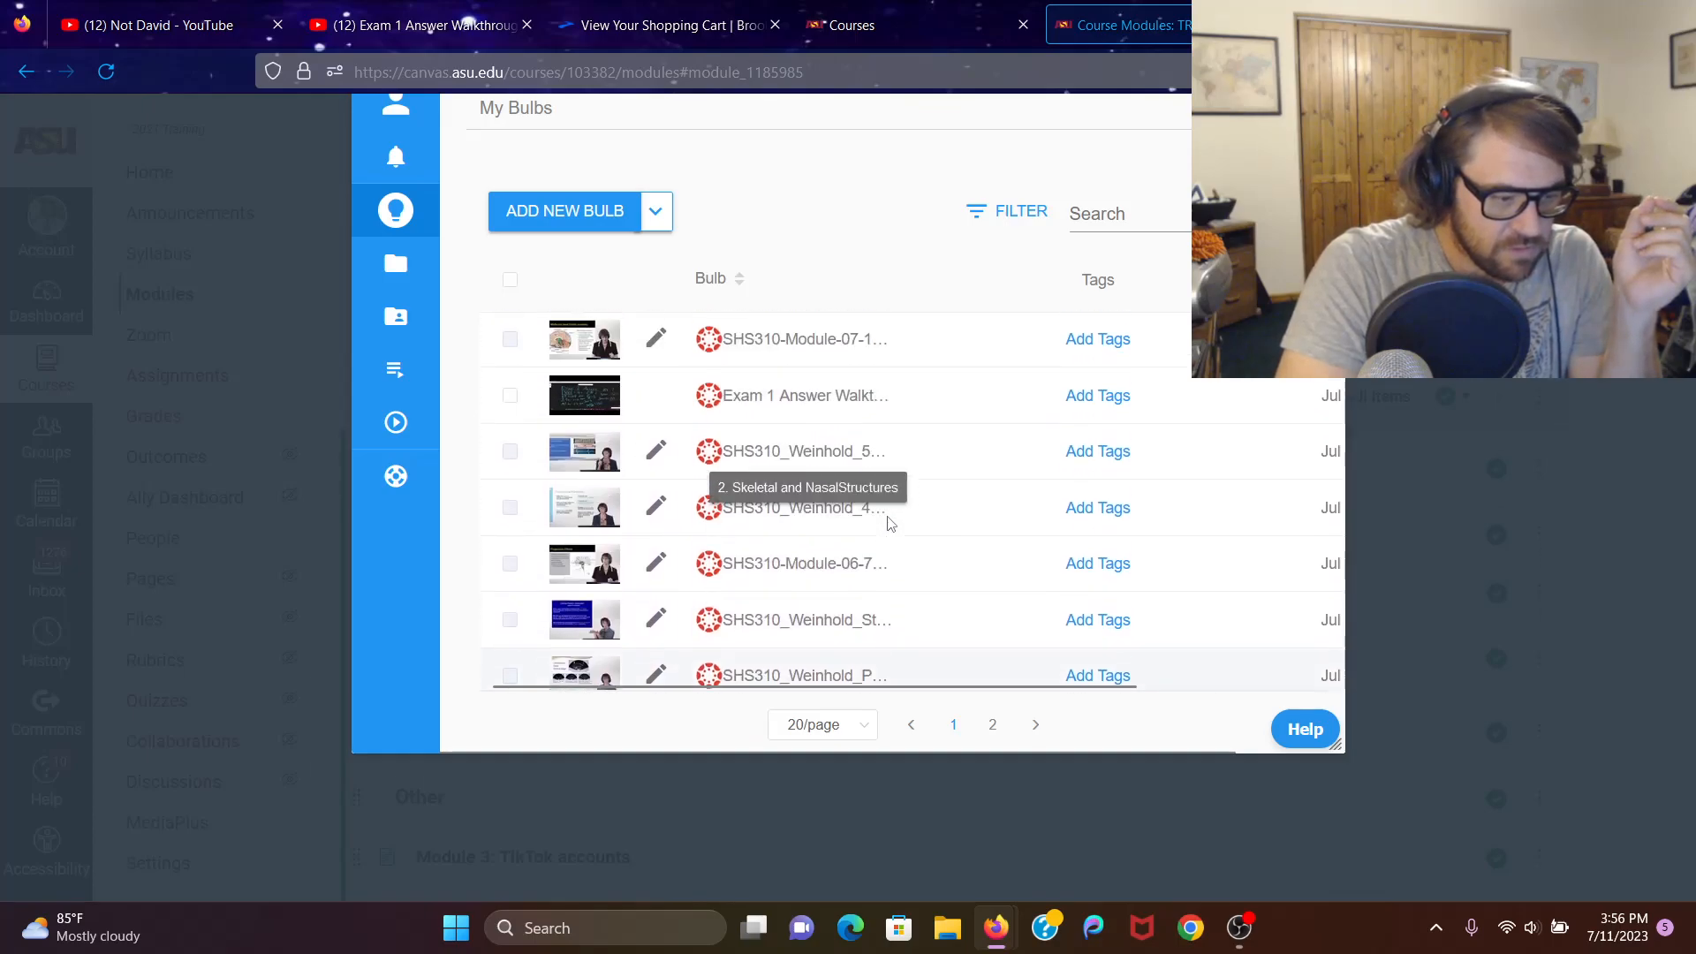
left_click(994, 732)
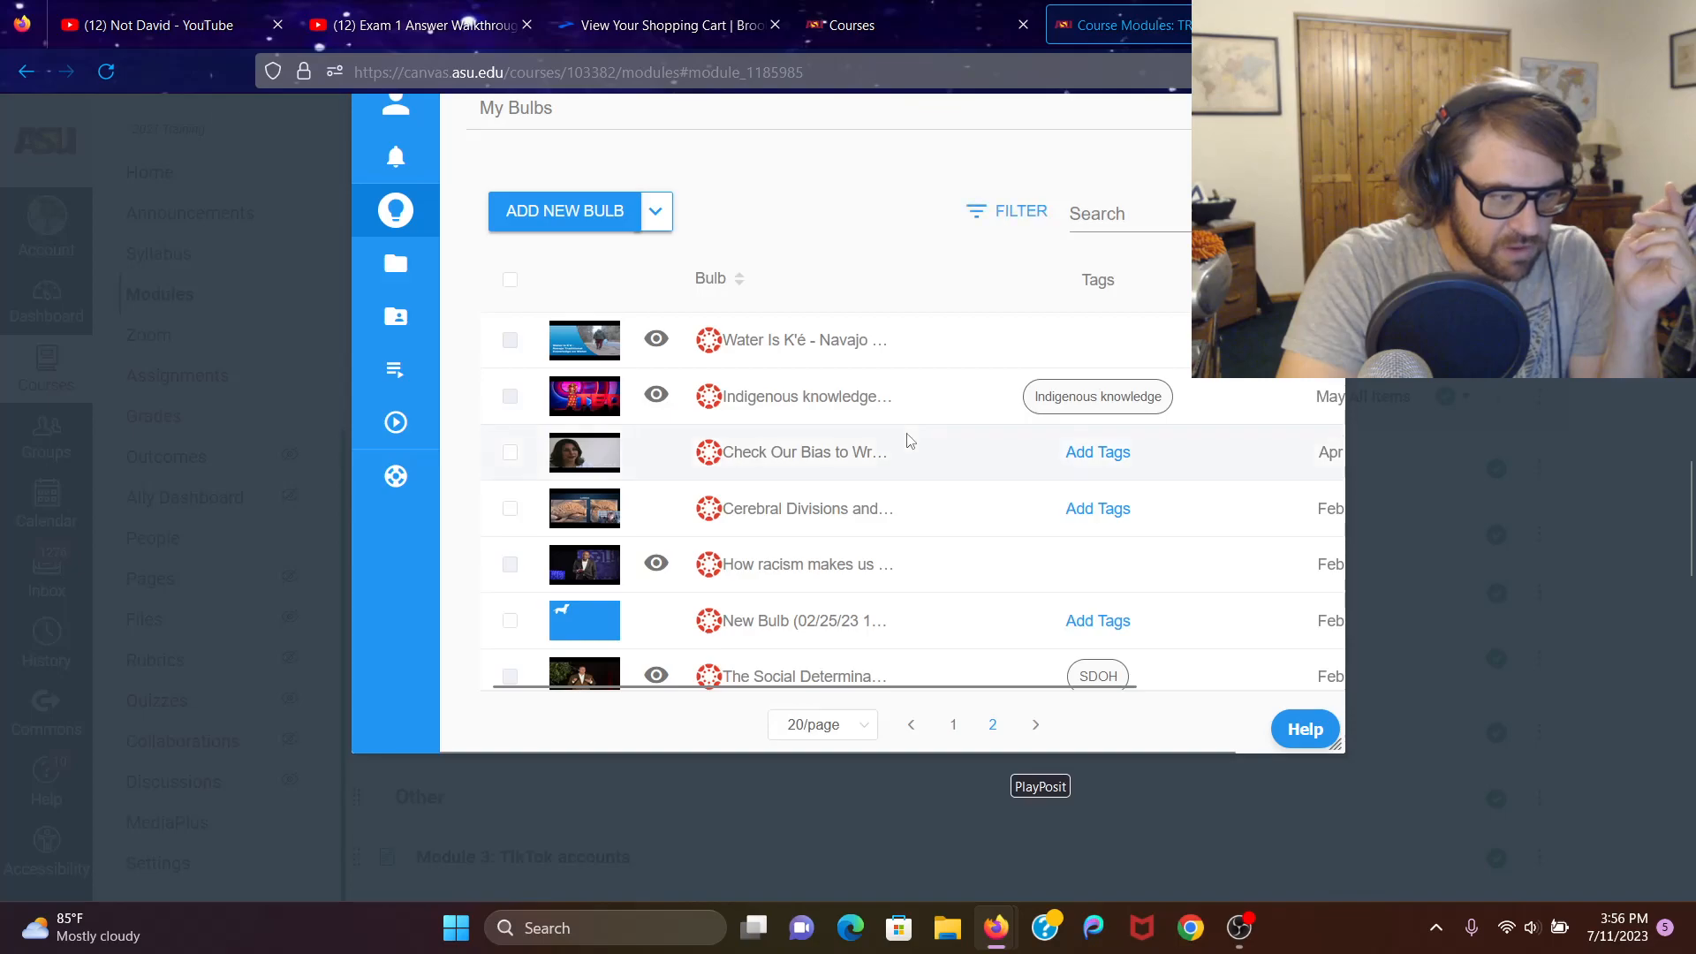
scroll(871, 422, "down", 4)
scroll(870, 419, "down", 1)
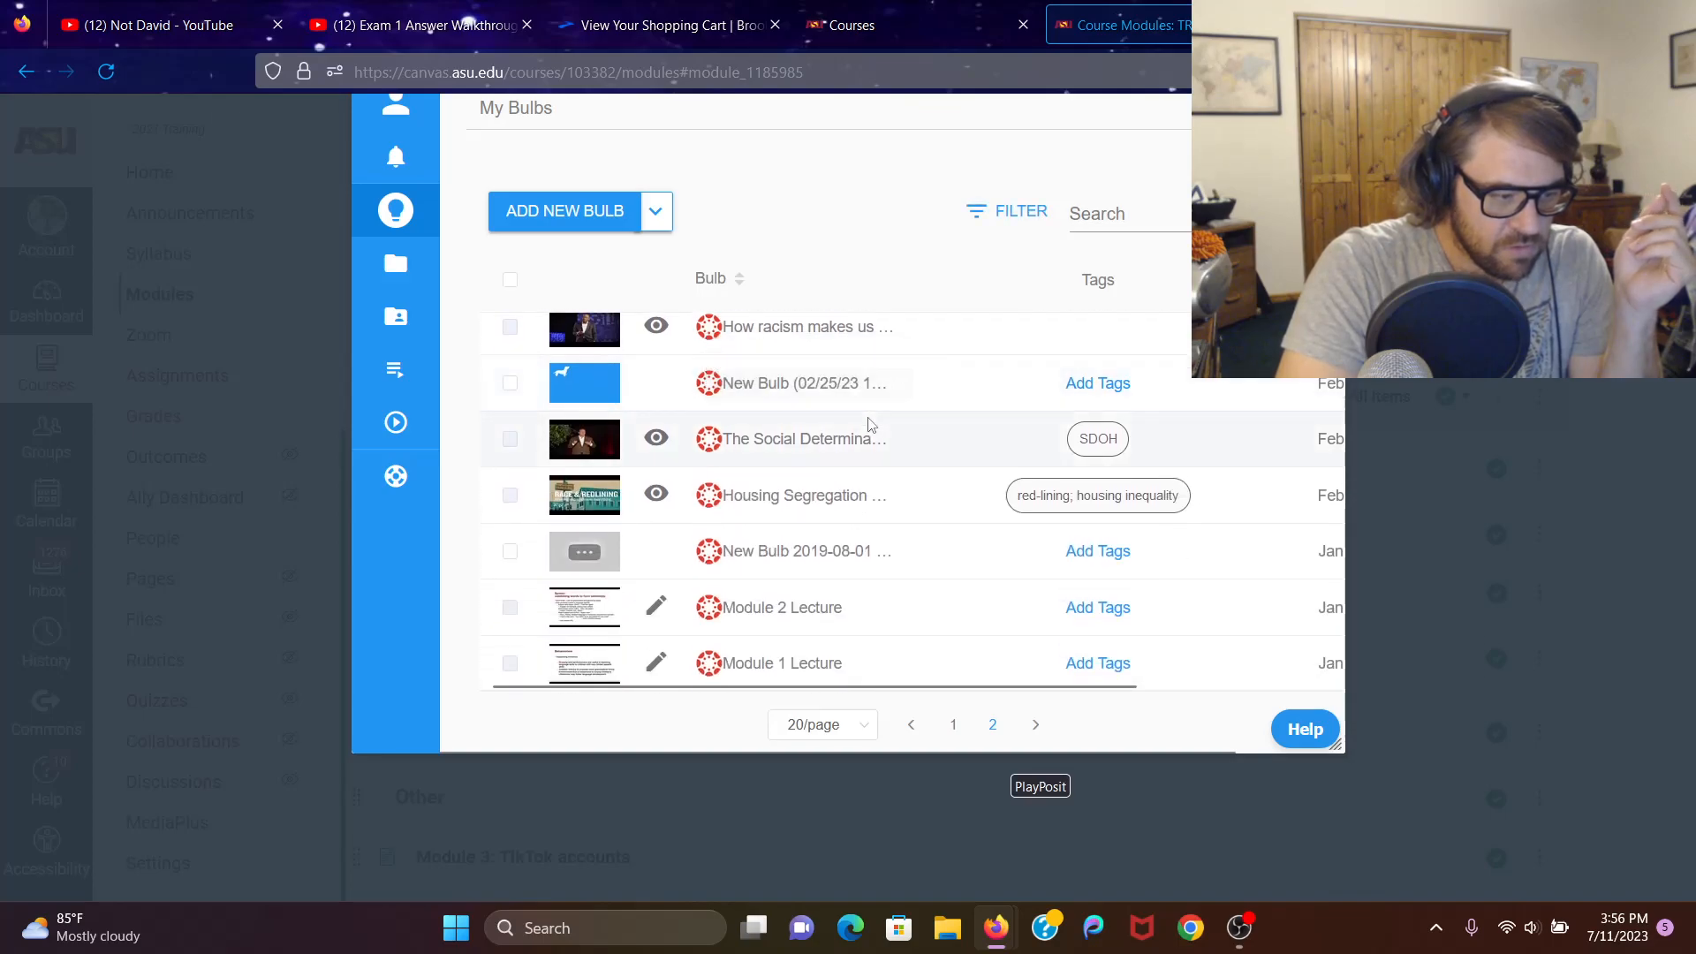
scroll(875, 426, "up", 5)
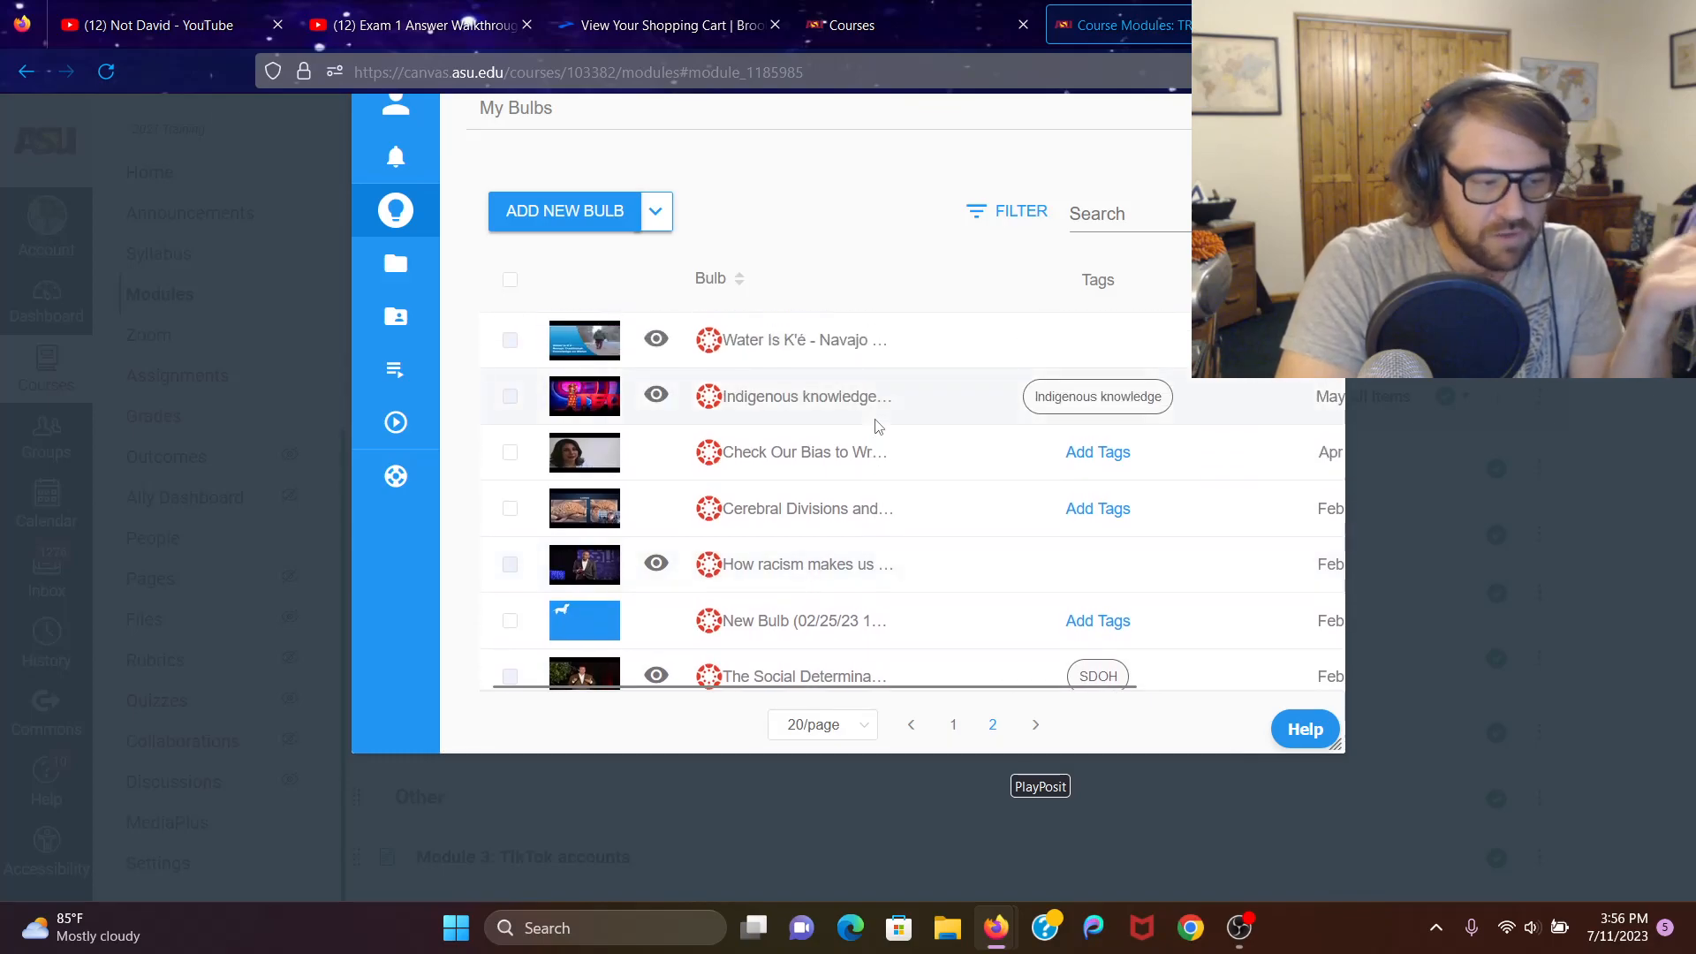
scroll(877, 427, "up", 2)
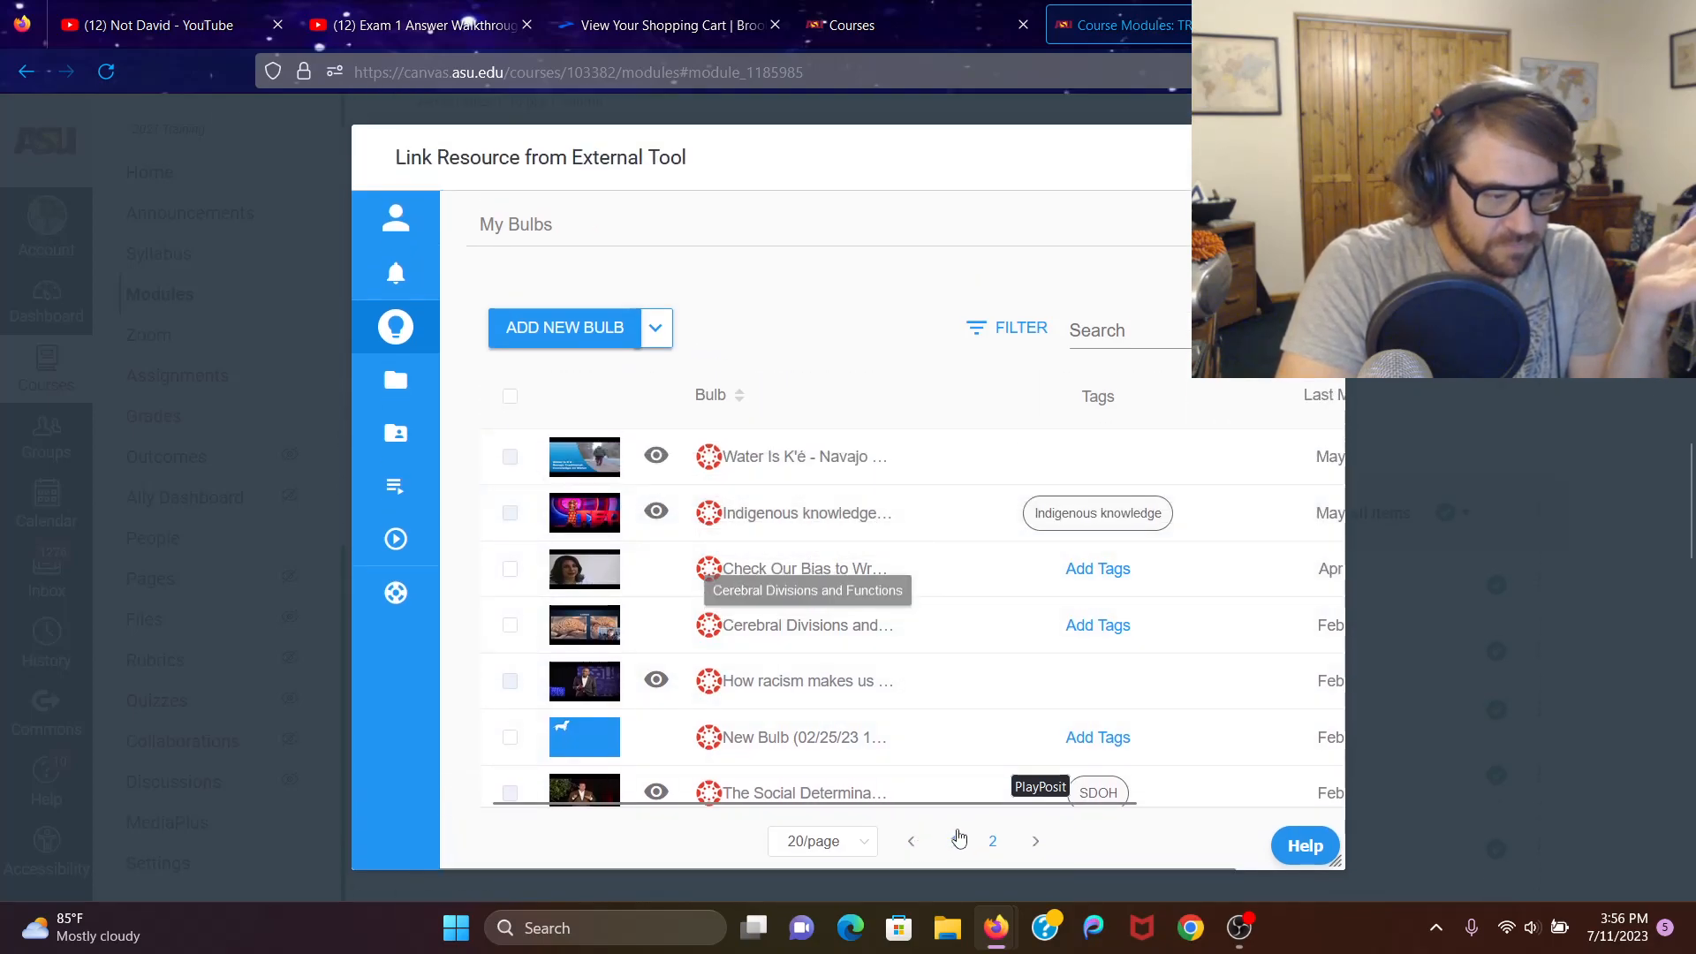
left_click(953, 841)
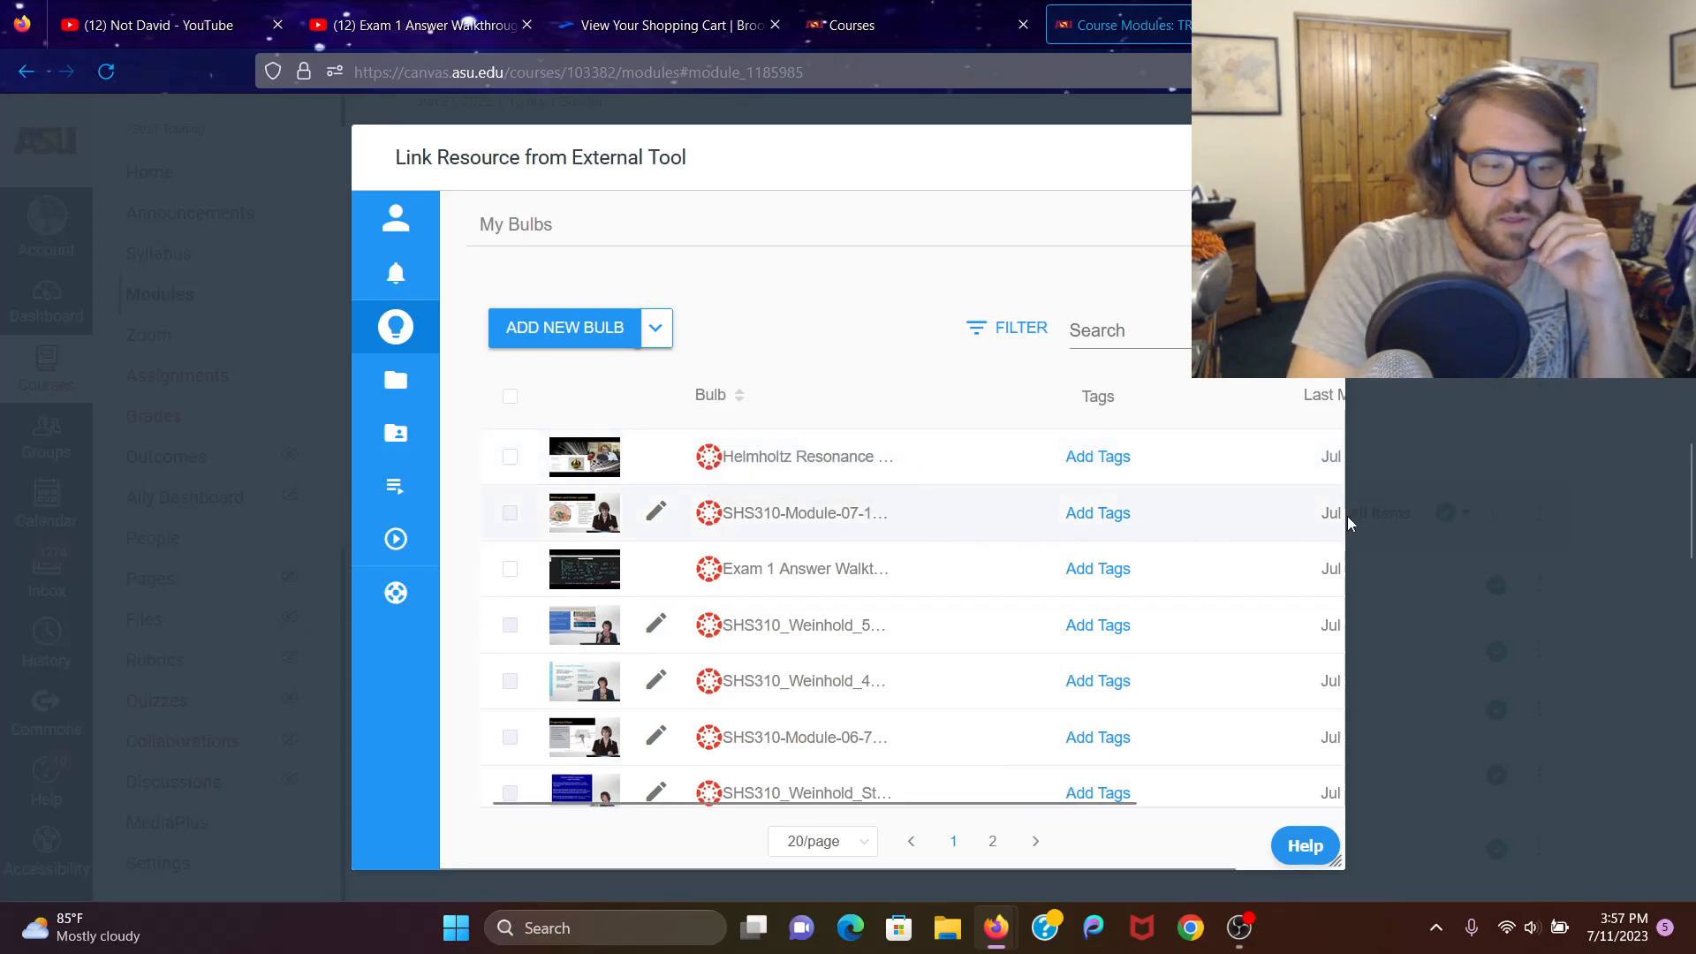
Widen and reposition the Link Resource from External Tool dialog to fit all columns of the bulb list
left_click_drag(1342, 516, 1691, 495)
left_click_drag(1225, 144, 914, 136)
left_click_drag(1378, 429, 1615, 426)
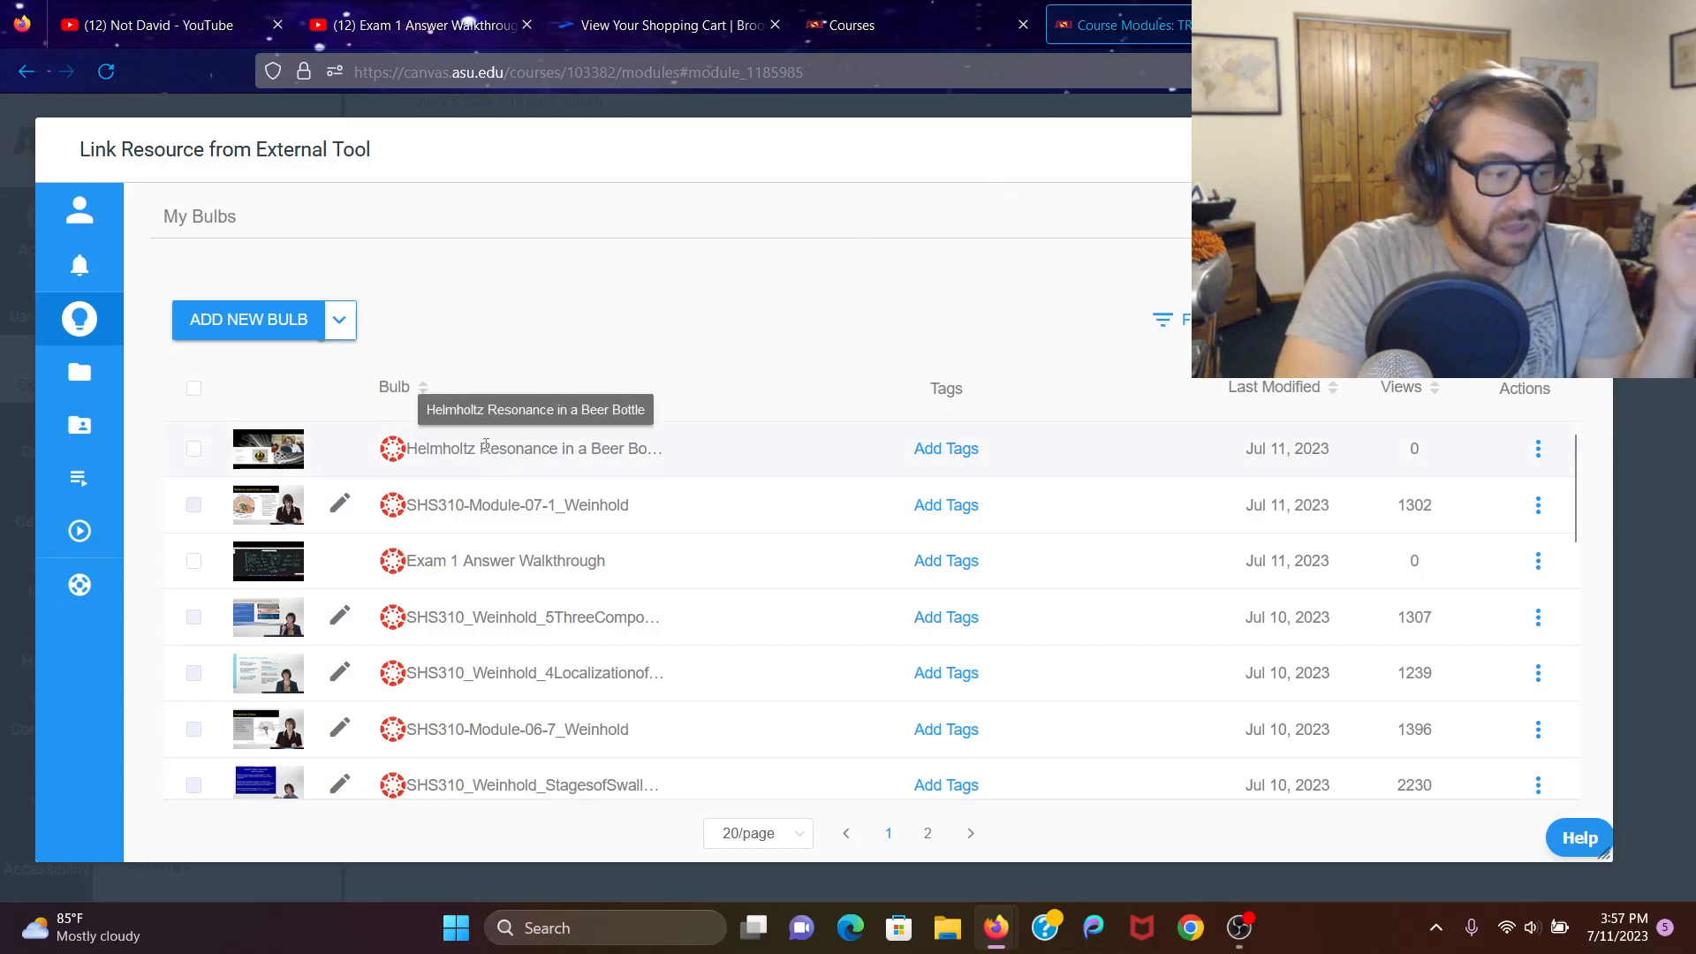
Link the Helmholtz Resonance in a Beer Bottle bulb as a Self Paced, 800 by 600 embed and add it to Module 3: Unconscious Bias
left_click(1538, 452)
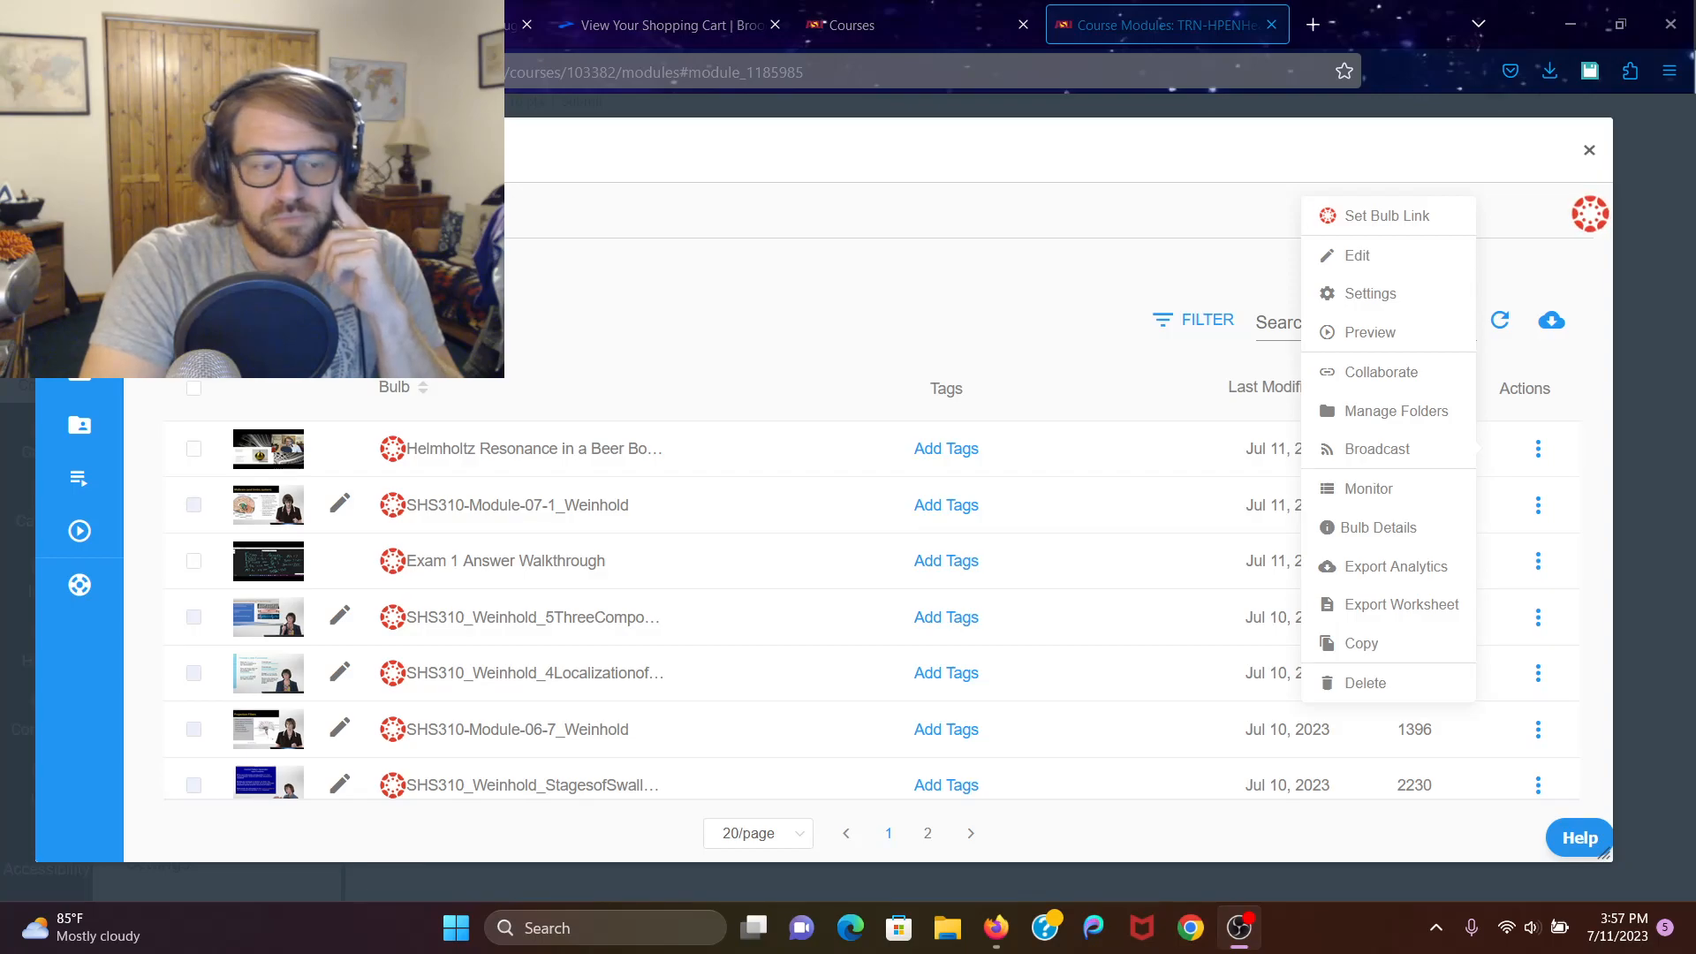
left_click(1140, 236)
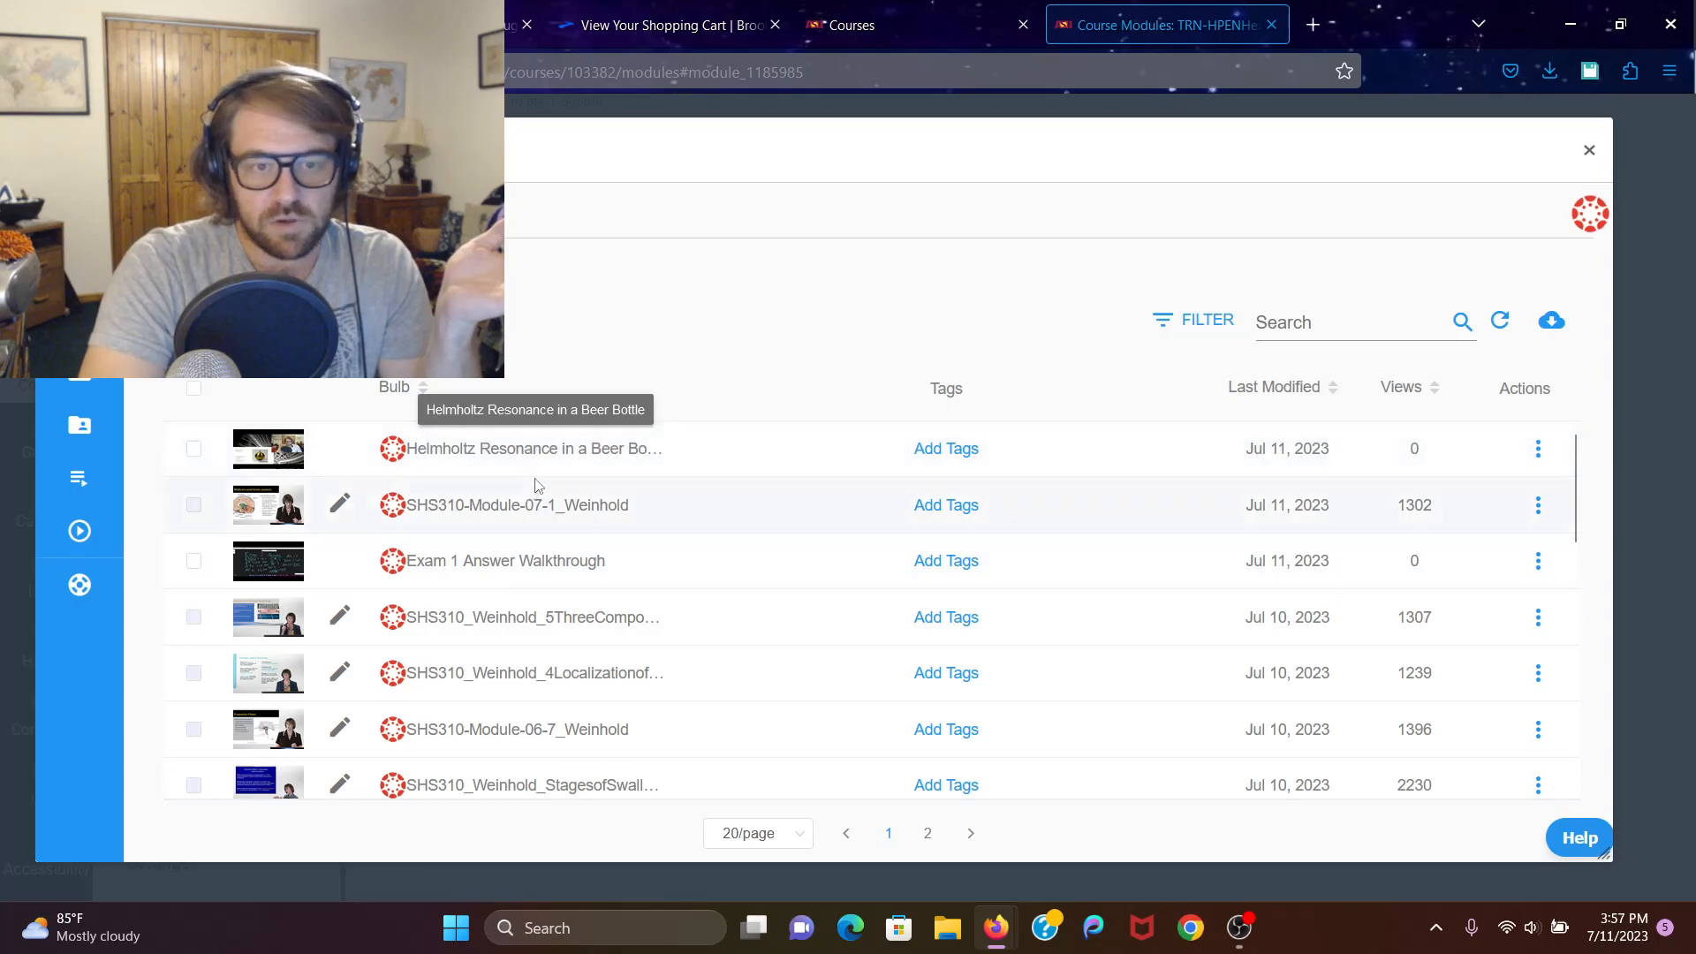
left_click(1538, 451)
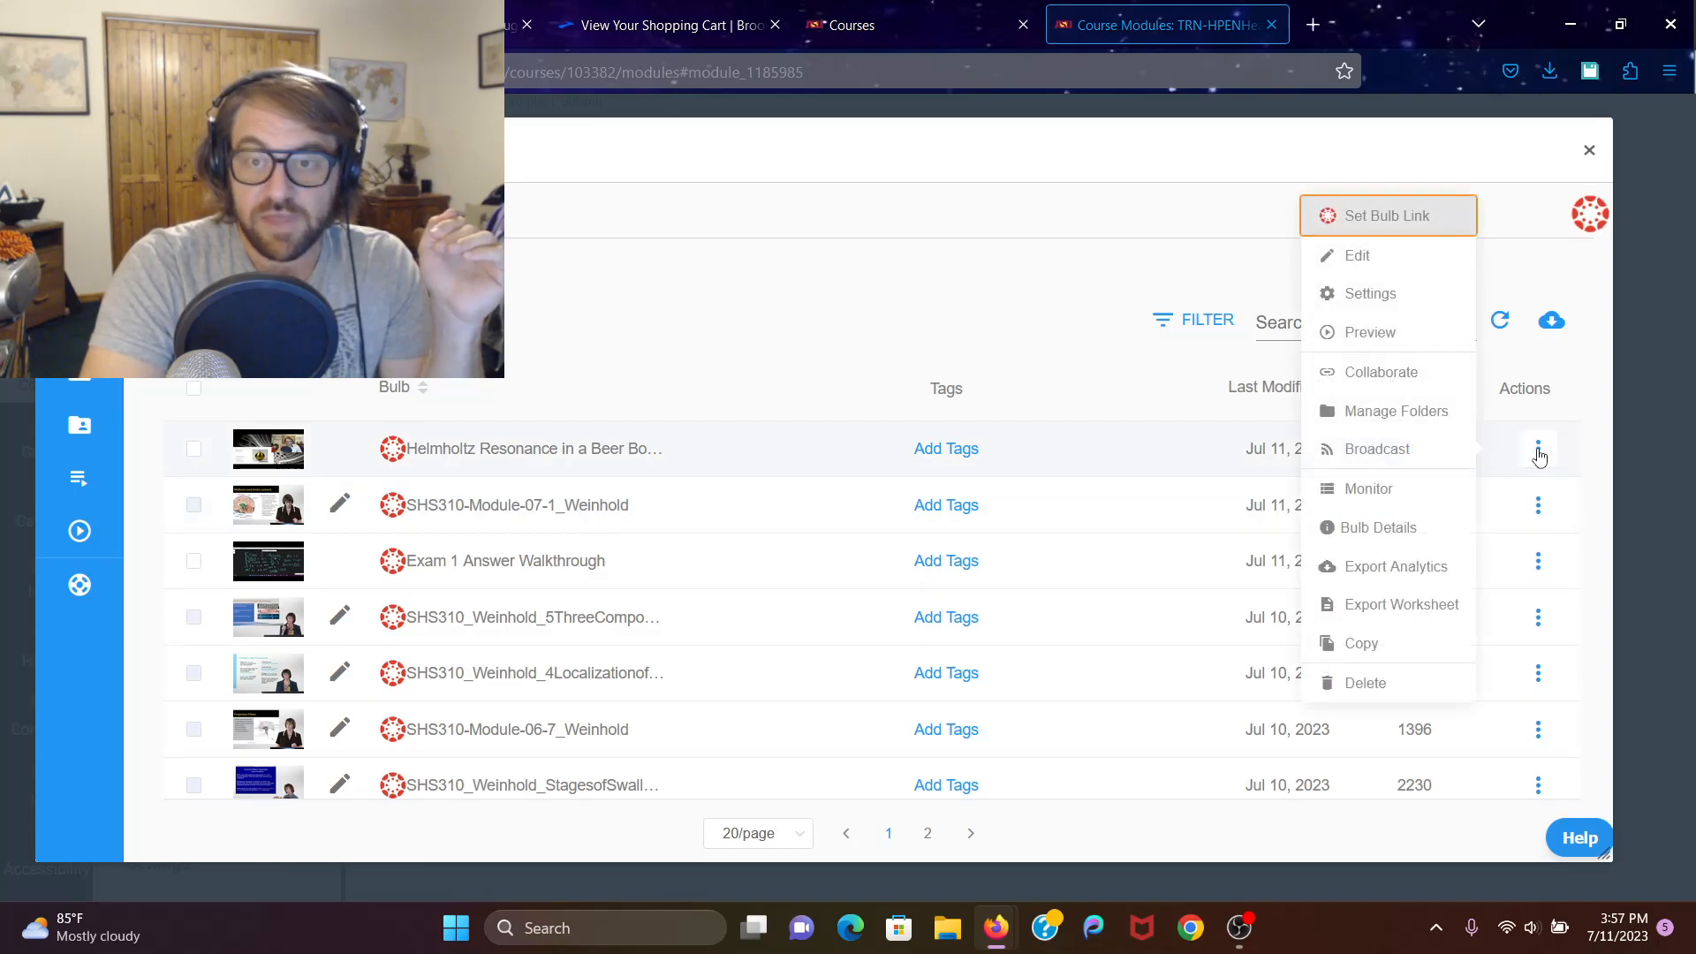
left_click(1397, 223)
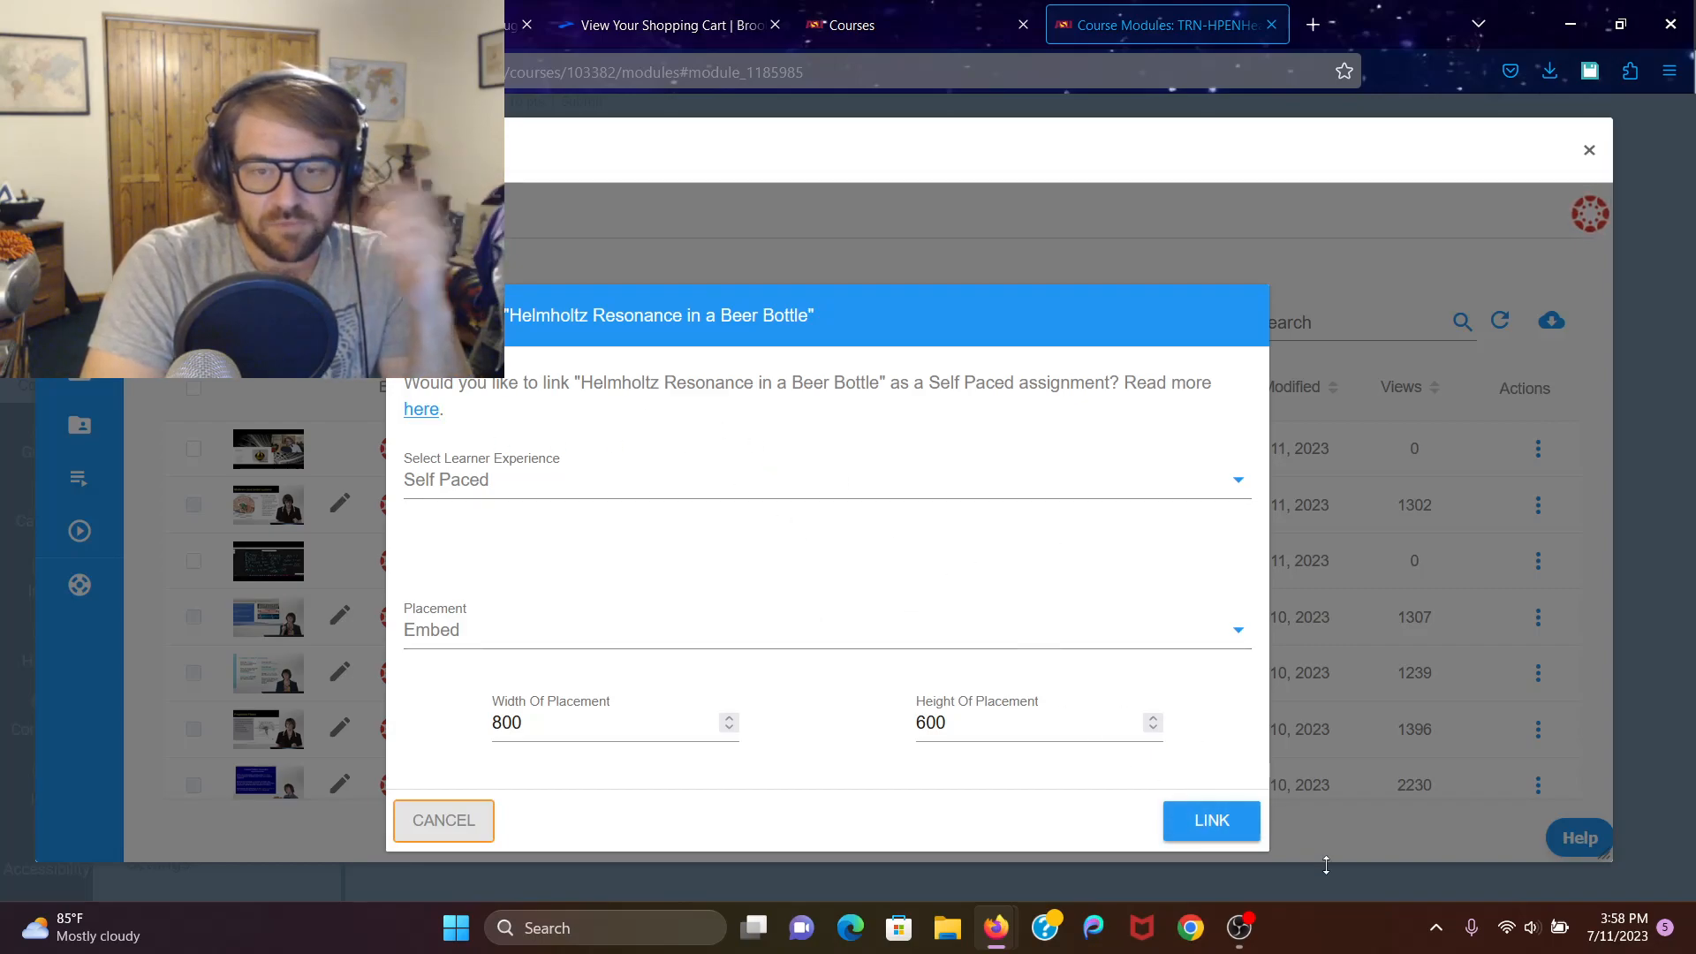
left_click(1204, 826)
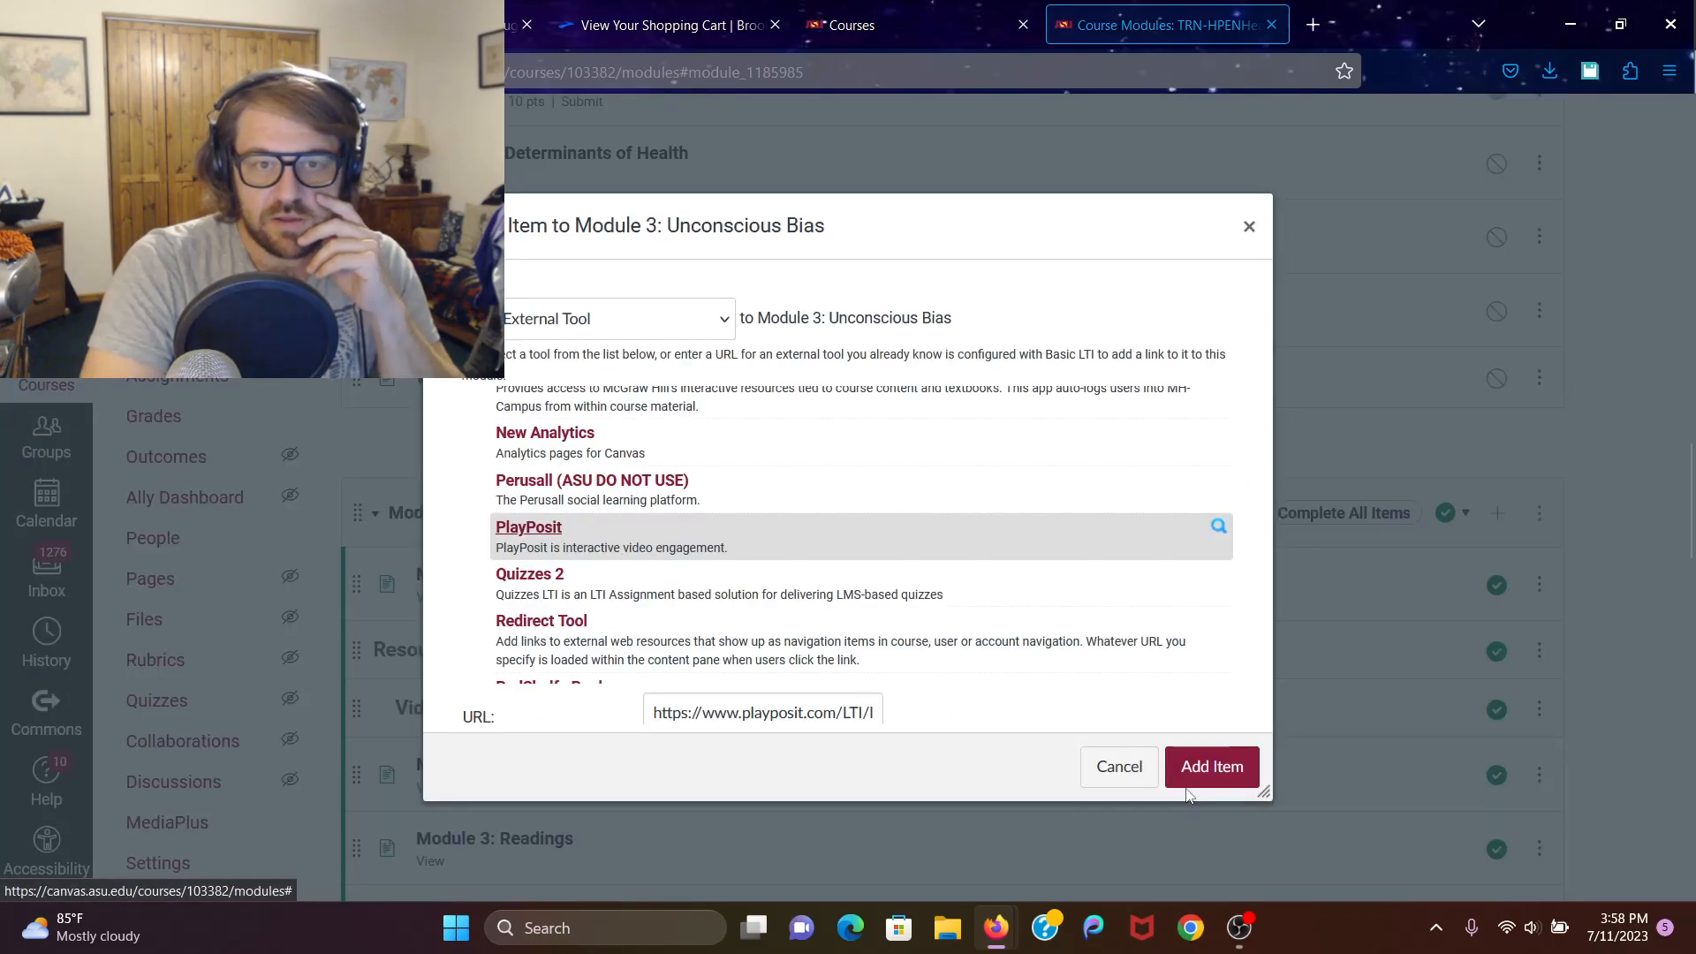
left_click(1204, 768)
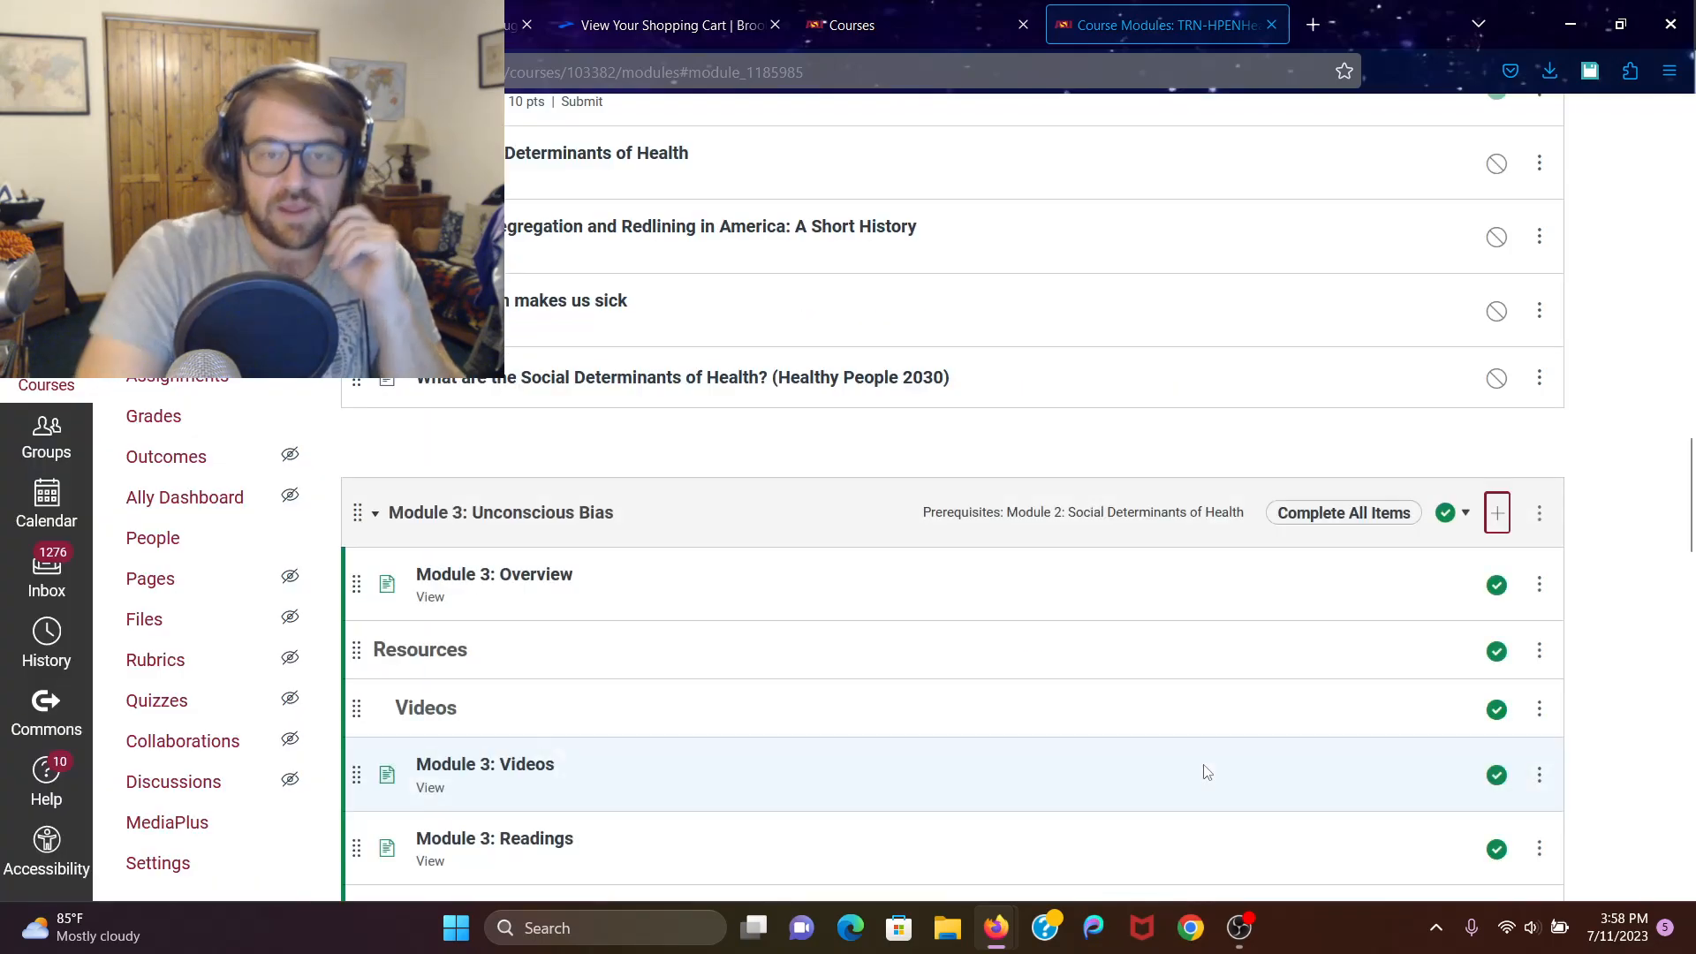
Find the Helmholtz Resonance in a Beer Bottle item at the end of Module 3 and open it
scroll(1586, 526, "down", 10)
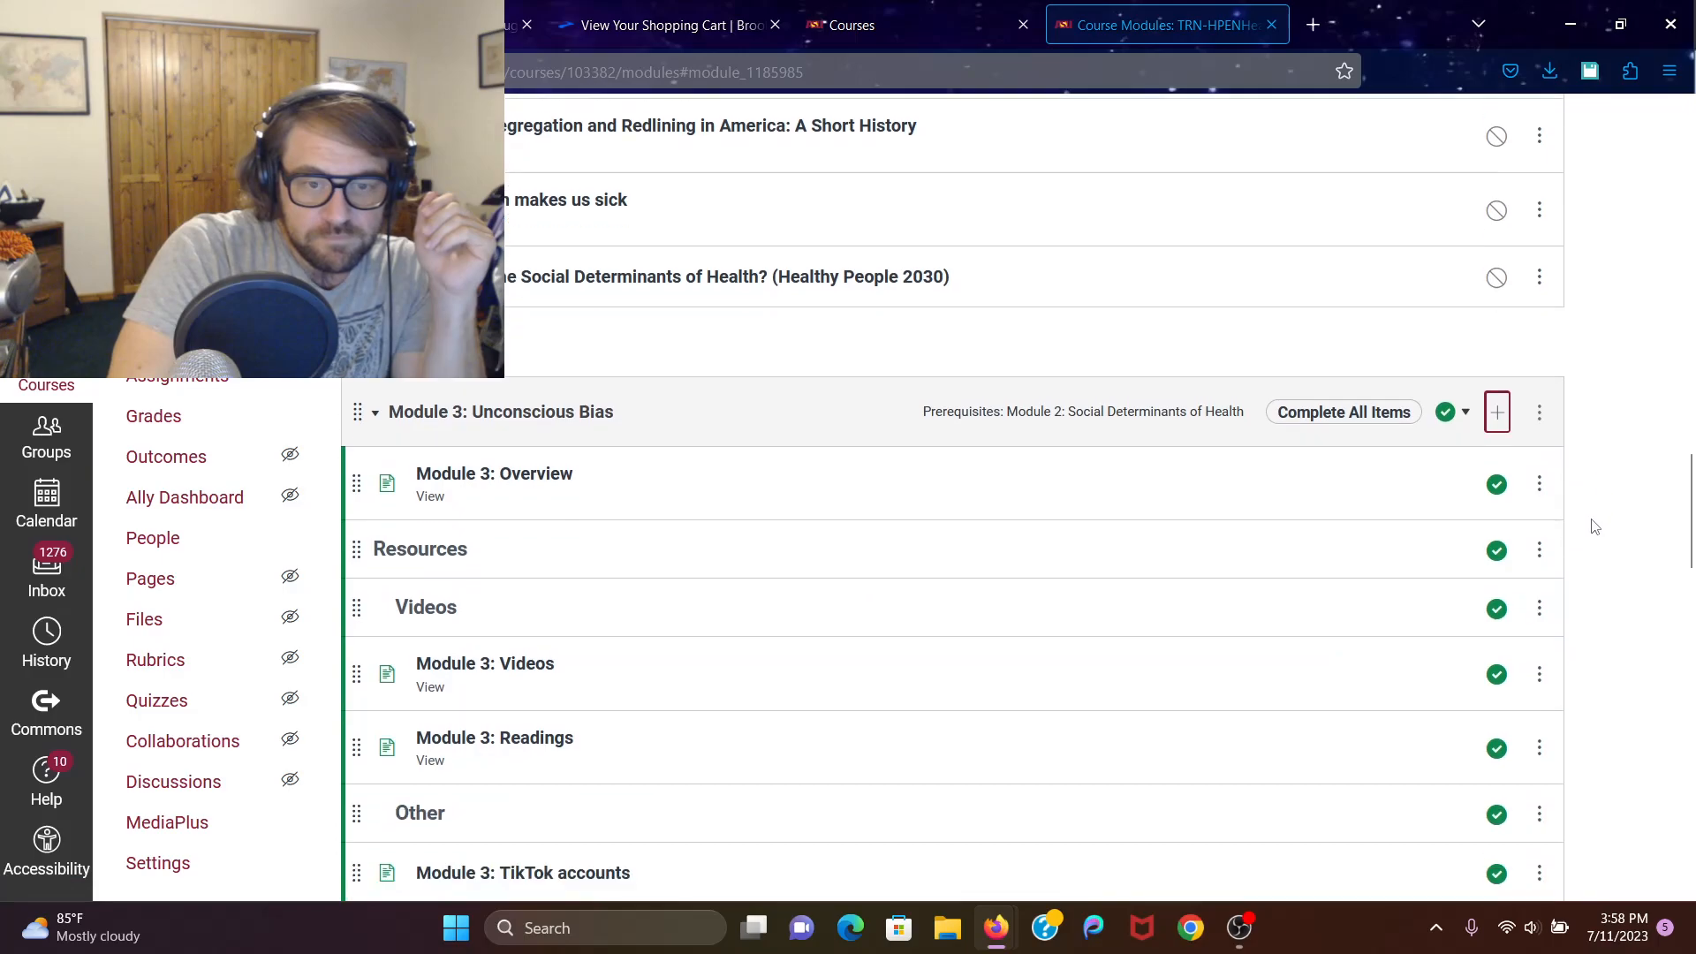
scroll(1597, 530, "down", 1)
scroll(1594, 530, "up", 4)
scroll(1564, 548, "down", 1)
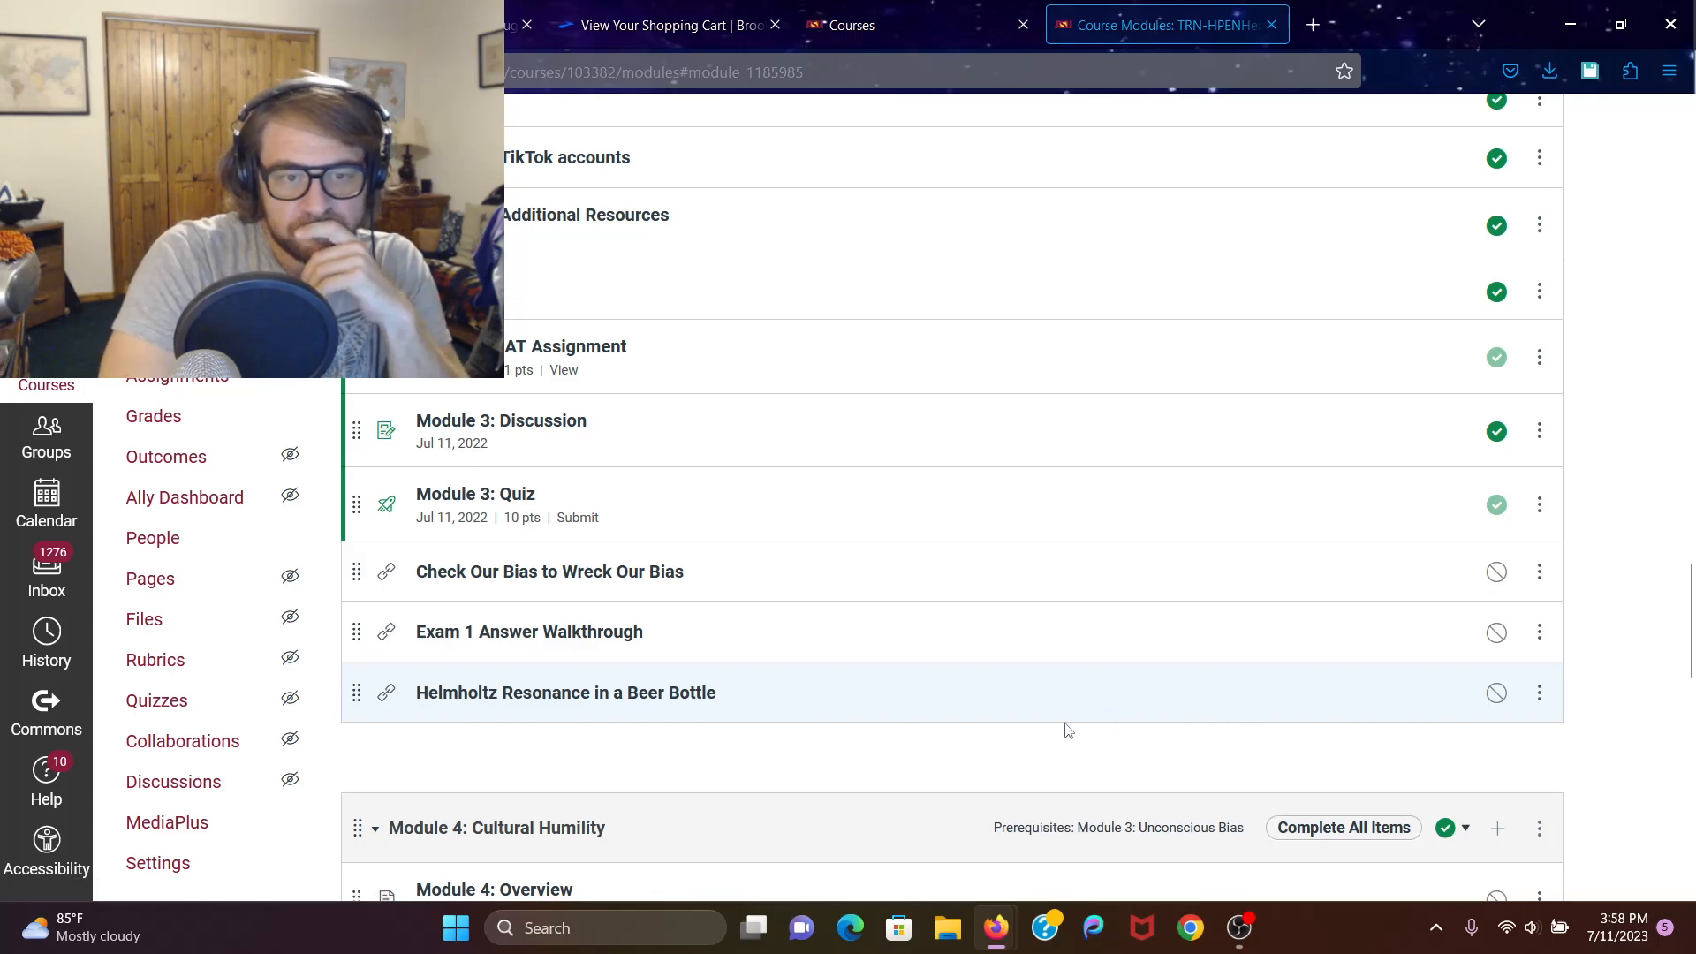
left_click(509, 703)
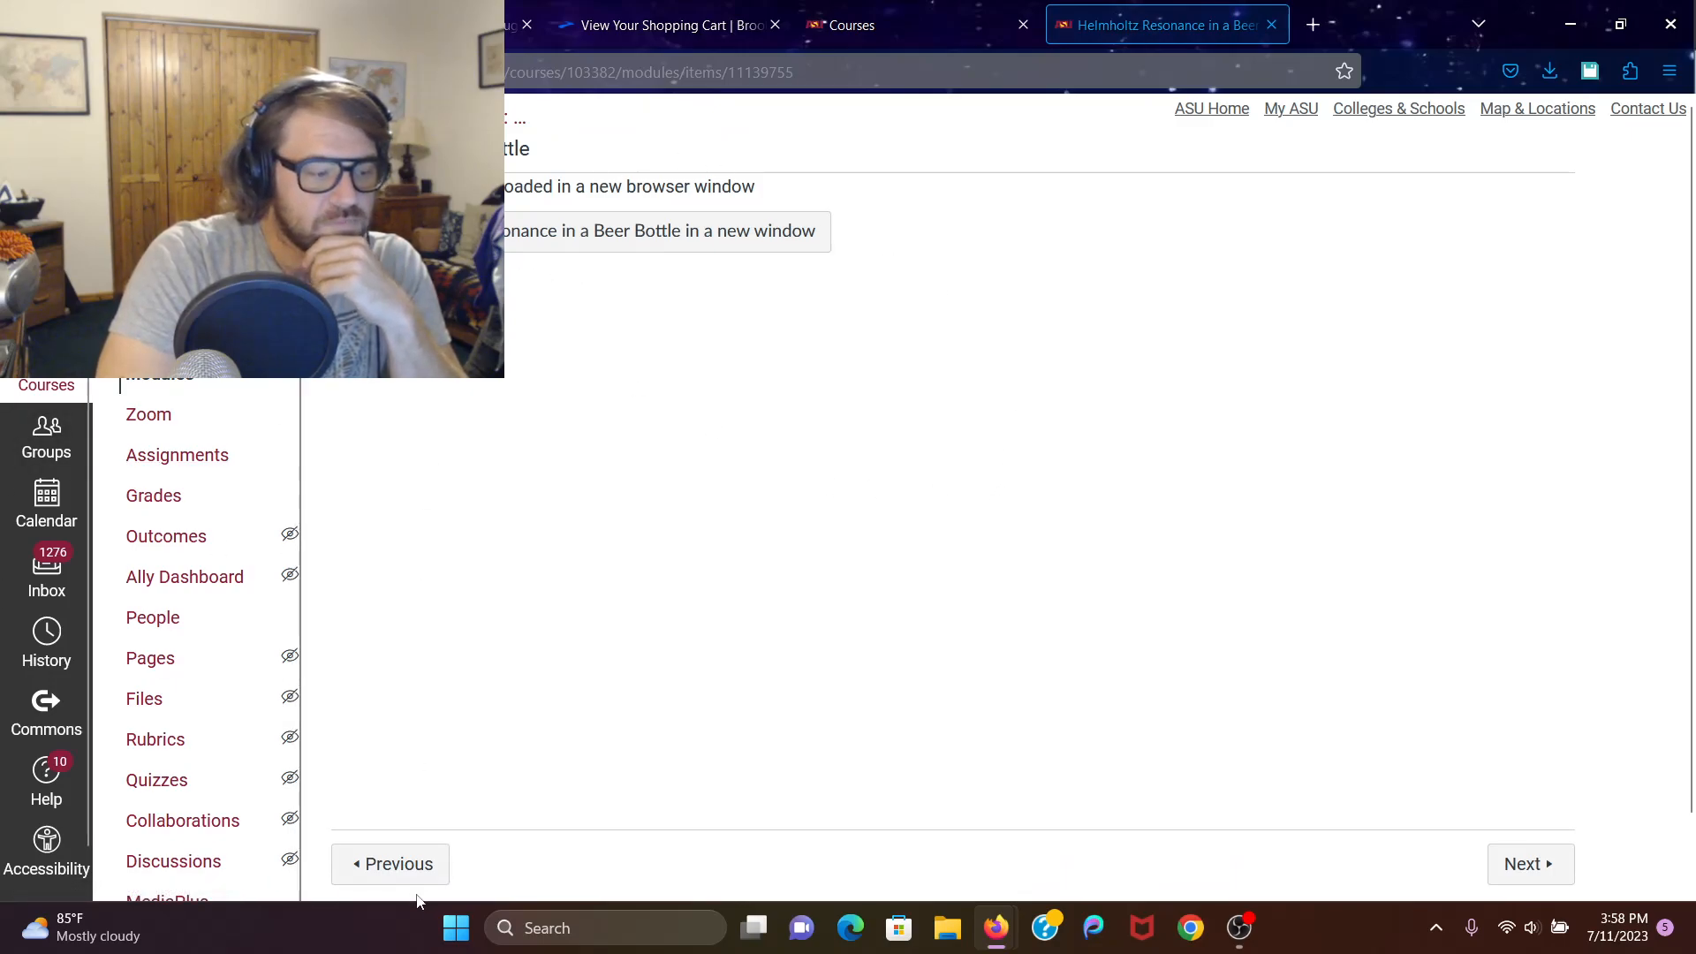
Return to the course's Modules page, preview it in Student View and leave the preview
left_click(154, 381)
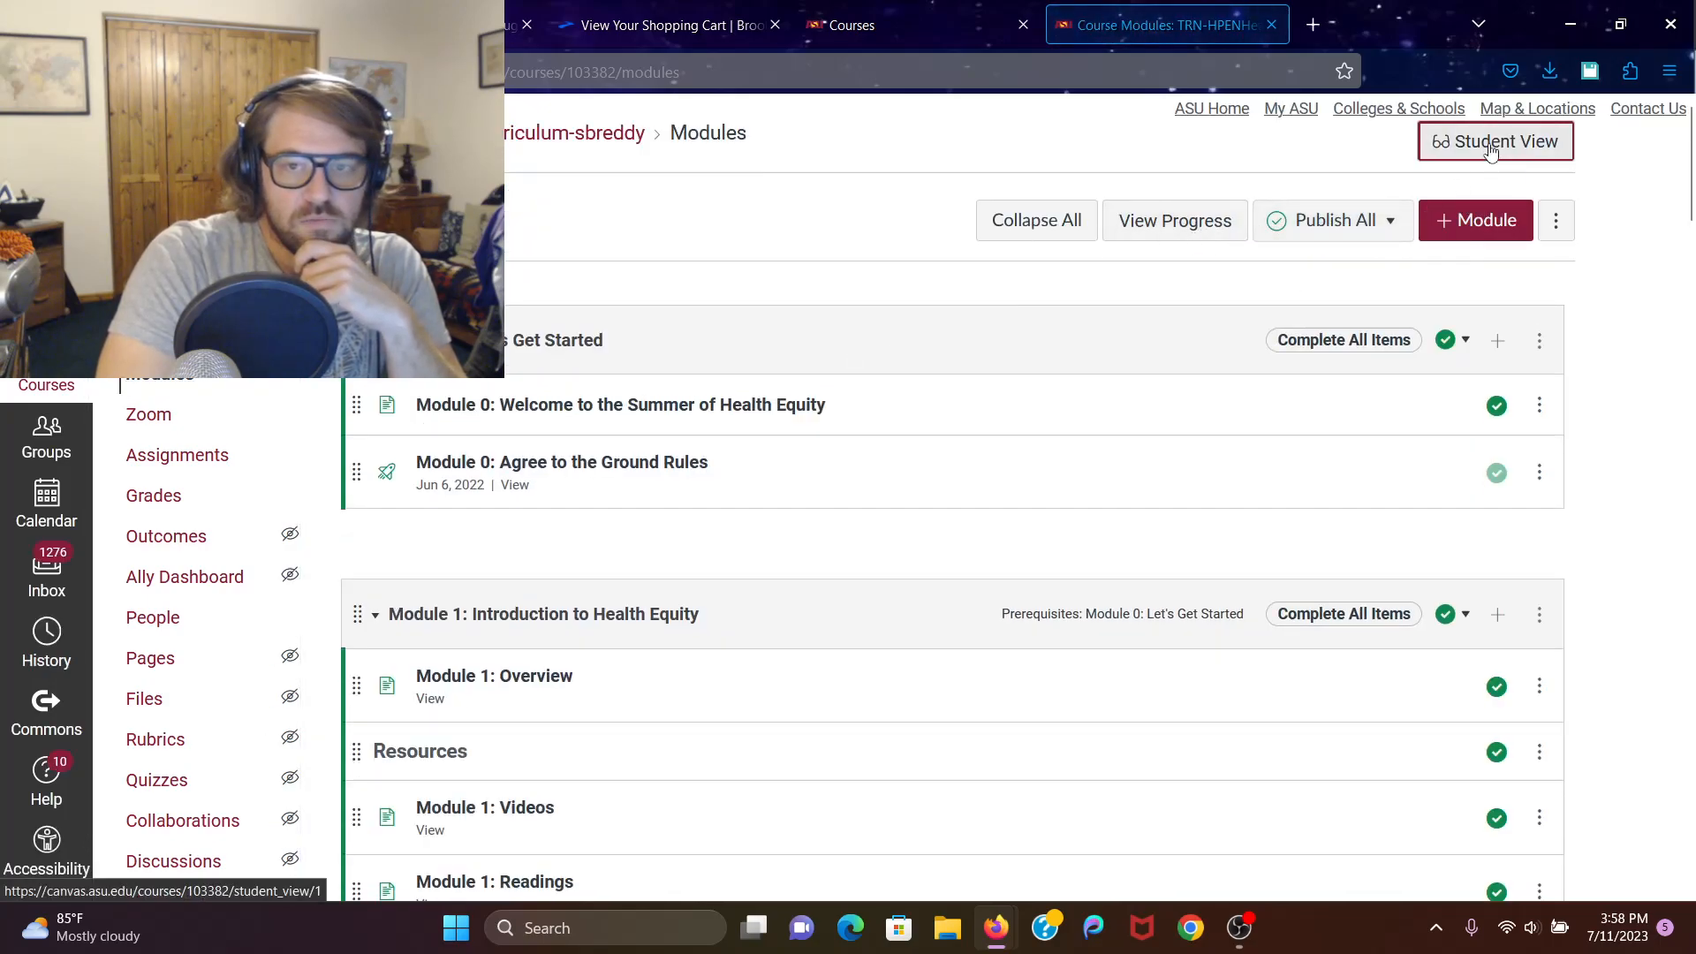
left_click(1428, 160)
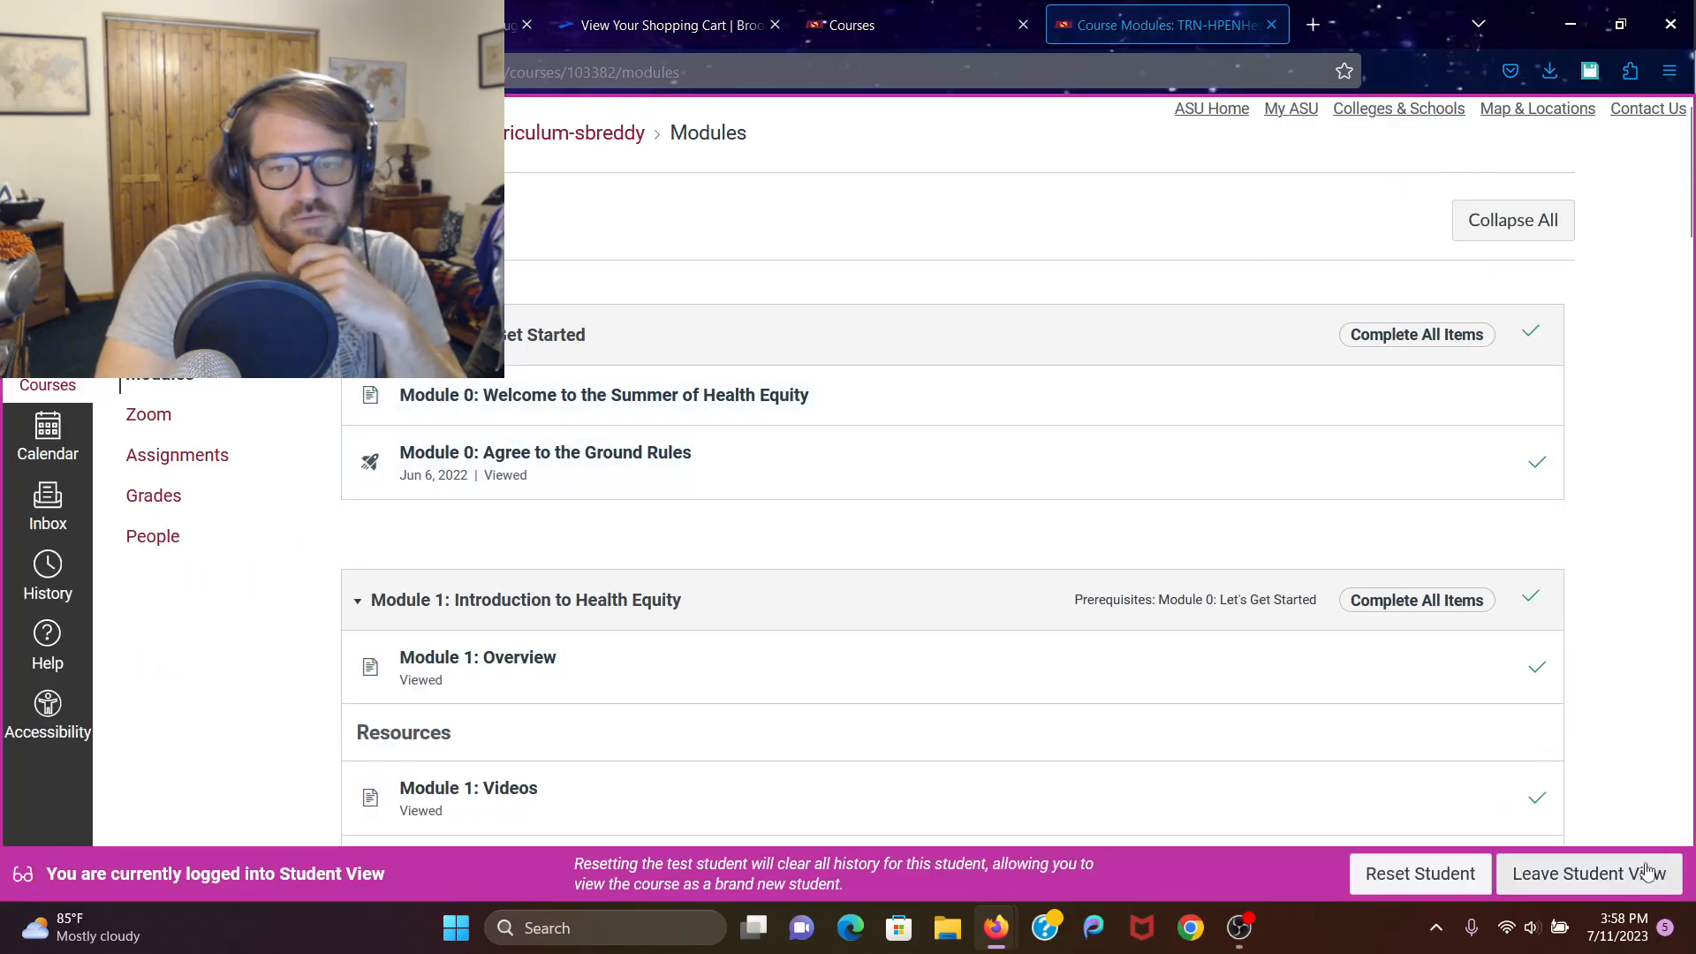
left_click(1618, 875)
Publish the Helmholtz Resonance in a Beer Bottle item at the end of Module 3
scroll(1315, 560, "down", 20)
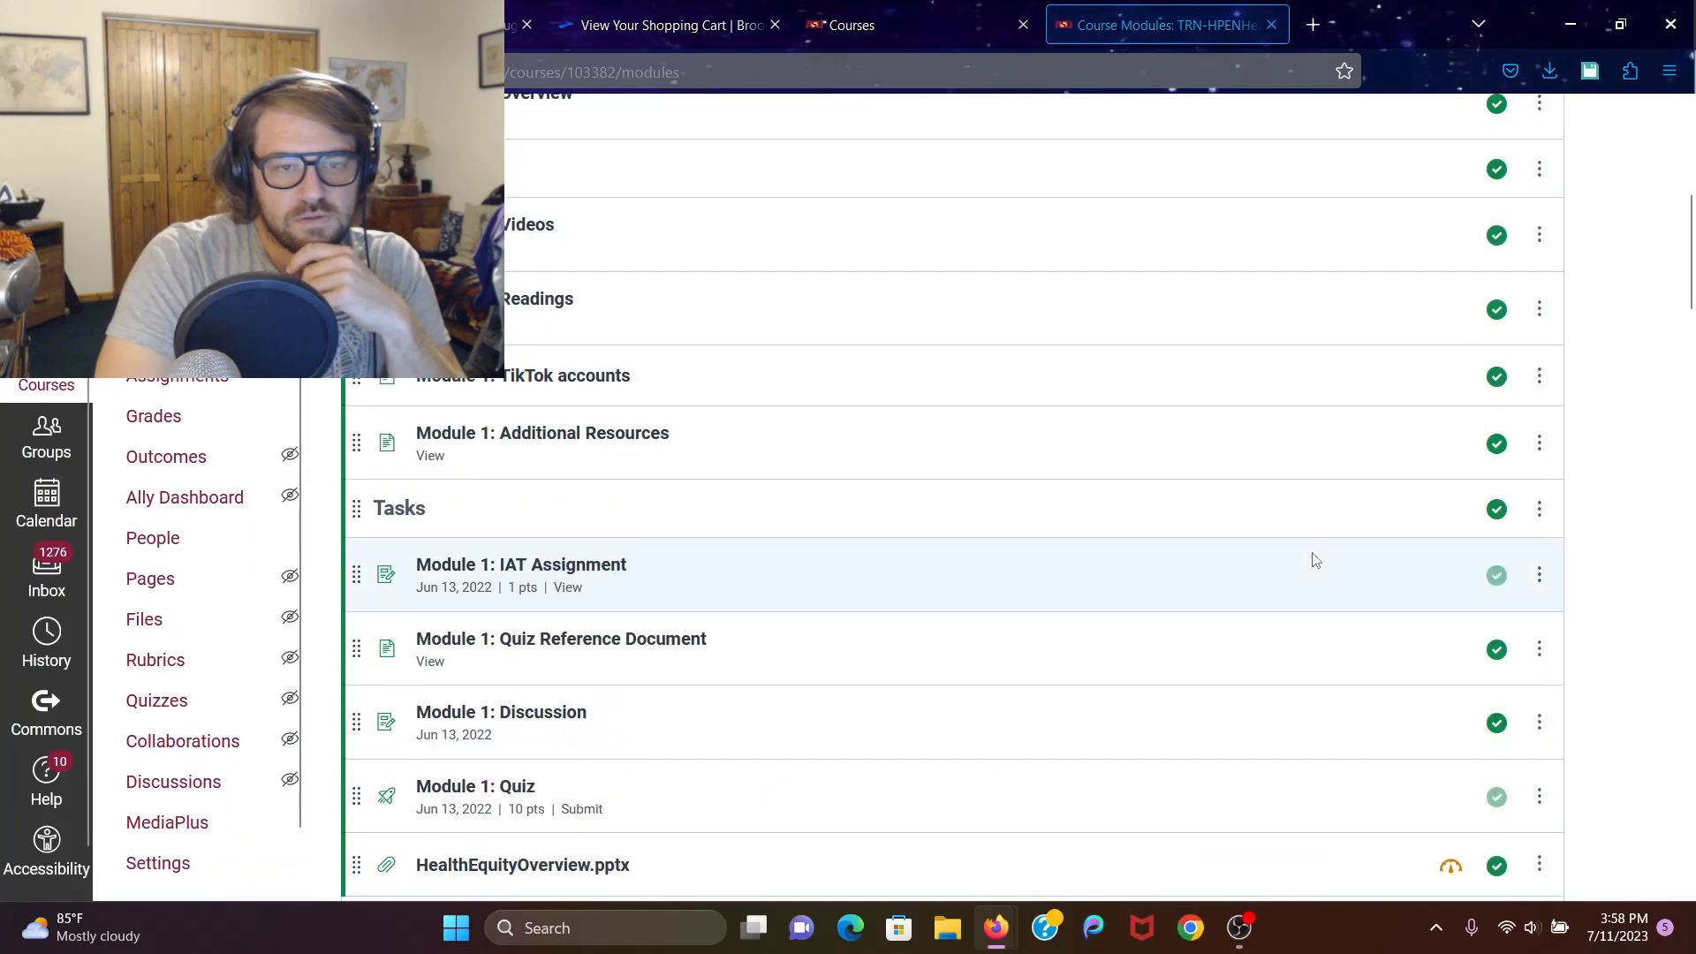
scroll(1315, 560, "down", 3)
scroll(1310, 560, "up", 8)
scroll(1282, 581, "down", 1)
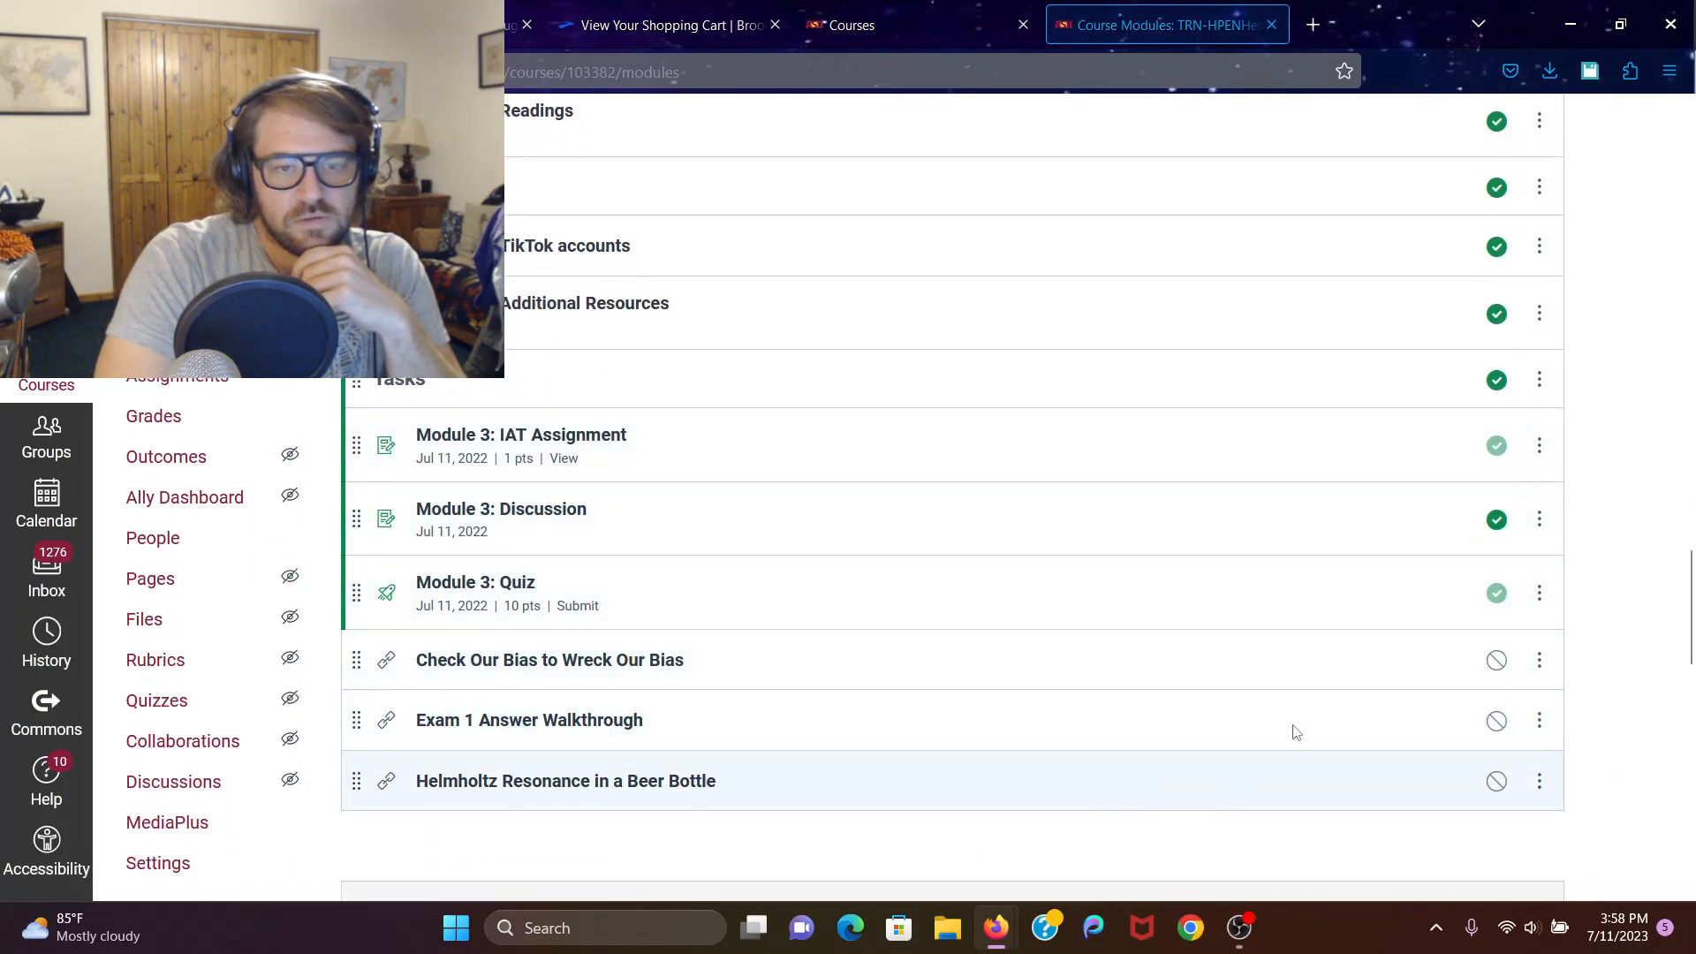
left_click(1495, 783)
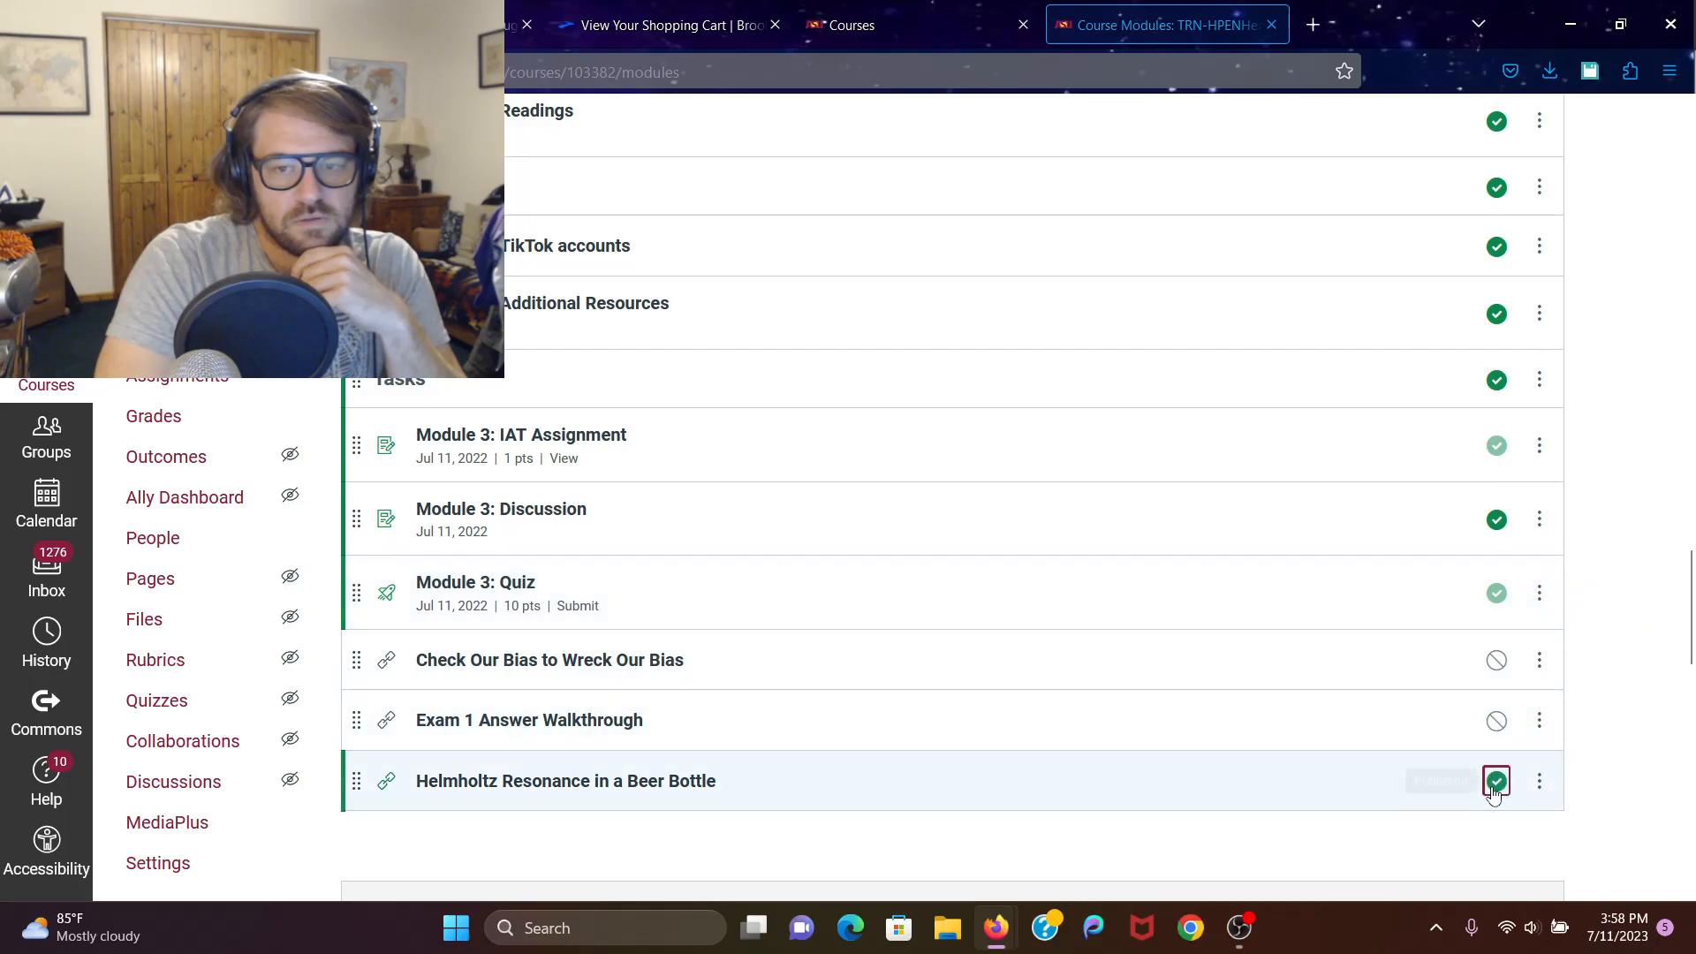
Enter Student View and open the Helmholtz Resonance in a Beer Bottle item in Module 3
scroll(1601, 414, "up", 10)
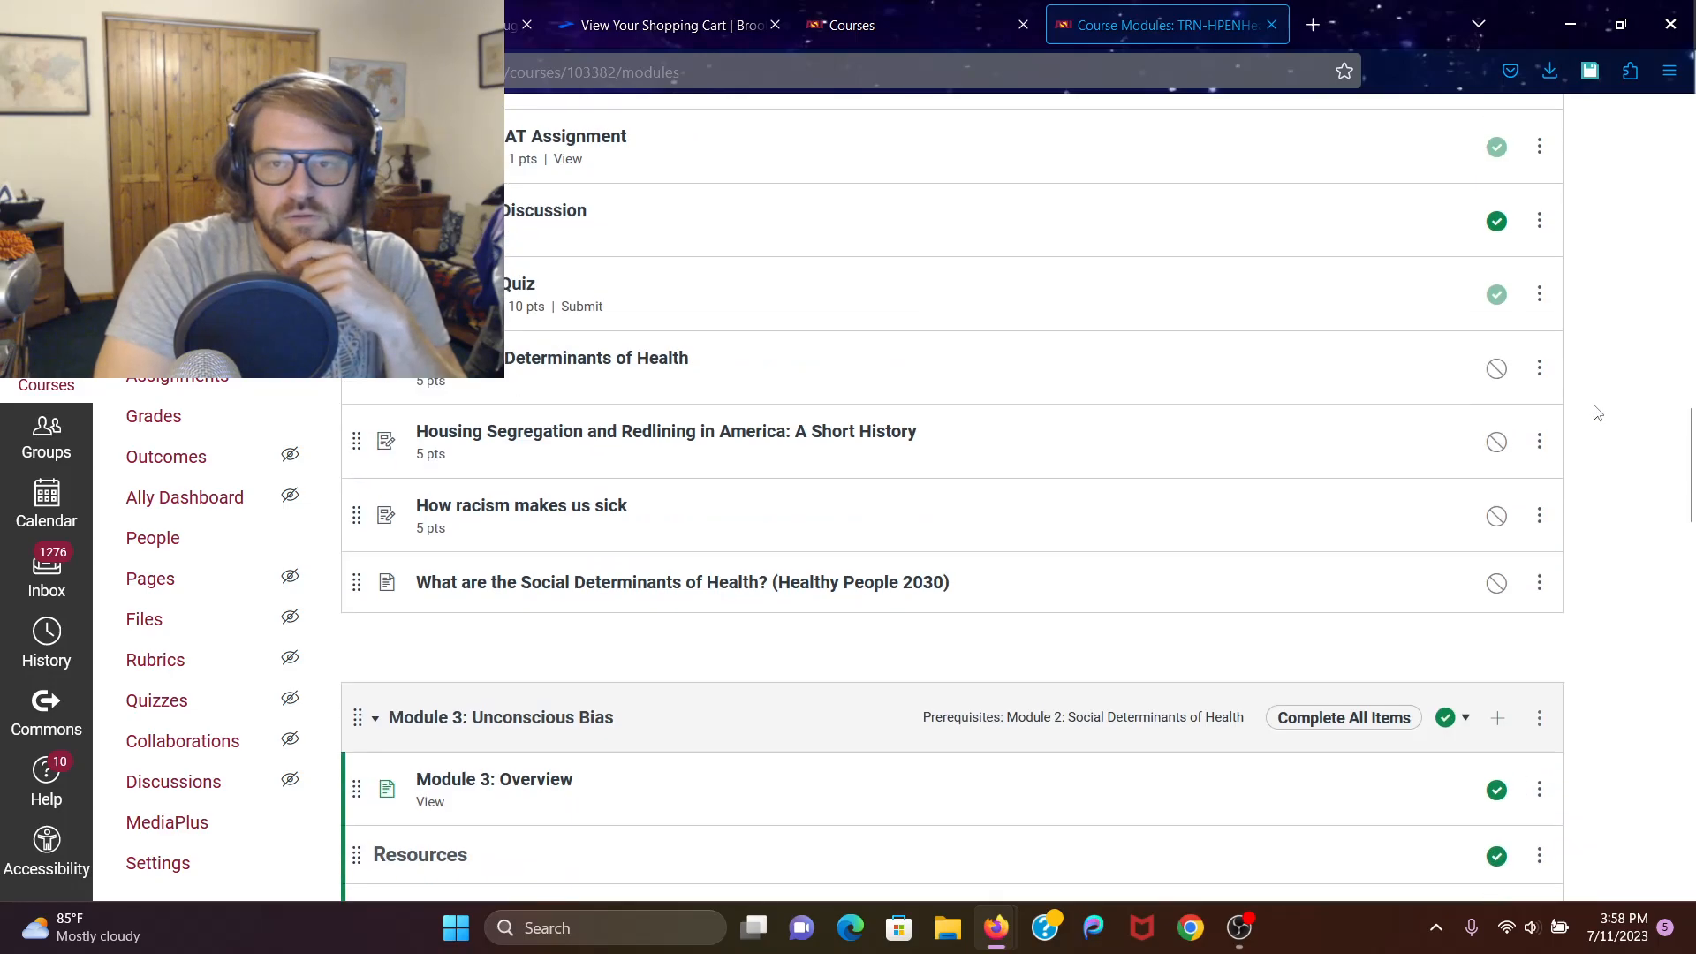
scroll(1597, 413, "up", 10)
left_click(1500, 147)
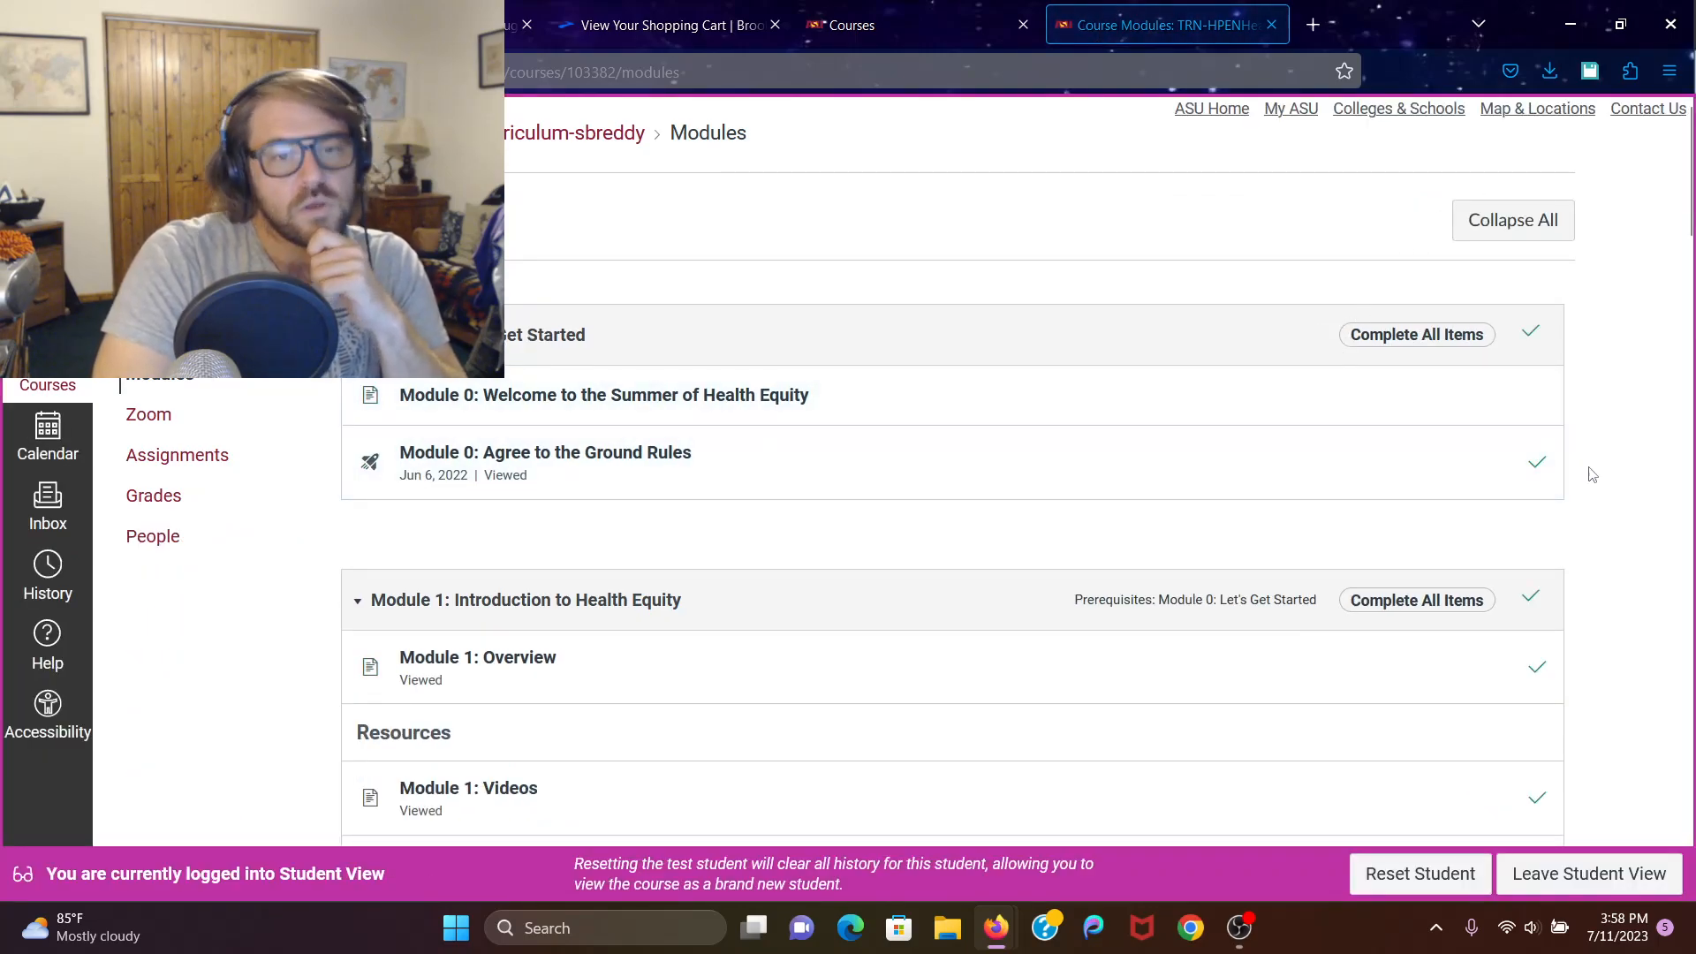
scroll(1566, 455, "down", 15)
scroll(1591, 474, "down", 10)
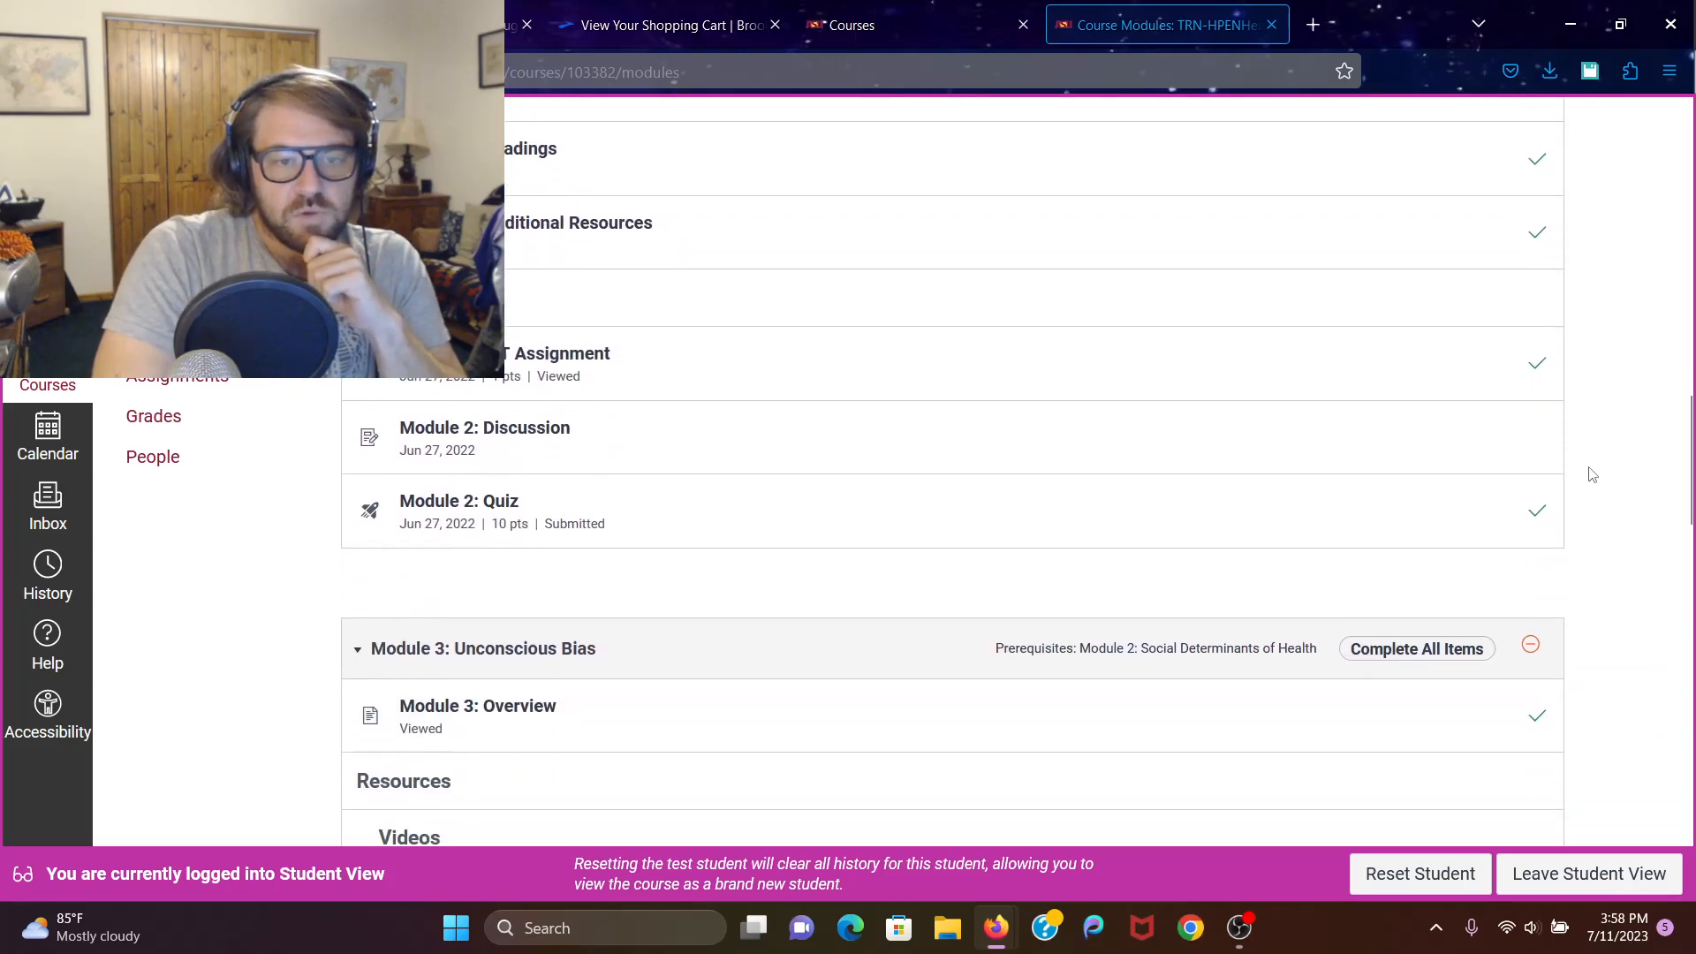
scroll(1591, 474, "down", 3)
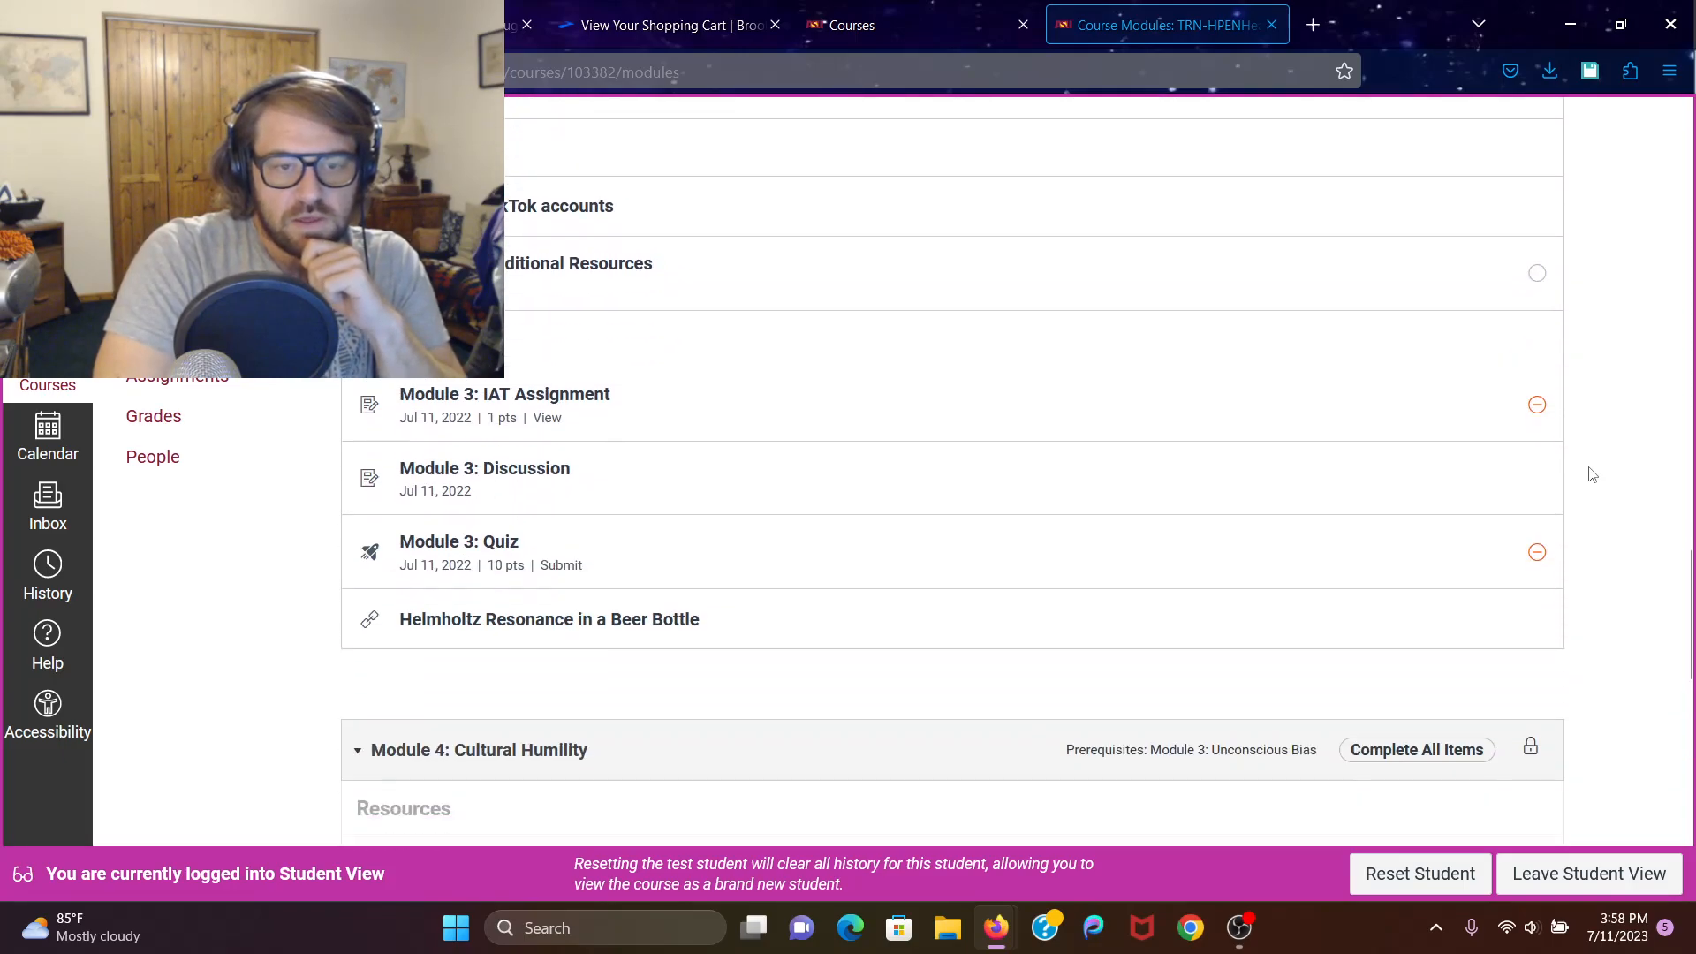
left_click(473, 621)
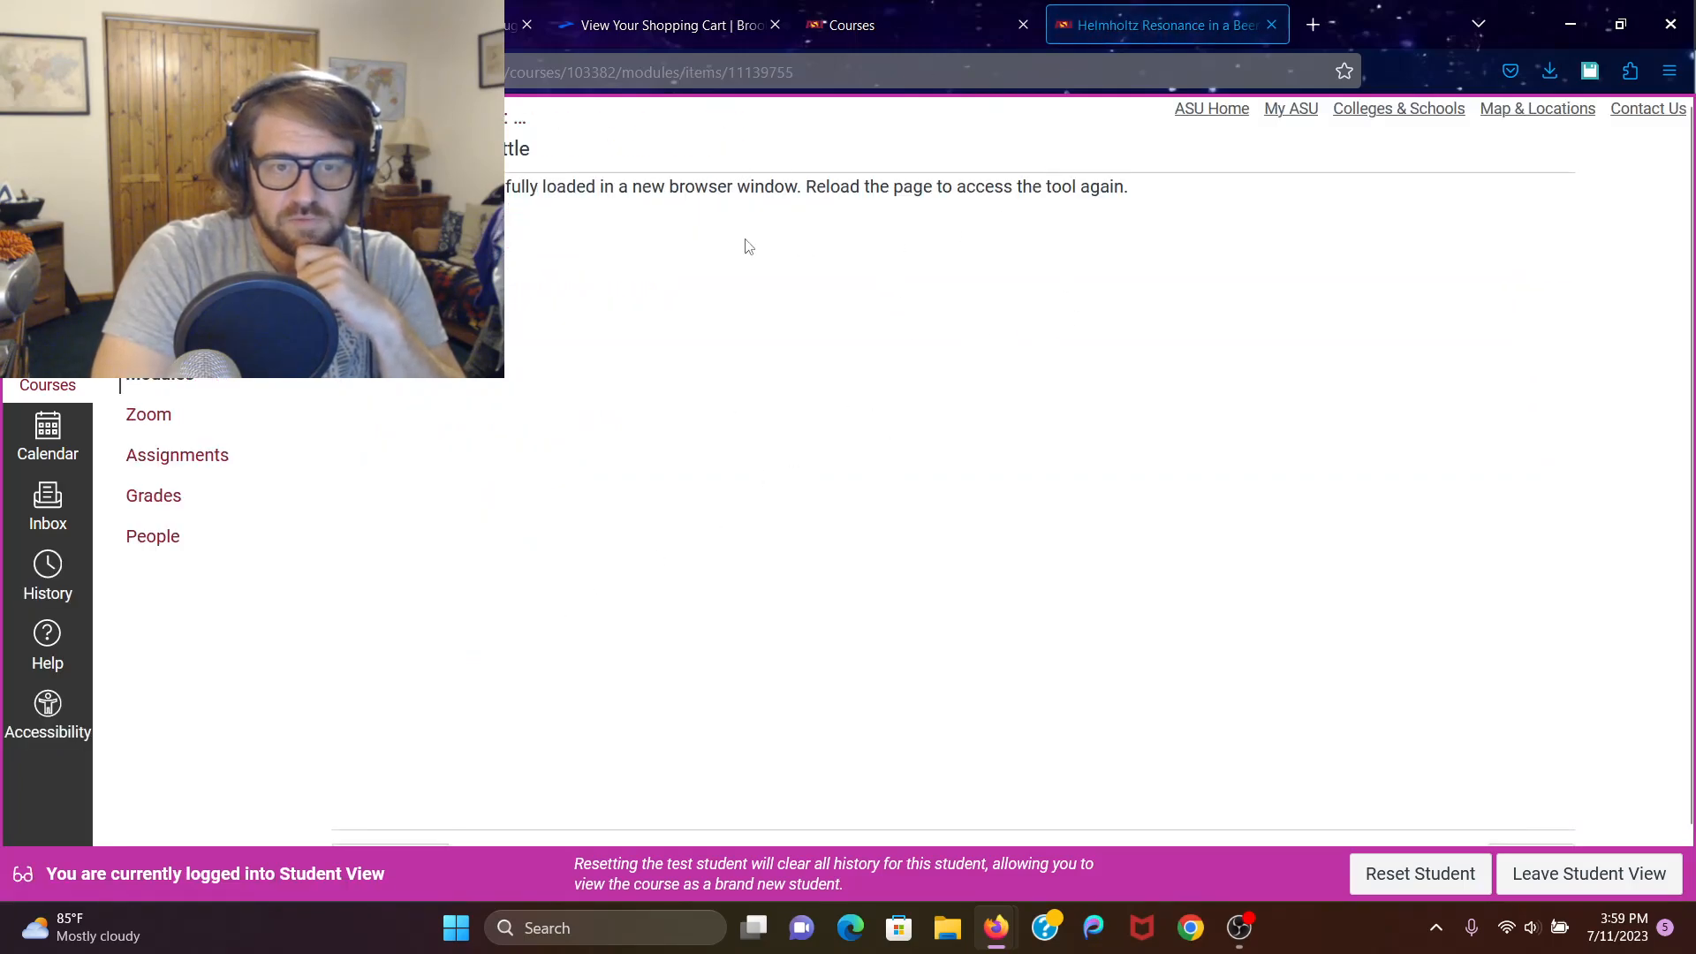
Load the bulb in a new window, play it as the test student, try skipping ahead and pause it
left_click(747, 244)
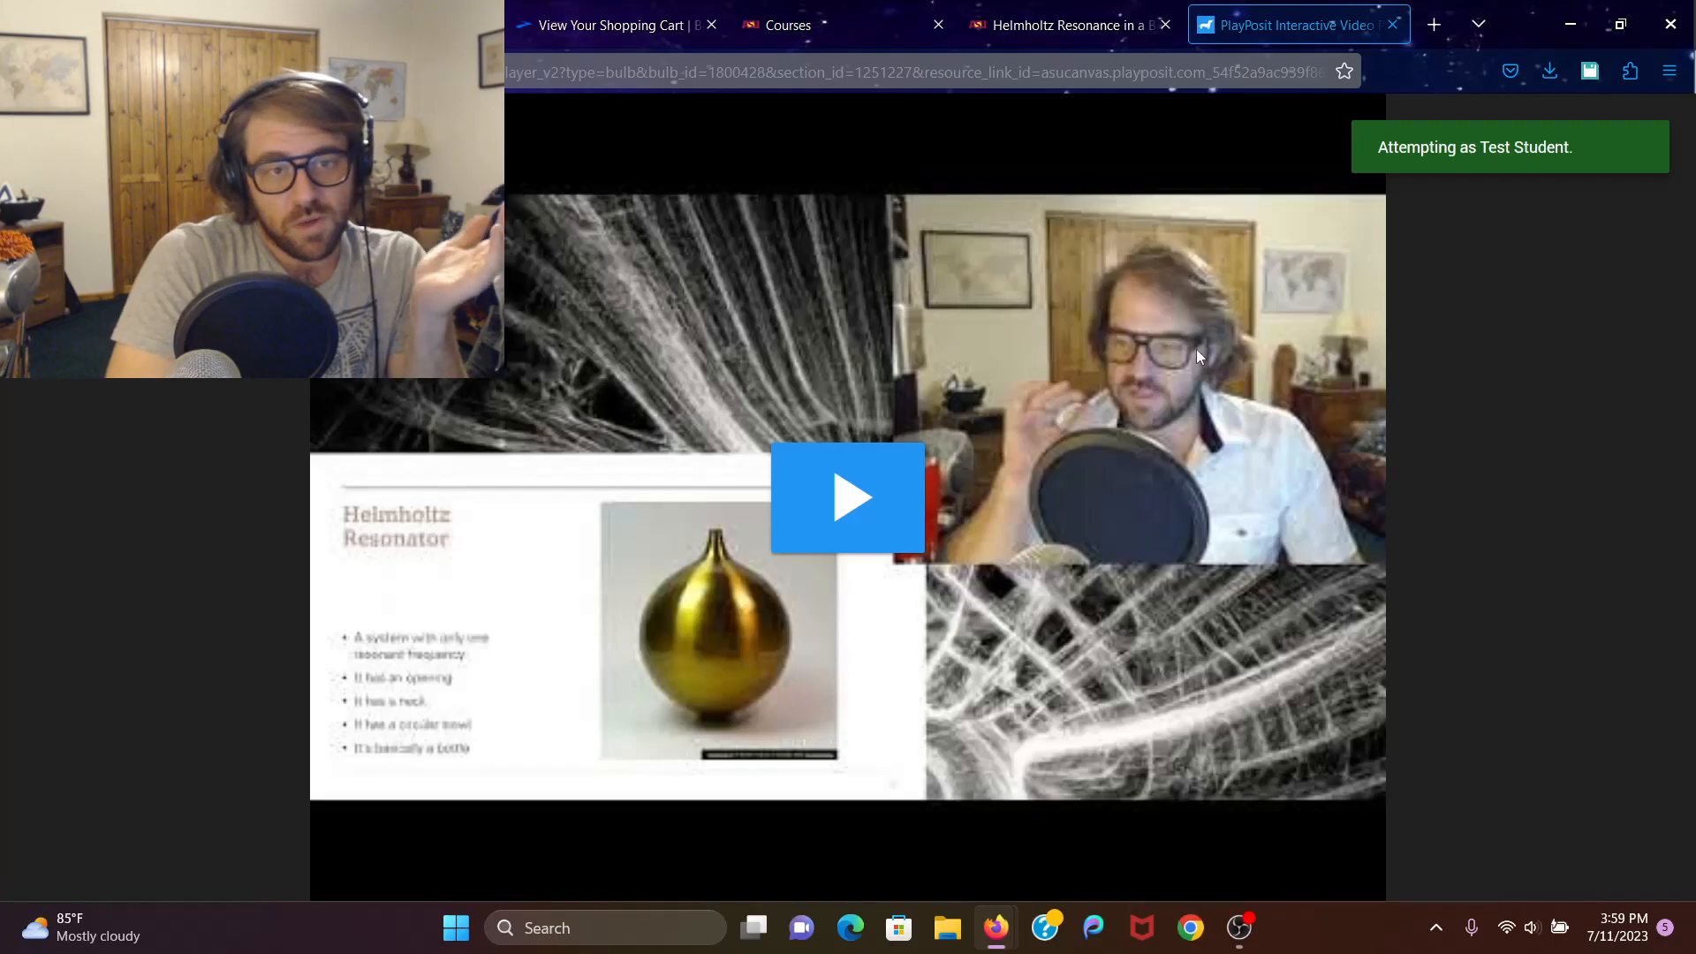
left_click(808, 533)
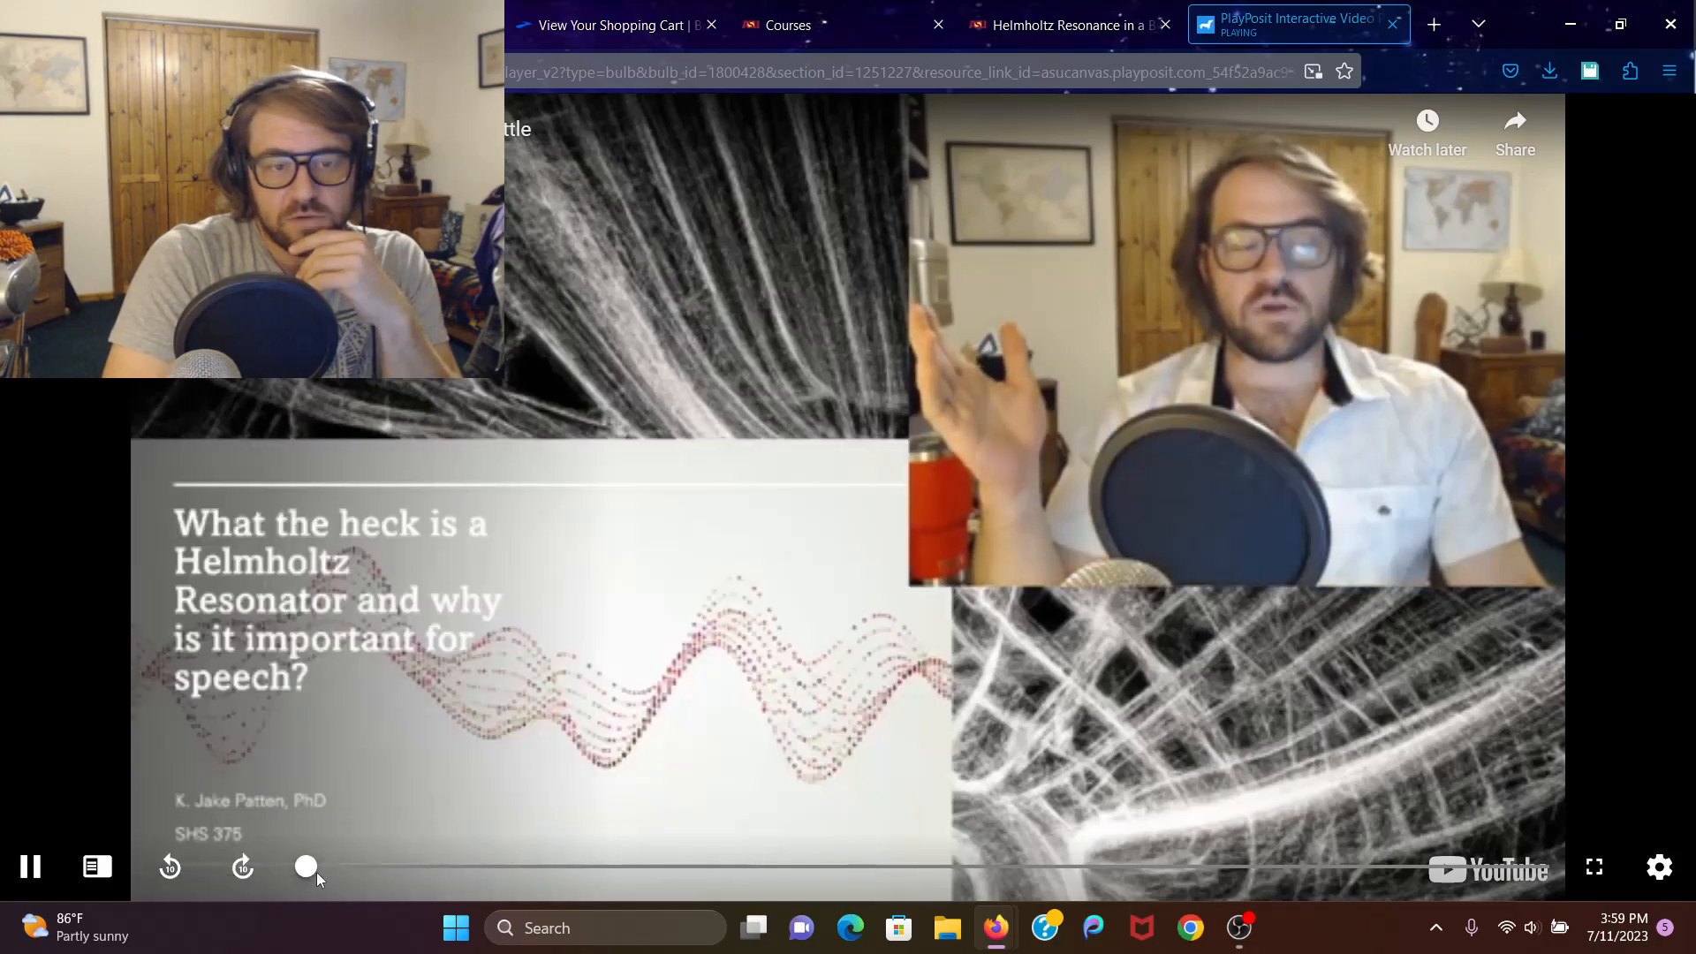
left_click_drag(312, 871, 403, 879)
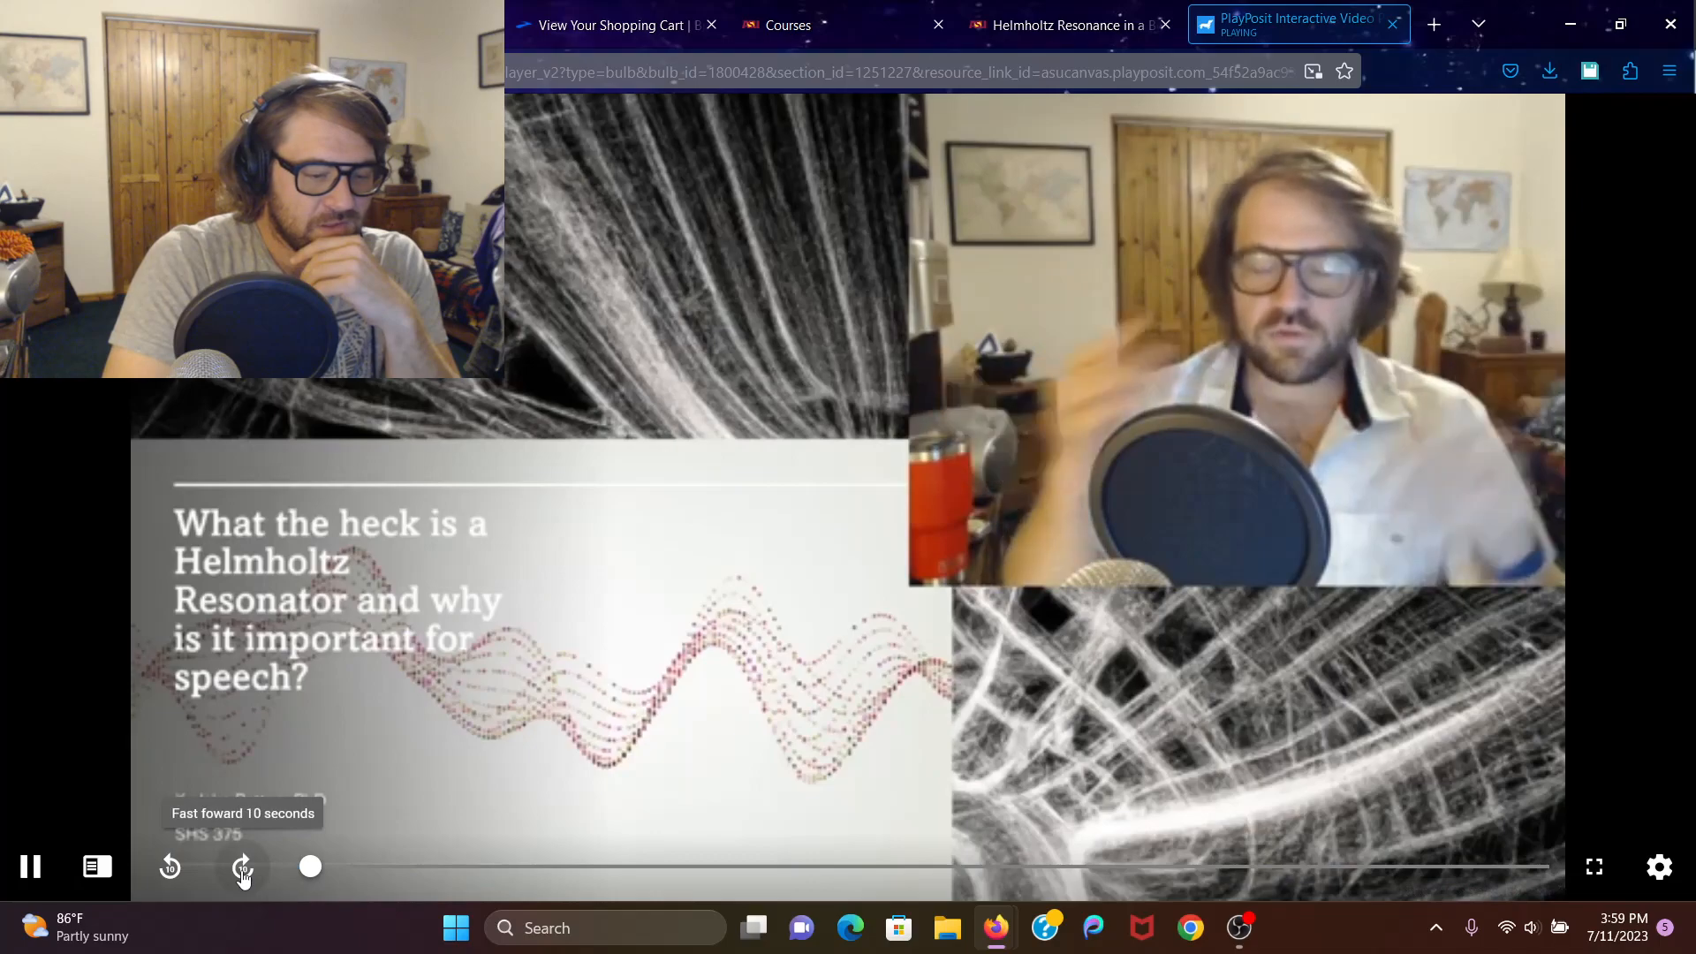
left_click(243, 870)
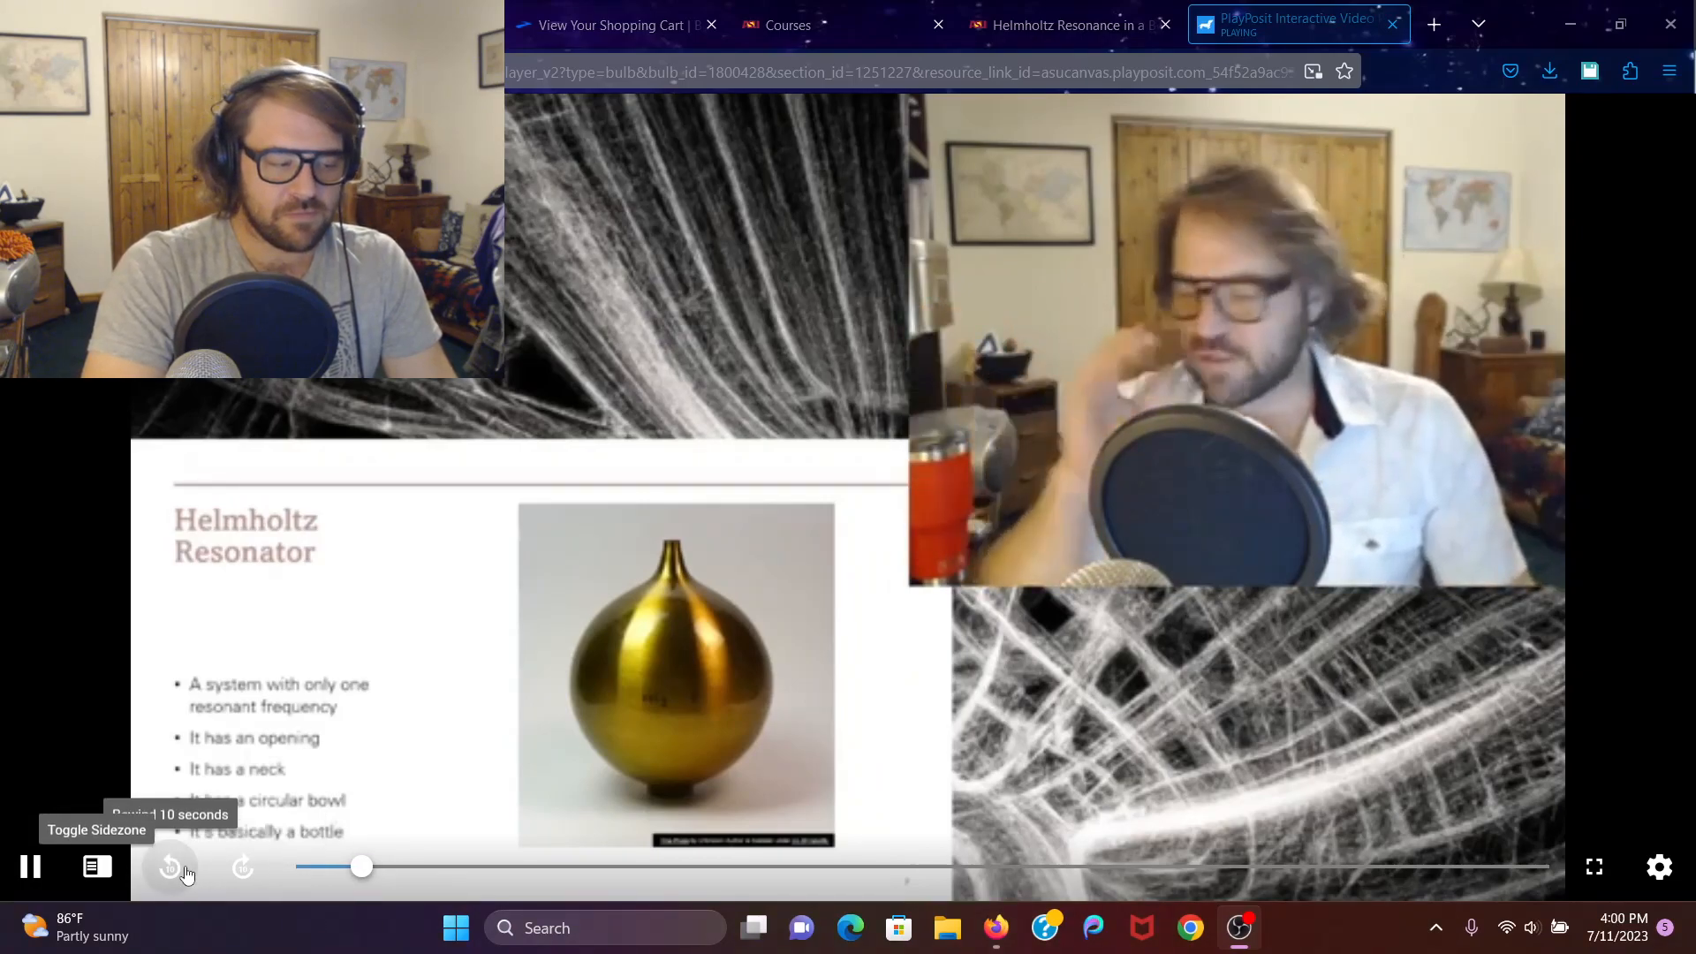
left_click(32, 868)
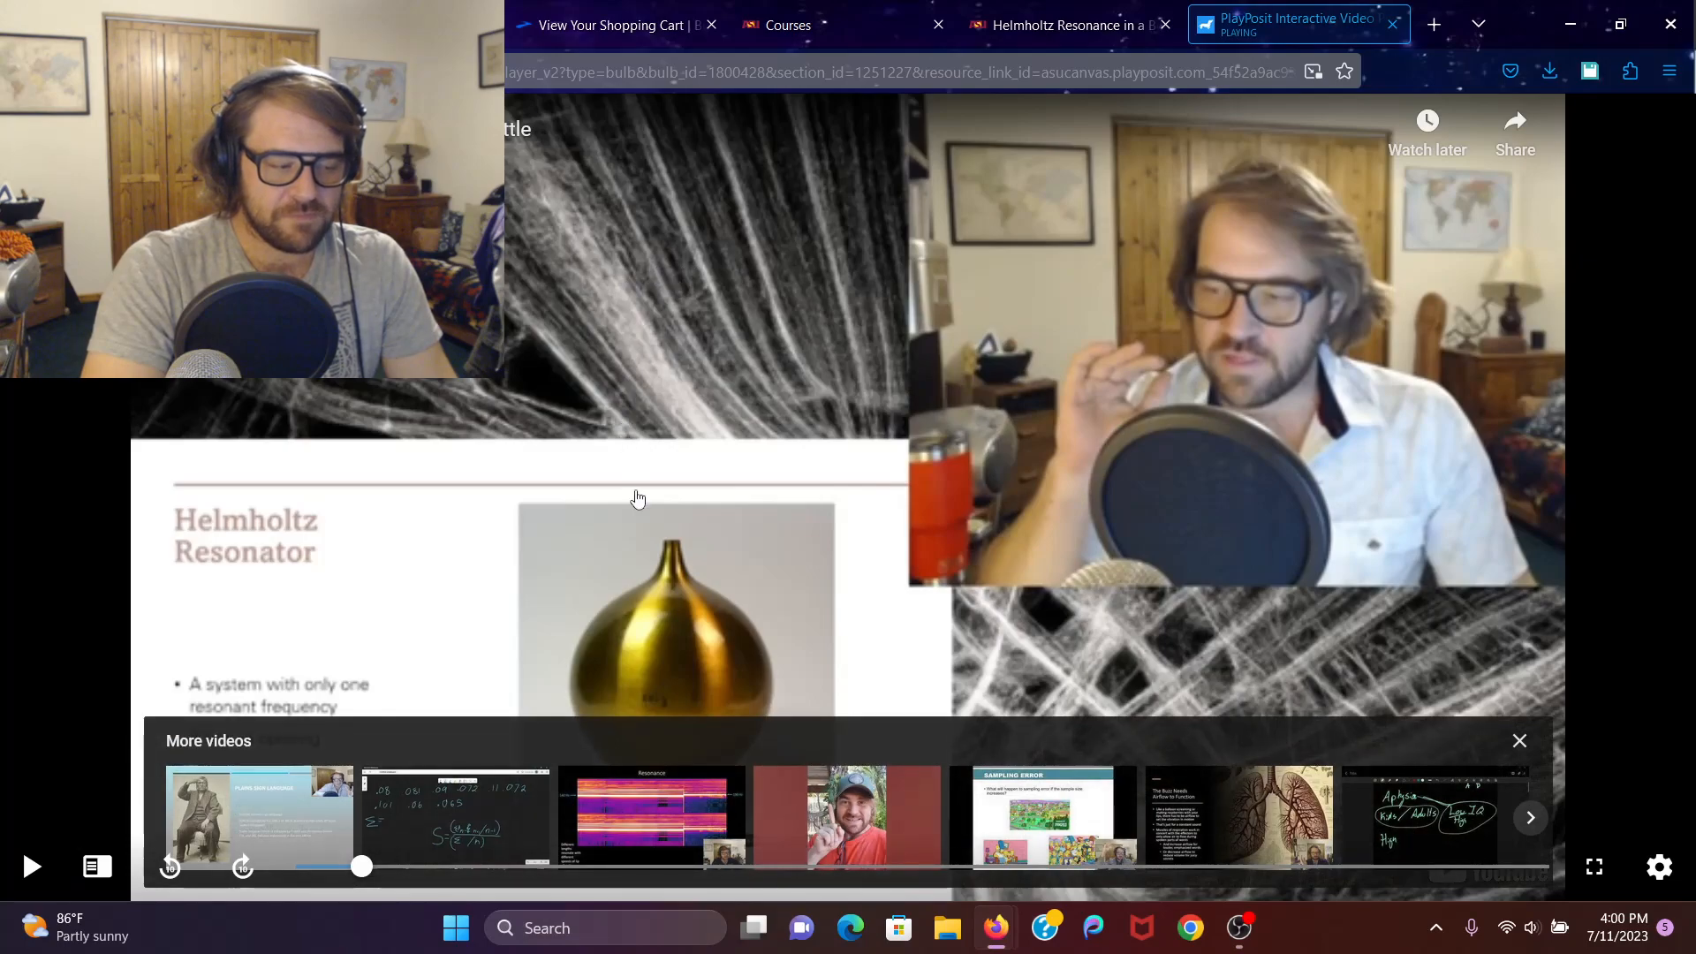
Return to the Canvas item page, leave Student View and open the full list of all courses
left_click(1052, 17)
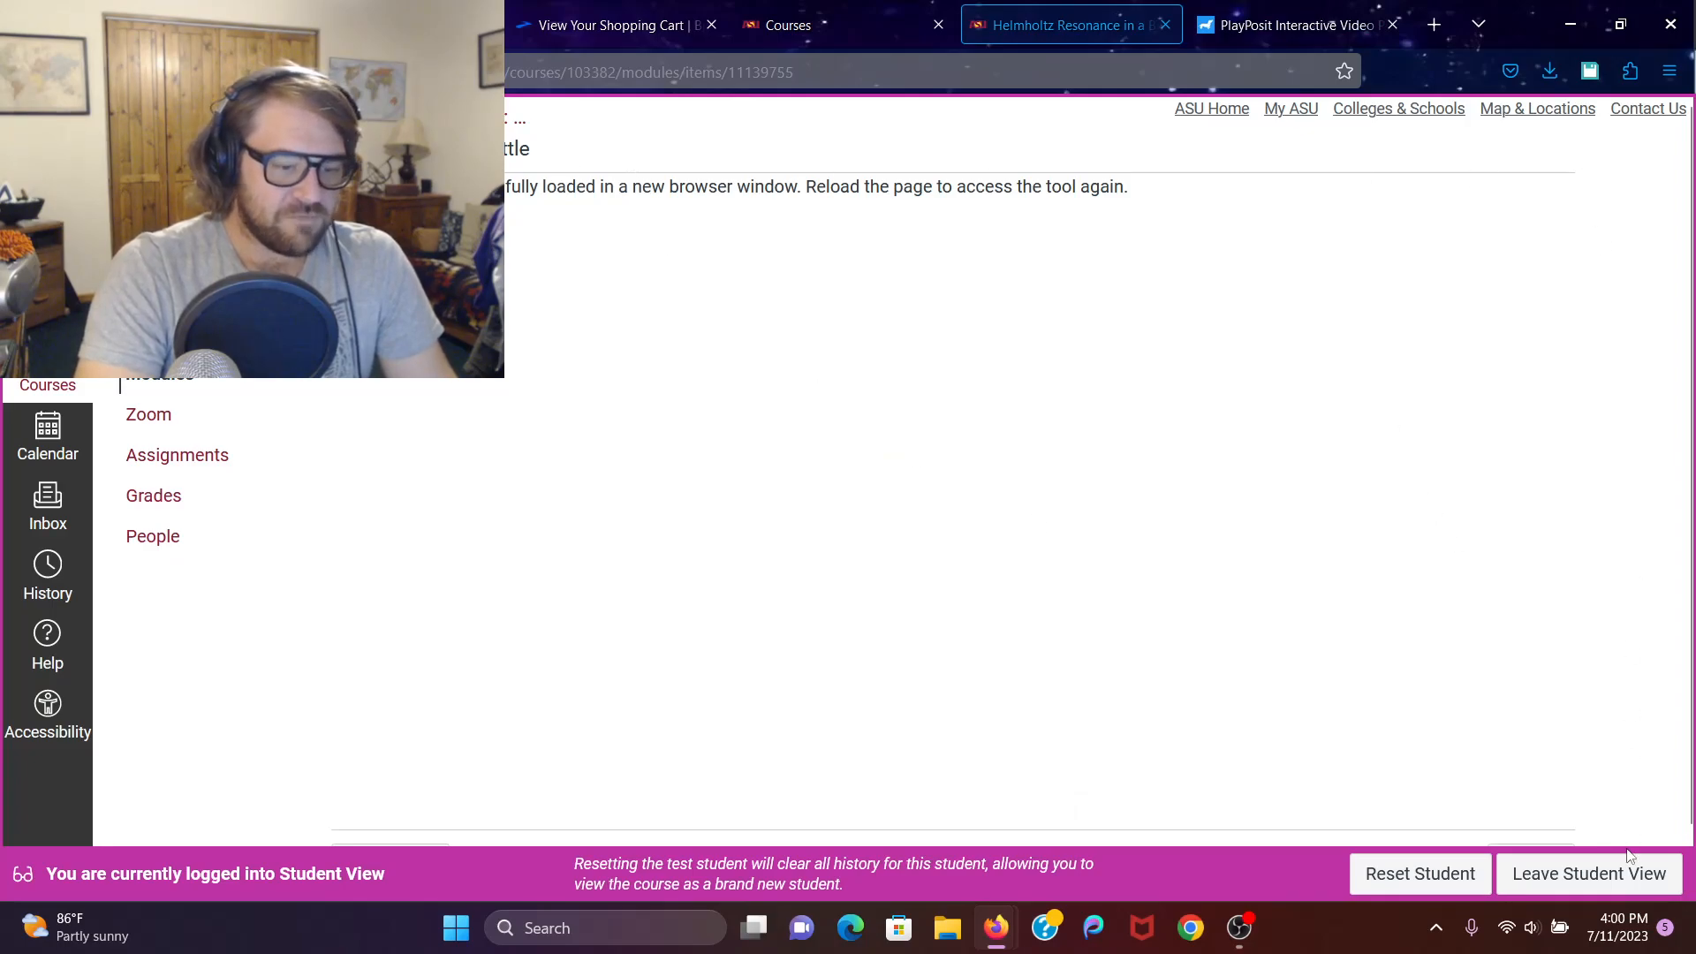
left_click(1561, 876)
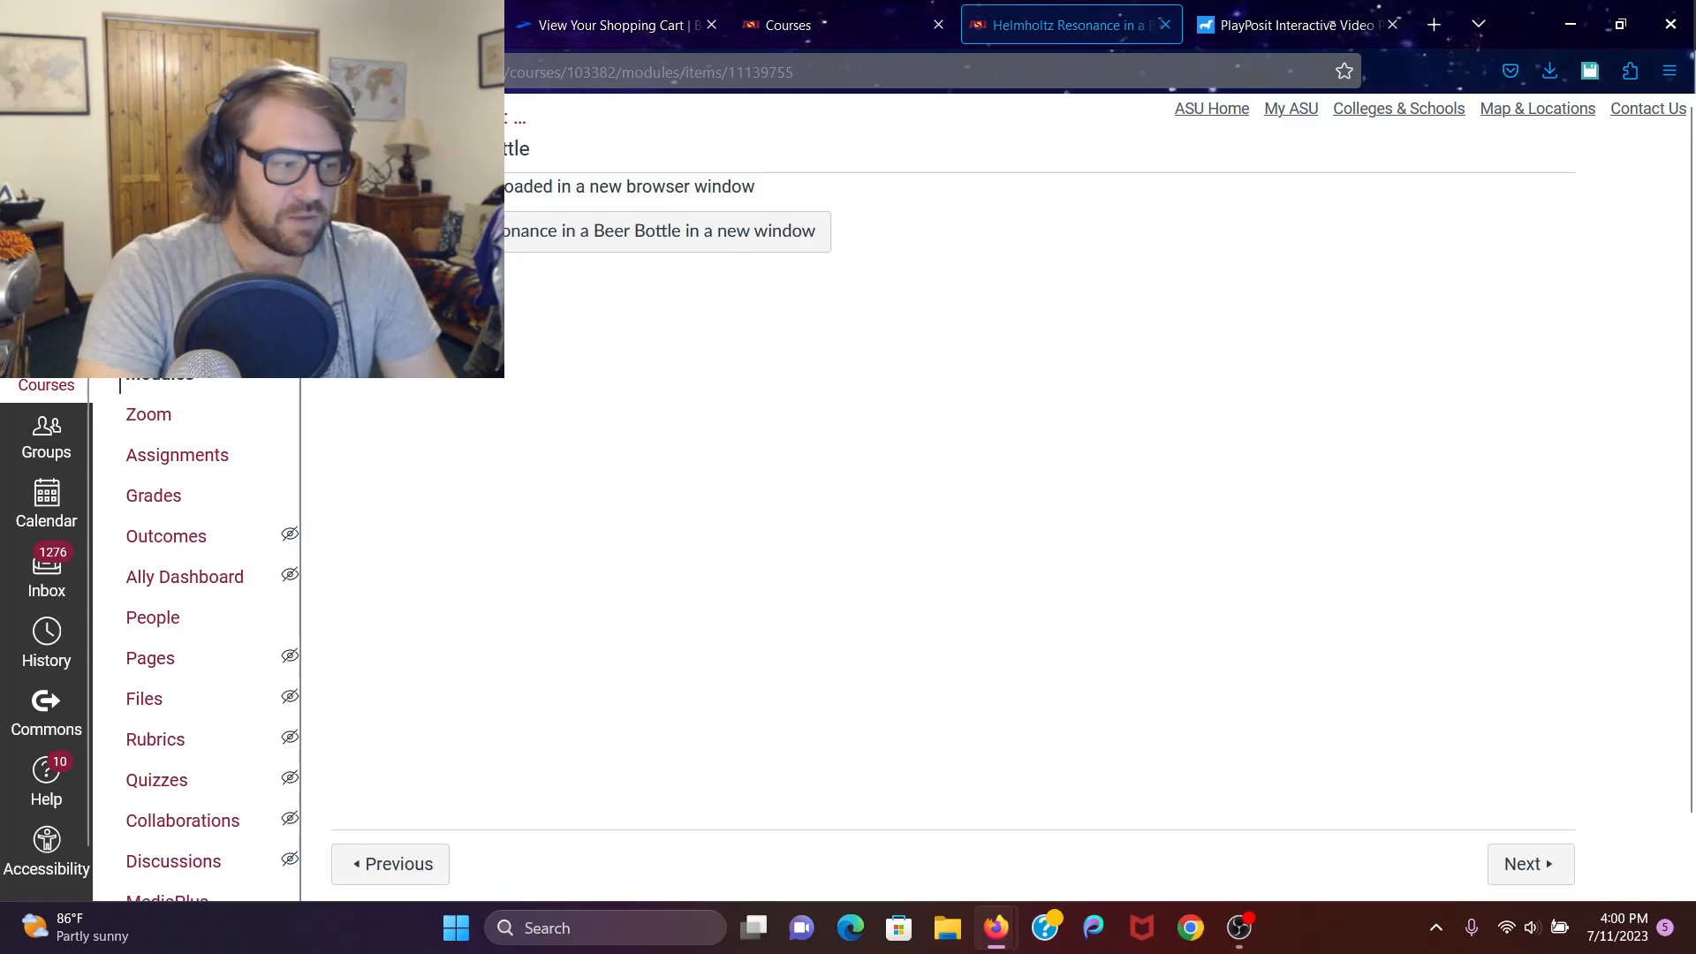
left_click(32, 388)
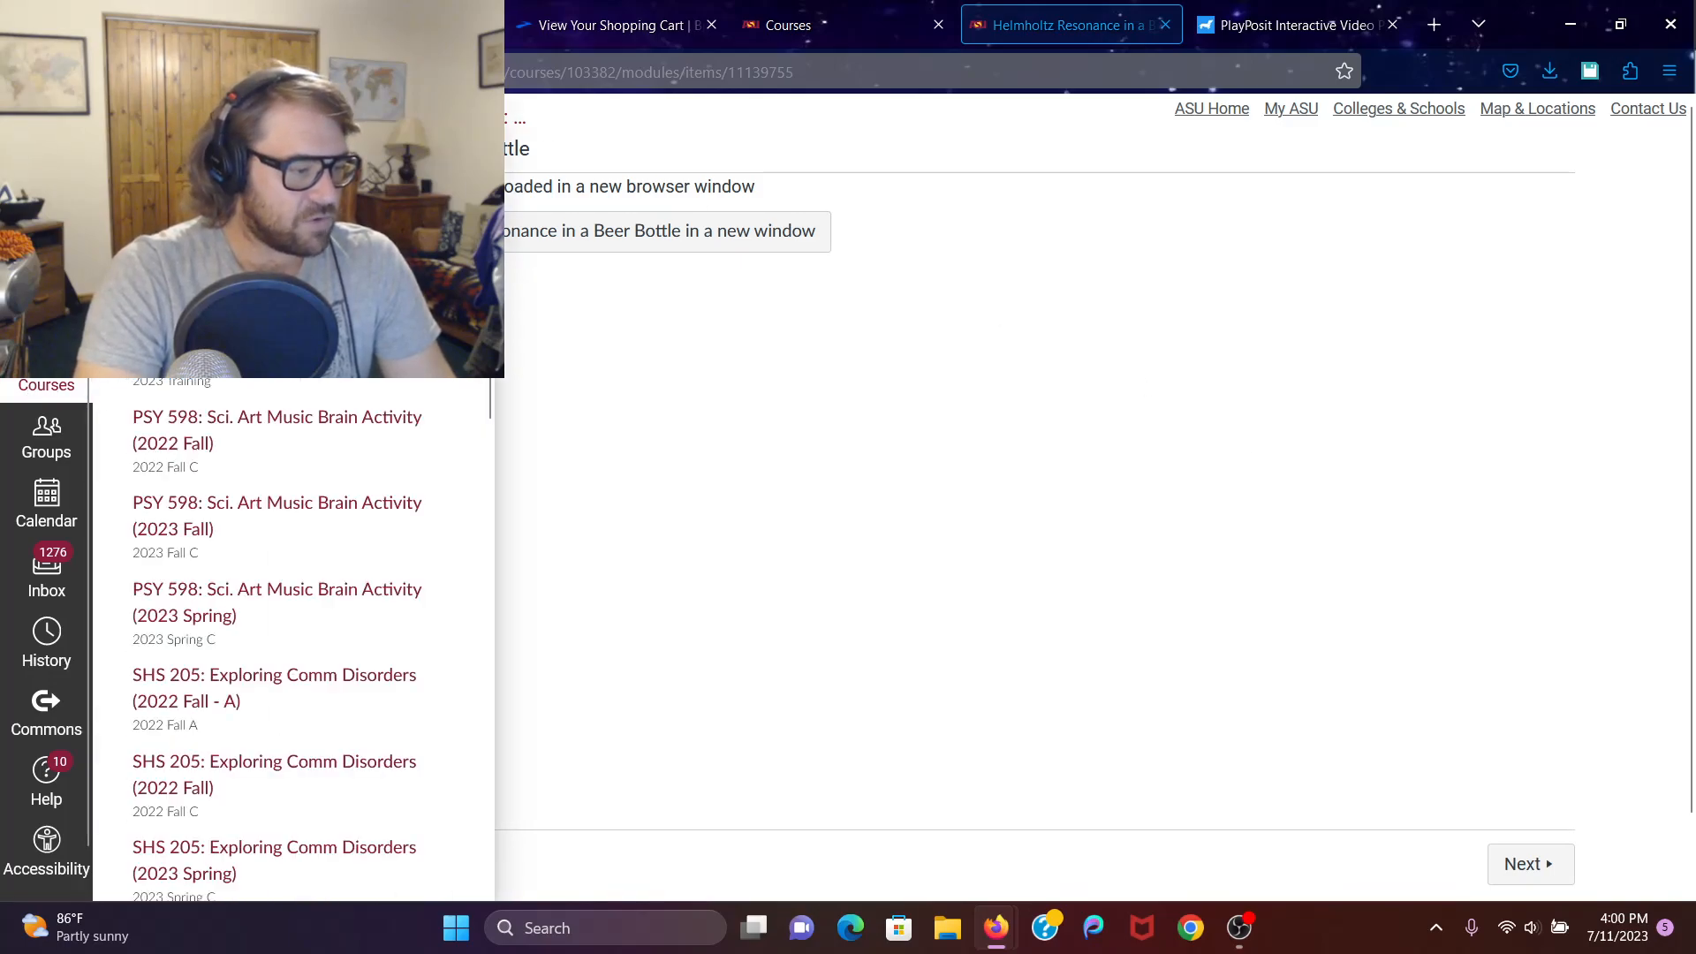
scroll(267, 427, "down", 10)
scroll(267, 427, "down", 2)
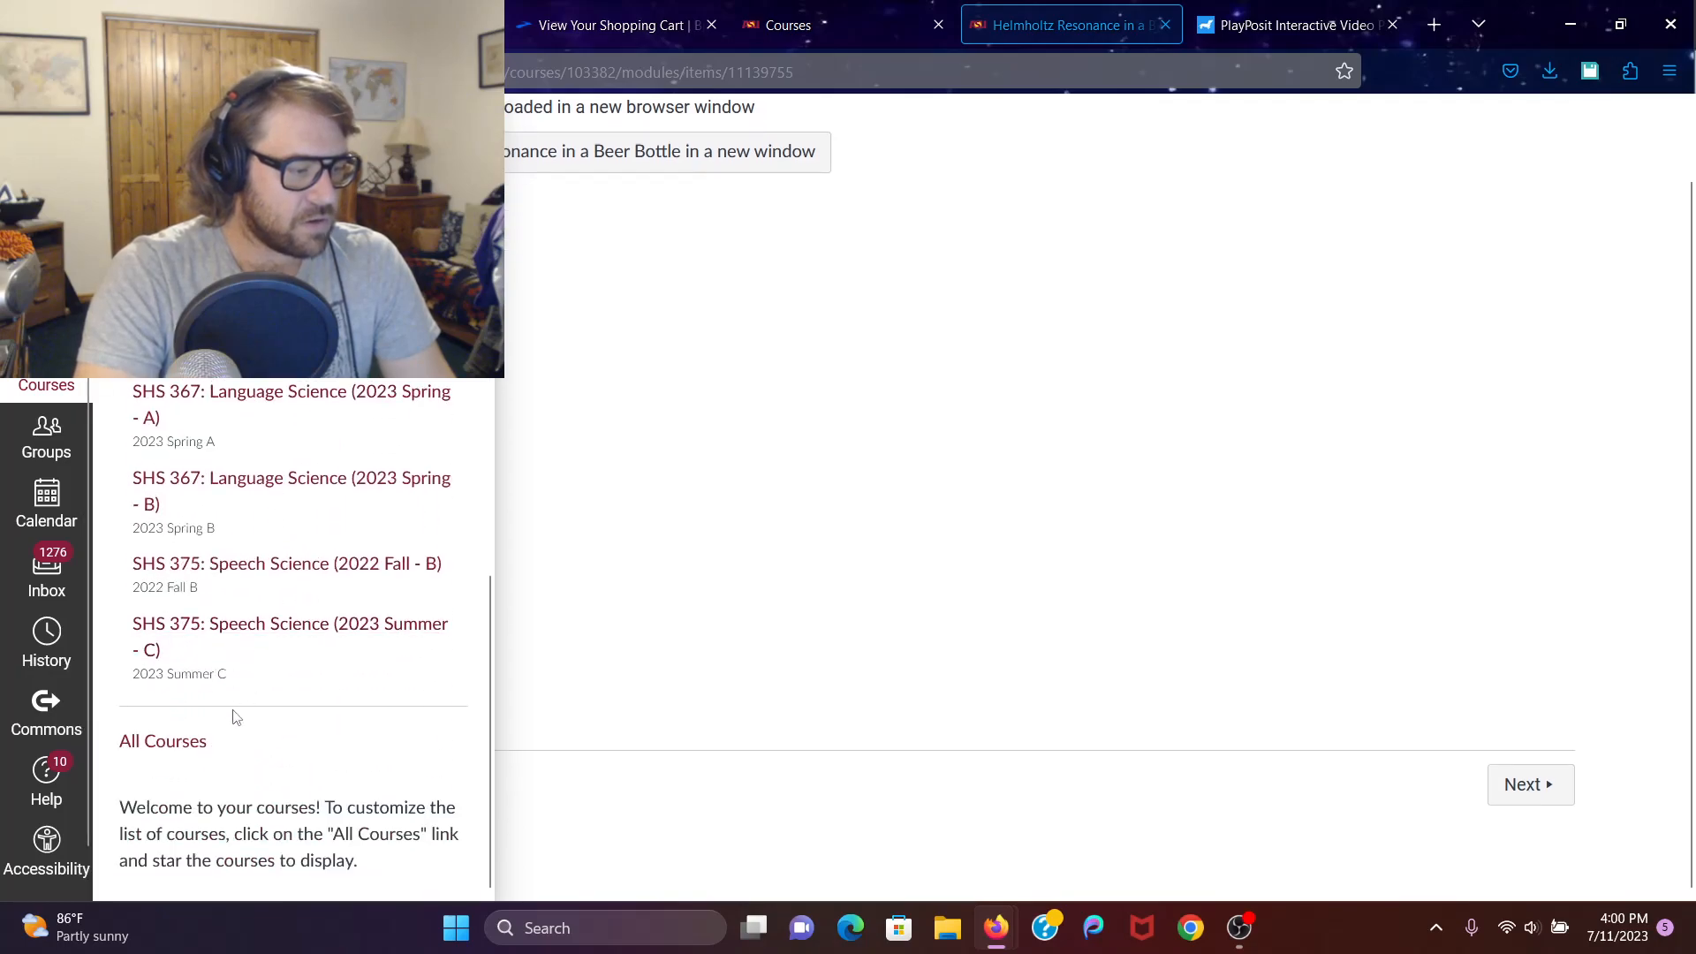
left_click(182, 749)
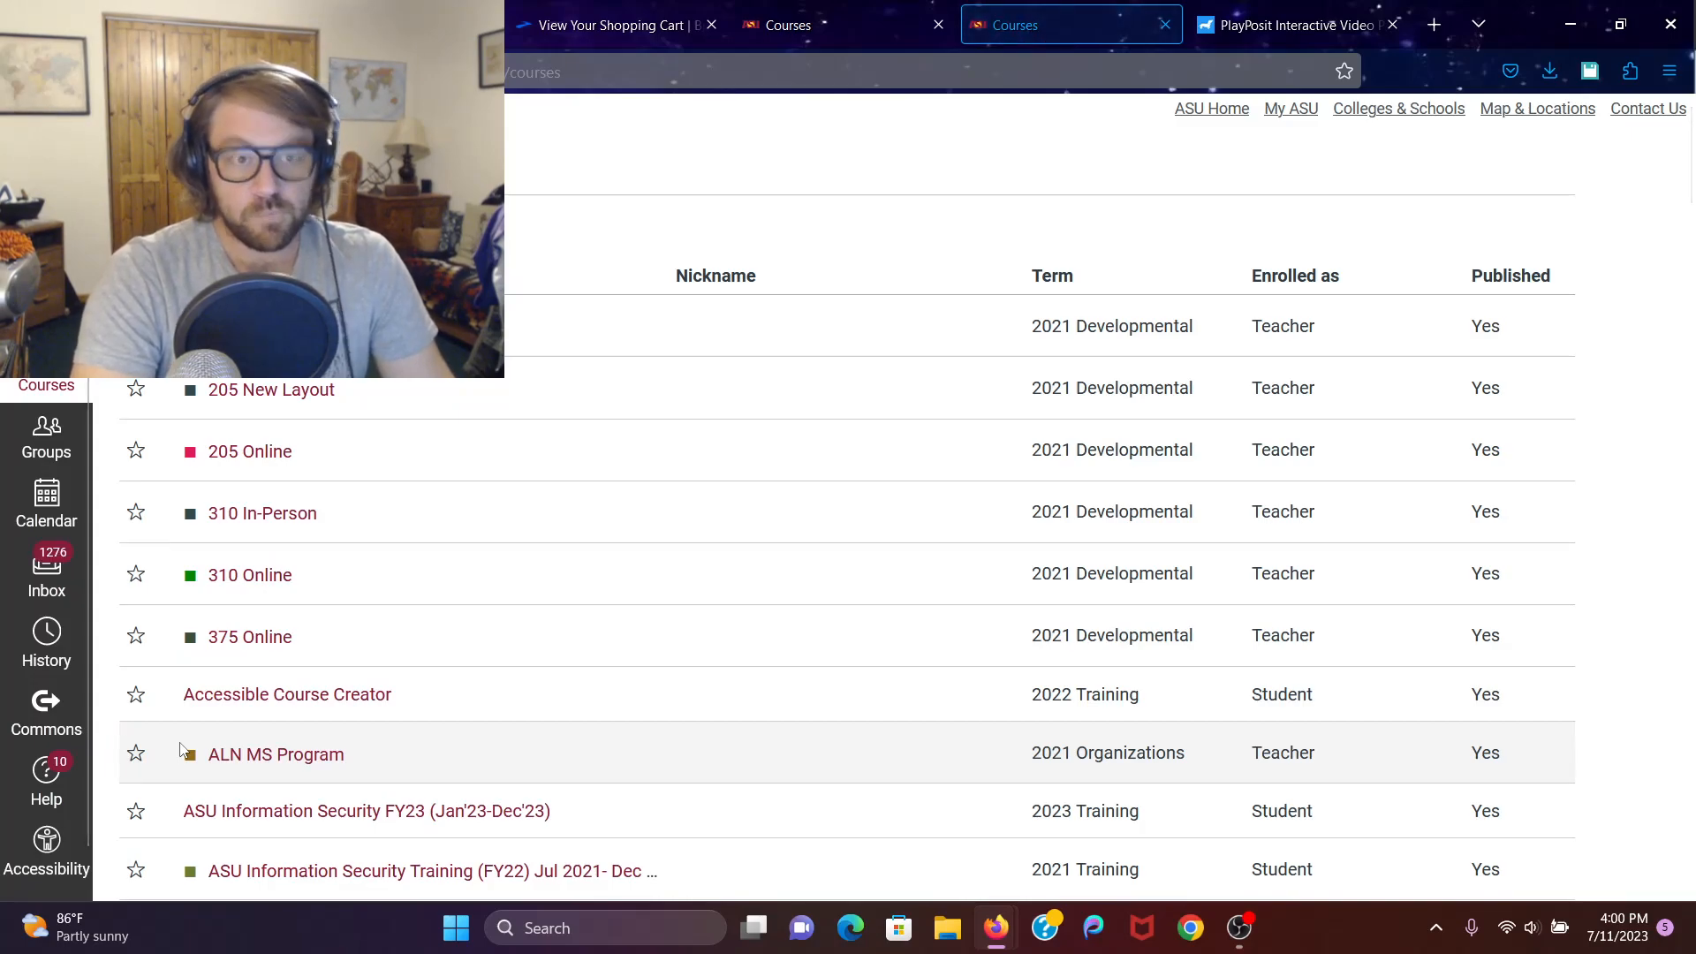
Find the HPEN Health Equity Course - null in the course list and open it
scroll(480, 401, "down", 4)
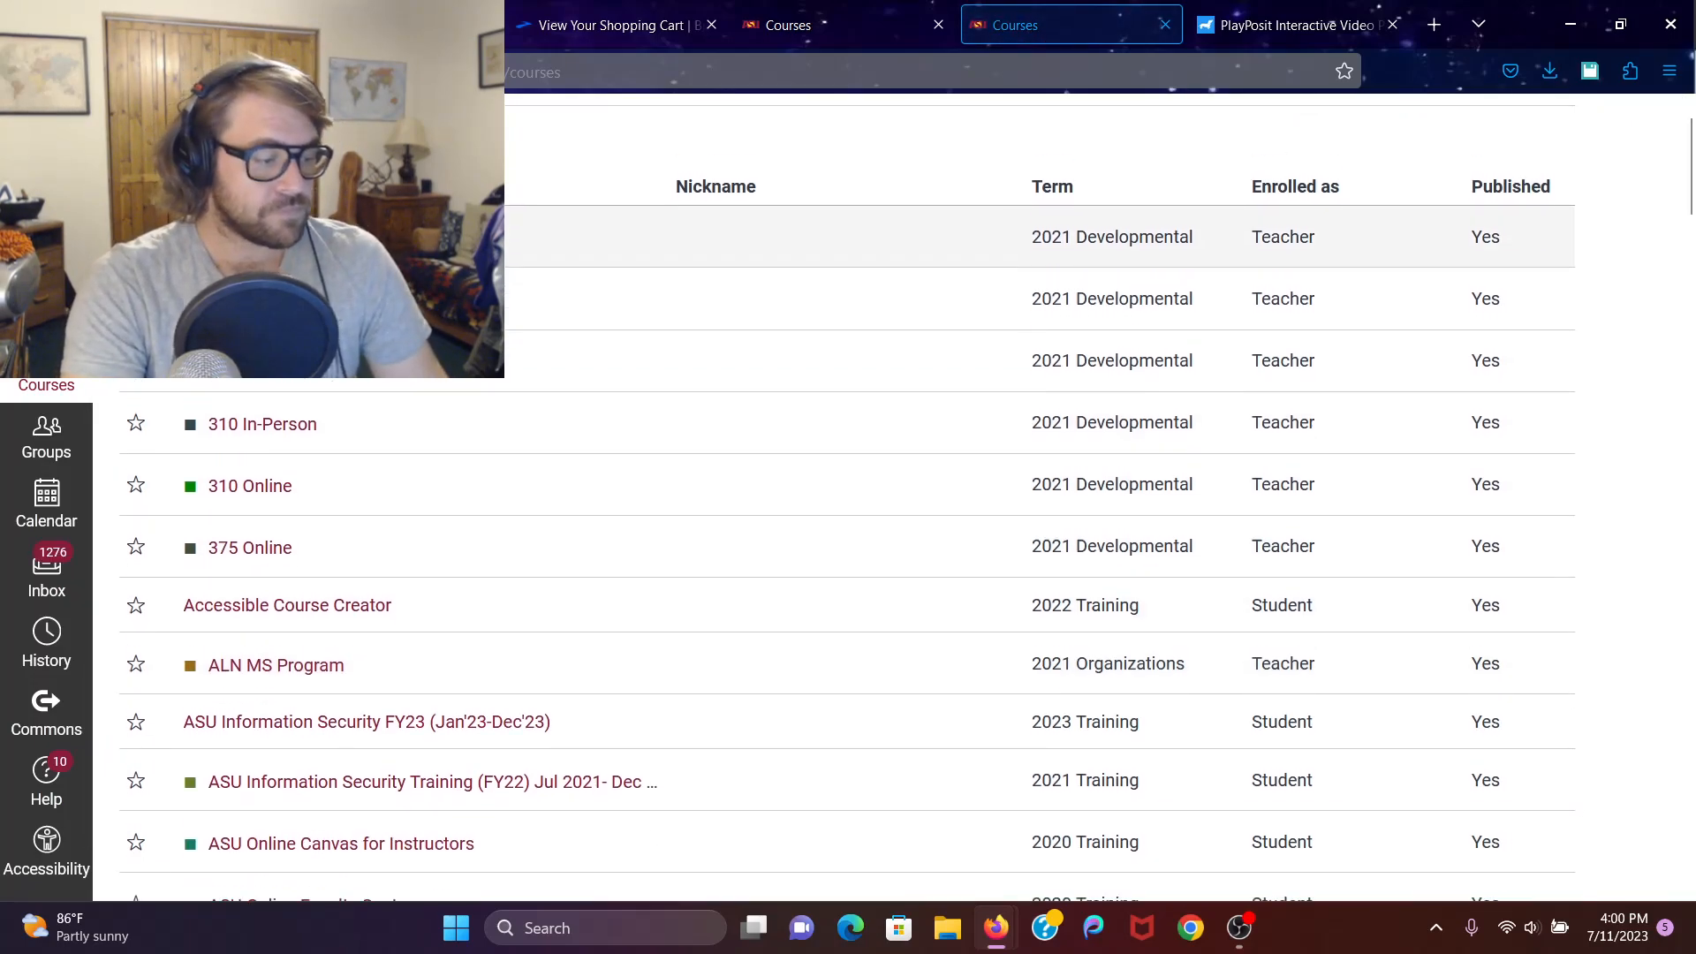
scroll(480, 353, "up", 3)
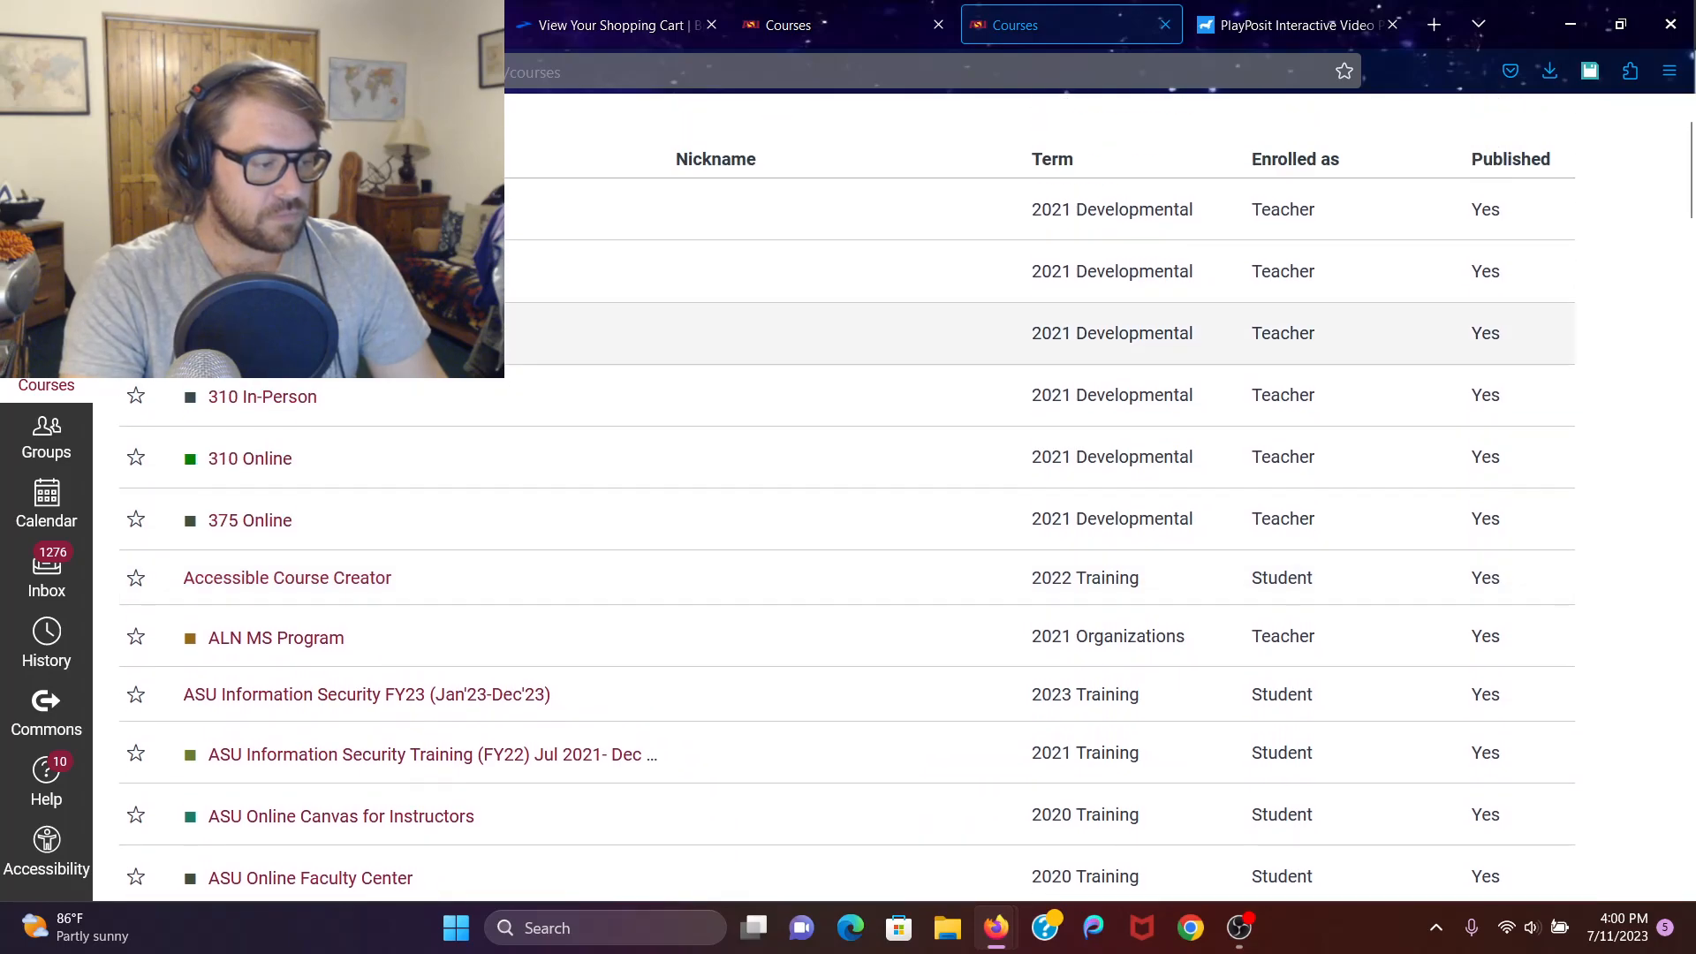
scroll(480, 353, "down", 3)
scroll(502, 397, "down", 2)
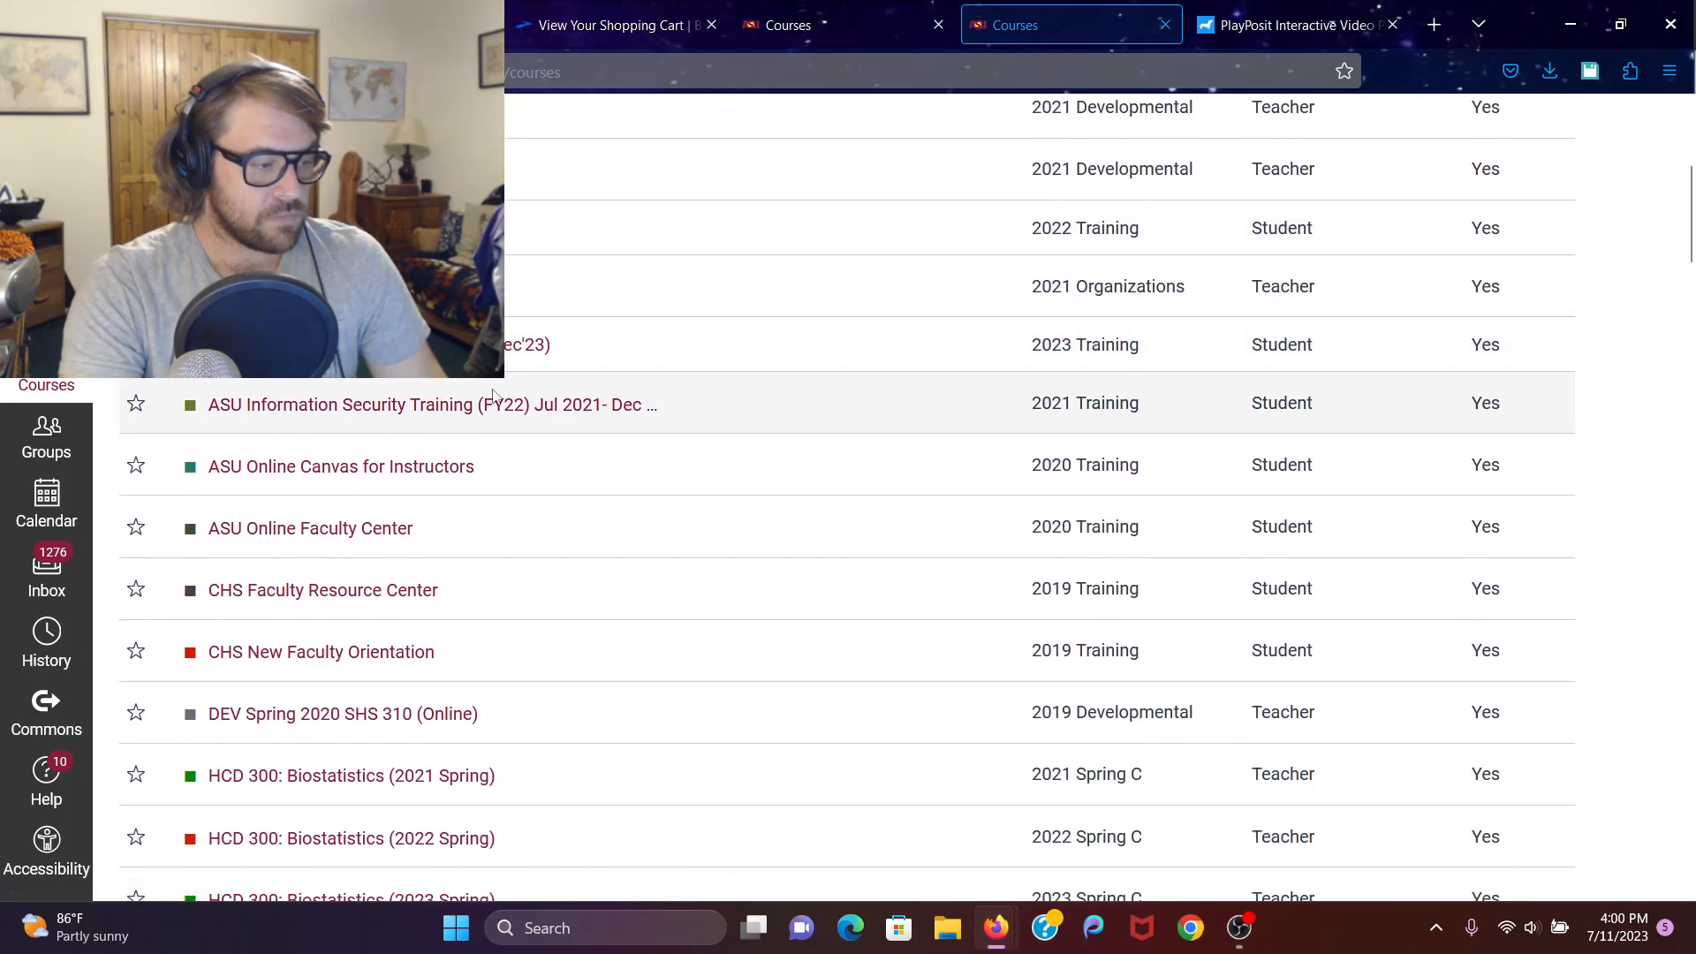
scroll(502, 398, "down", 3)
scroll(502, 398, "down", 3)
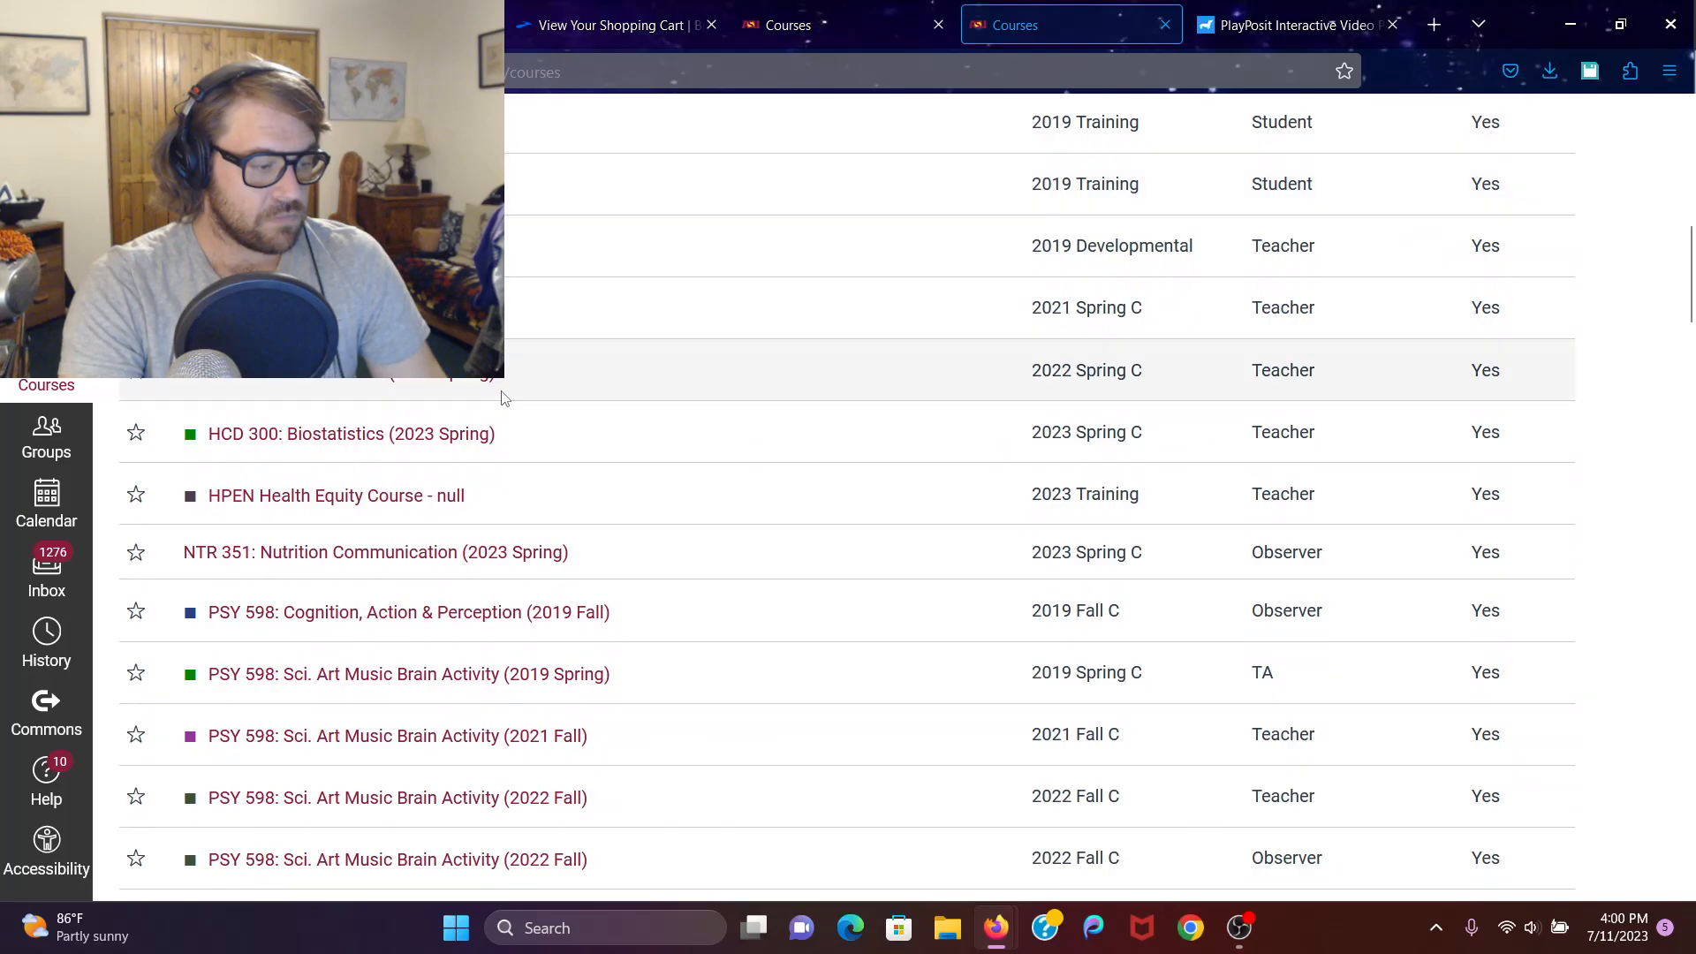
scroll(501, 397, "down", 3)
scroll(502, 398, "up", 2)
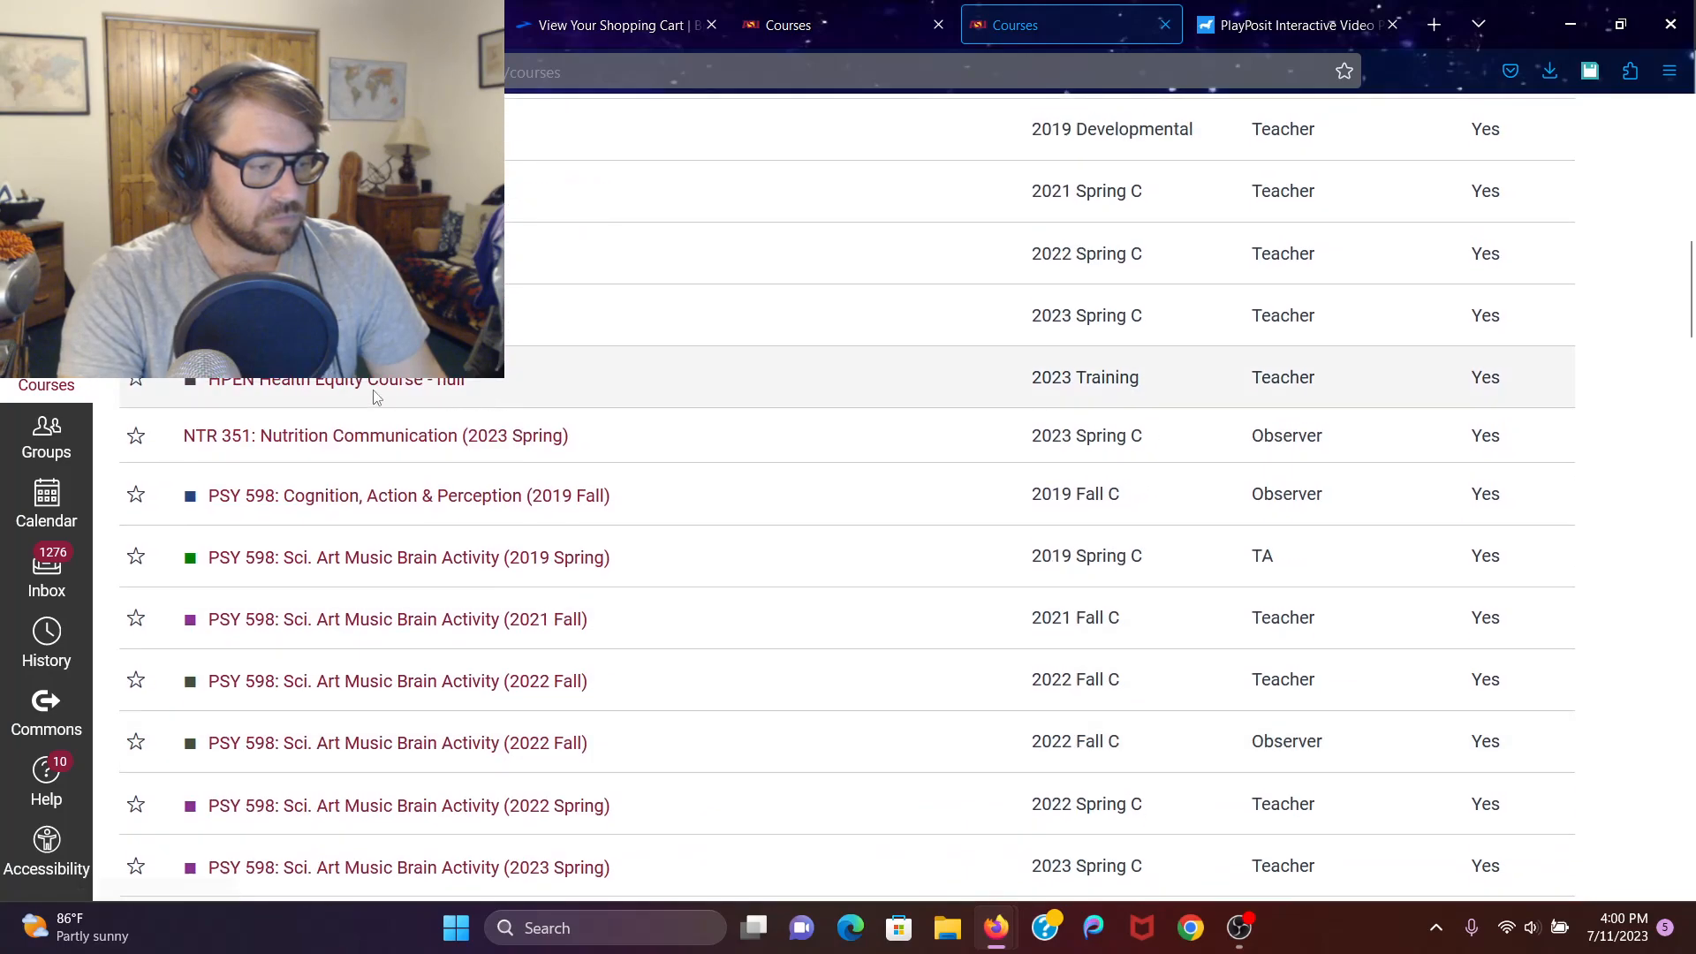
left_click(354, 386)
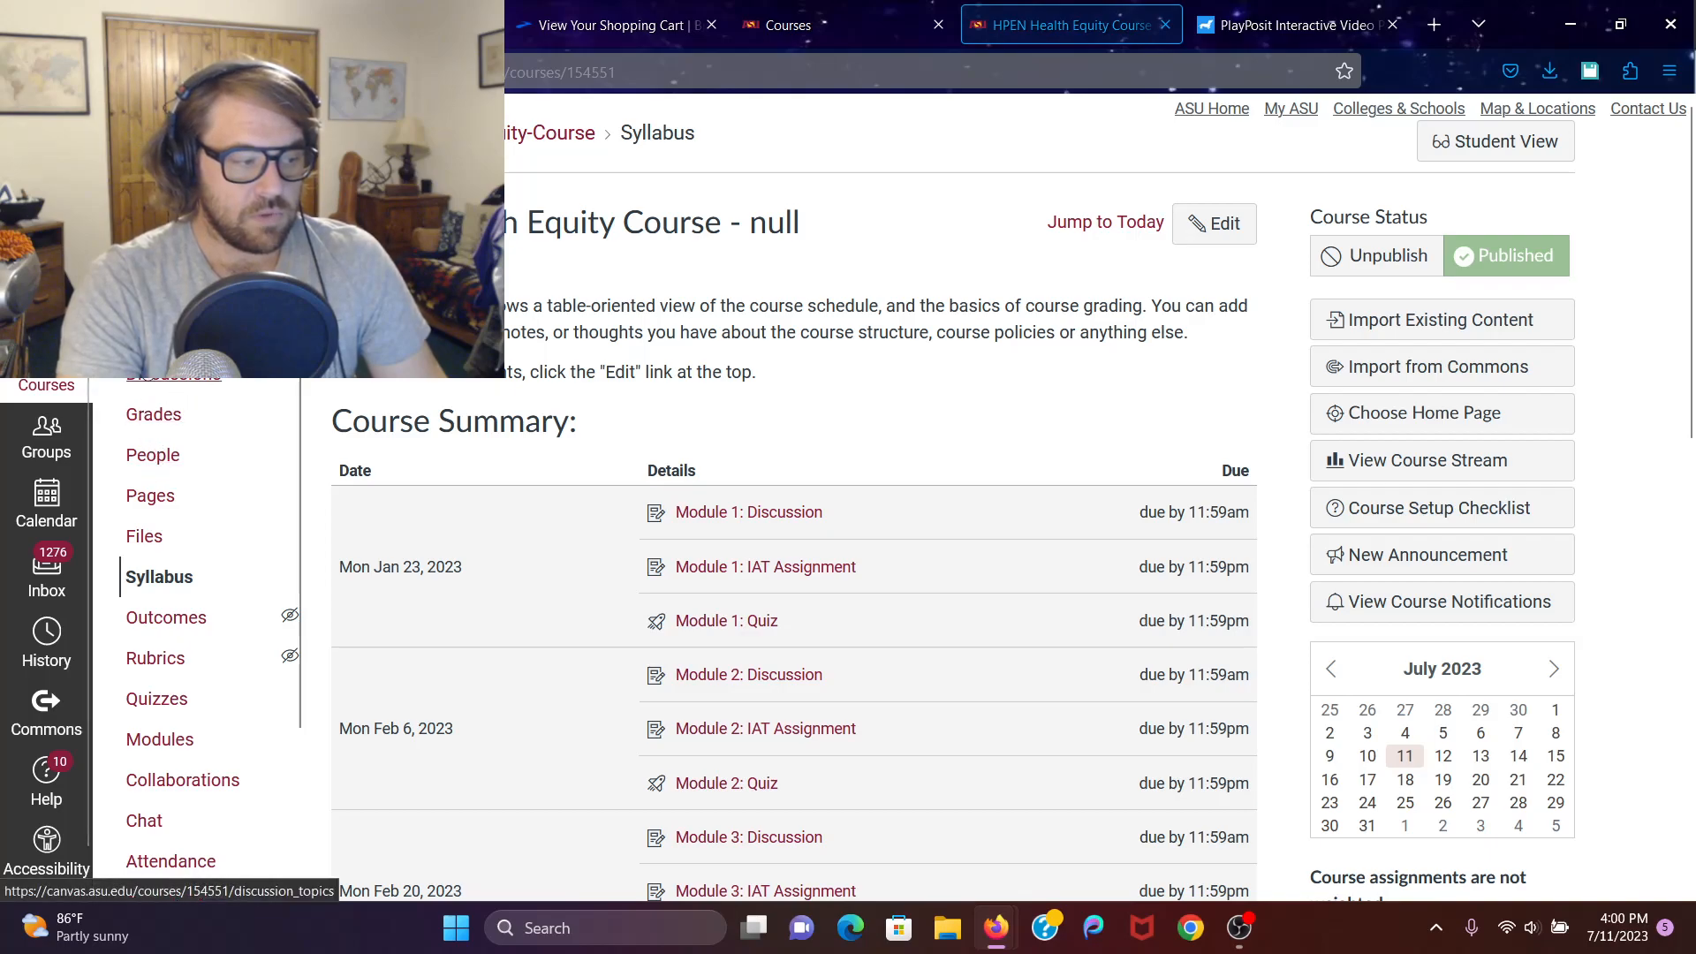
Open the Modules page of the HPEN Health Equity Course and locate Module 3: Unconscious Bias
scroll(177, 424, "down", 4)
left_click(159, 417)
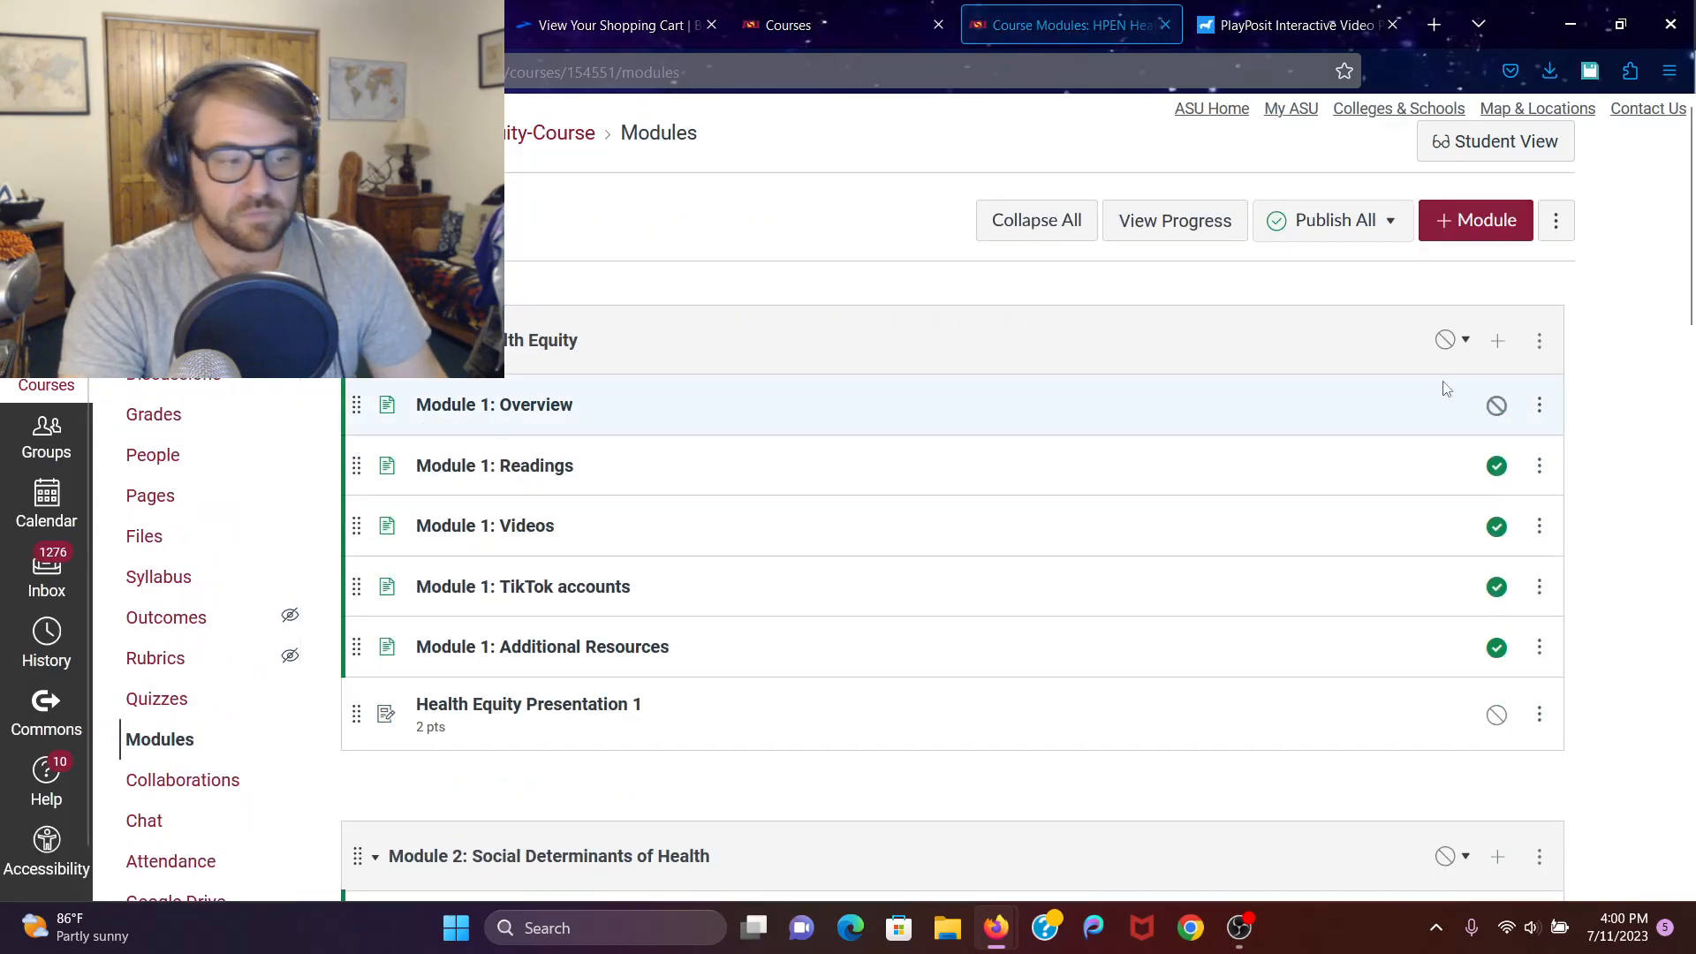
scroll(1285, 380, "down", 15)
scroll(1287, 379, "down", 5)
scroll(1290, 378, "up", 10)
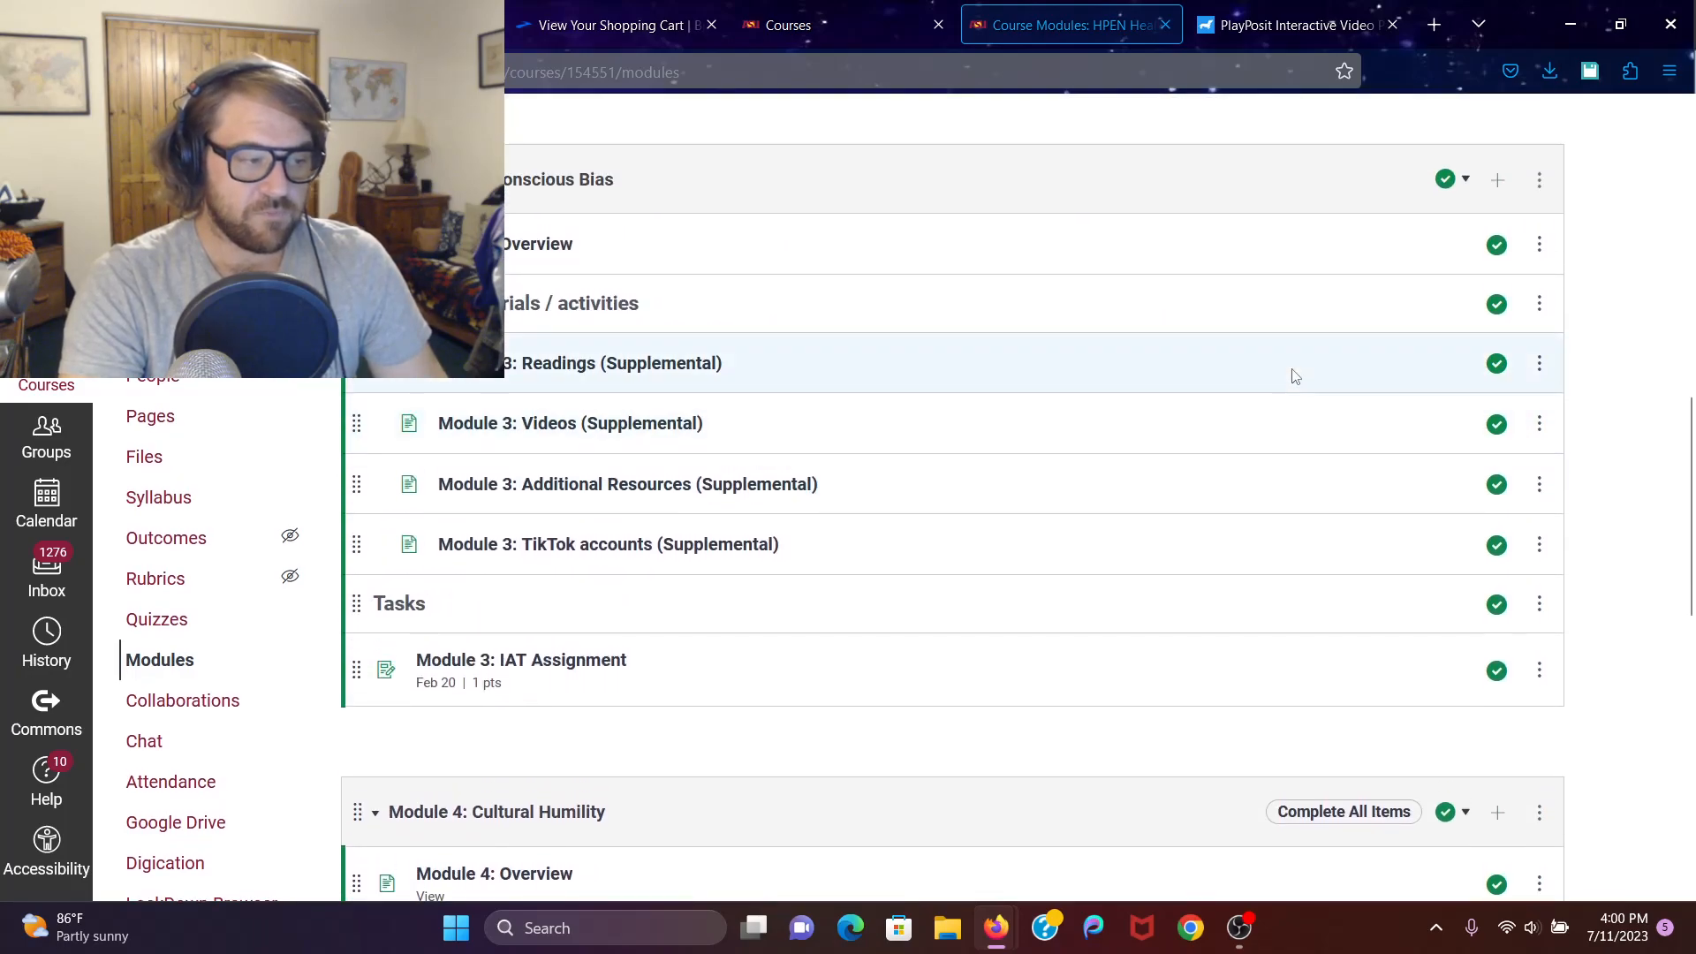
Start adding an External Tool item to Module 3: Unconscious Bias and choose PlayPosit as the tool
left_click(1501, 182)
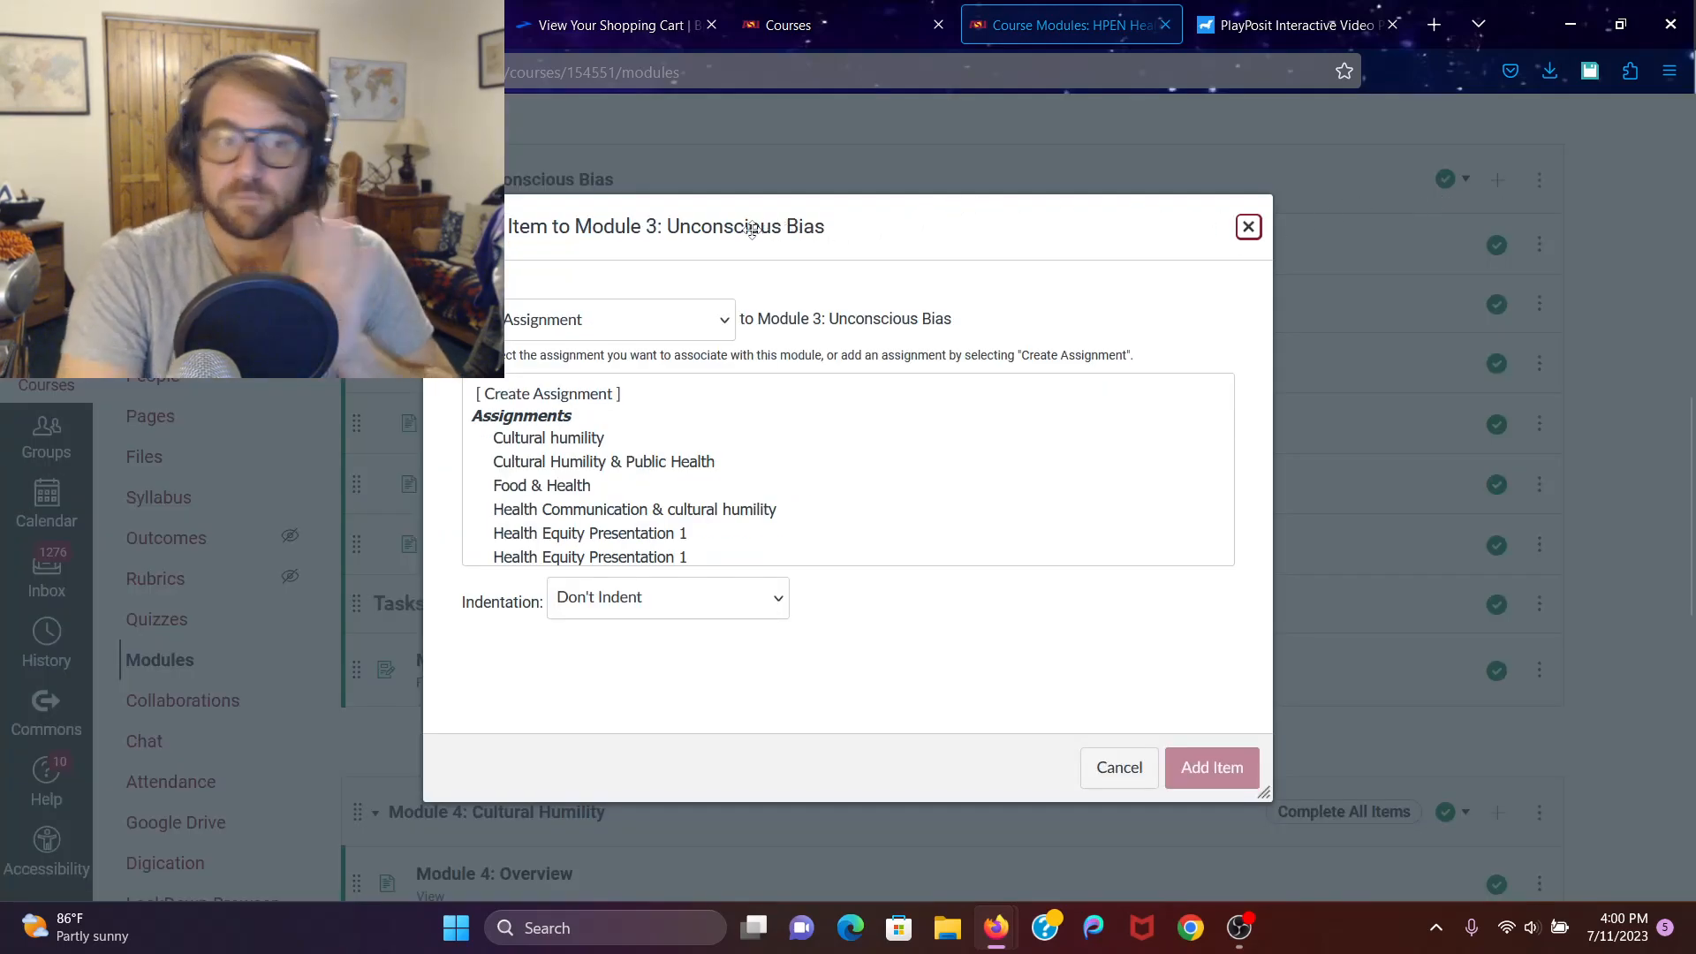
left_click(583, 326)
left_click(567, 562)
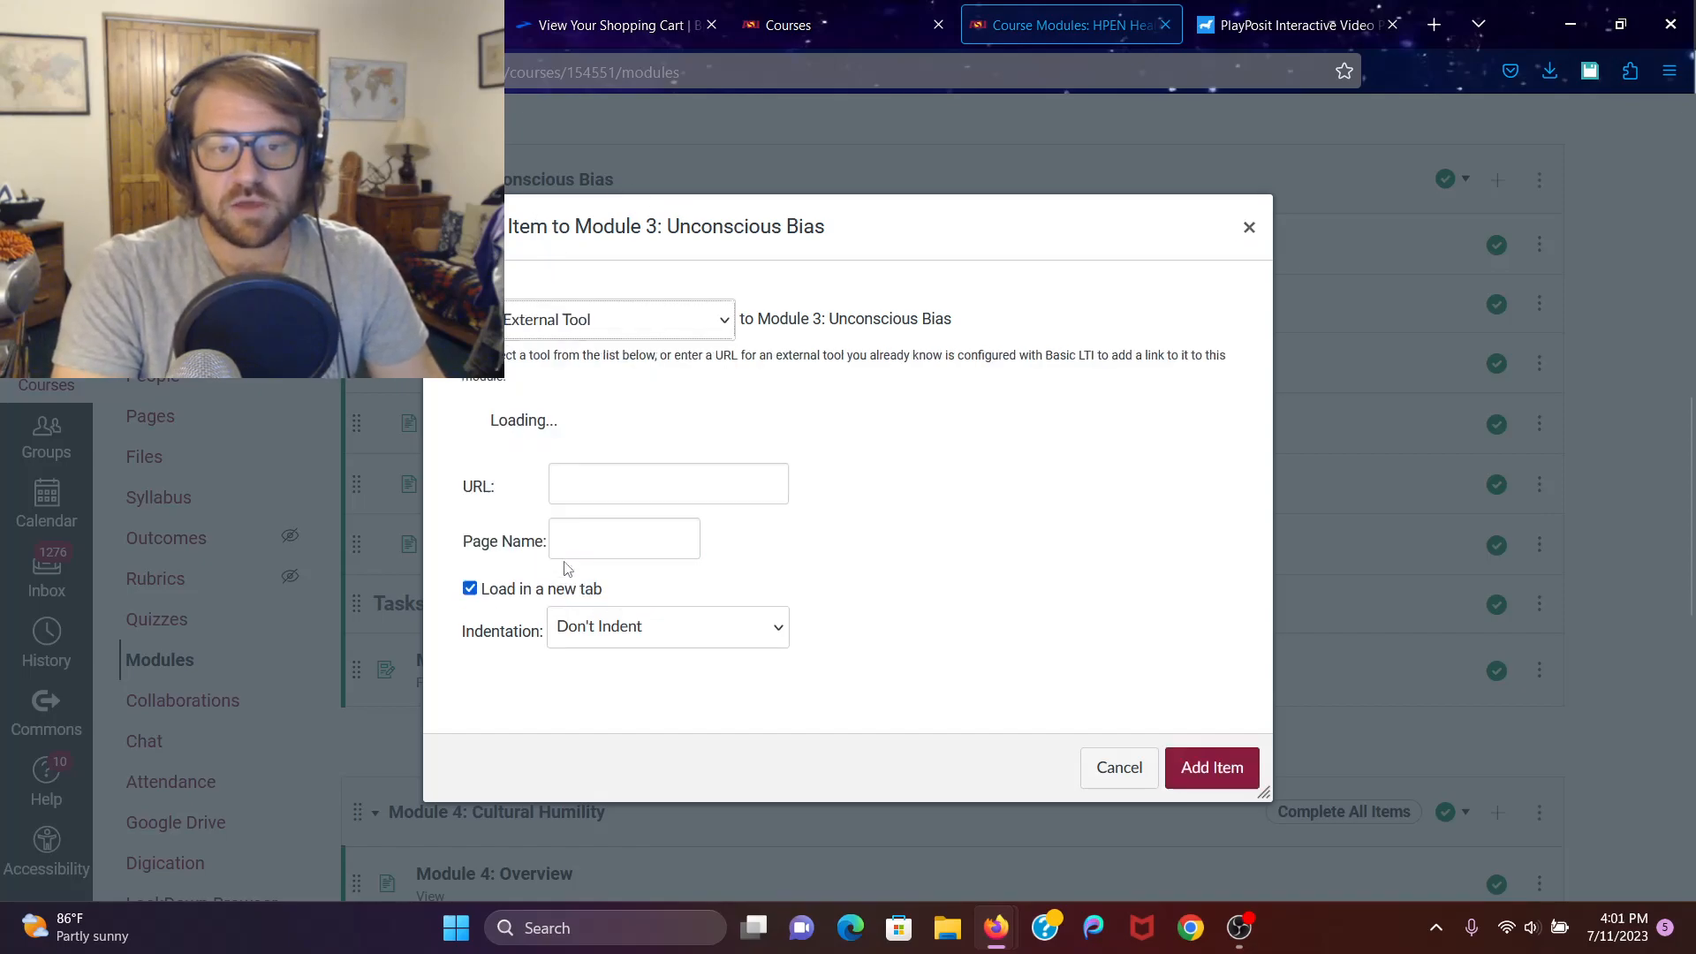
scroll(581, 549, "down", 10)
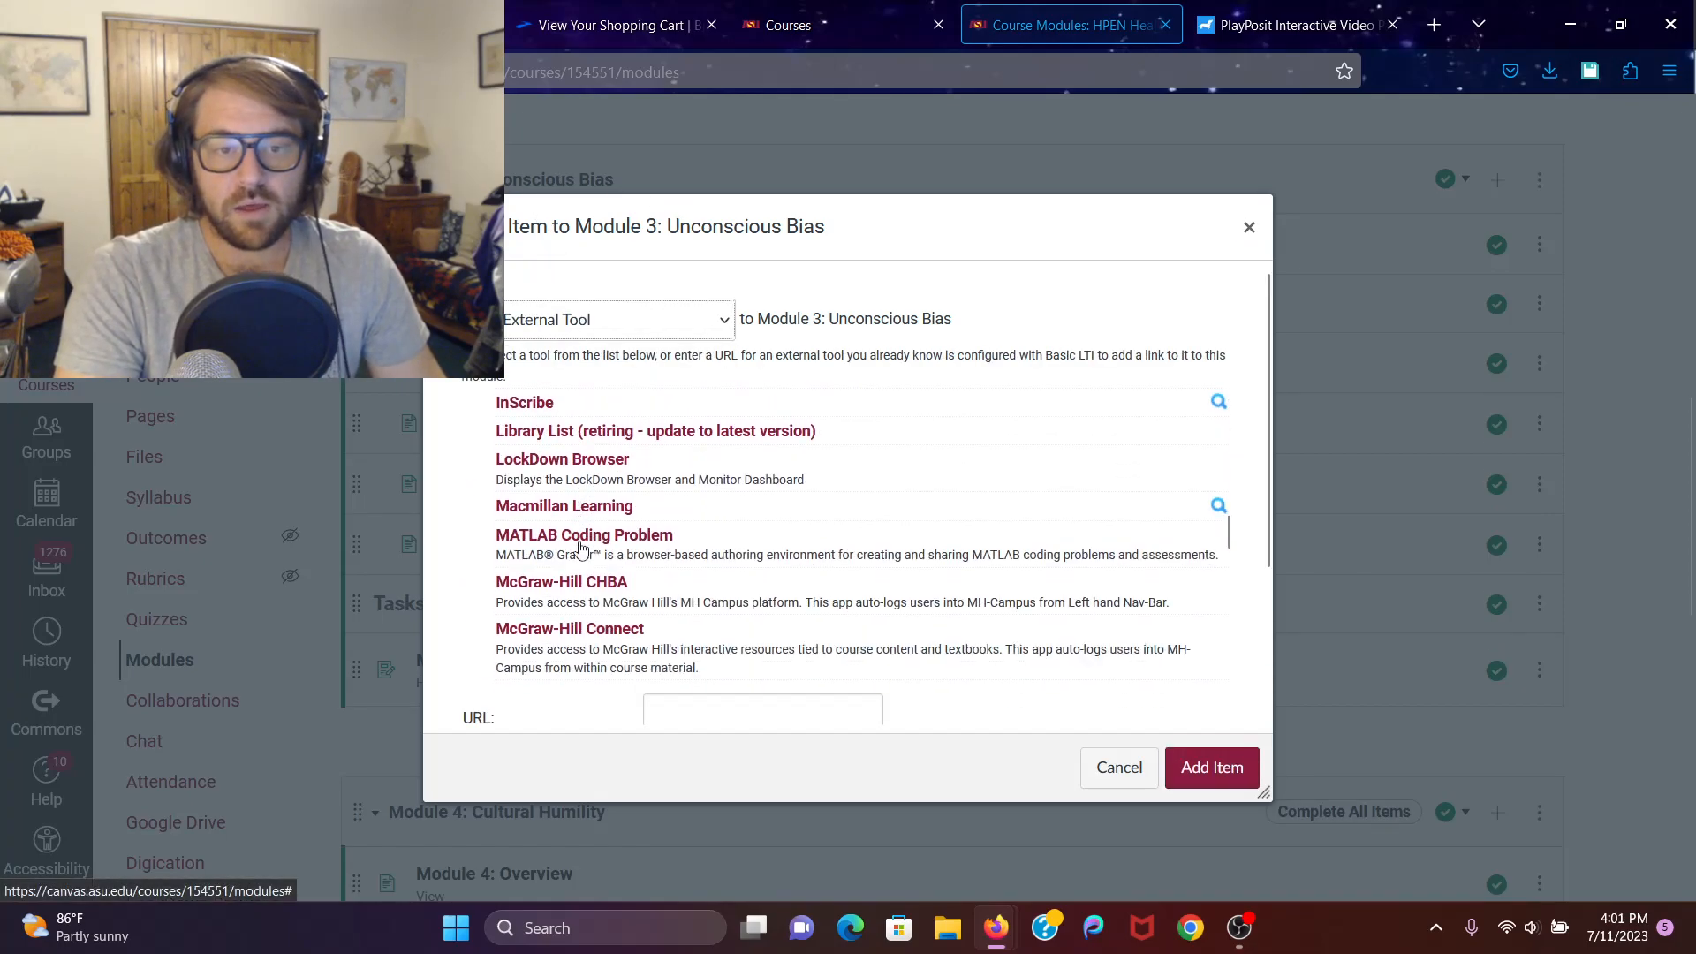
left_click(542, 529)
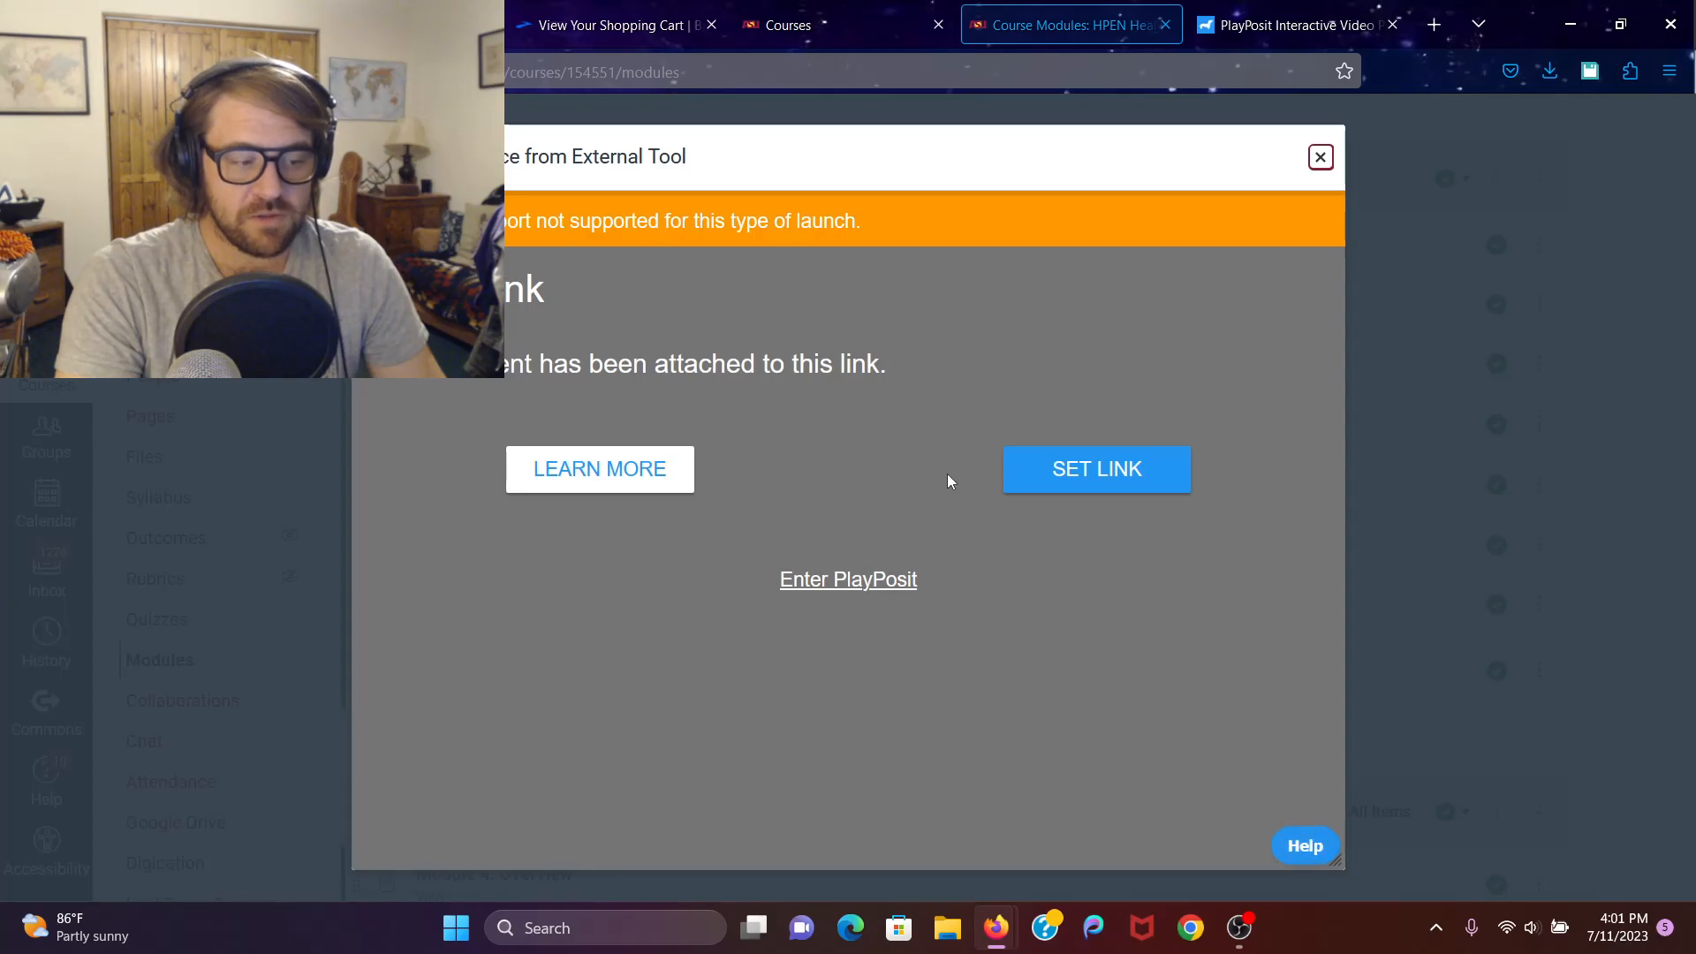
Start setting the PlayPosit link, then widen and reposition the dialog to fit all columns of the bulb list
left_click(1116, 484)
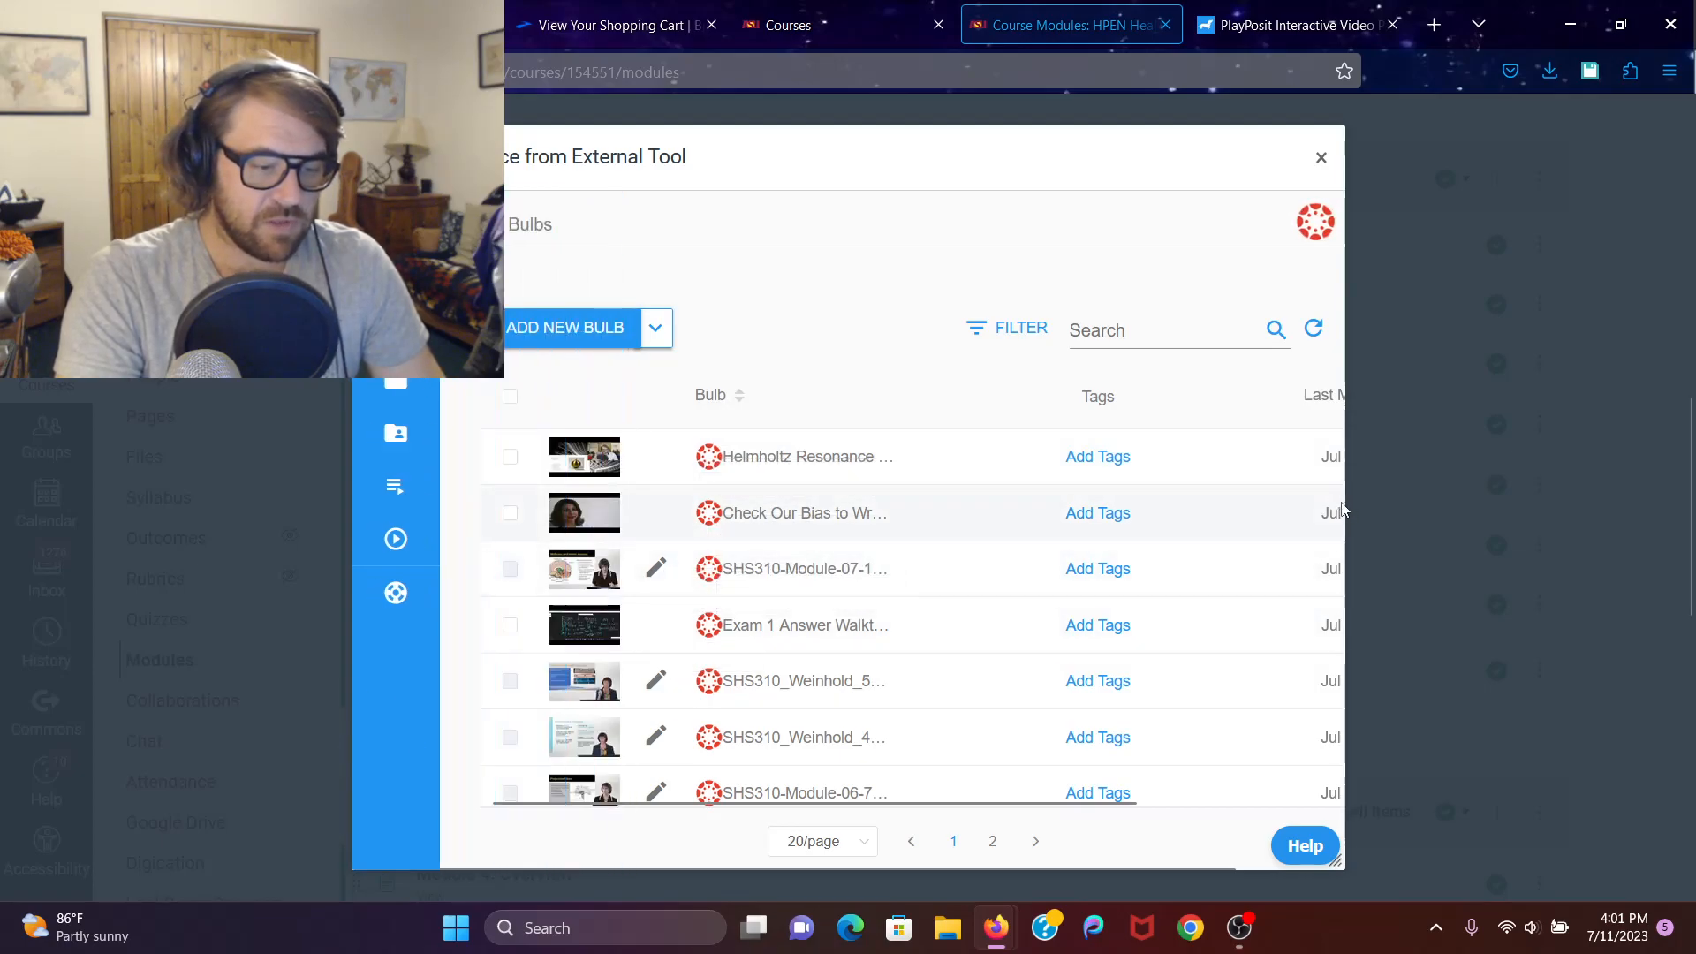
left_click_drag(1345, 496, 1694, 493)
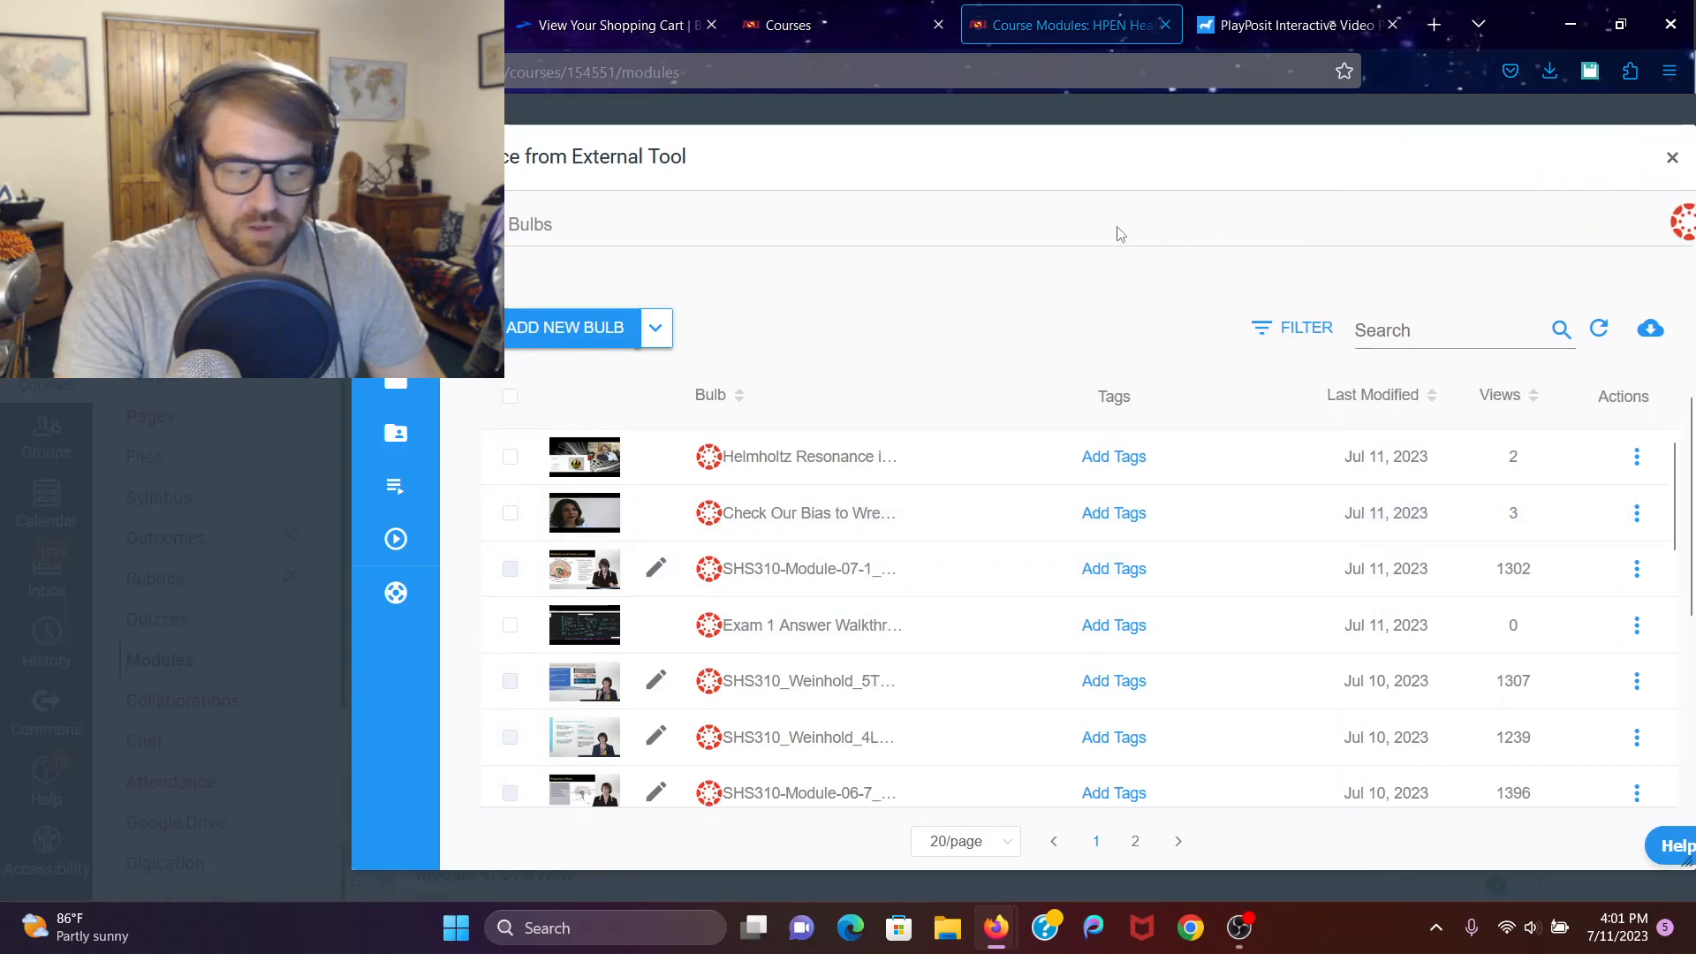
left_click_drag(891, 144, 539, 139)
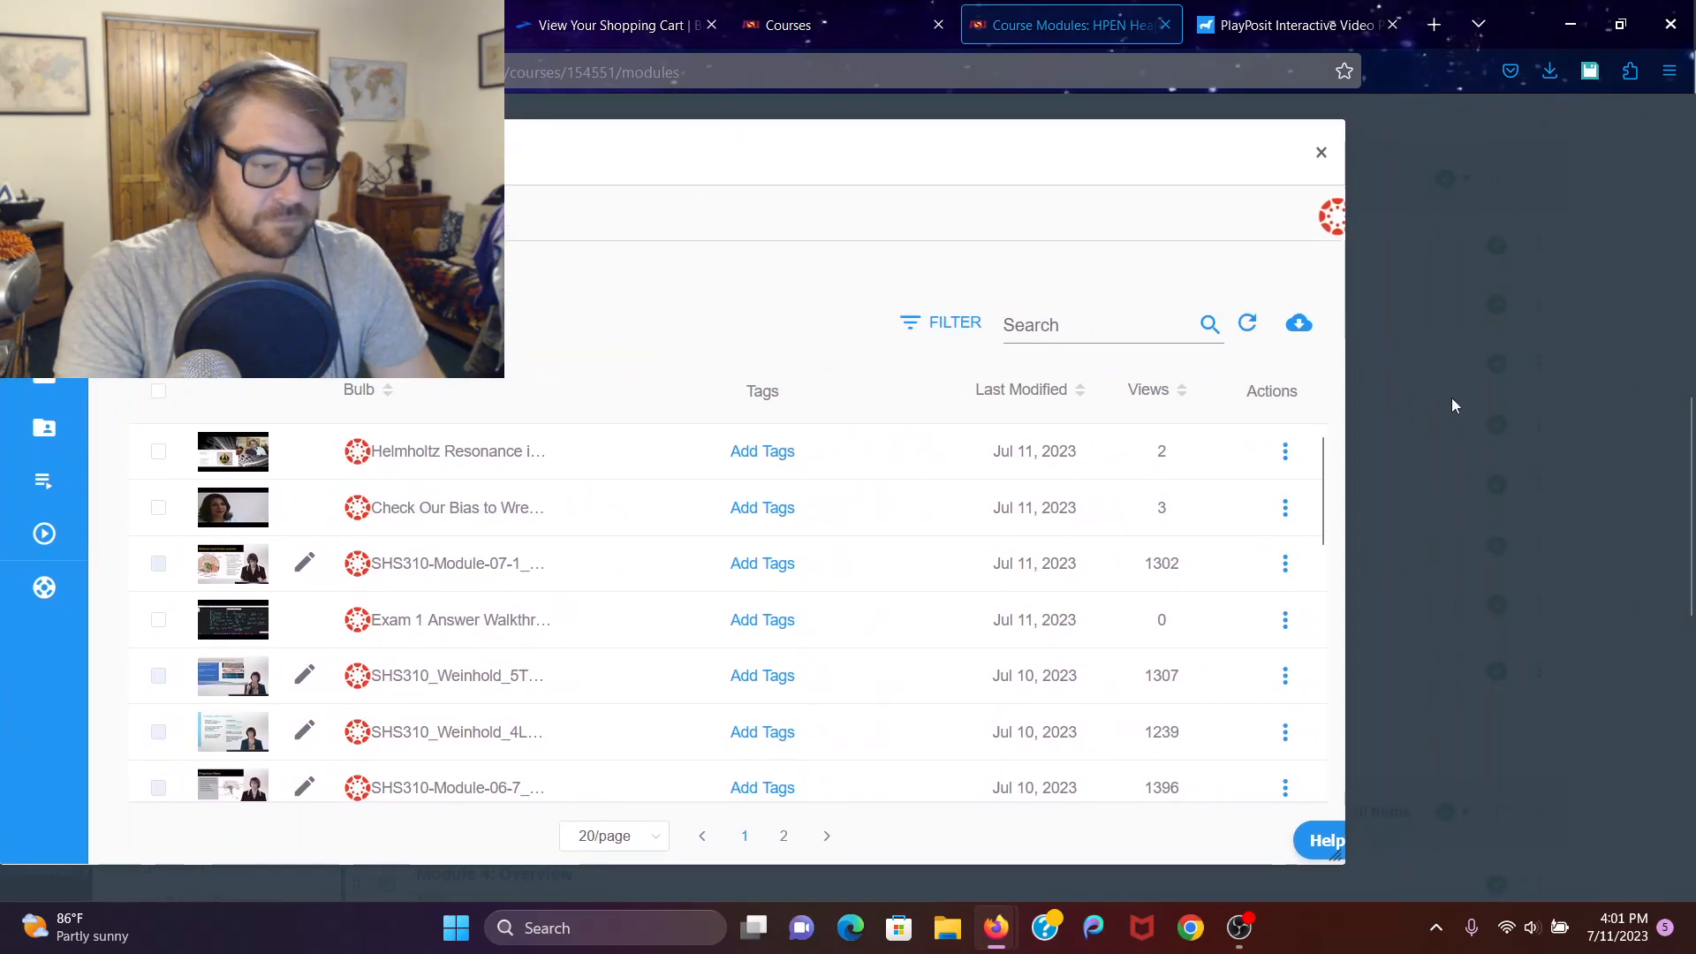
Link the Check Our Bias to Wreck Our Bias bulb as a Self Paced assignment with Embed placement, 800 wide and 600 high
left_click(1274, 511)
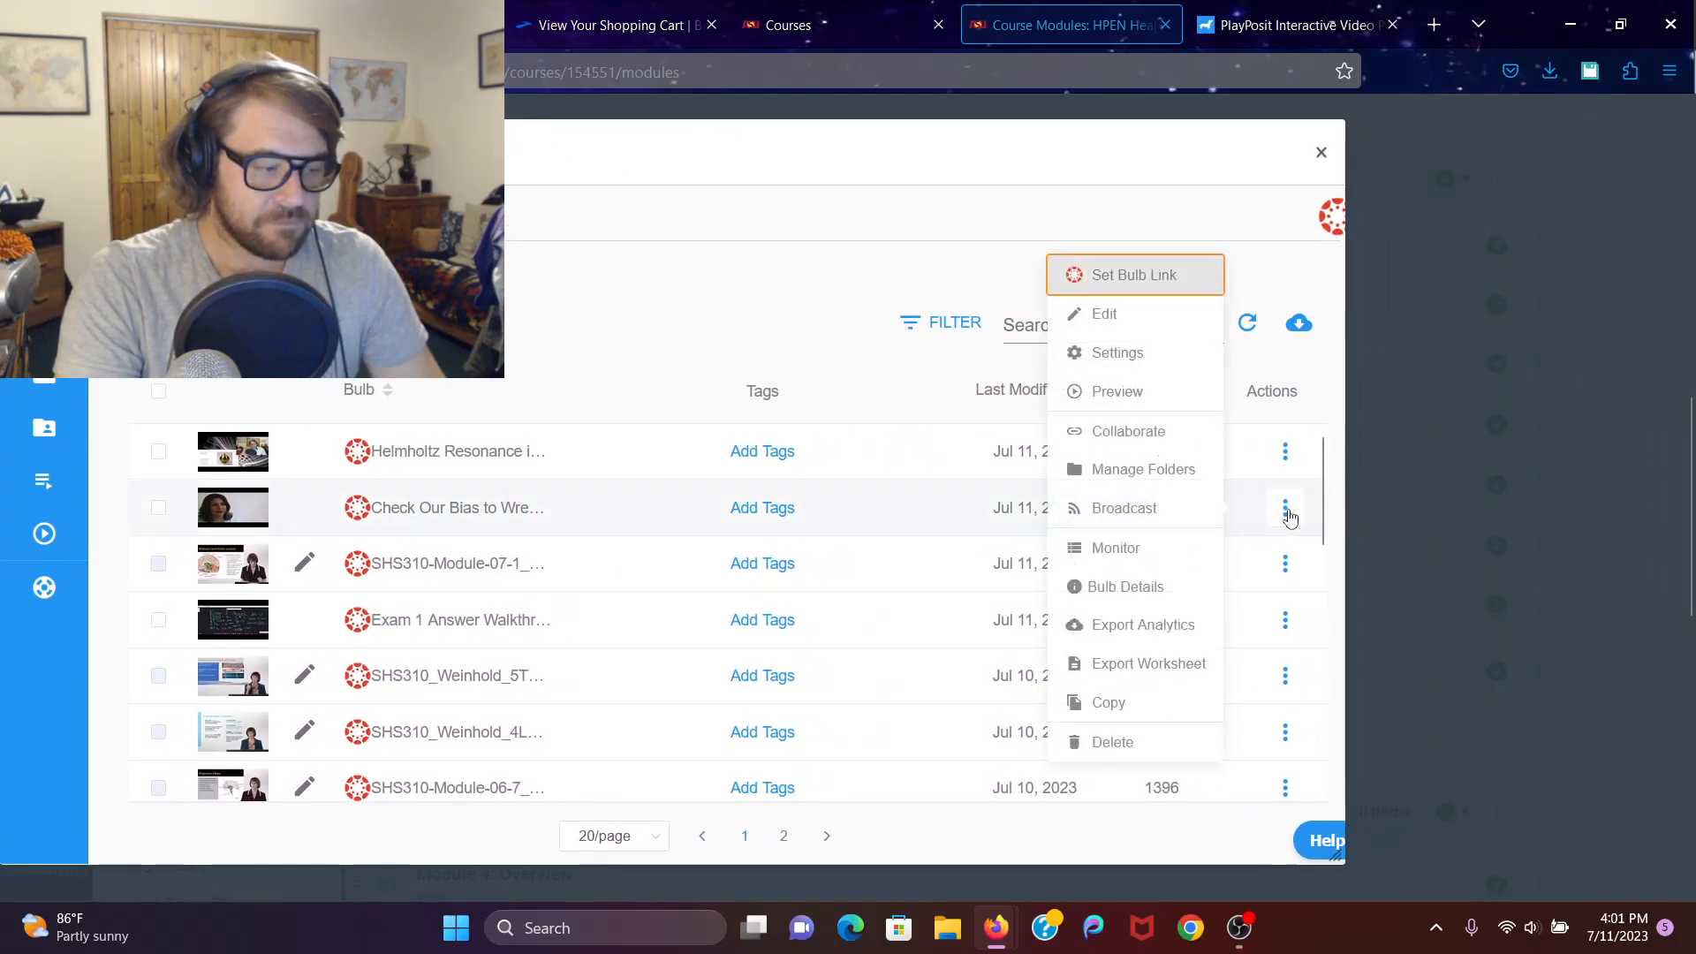
left_click(1127, 281)
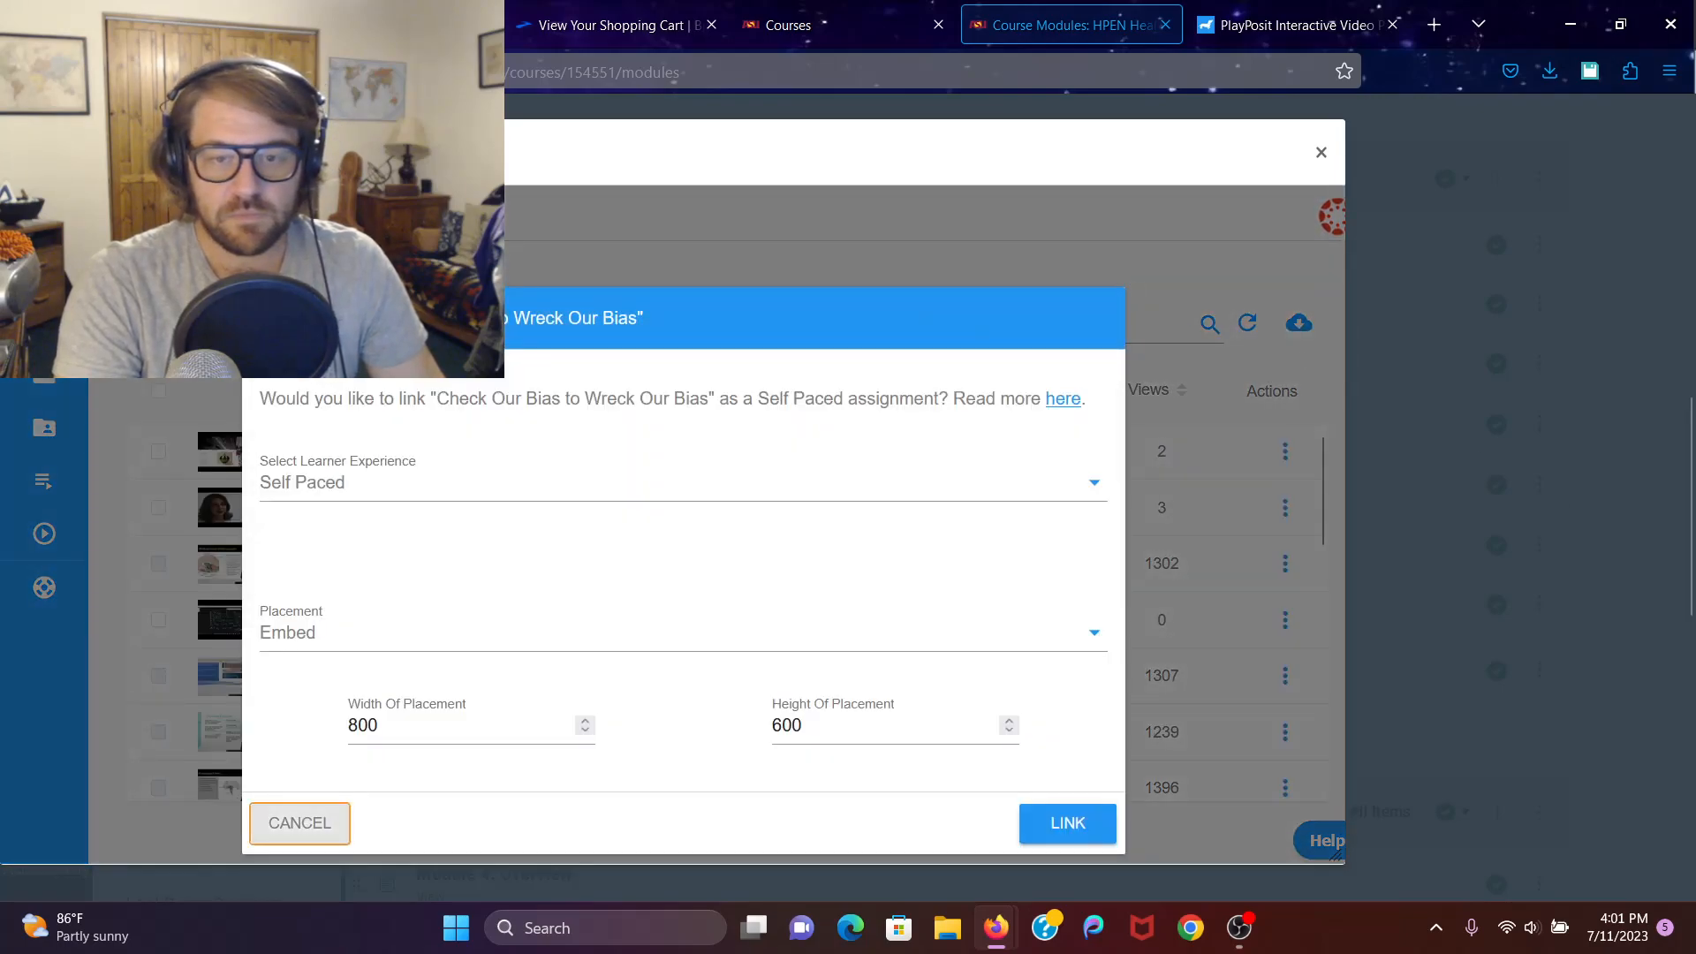
key("alt+Tab")
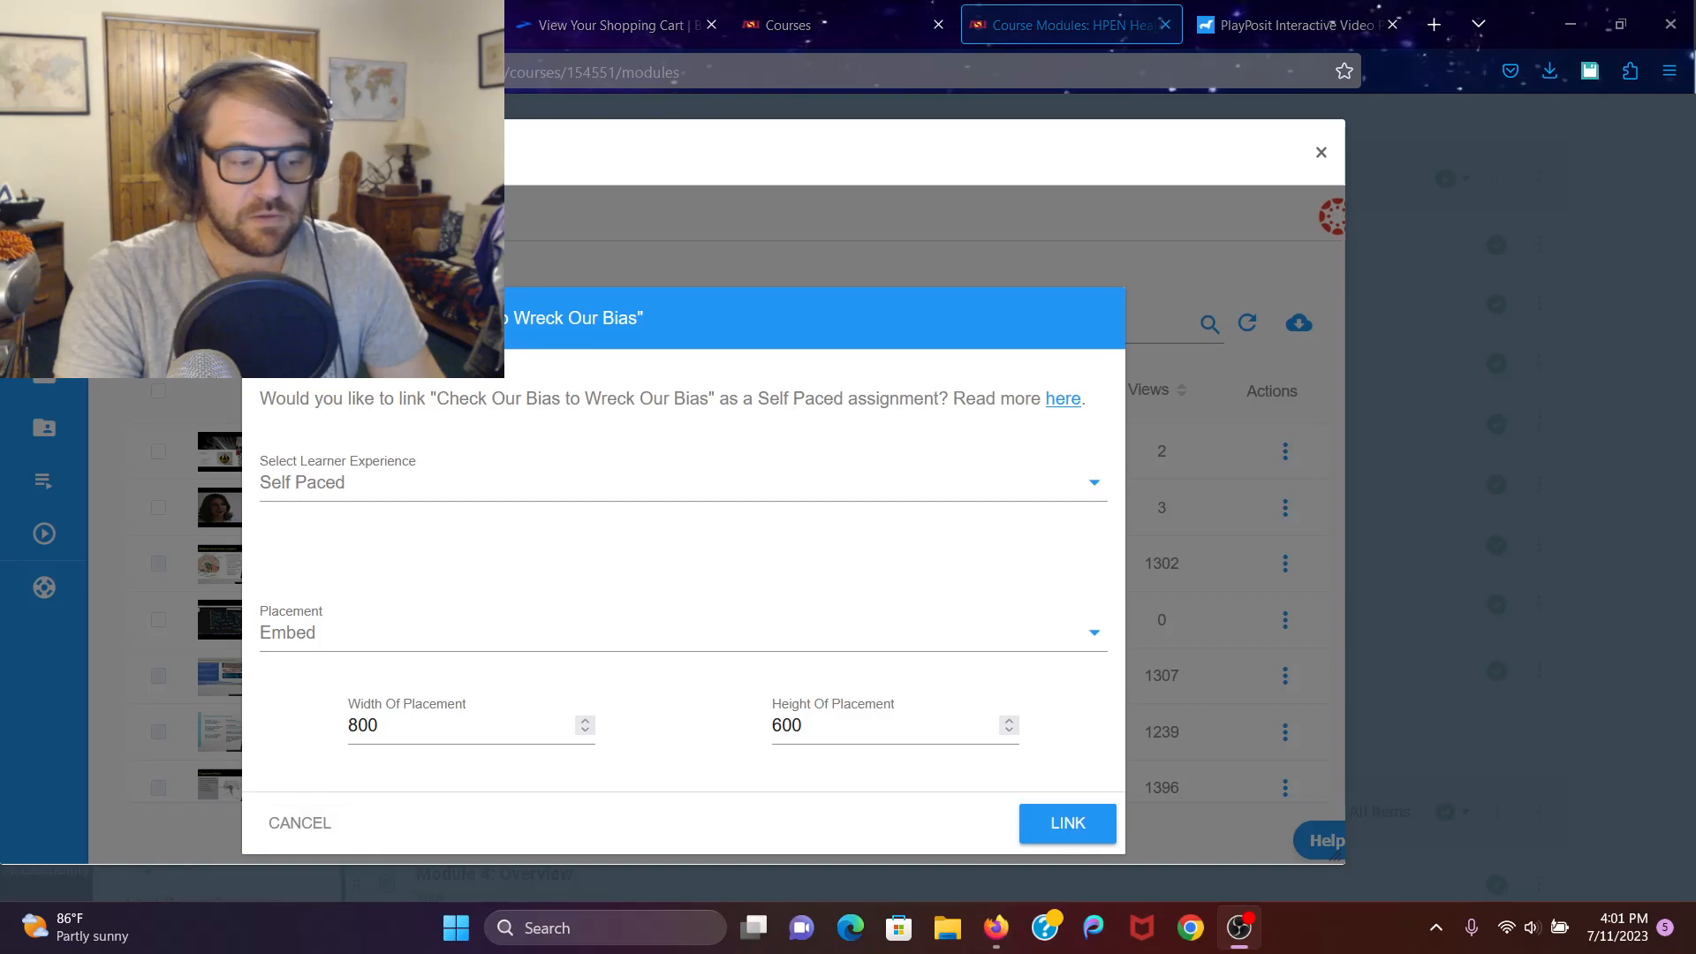
left_click(1068, 825)
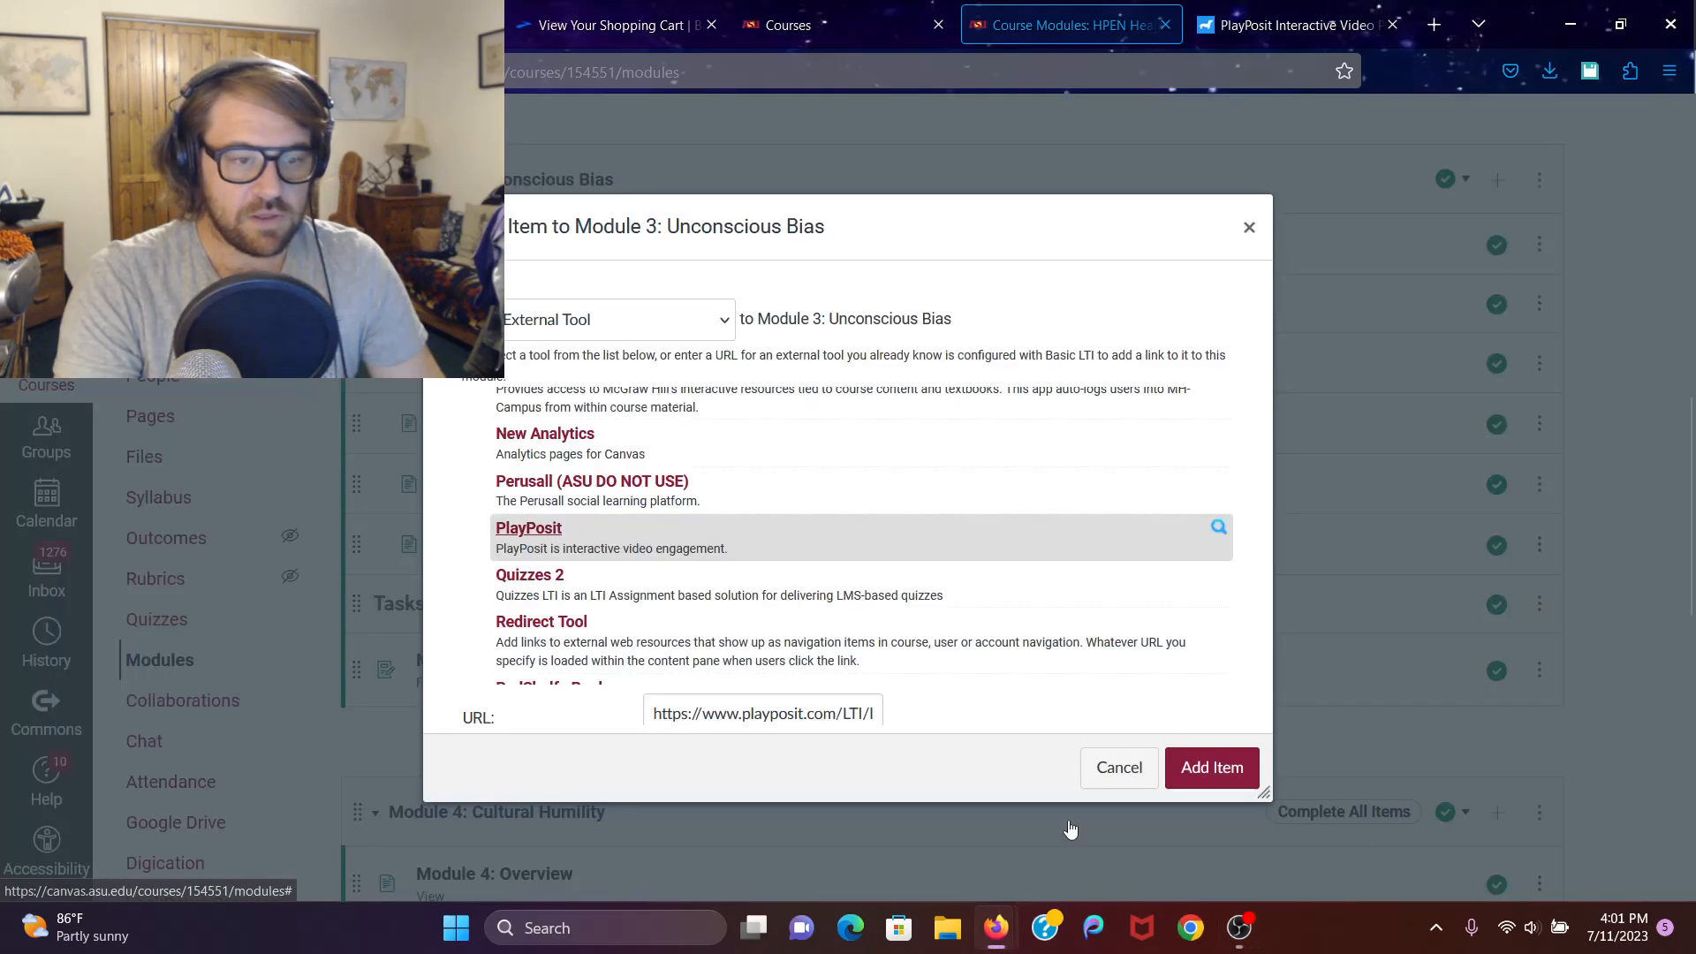
Add the linked Check Our Bias to Wreck Our Bias item to Module 3: Unconscious Bias and publish it
left_click(1212, 768)
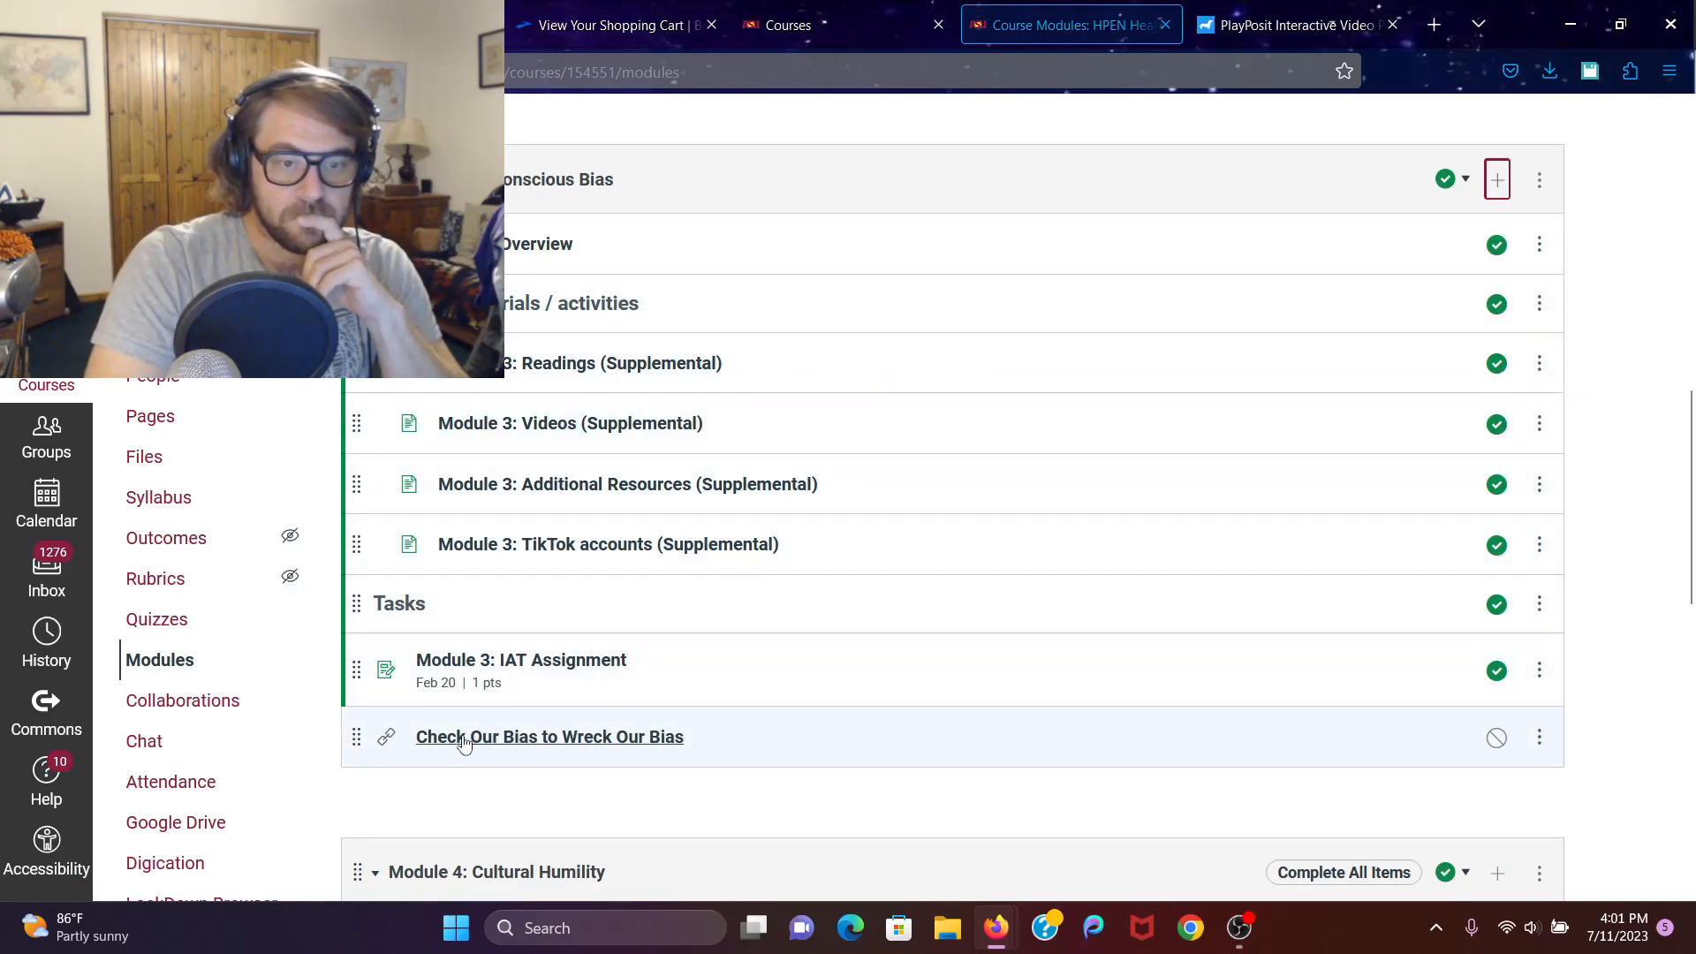
left_click(1502, 751)
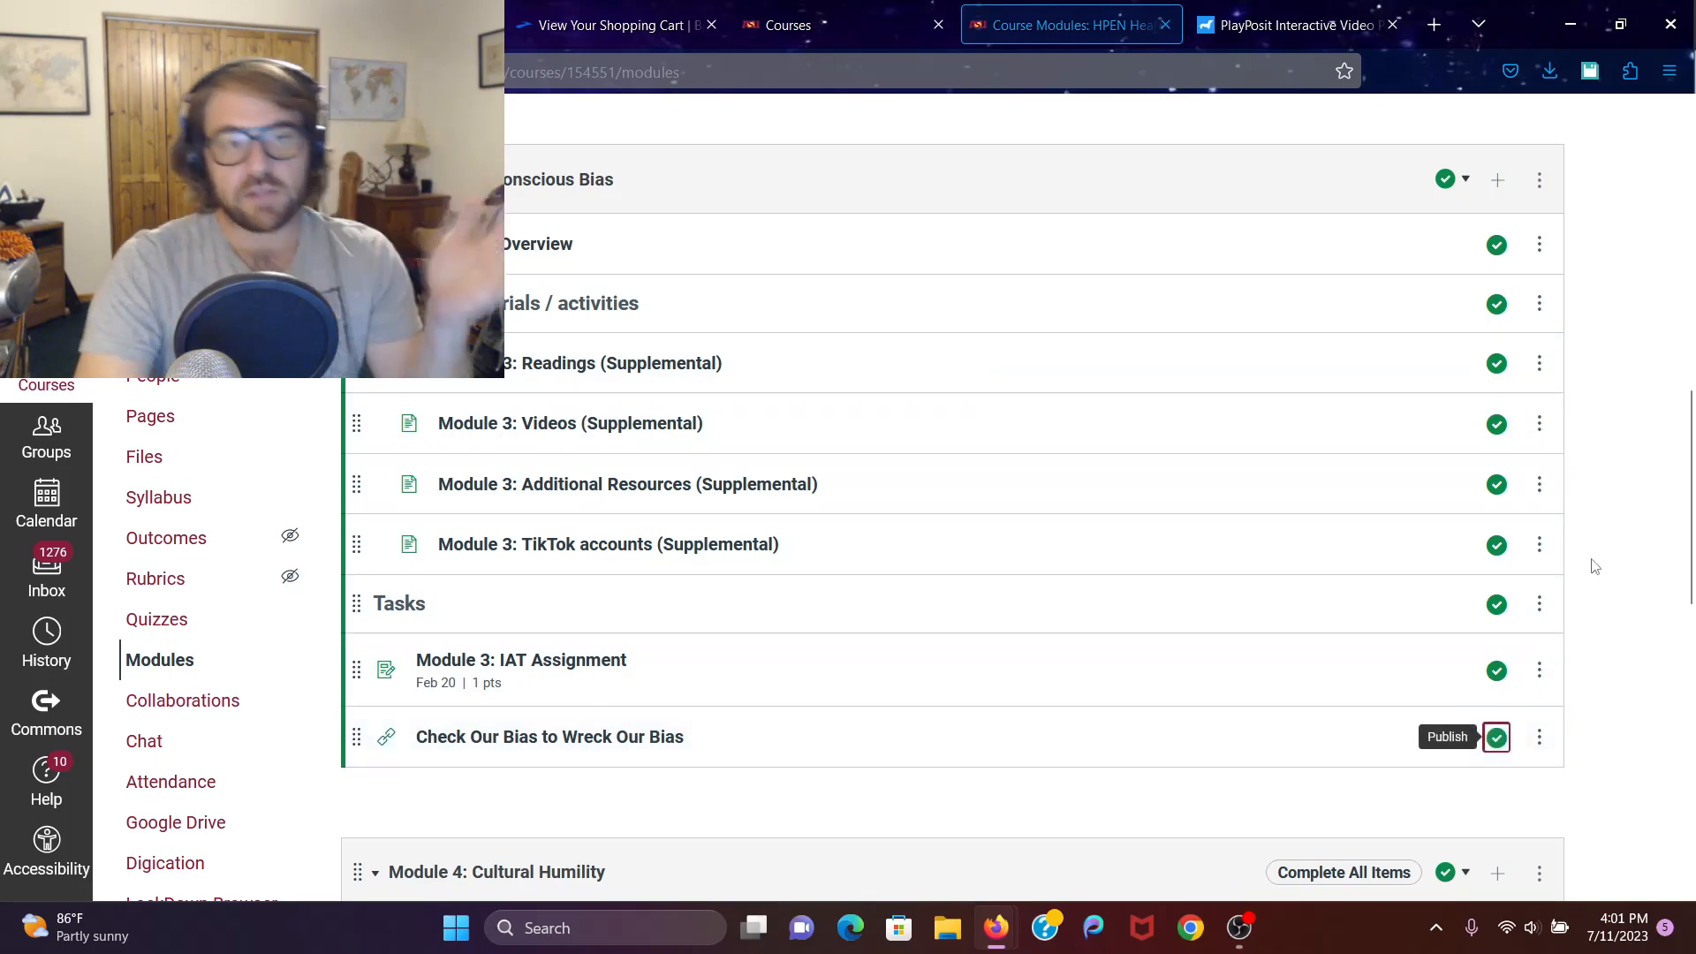